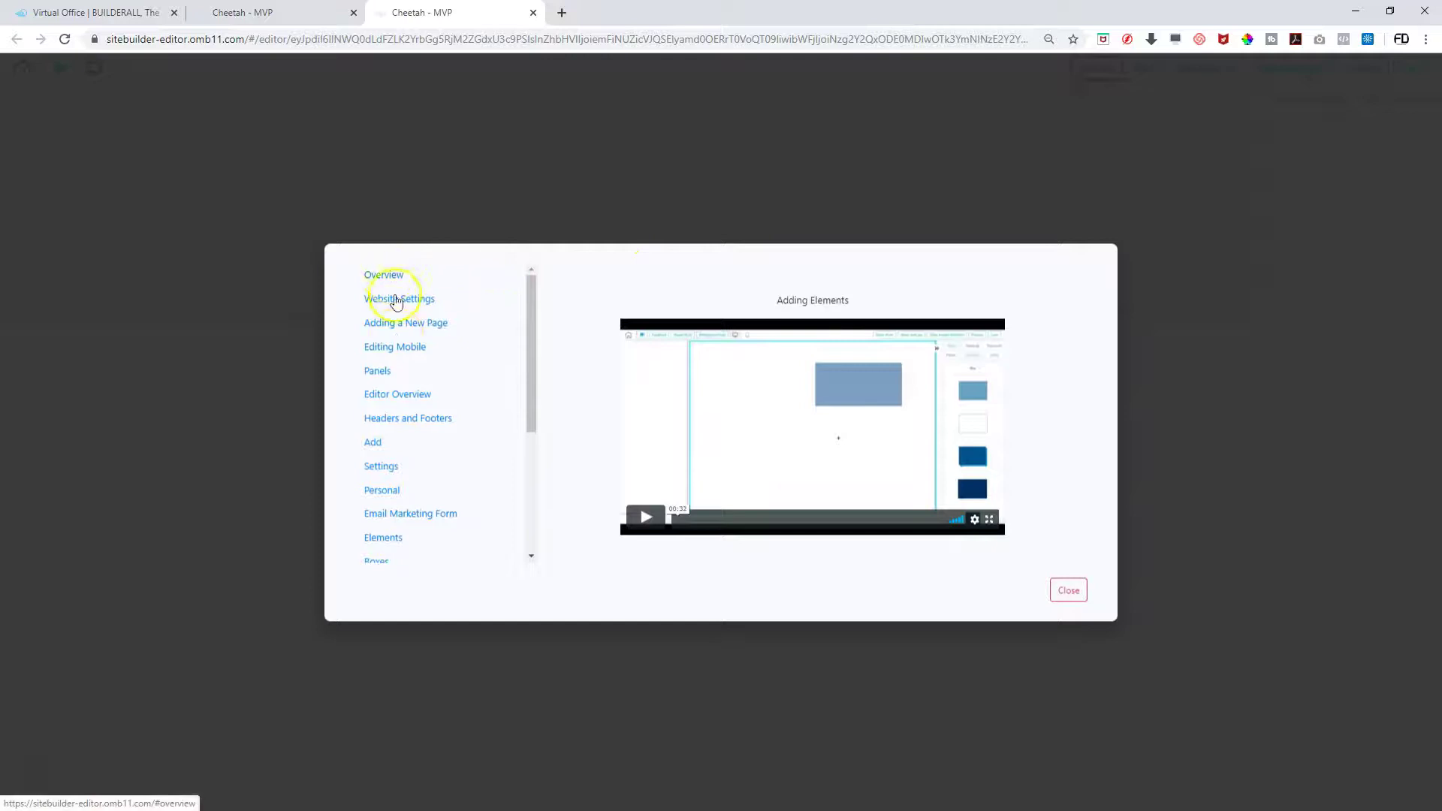
# Look through the list of tutorial videos from Overview to Saving panels on the personal tab, and close the tutorials
pyautogui.scroll(-3, 387, 379)
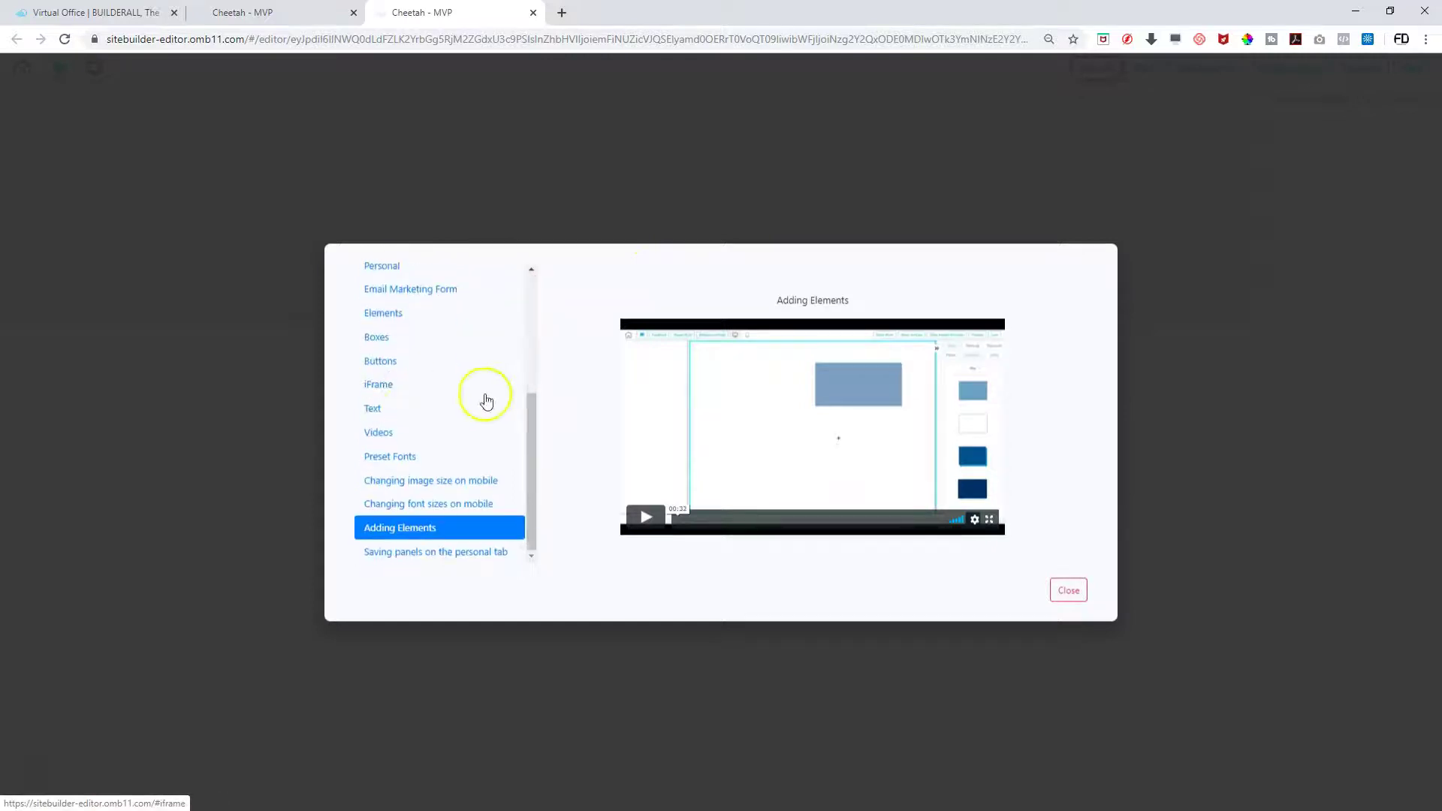
pyautogui.moveTo(532, 470); pyautogui.dragTo(526, 336)
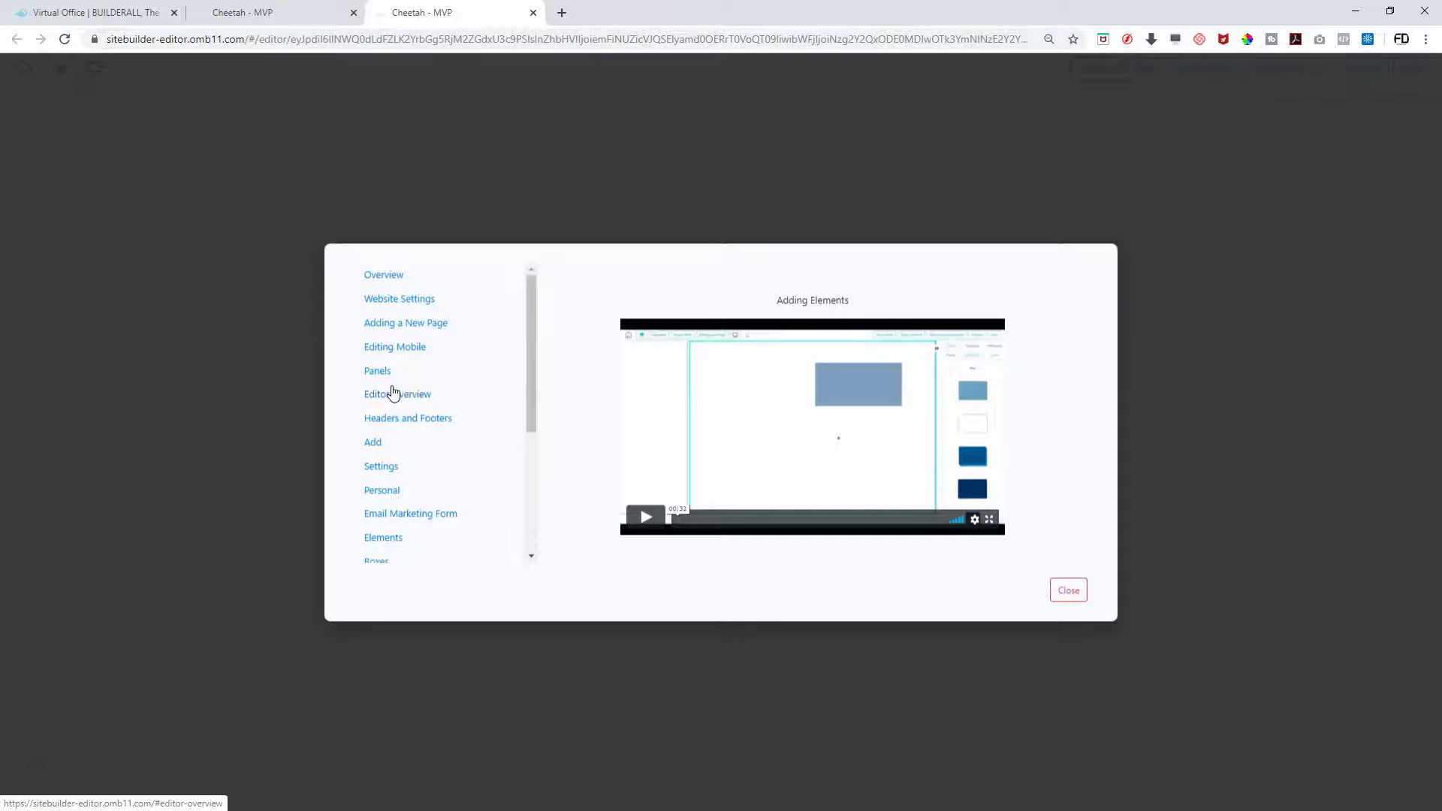
pyautogui.click(1065, 594)
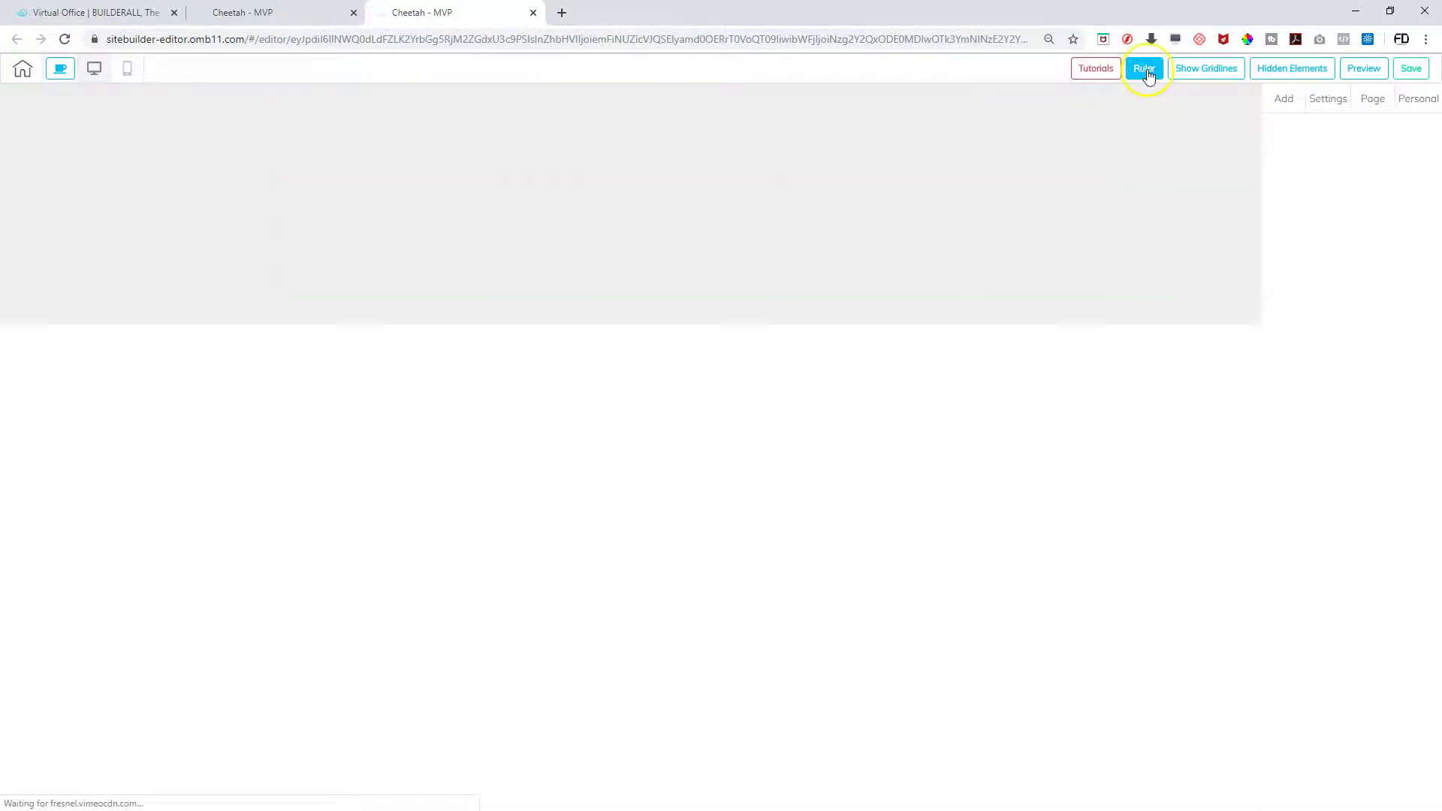
# Show the ruler and place one horizontal and one vertical guide line across the grey panel
pyautogui.click(1145, 69)
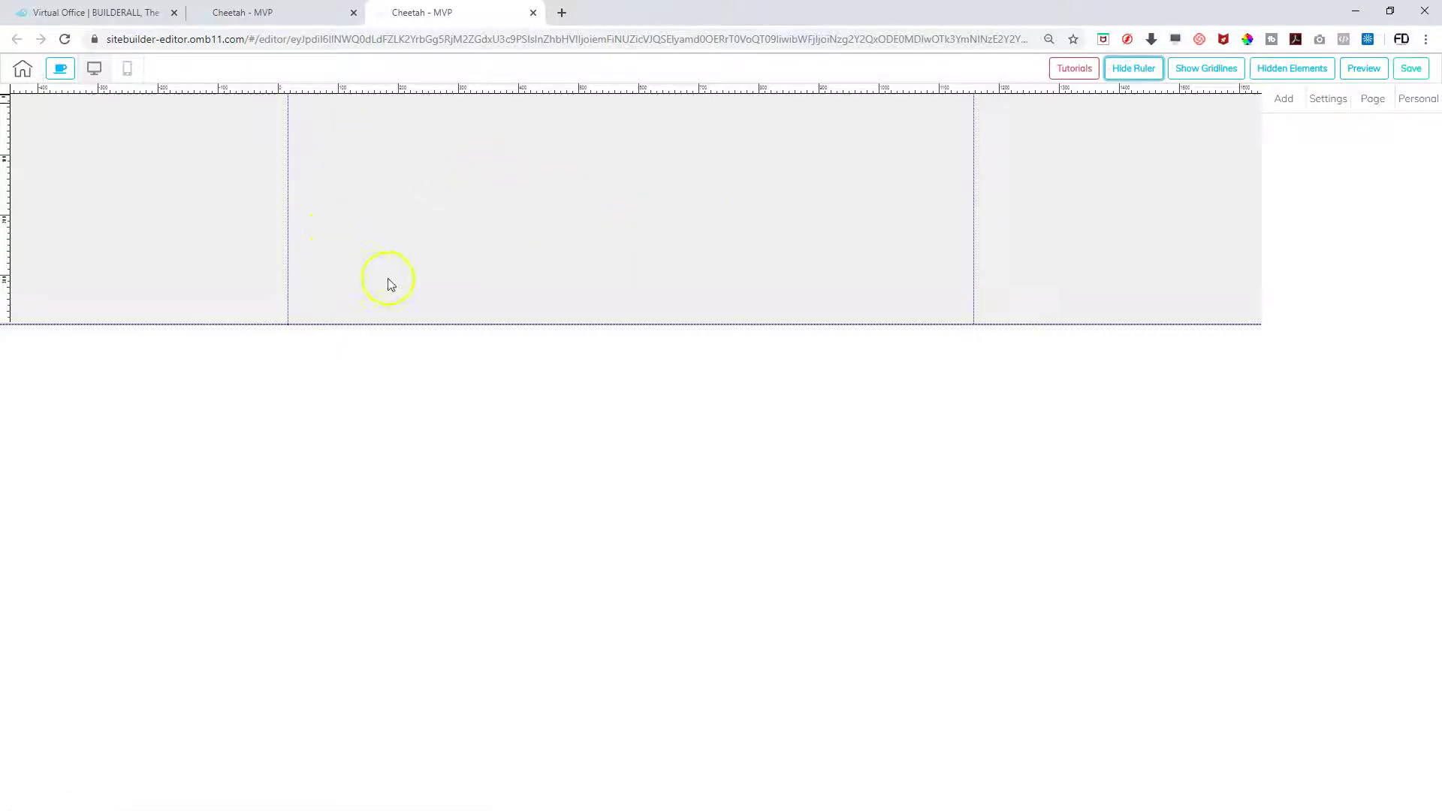
pyautogui.click(789, 253)
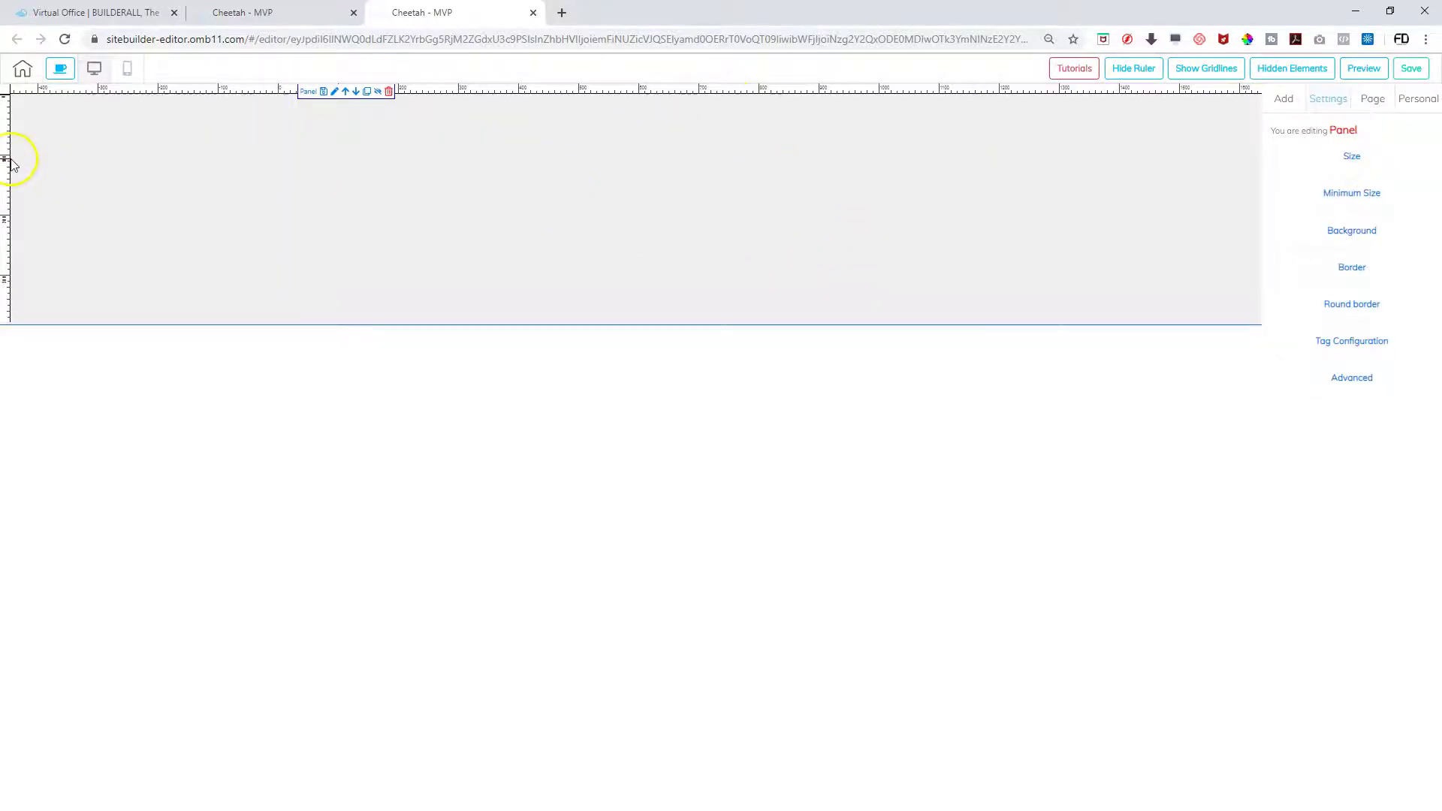
pyautogui.click(8, 136)
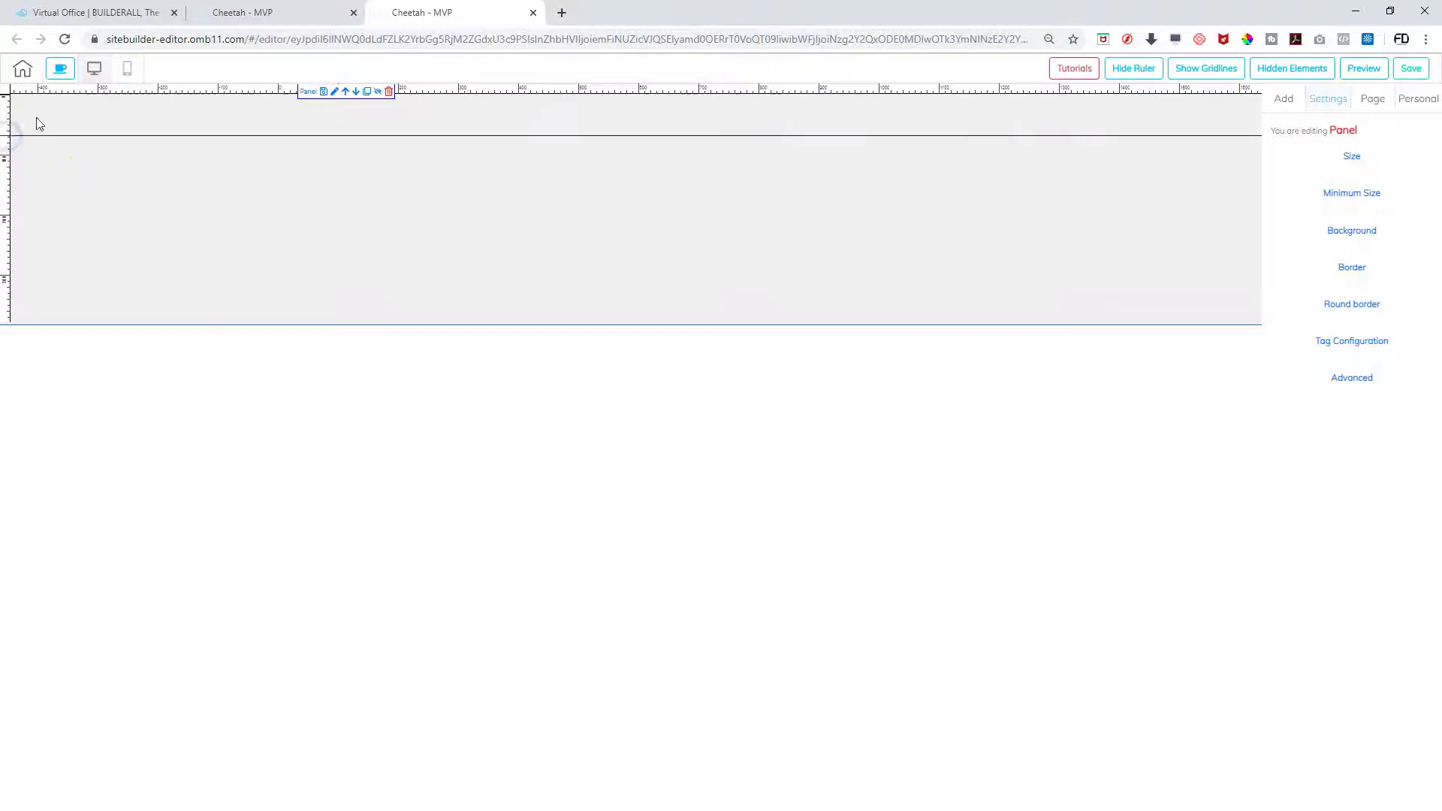
pyautogui.click(112, 88)
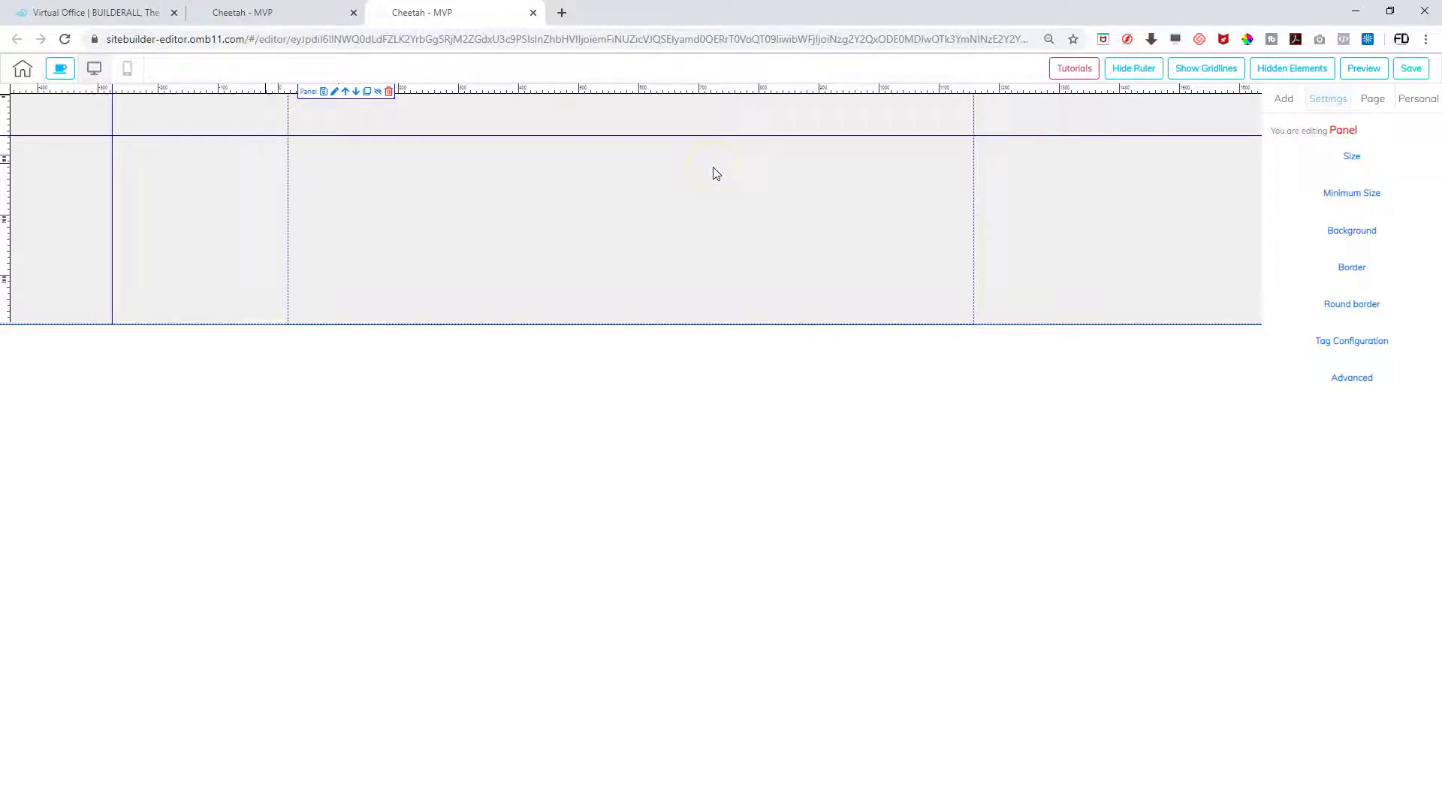
# Finish working with the guide lines and hide the ruler
pyautogui.click(553, 208)
pyautogui.click(295, 95)
pyautogui.click(1141, 70)
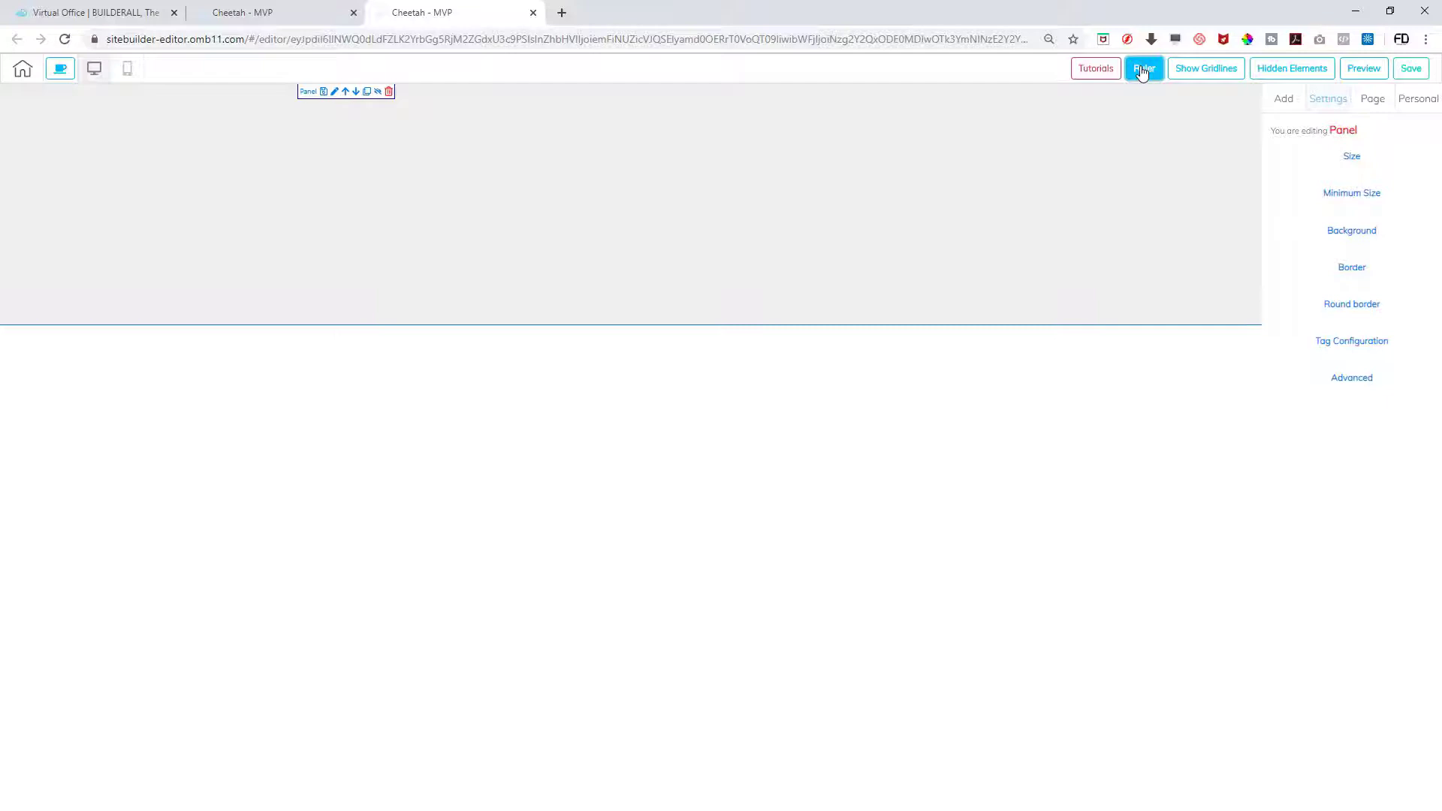
# Show the gridlines to view the page's content boundaries and hide them again
pyautogui.click(1194, 69)
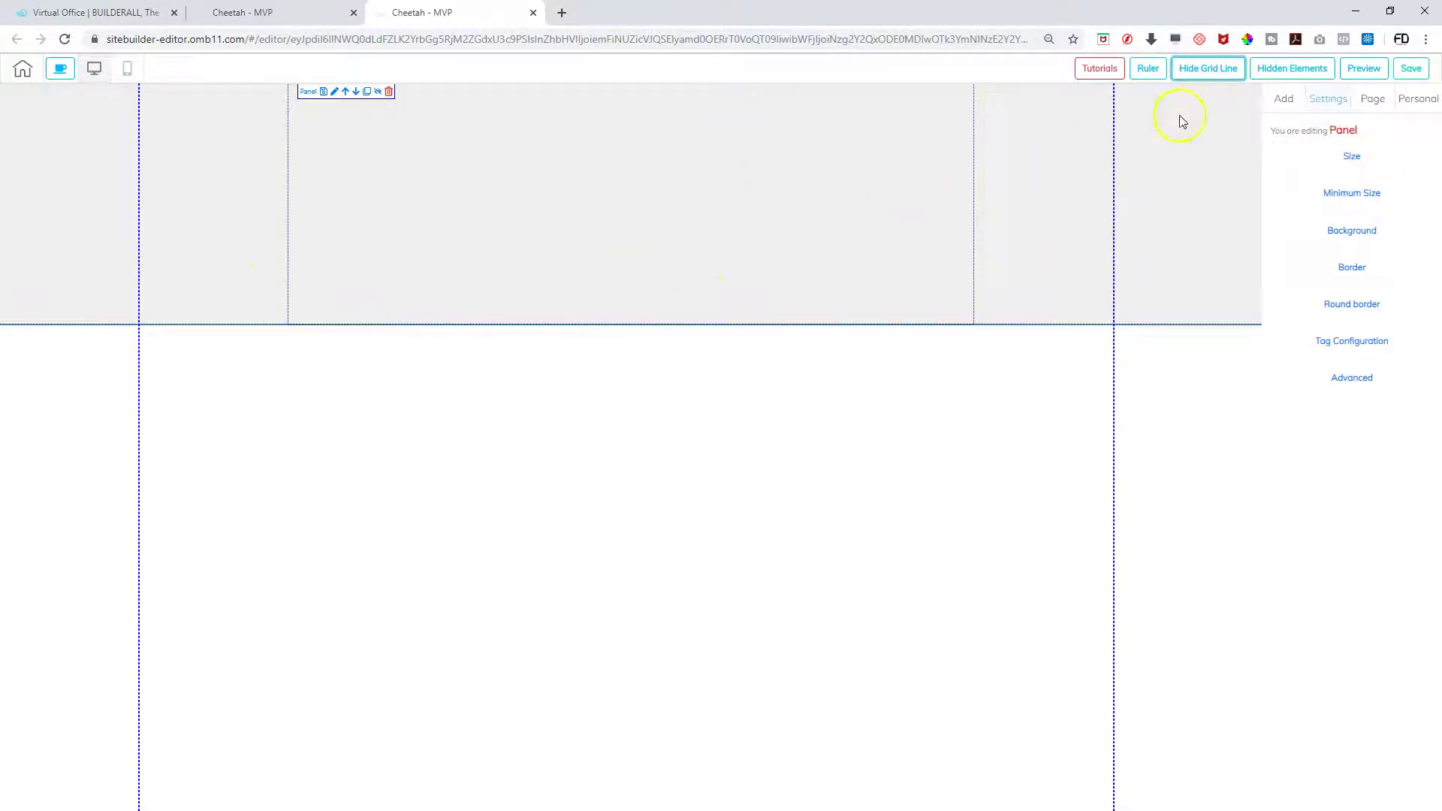
pyautogui.click(1207, 71)
pyautogui.click(922, 145)
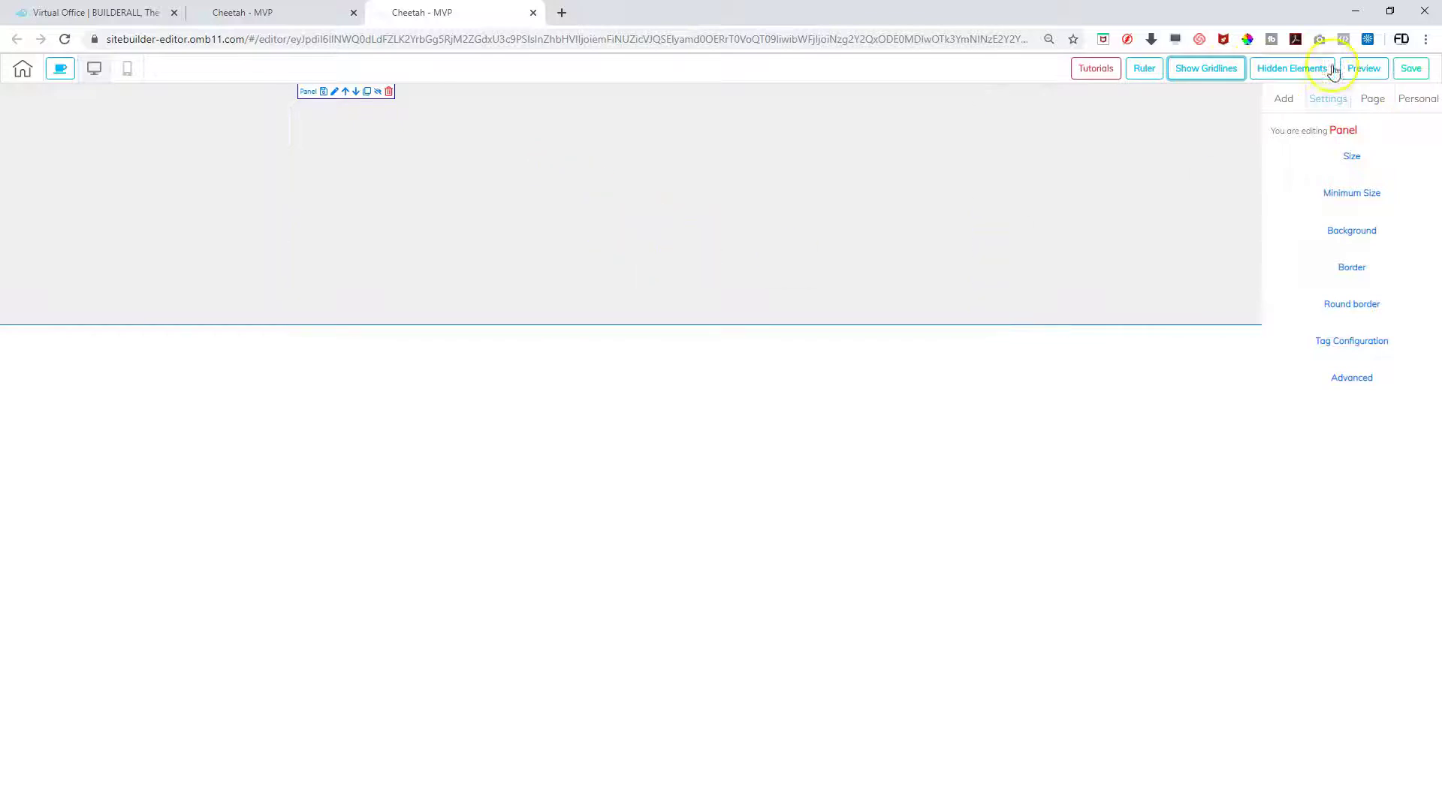
# Examine the addable elements in the Texts and Box categories, collapsing each category after viewing it
pyautogui.click(1404, 69)
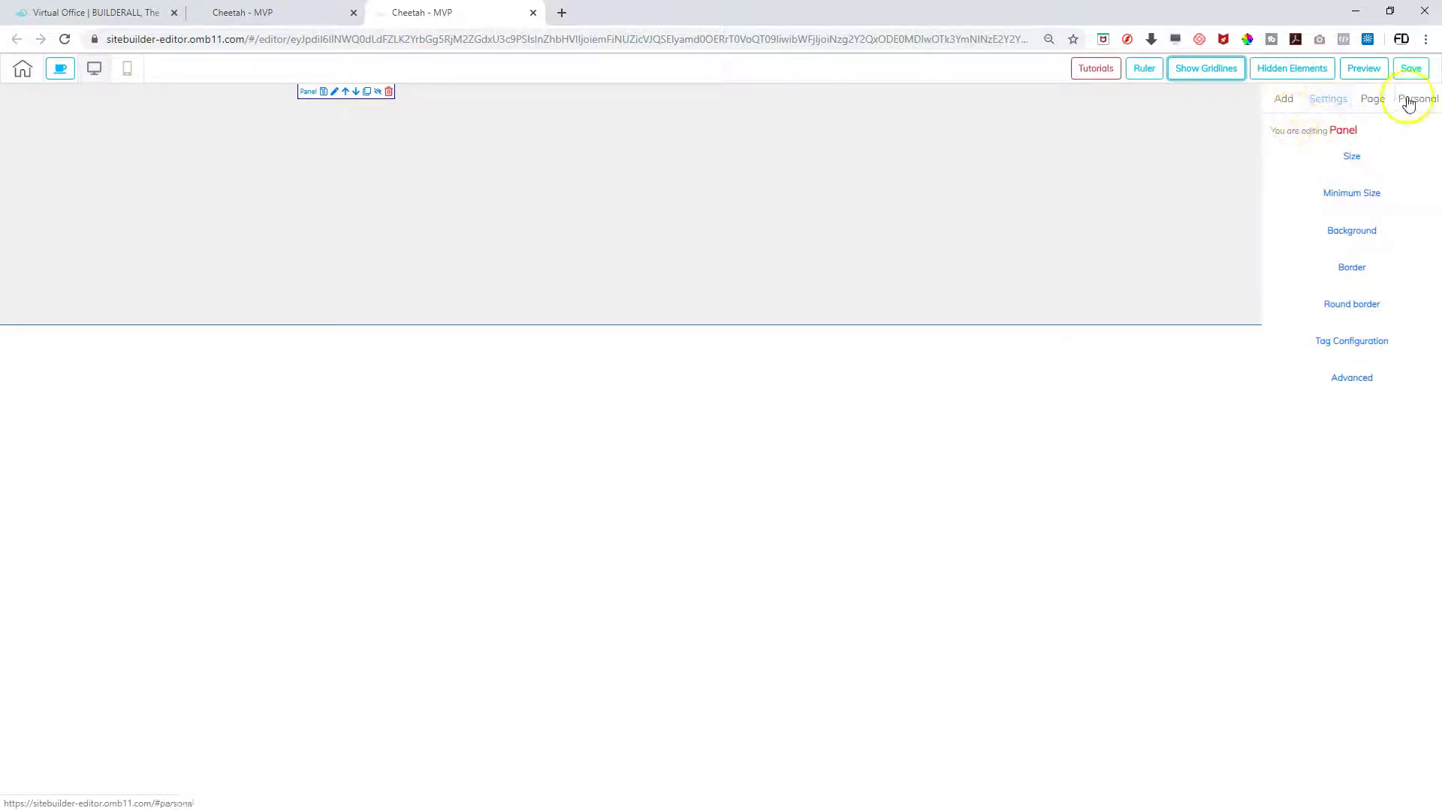
pyautogui.click(1288, 106)
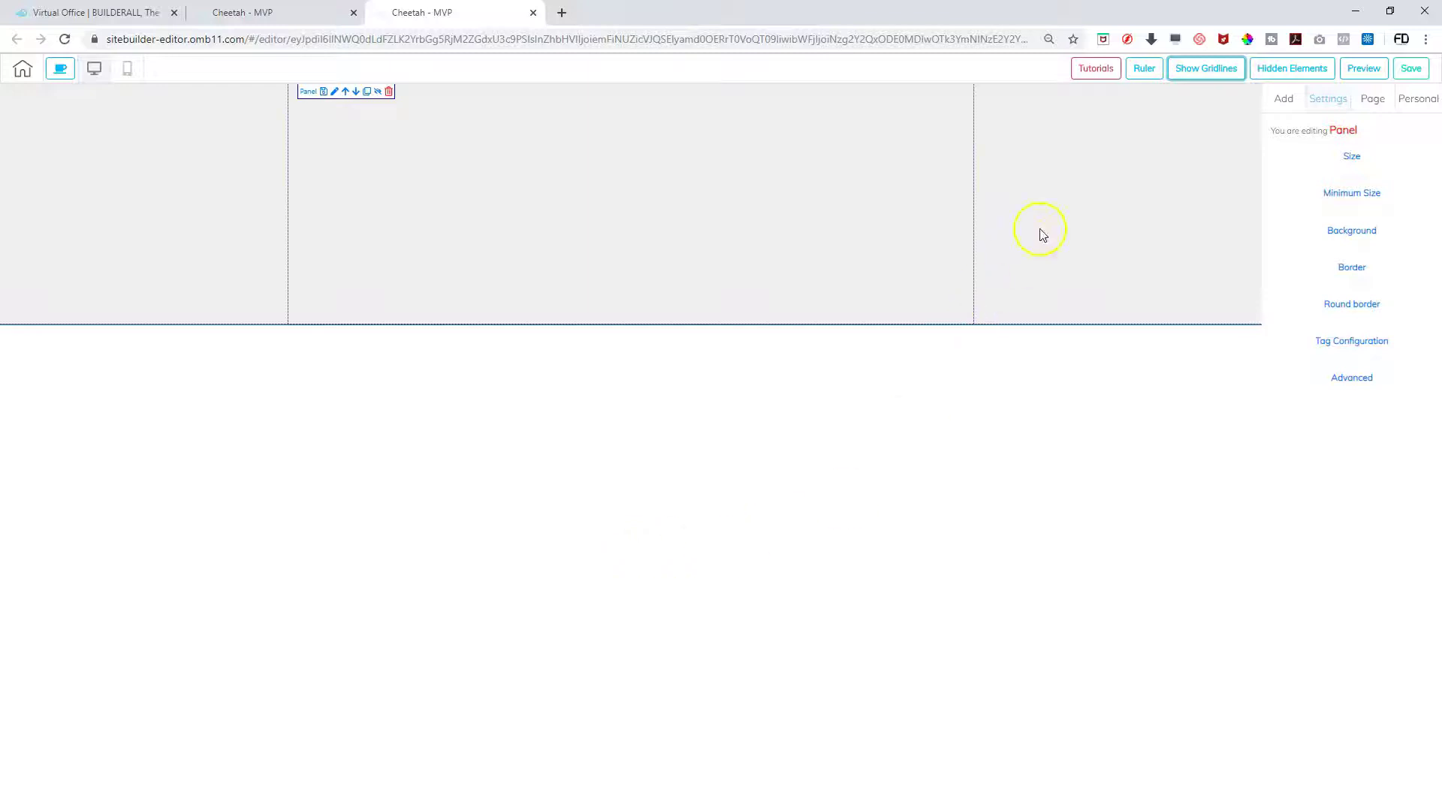
pyautogui.click(1279, 101)
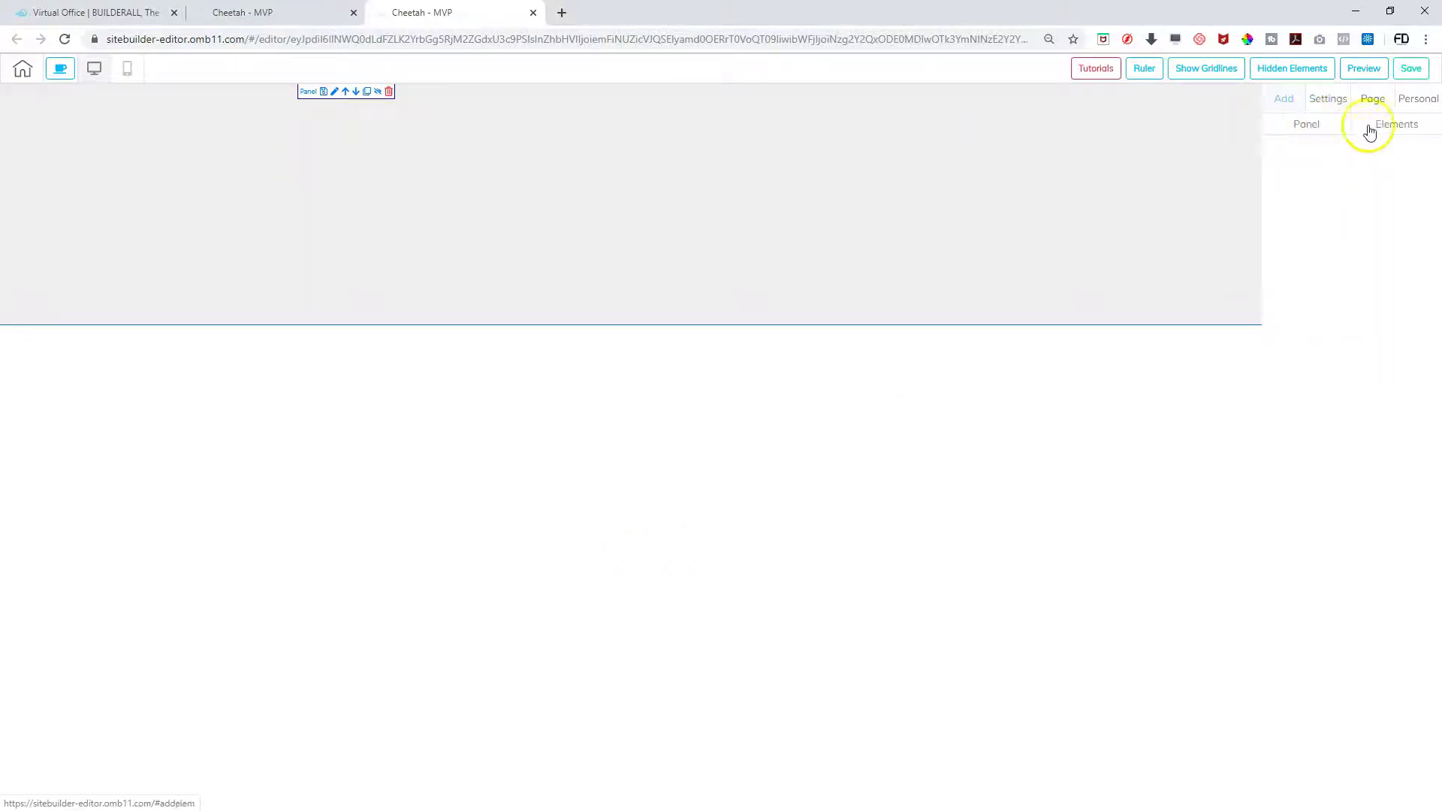
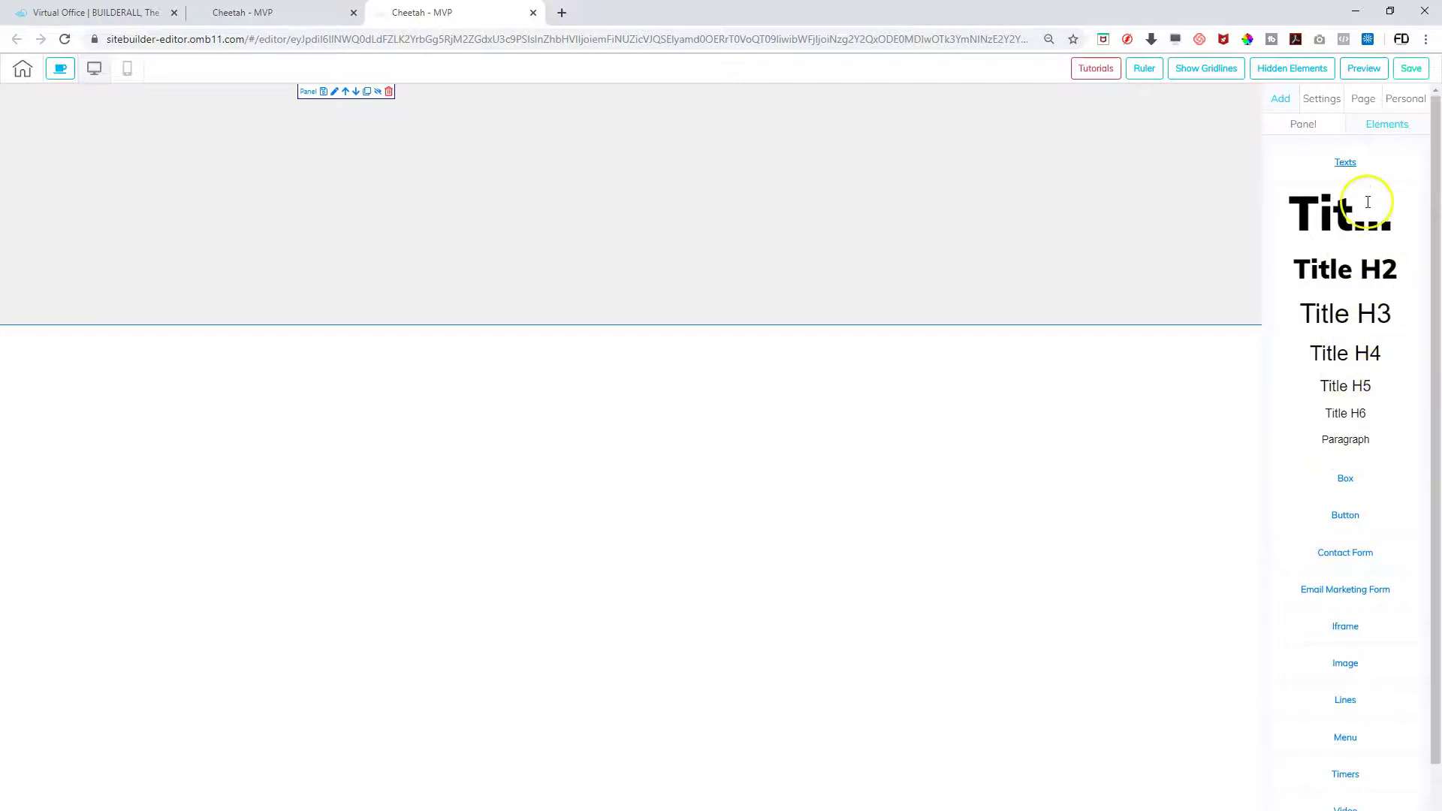
pyautogui.click(1347, 162)
pyautogui.click(1350, 205)
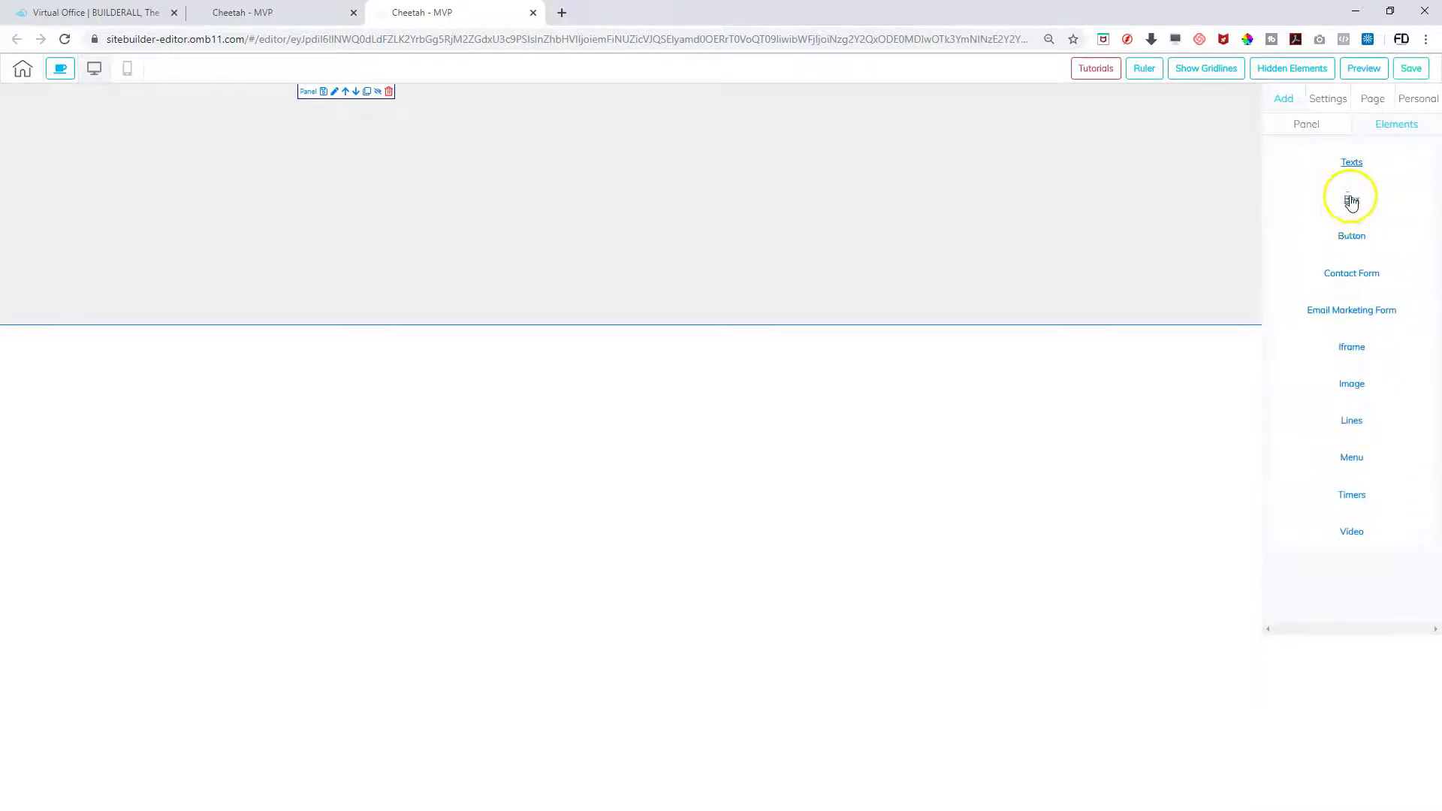
pyautogui.click(1350, 210)
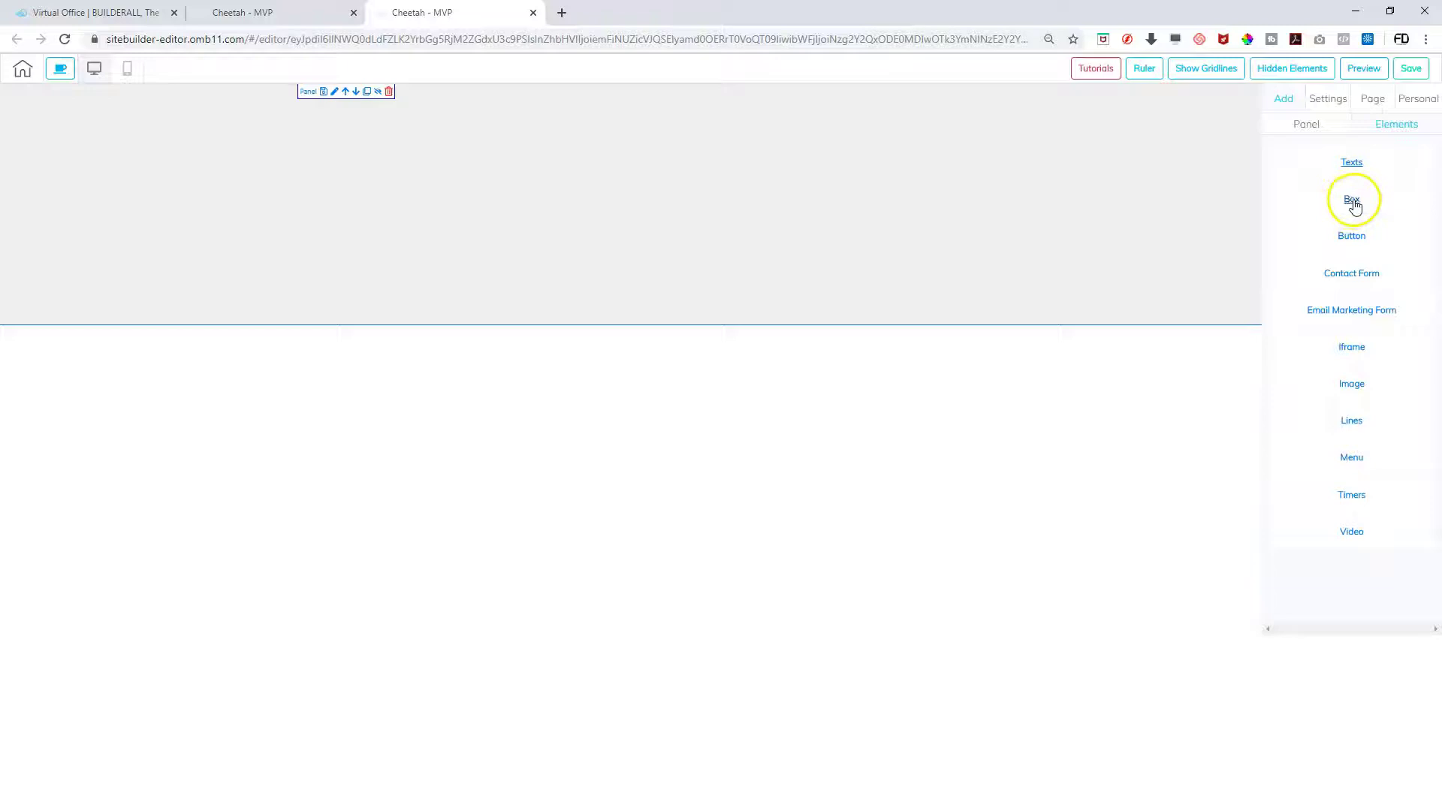
pyautogui.click(1353, 203)
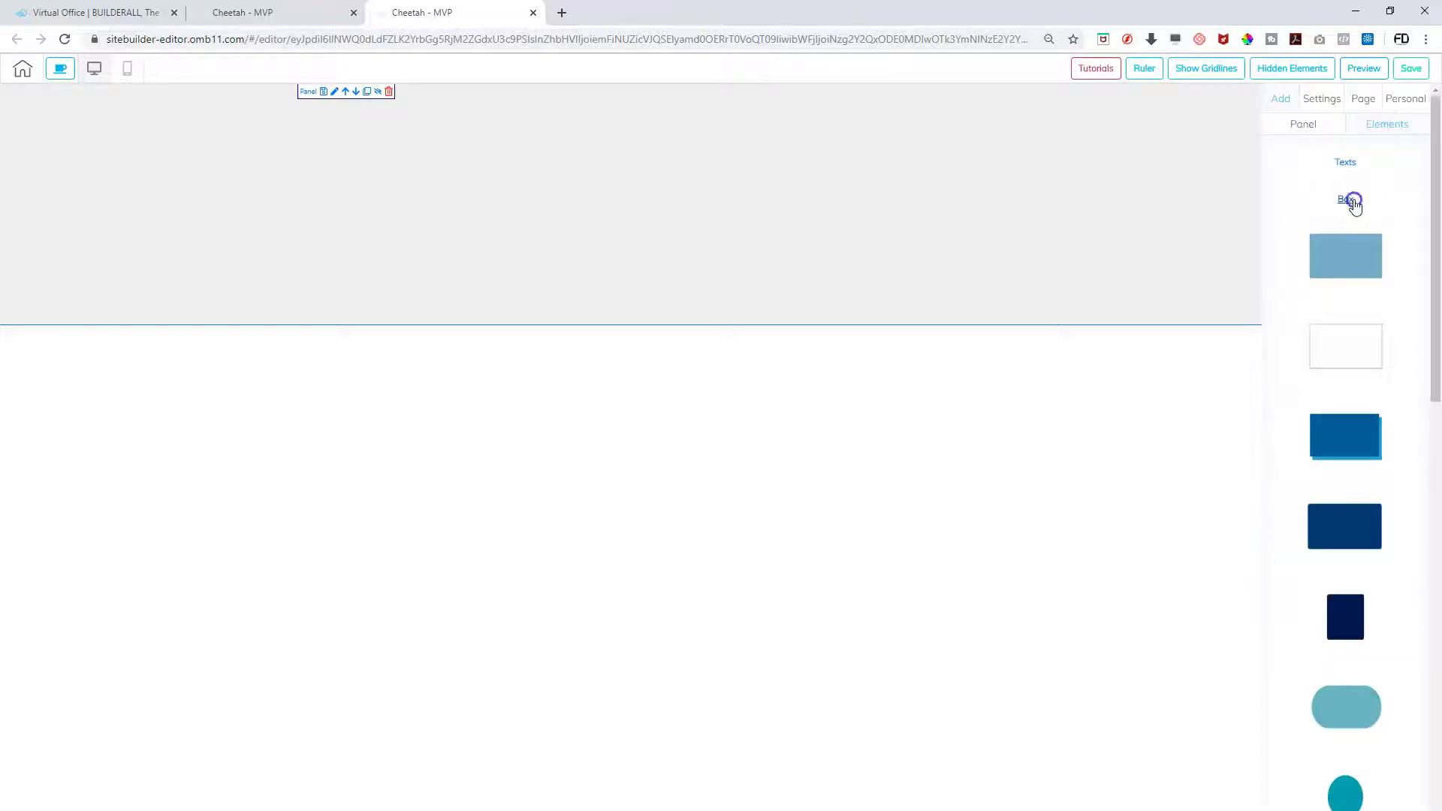
pyautogui.click(1357, 173)
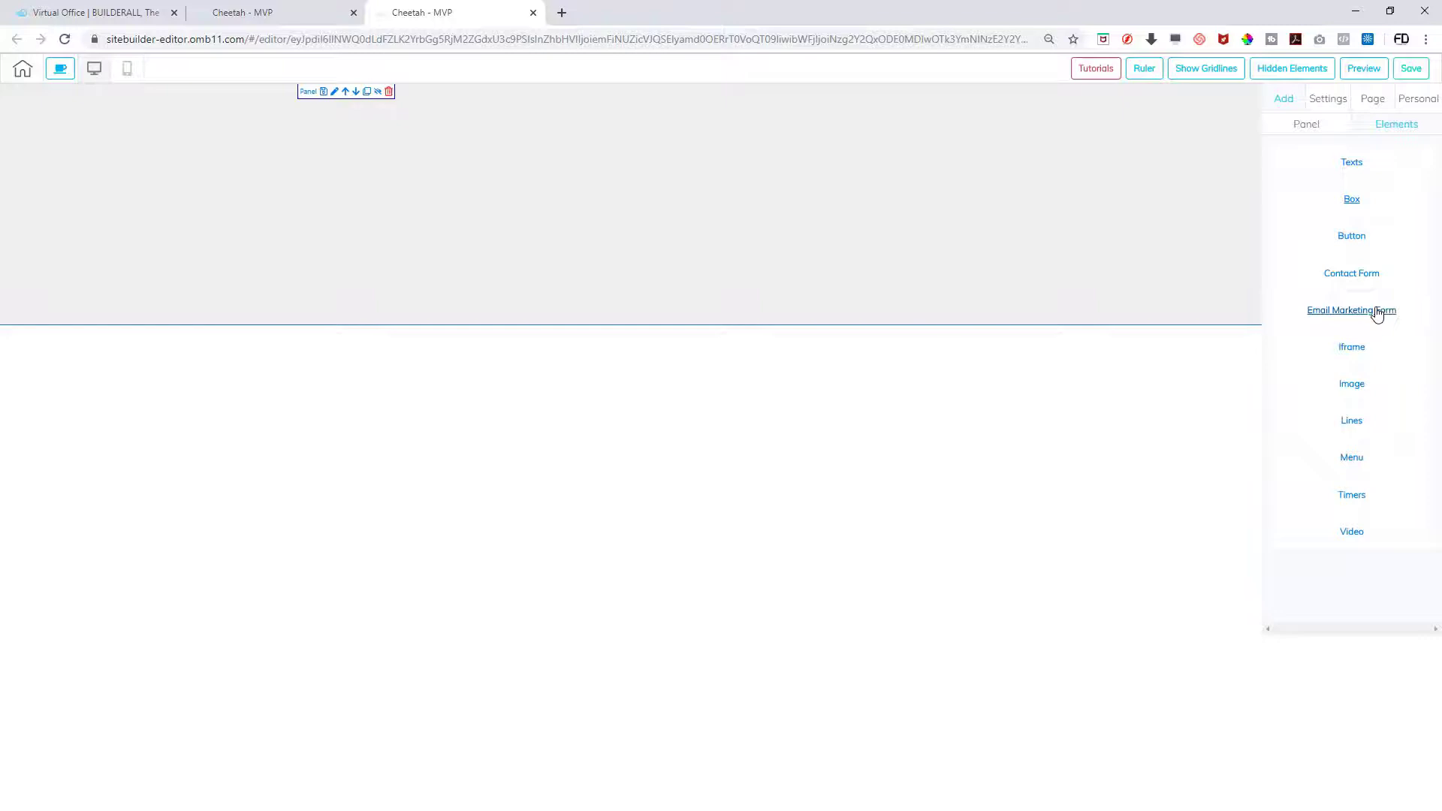
# Review the Contact Form, Email Marketing Form and Iframe element categories, and preview the Iframe element
pyautogui.moveTo(1378, 314); pyautogui.dragTo(1343, 319)
pyautogui.click(1351, 276)
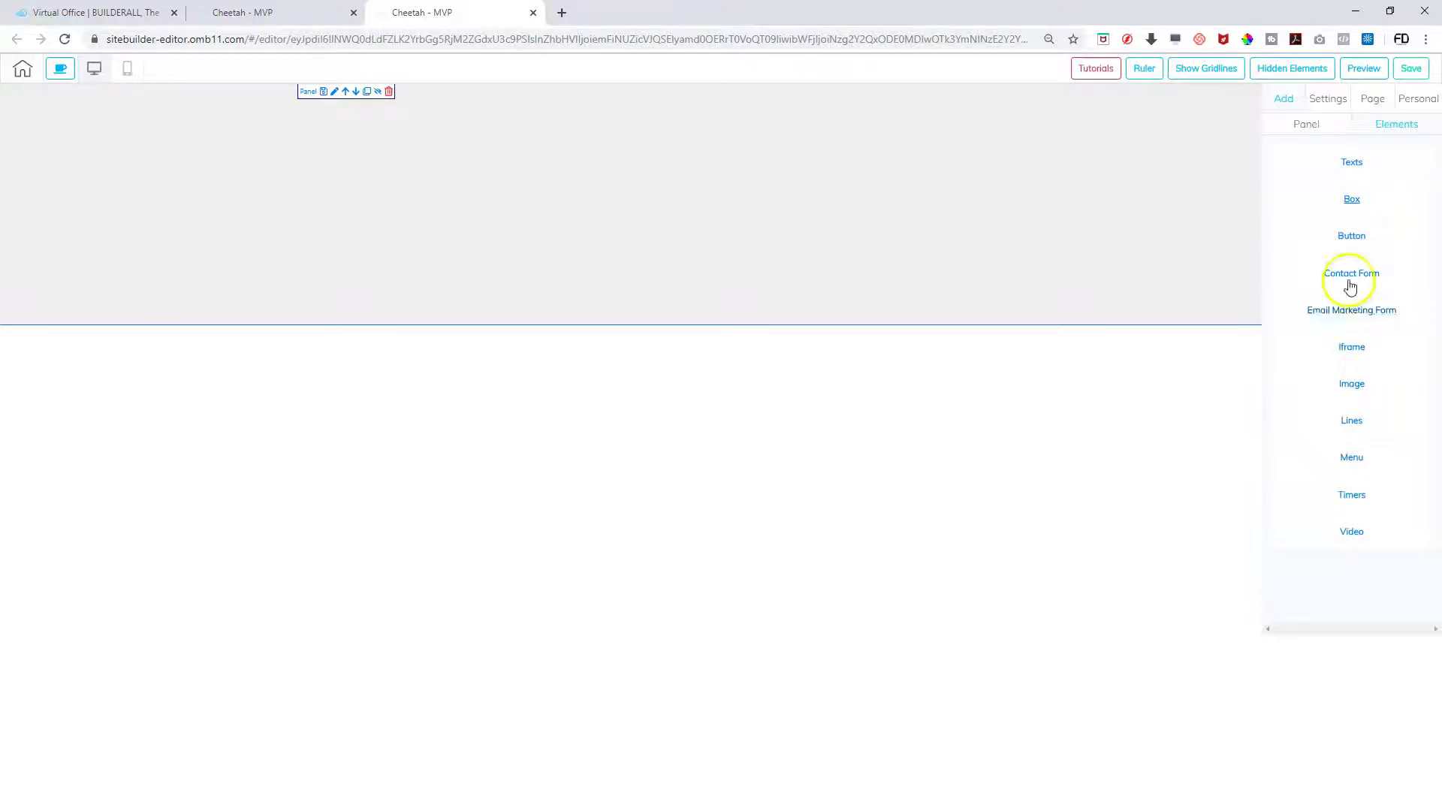
pyautogui.click(1356, 277)
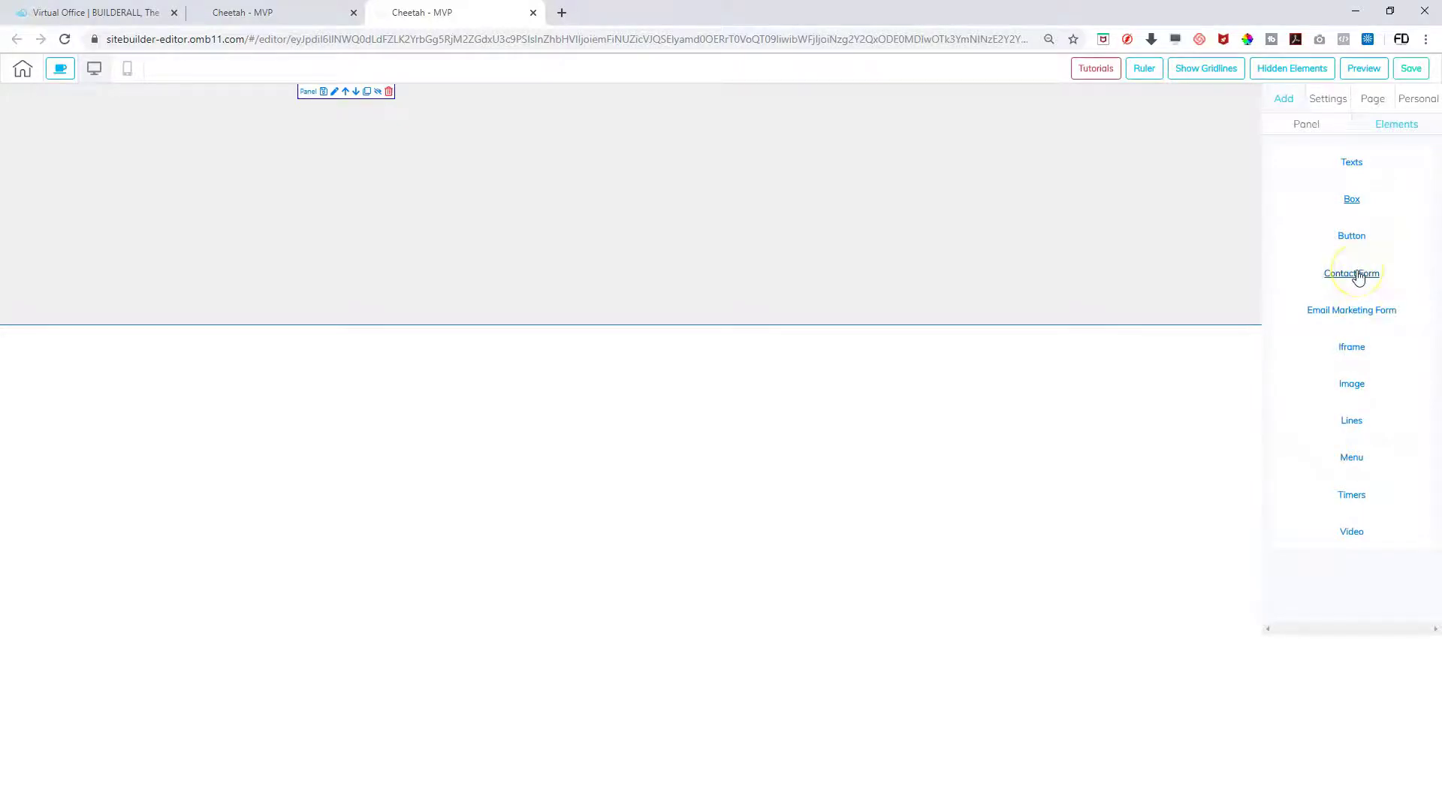
pyautogui.moveTo(1358, 277)
pyautogui.mouseDown()
pyautogui.moveTo(841, 335)
pyautogui.moveTo(941, 246)
pyautogui.moveTo(718, 132)
pyautogui.moveTo(518, 196)
pyautogui.moveTo(761, 207)
pyautogui.moveTo(583, 268)
pyautogui.moveTo(682, 316)
pyautogui.moveTo(531, 312)
pyautogui.moveTo(595, 174)
pyautogui.moveTo(867, 267)
pyautogui.moveTo(972, 258)
pyautogui.moveTo(1335, 278)
pyautogui.mouseUp()
pyautogui.click(1352, 347)
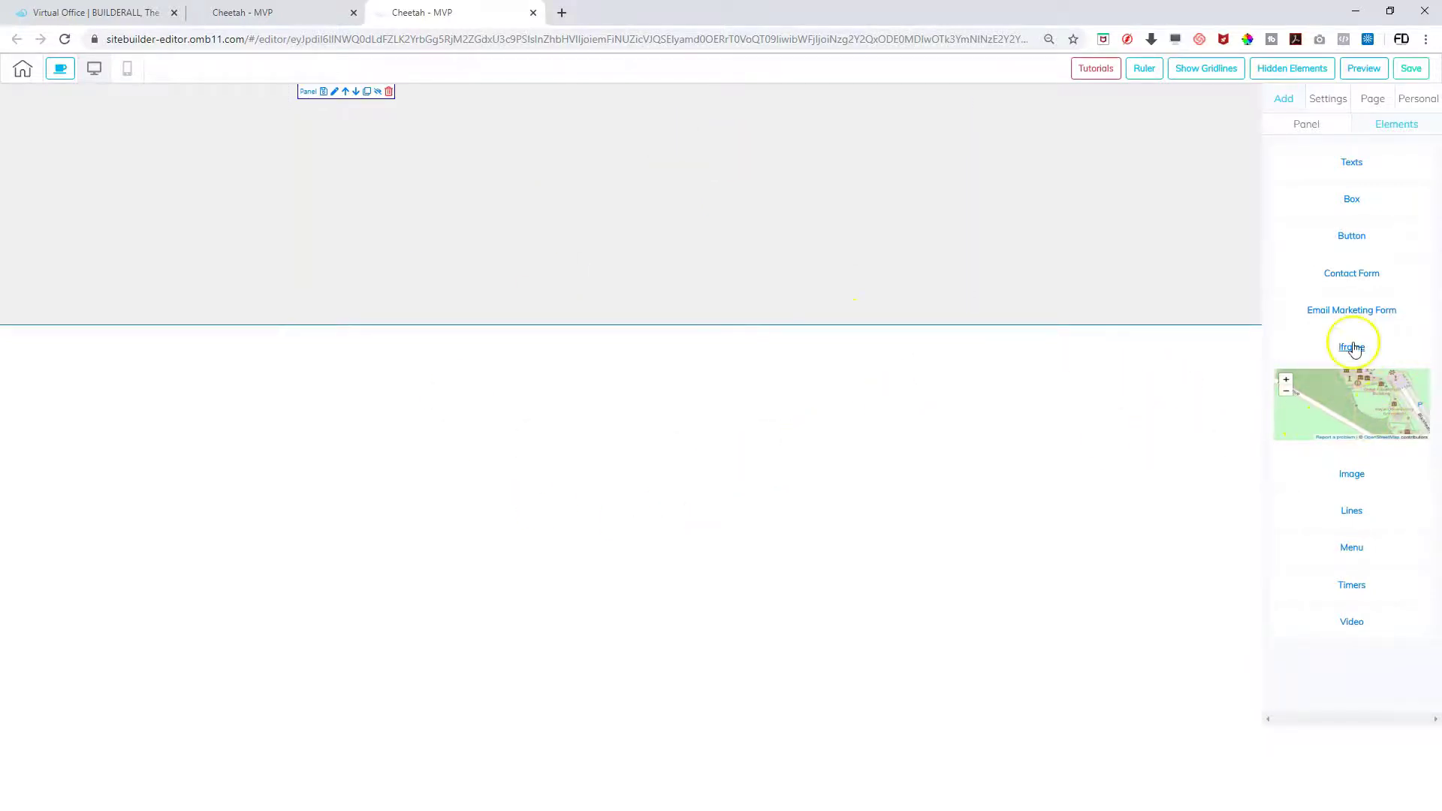
pyautogui.moveTo(1338, 344); pyautogui.dragTo(1173, 294)
pyautogui.click(1378, 404)
pyautogui.click(1359, 355)
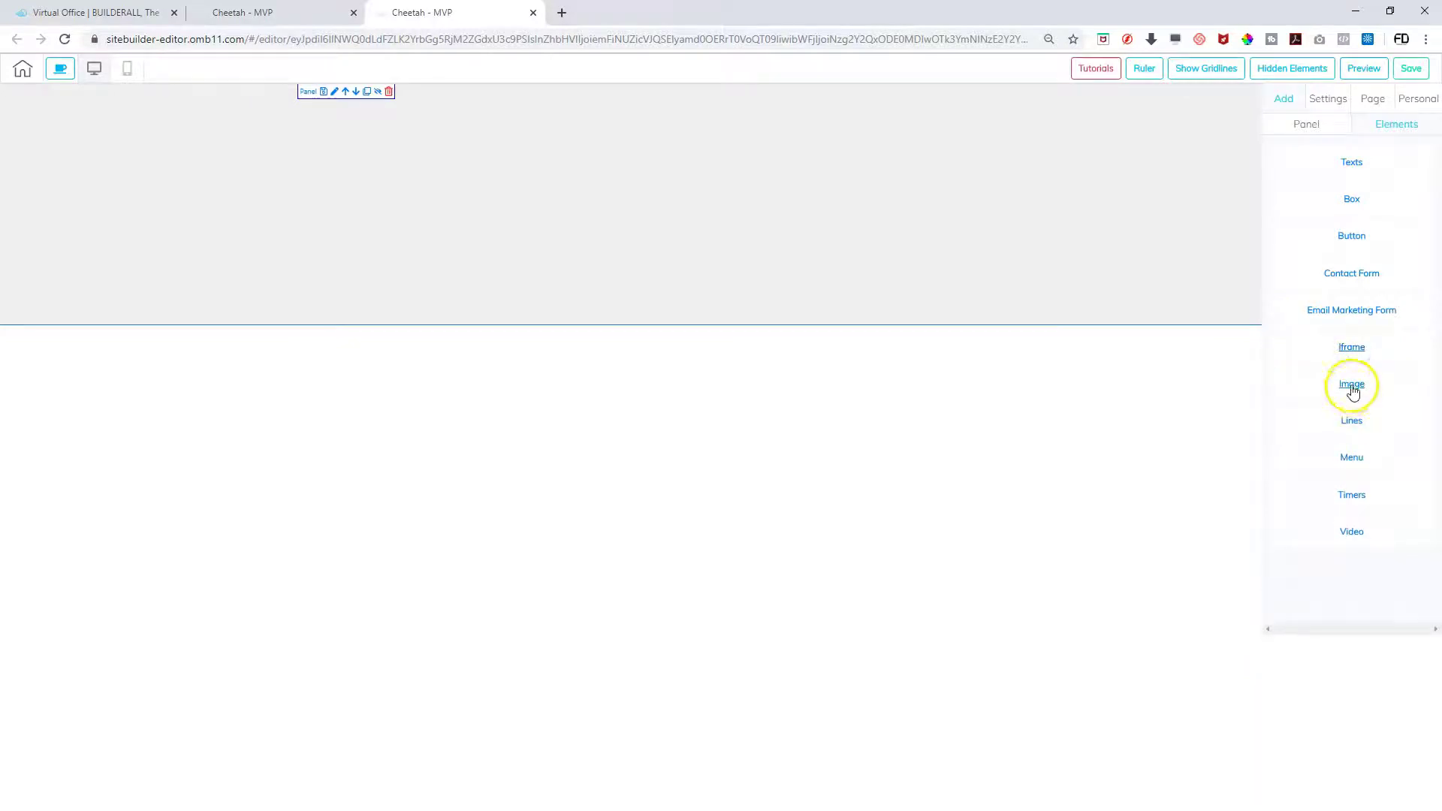
# Preview the elements available in the Image and Video categories
pyautogui.click(1352, 386)
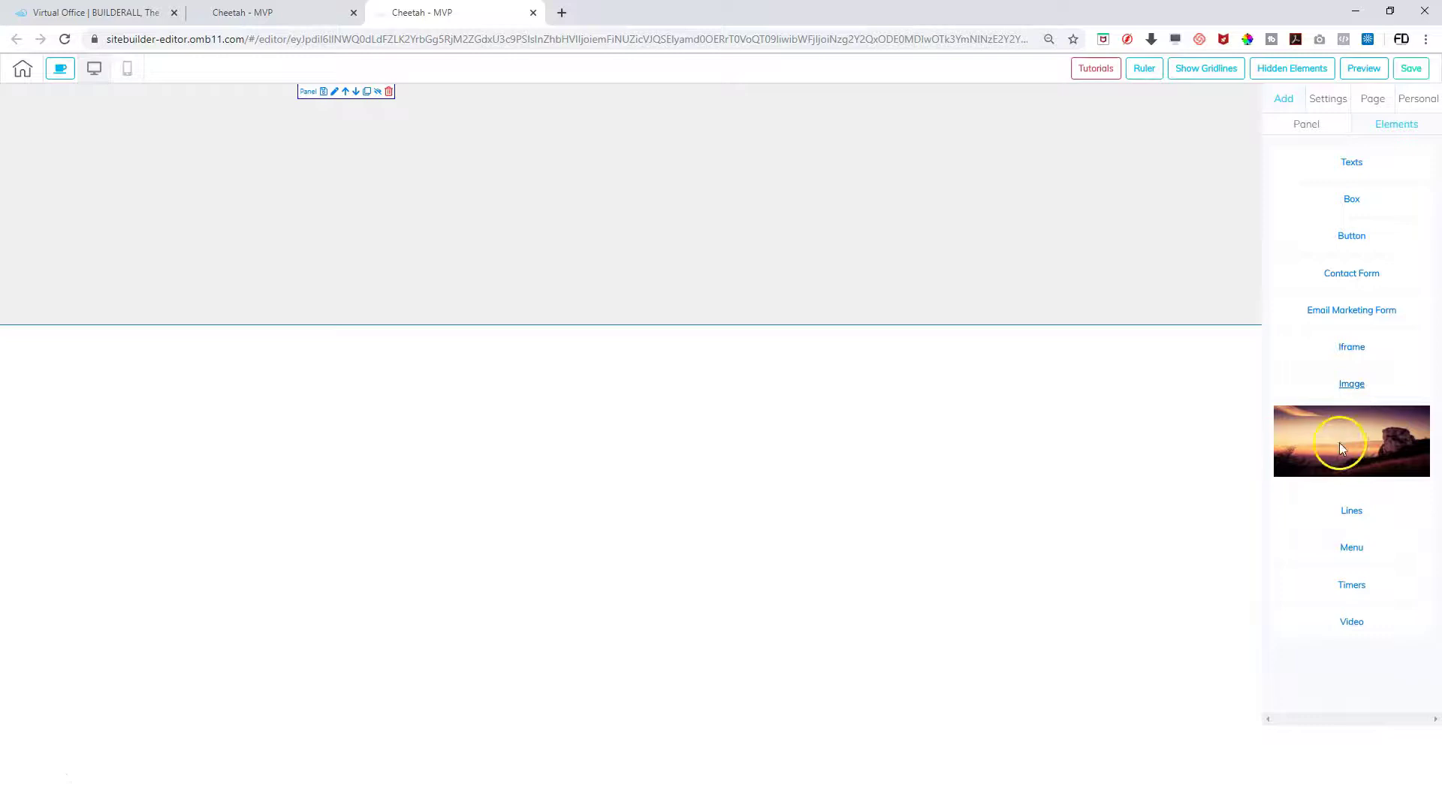
pyautogui.click(1349, 384)
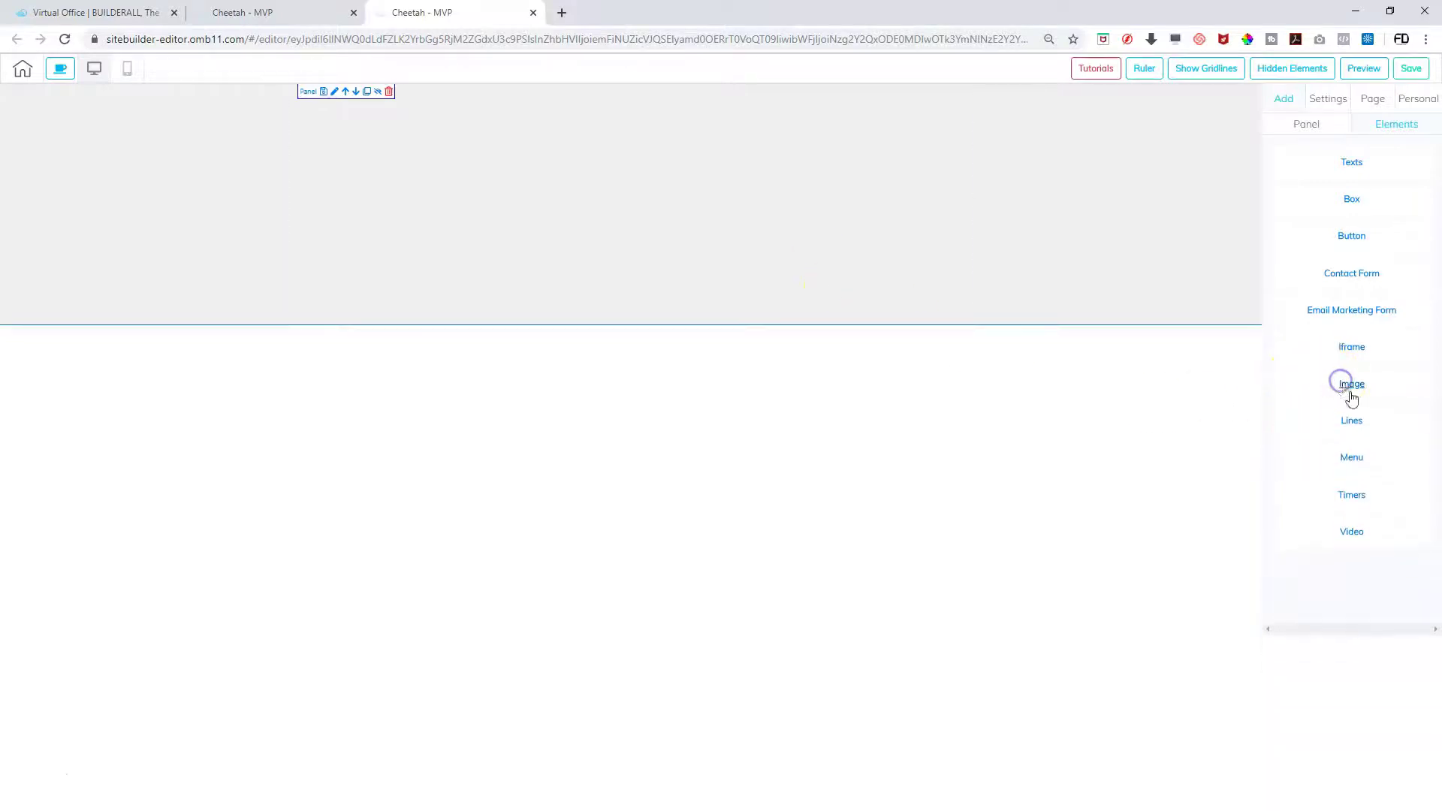
pyautogui.click(1353, 532)
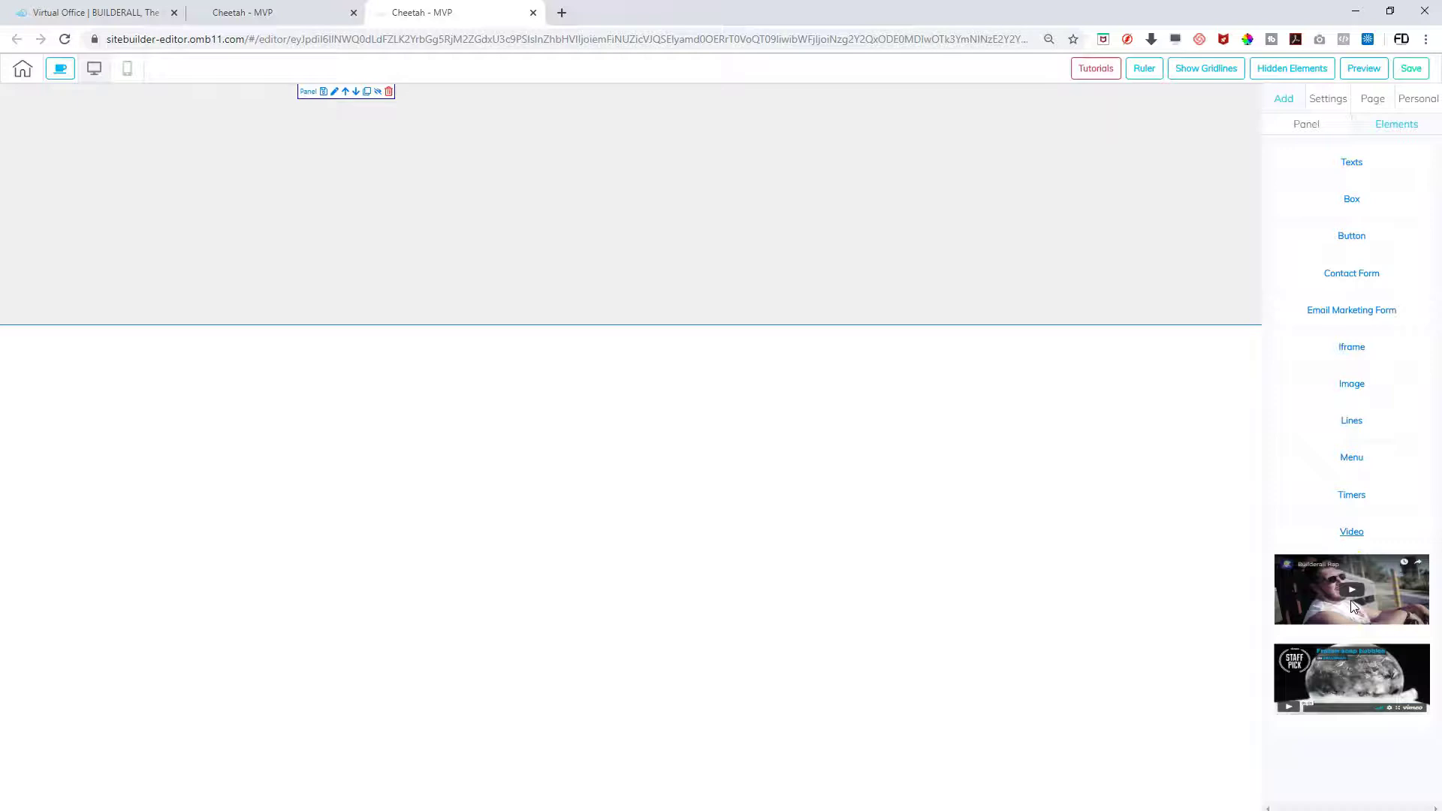
pyautogui.moveTo(1307, 599); pyautogui.dragTo(1328, 563)
pyautogui.moveTo(1323, 570); pyautogui.dragTo(1169, 428)
# Add the 1st Fold - 08 panel template with the Consulting headline below the grey panel
pyautogui.click(1312, 127)
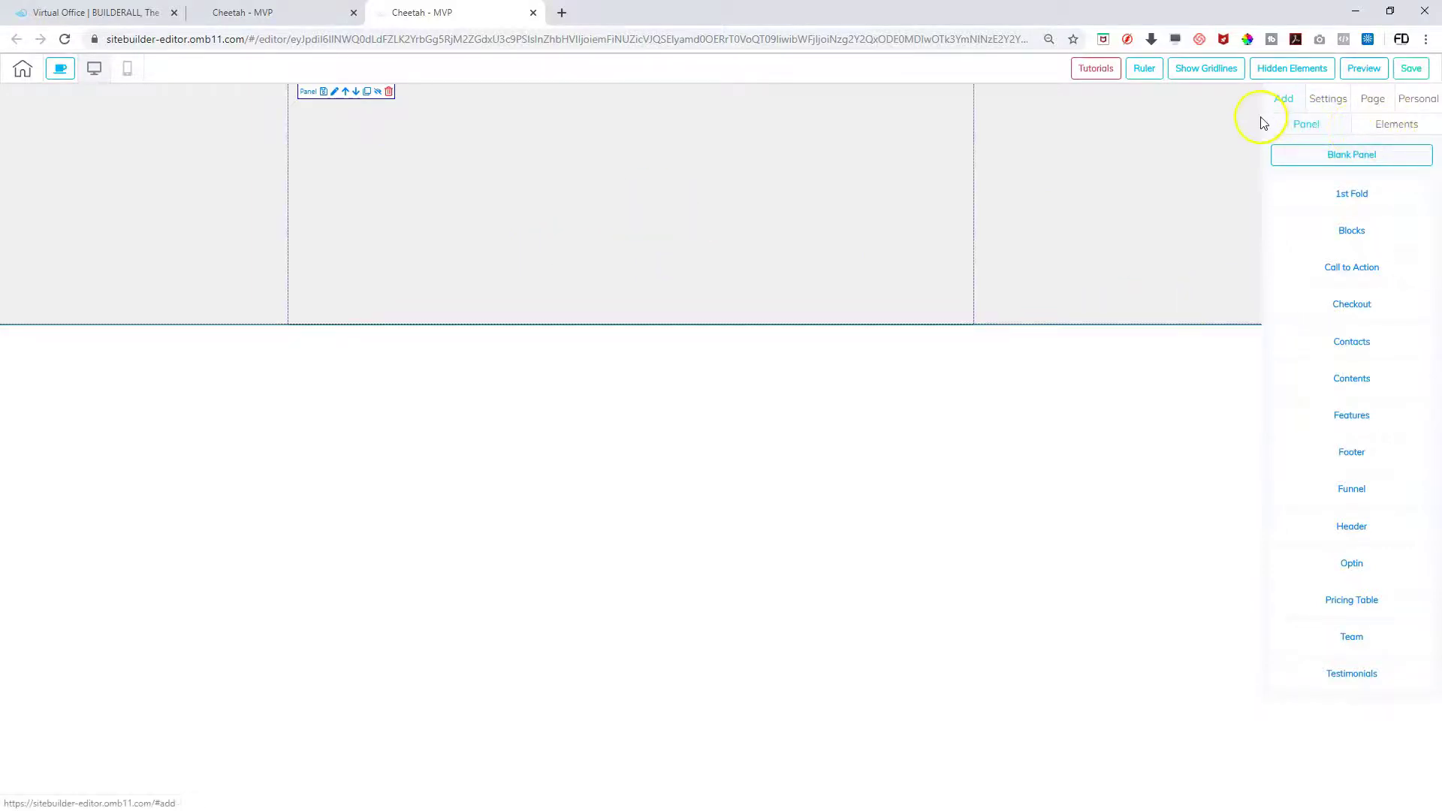
pyautogui.click(1340, 153)
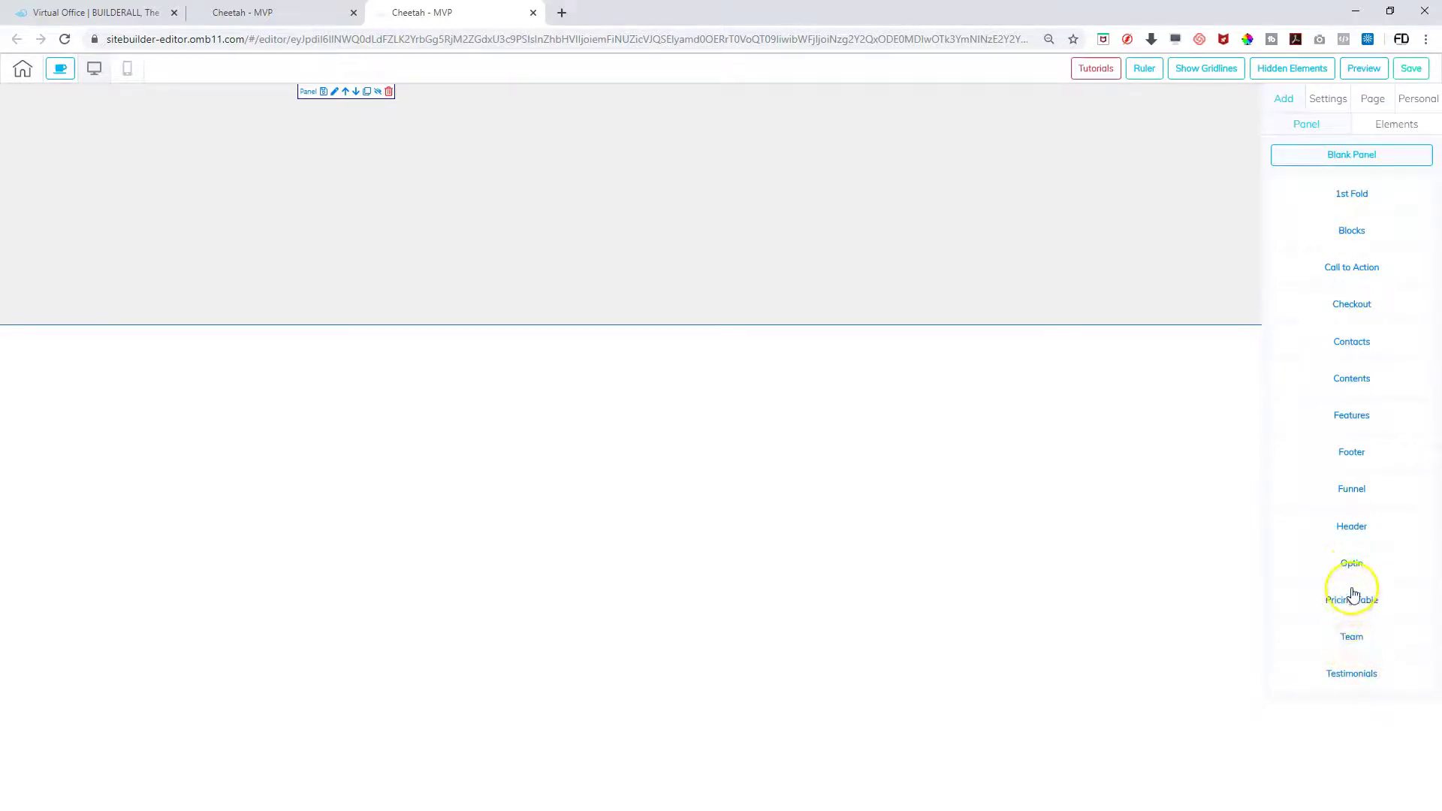
pyautogui.click(1352, 197)
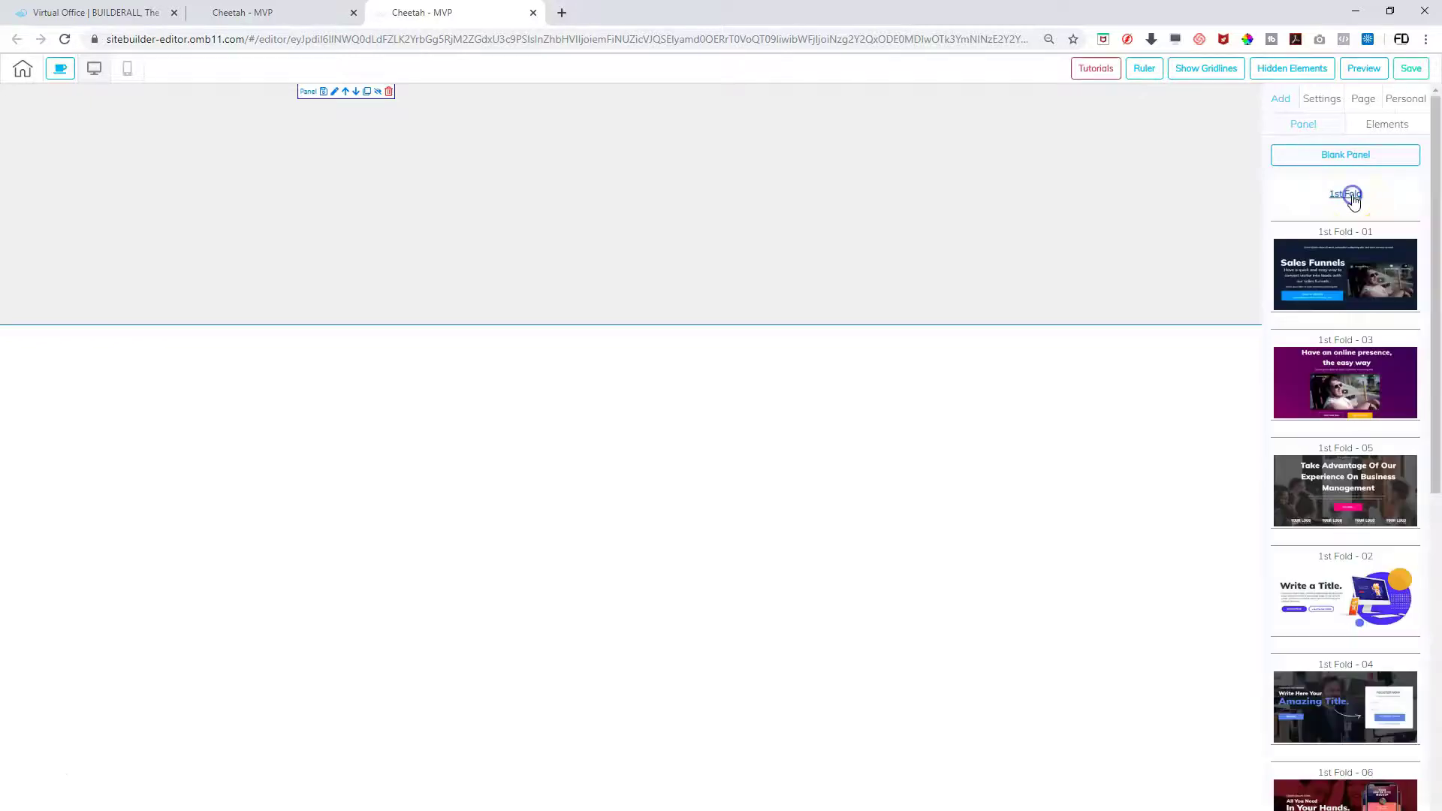
pyautogui.scroll(-2, 1358, 466)
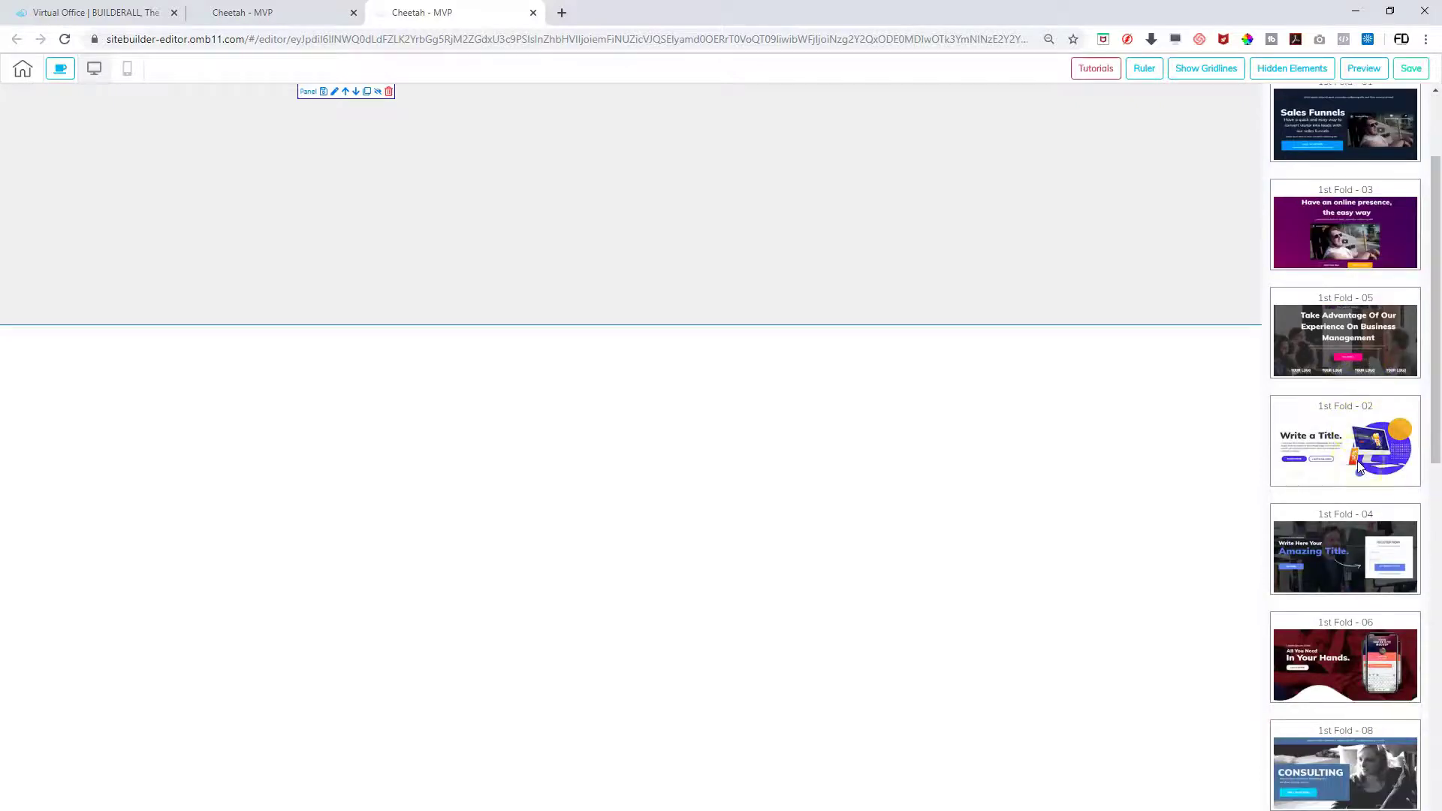
pyautogui.scroll(-1, 1358, 465)
pyautogui.scroll(-1, 1358, 466)
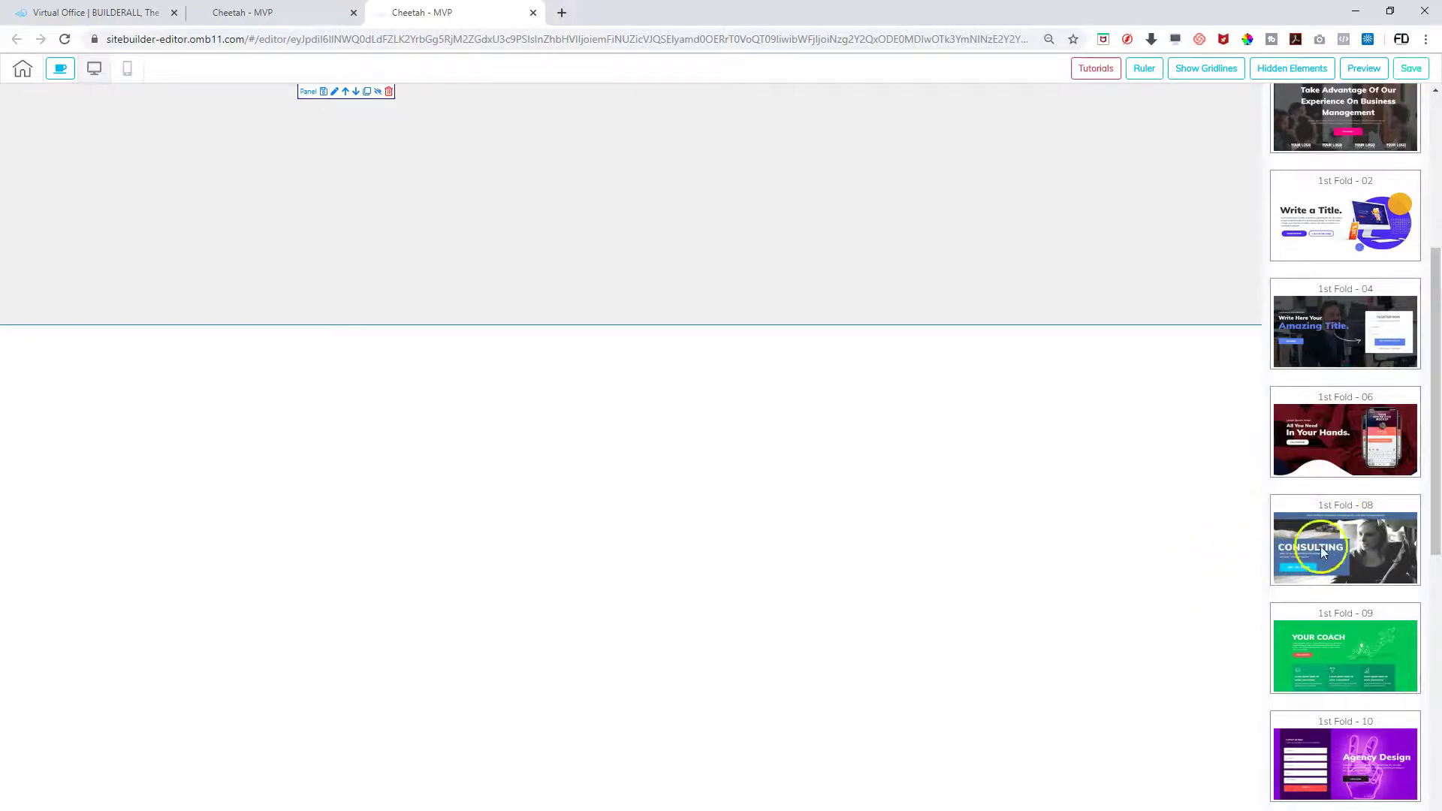
pyautogui.click(1361, 531)
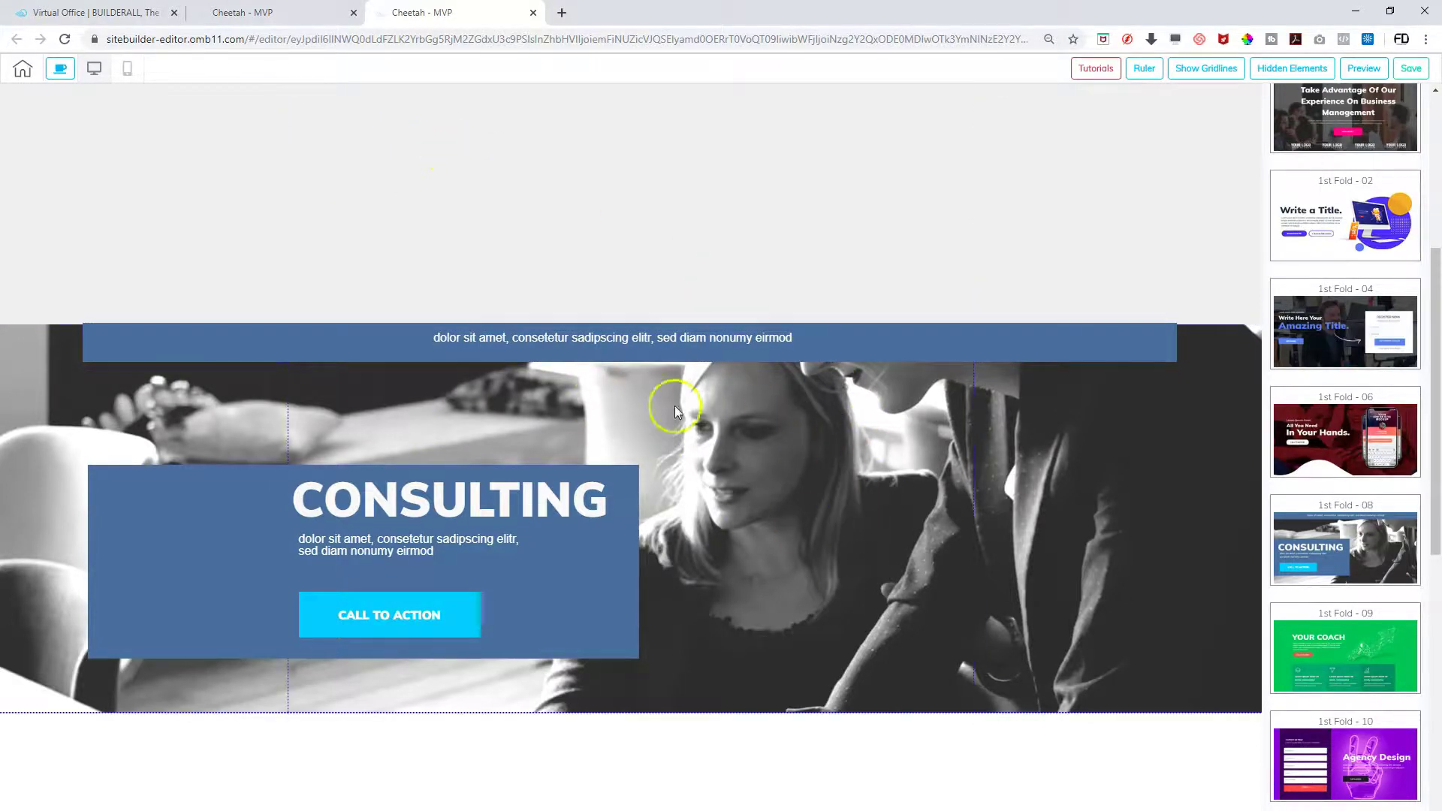
# Delete the Consulting panel from the page and confirm its removal
pyautogui.click(238, 383)
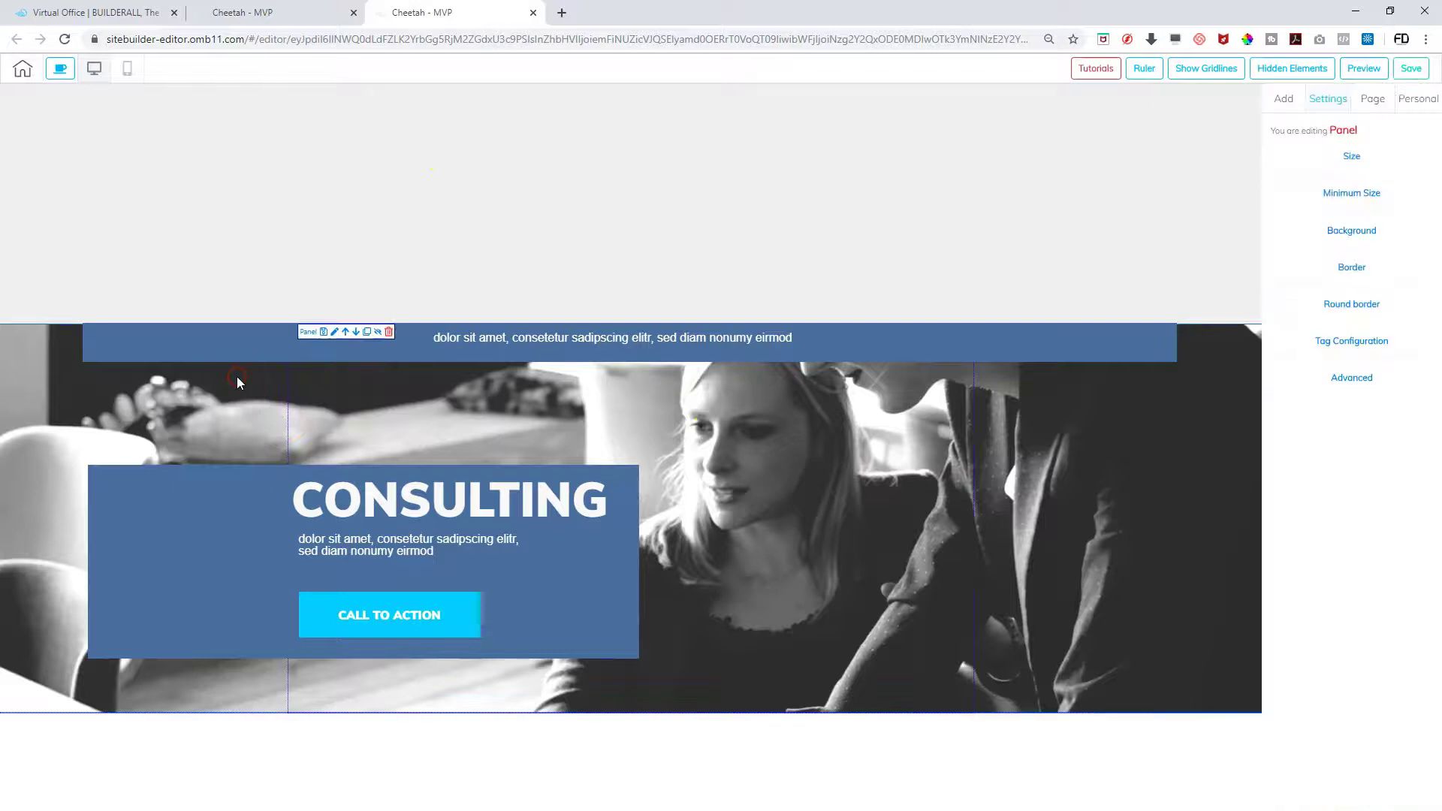
pyautogui.click(388, 335)
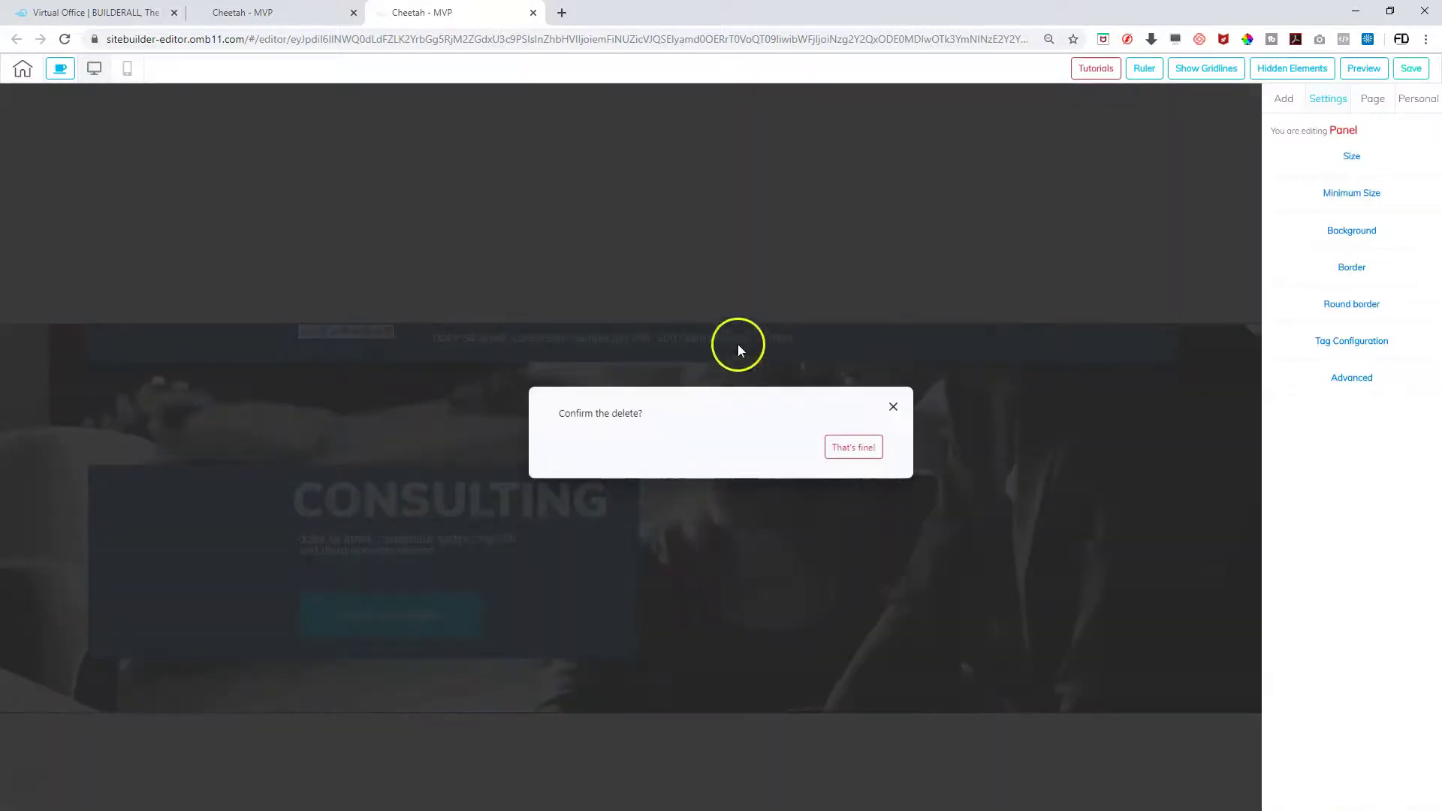
pyautogui.click(849, 450)
# Add the Checkout panel template below the grey panel and view its product and order form layout
pyautogui.click(433, 158)
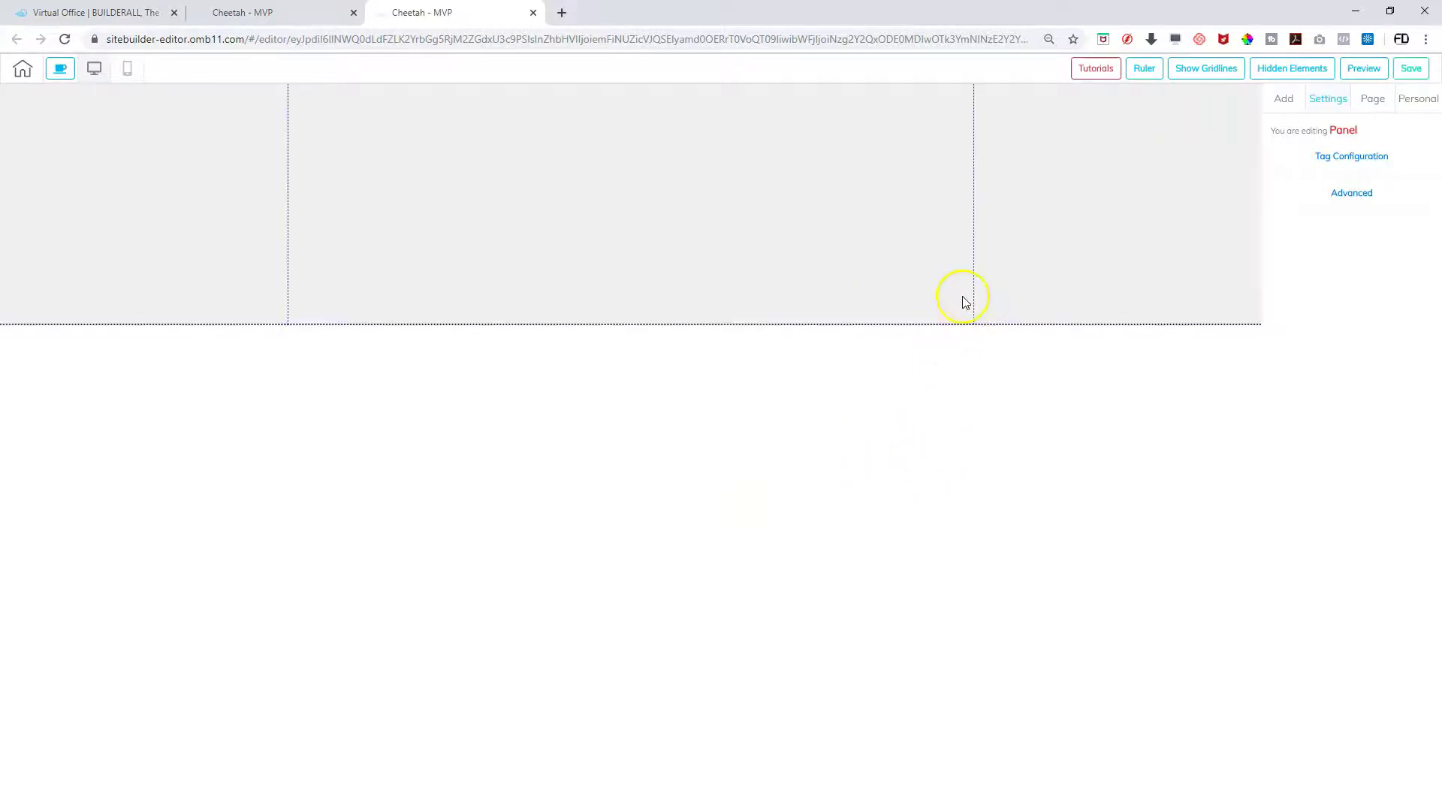
pyautogui.click(1283, 99)
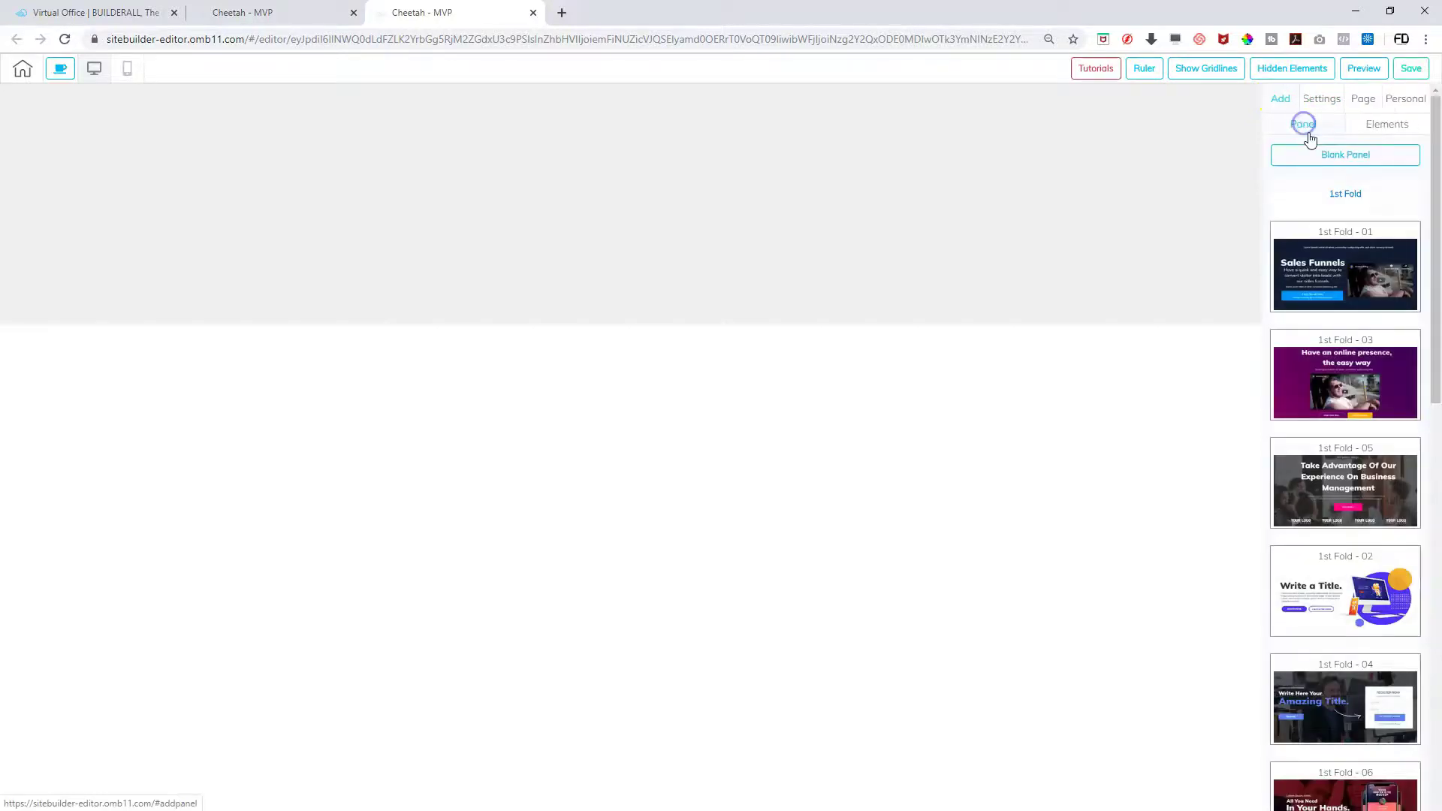
pyautogui.click(1349, 194)
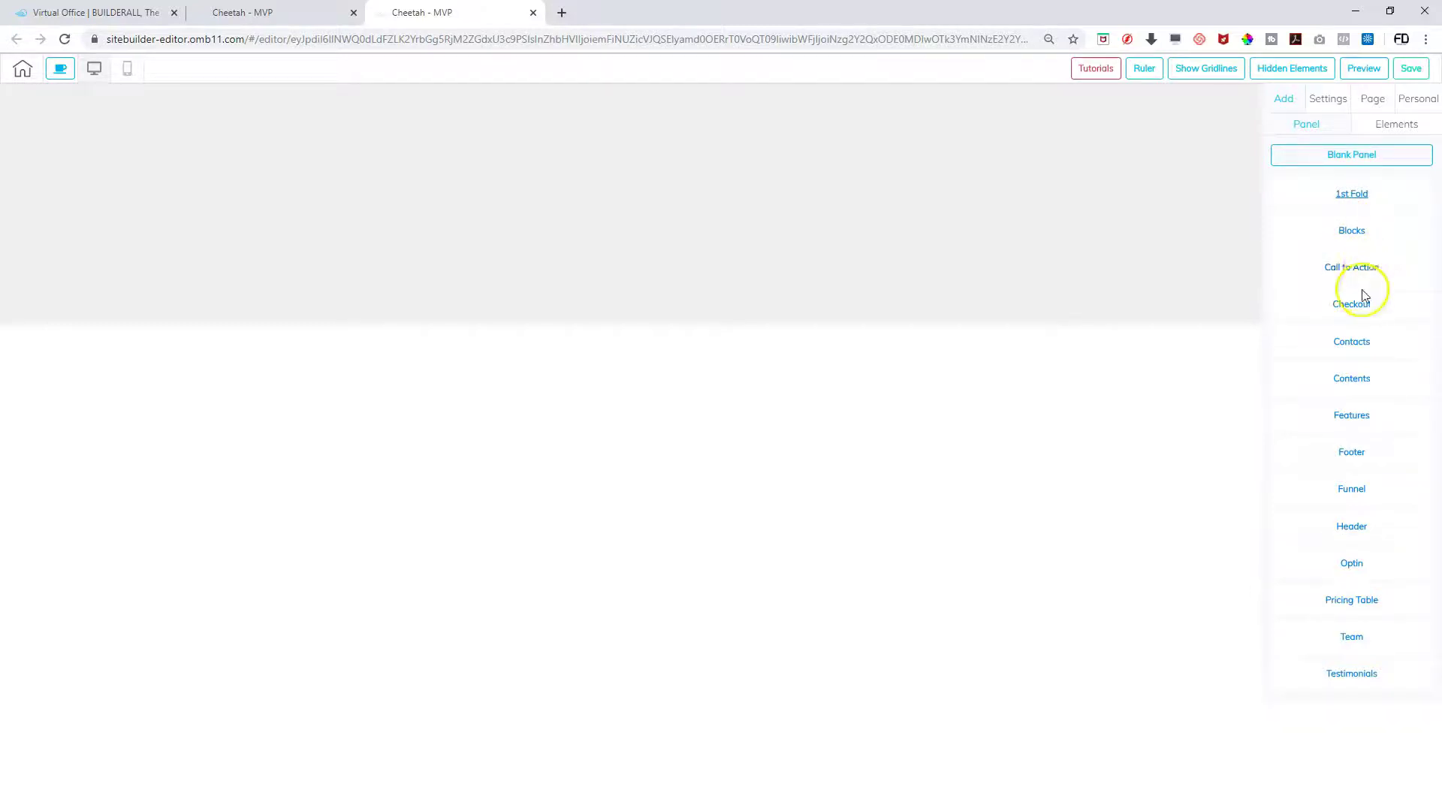
pyautogui.click(1371, 311)
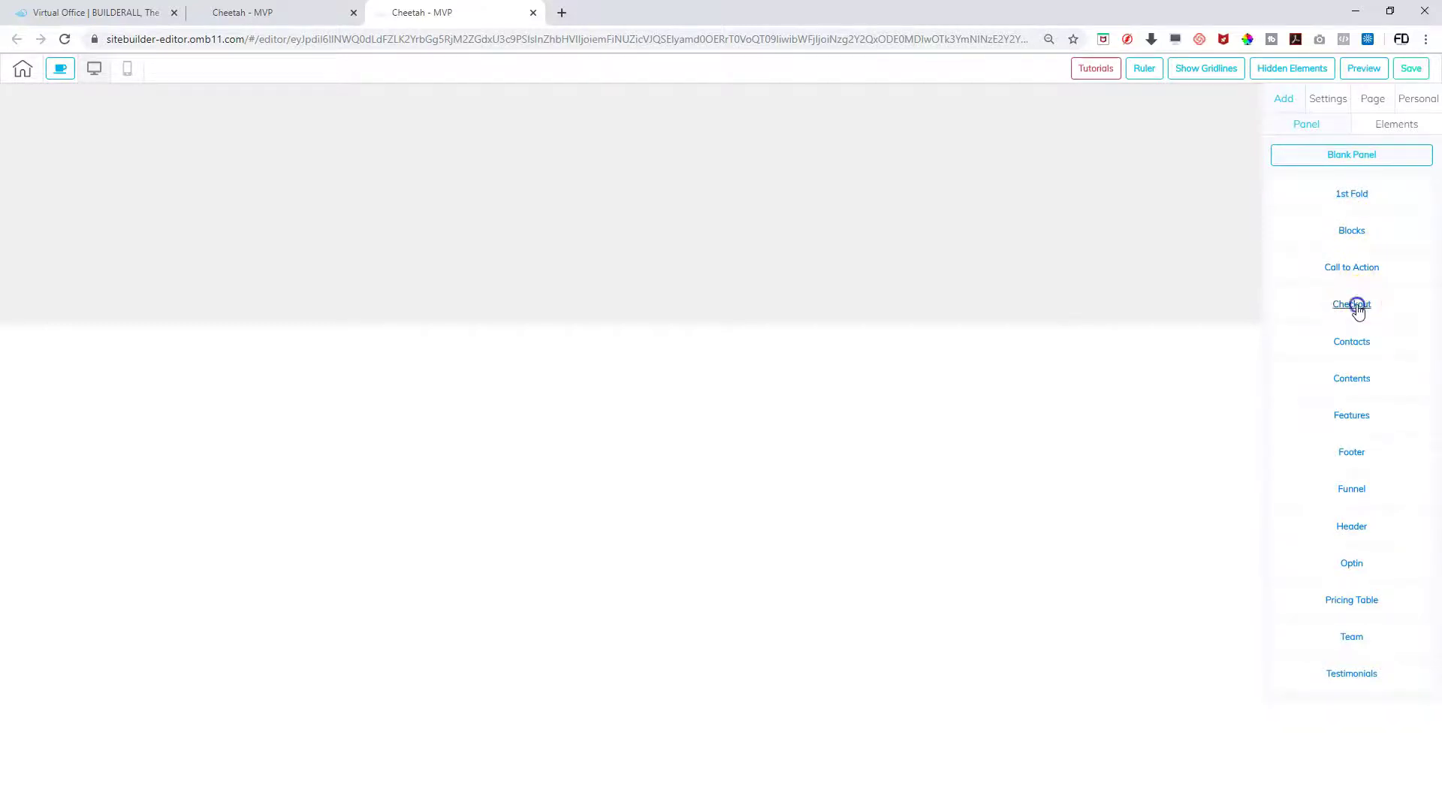
pyautogui.click(1348, 366)
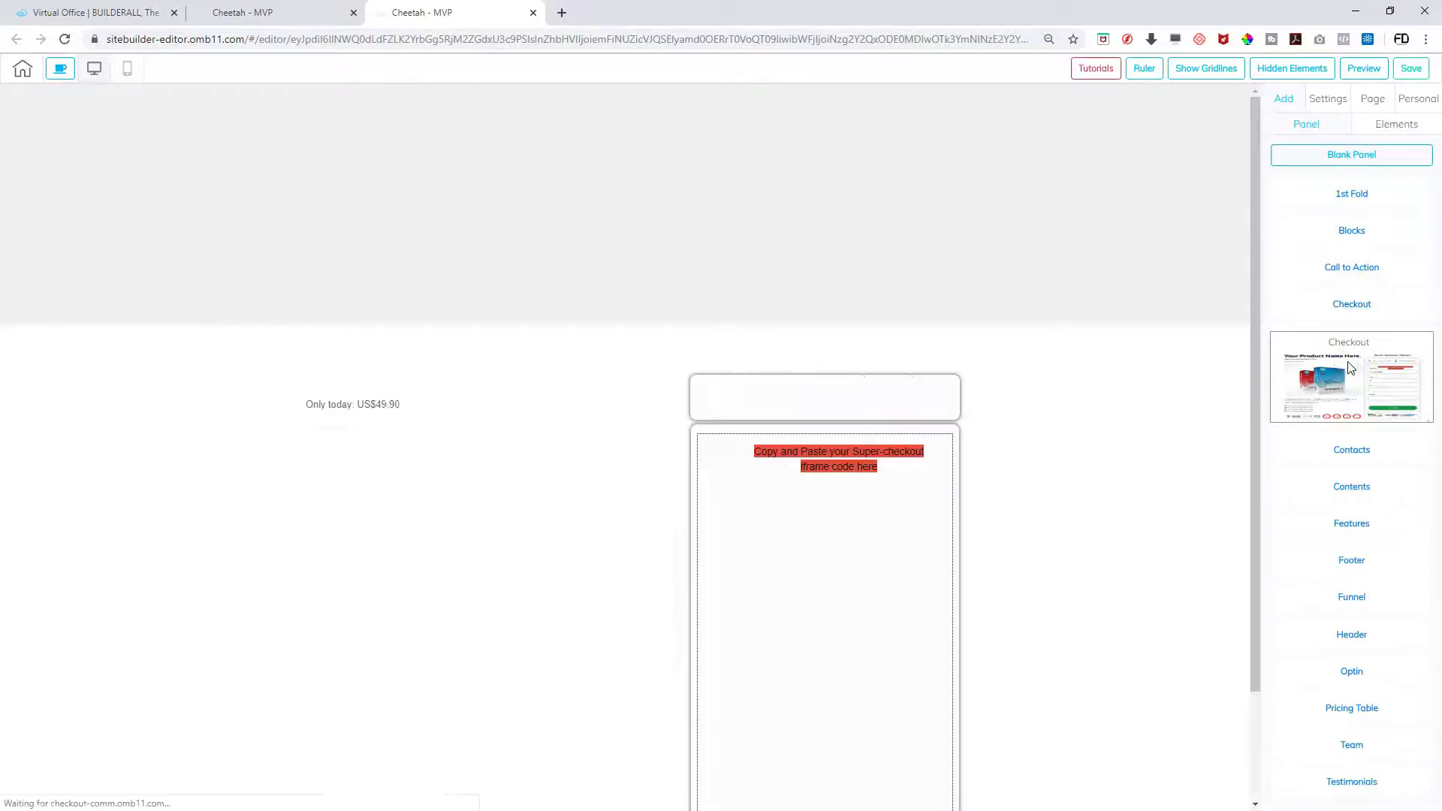
pyautogui.scroll(-1, 1021, 531)
pyautogui.scroll(-2, 1022, 531)
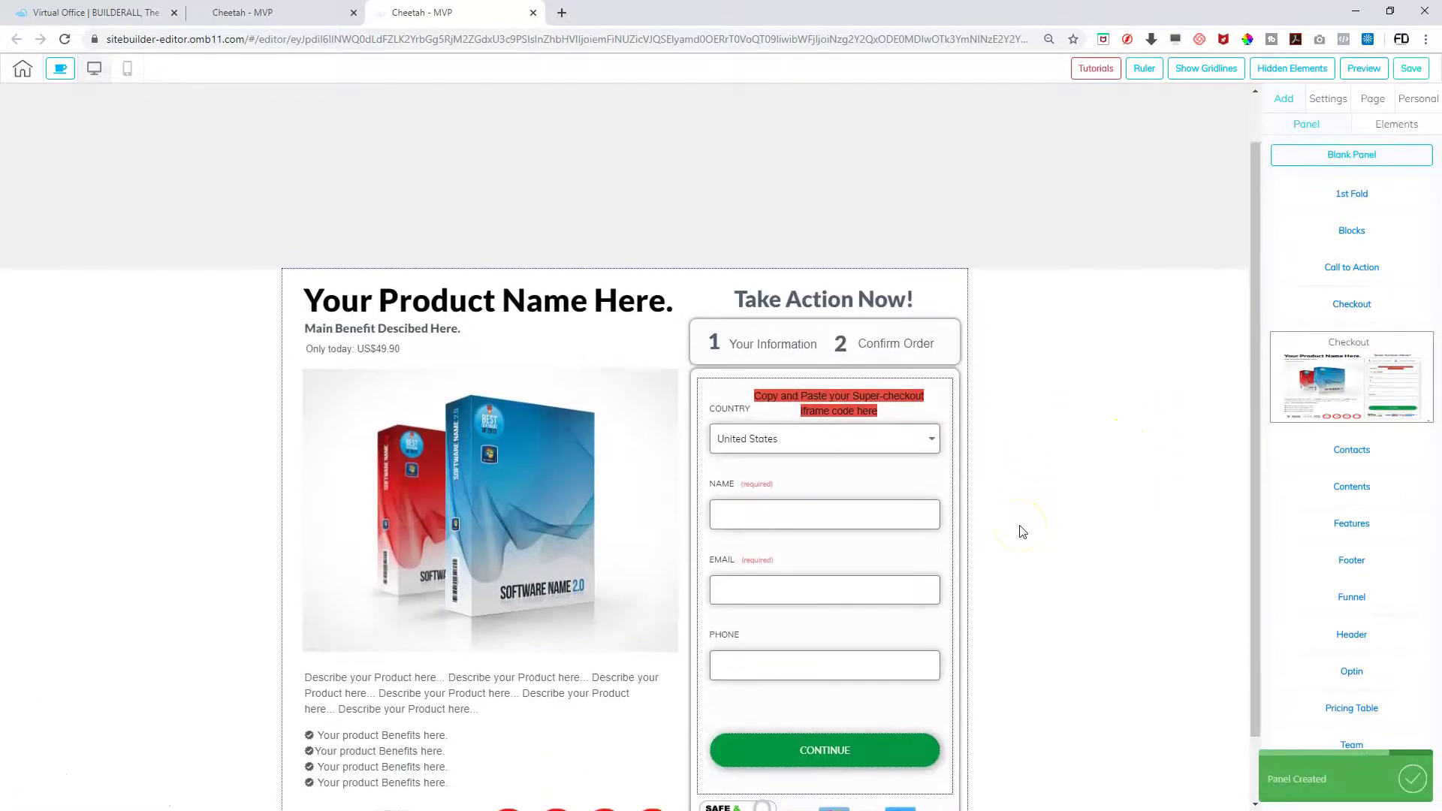
pyautogui.scroll(1, 1022, 531)
pyautogui.scroll(1, 1021, 531)
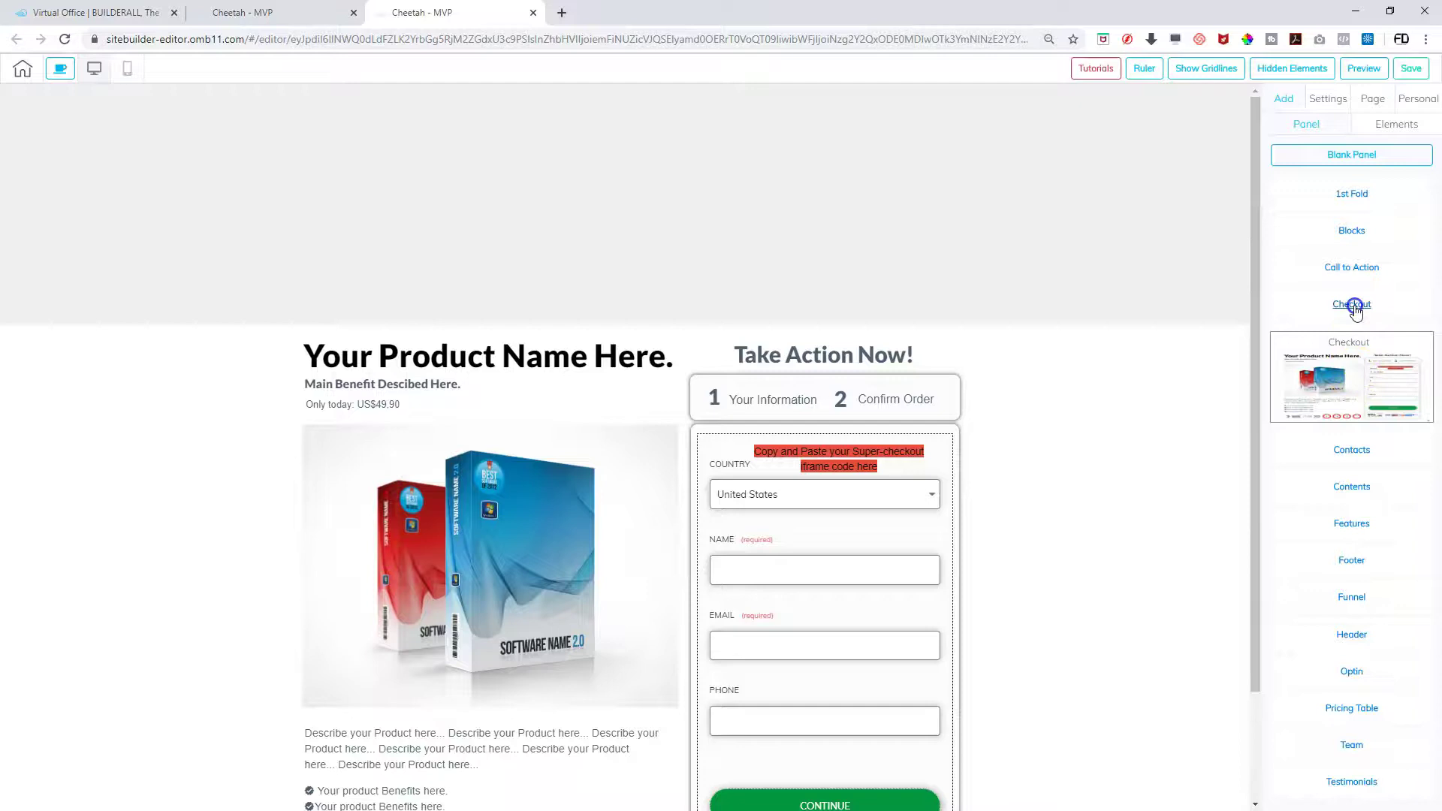
# Browse the ready-made panel templates in the Contacts category
pyautogui.click(1354, 339)
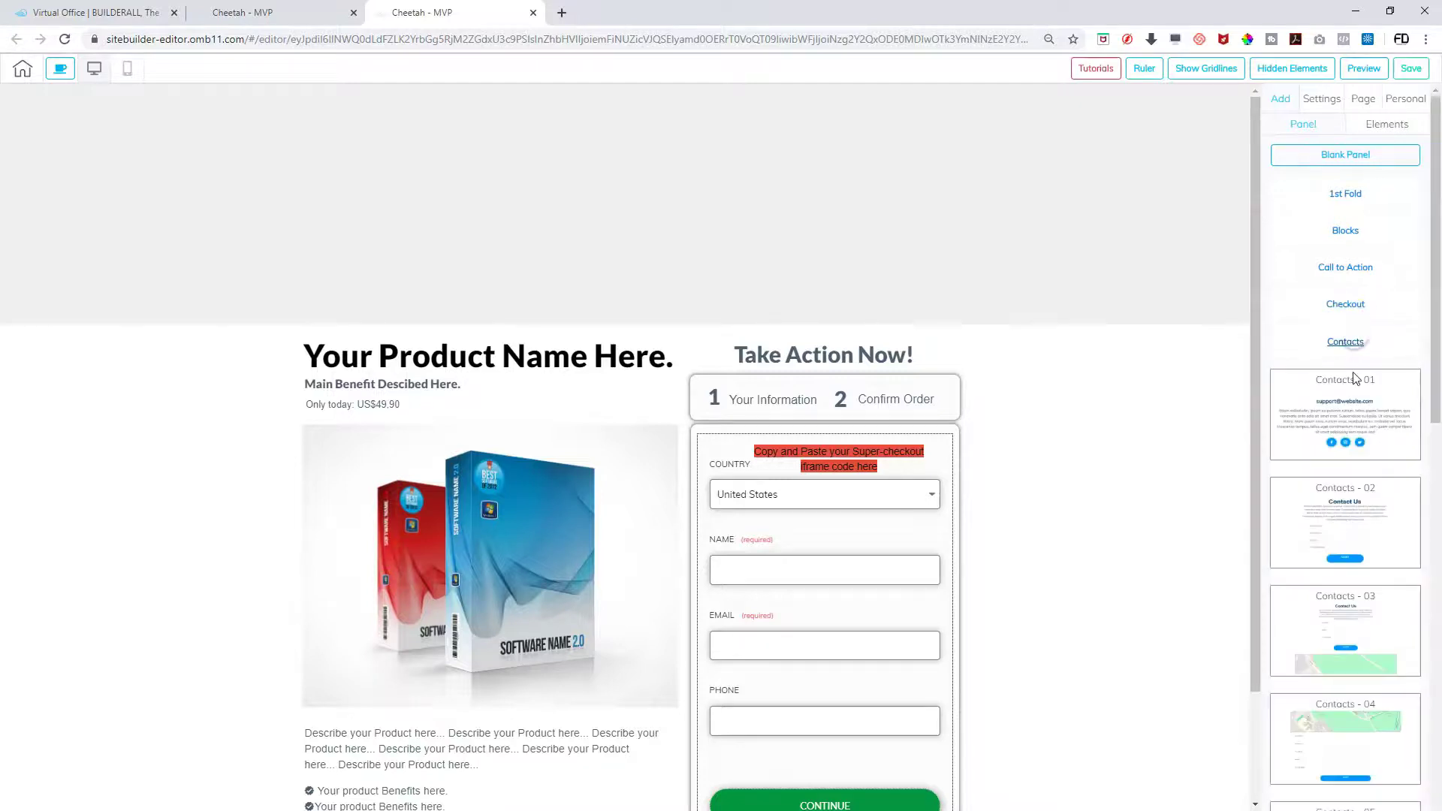
pyautogui.scroll(-5, 1366, 436)
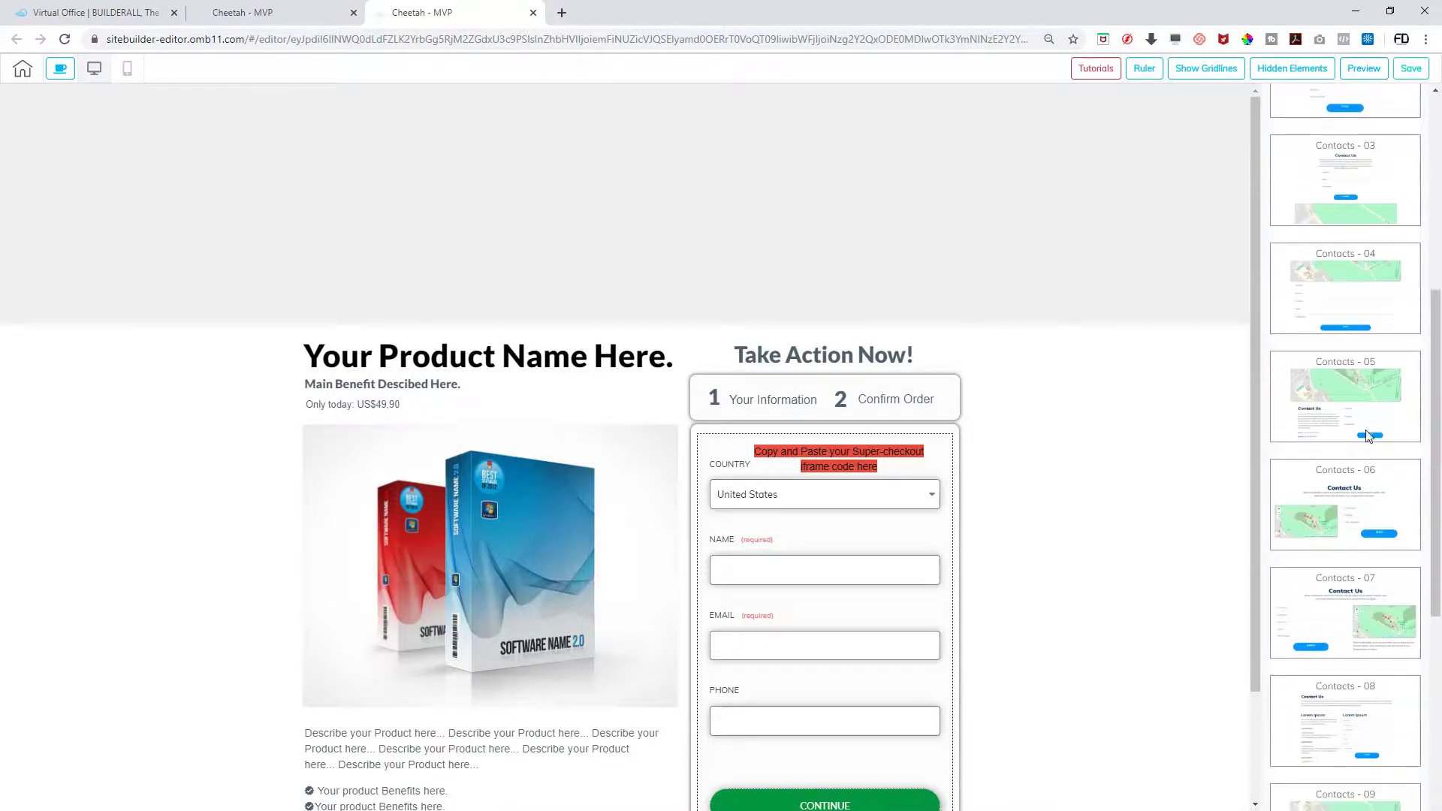
pyautogui.scroll(1, 1365, 435)
pyautogui.click(1363, 437)
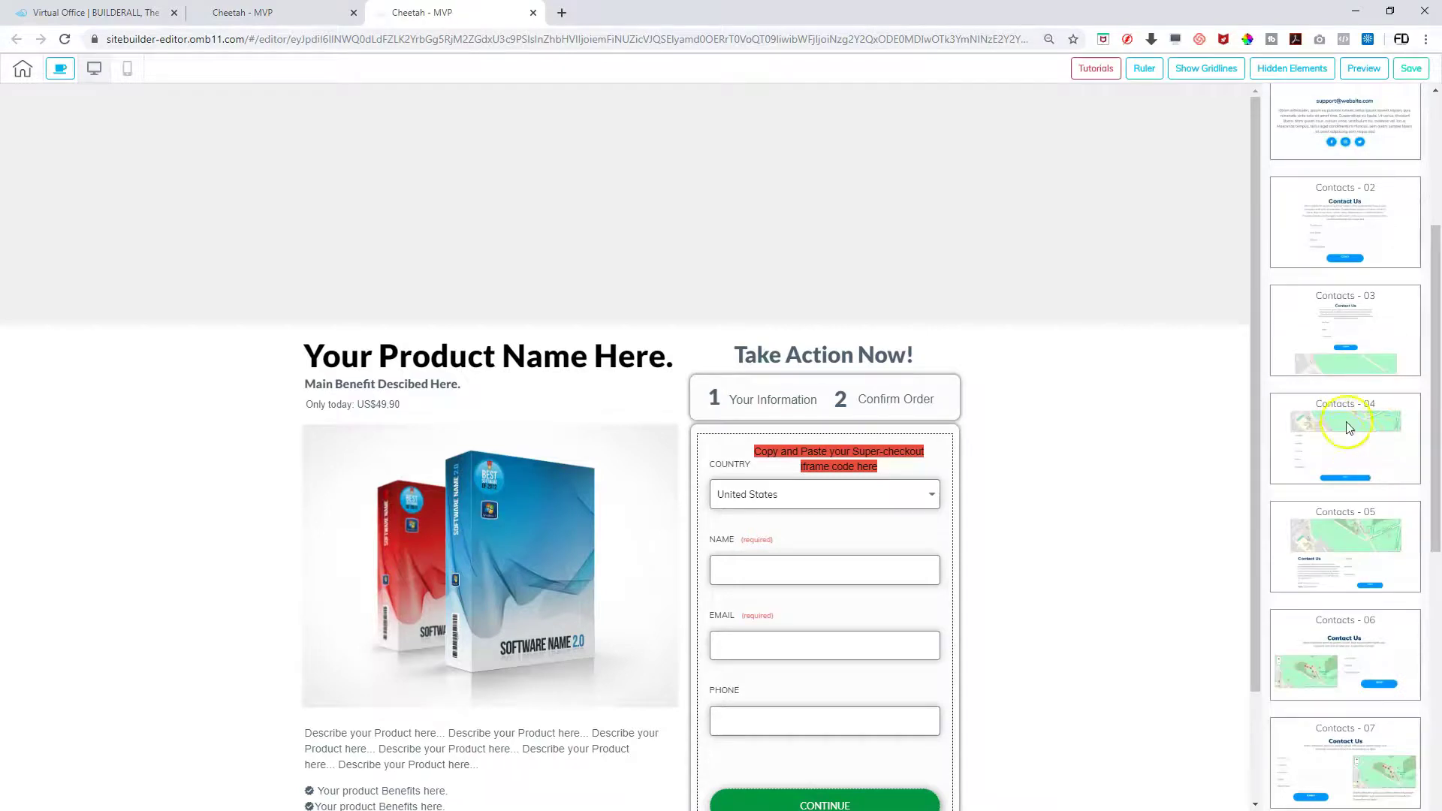
pyautogui.scroll(5, 1363, 438)
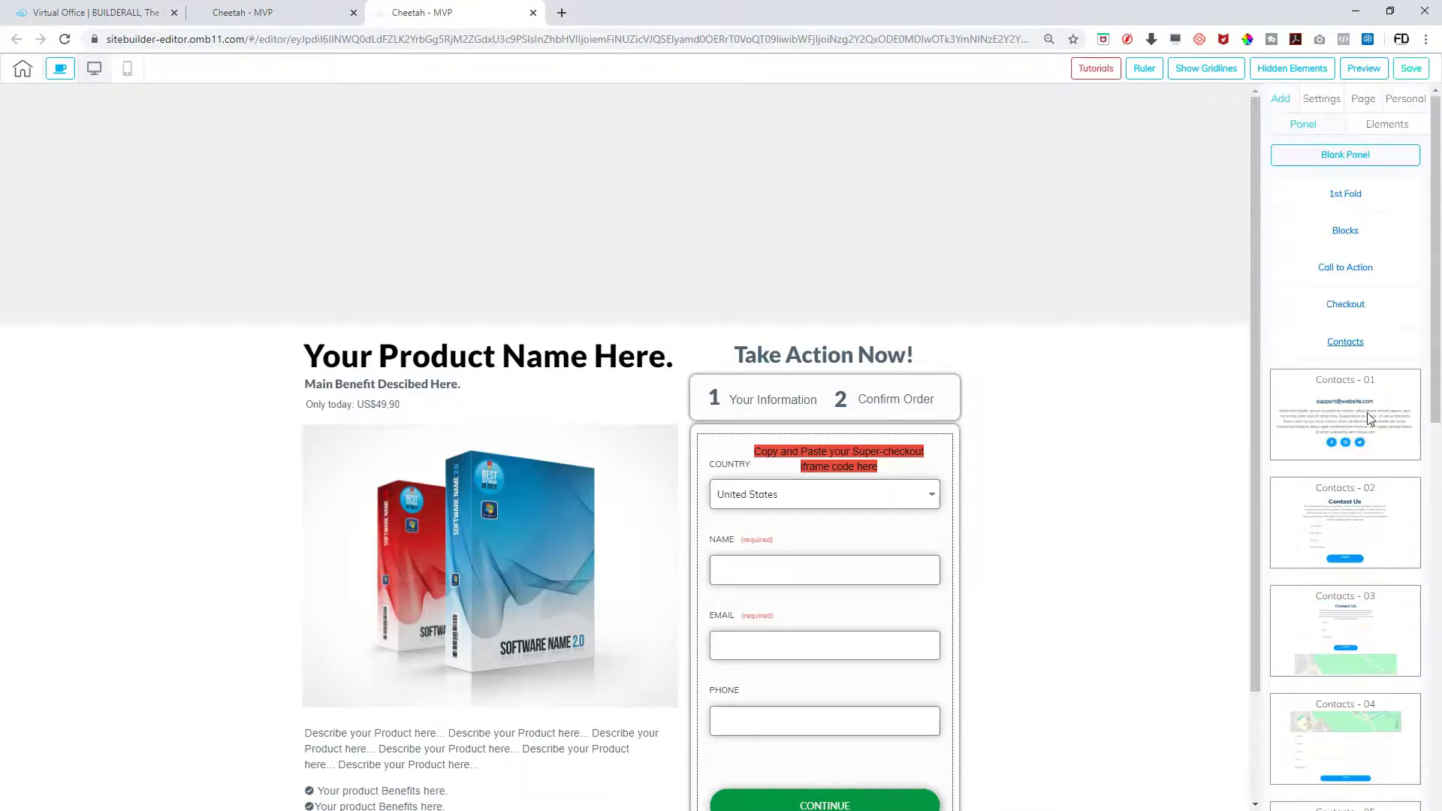
pyautogui.click(1362, 344)
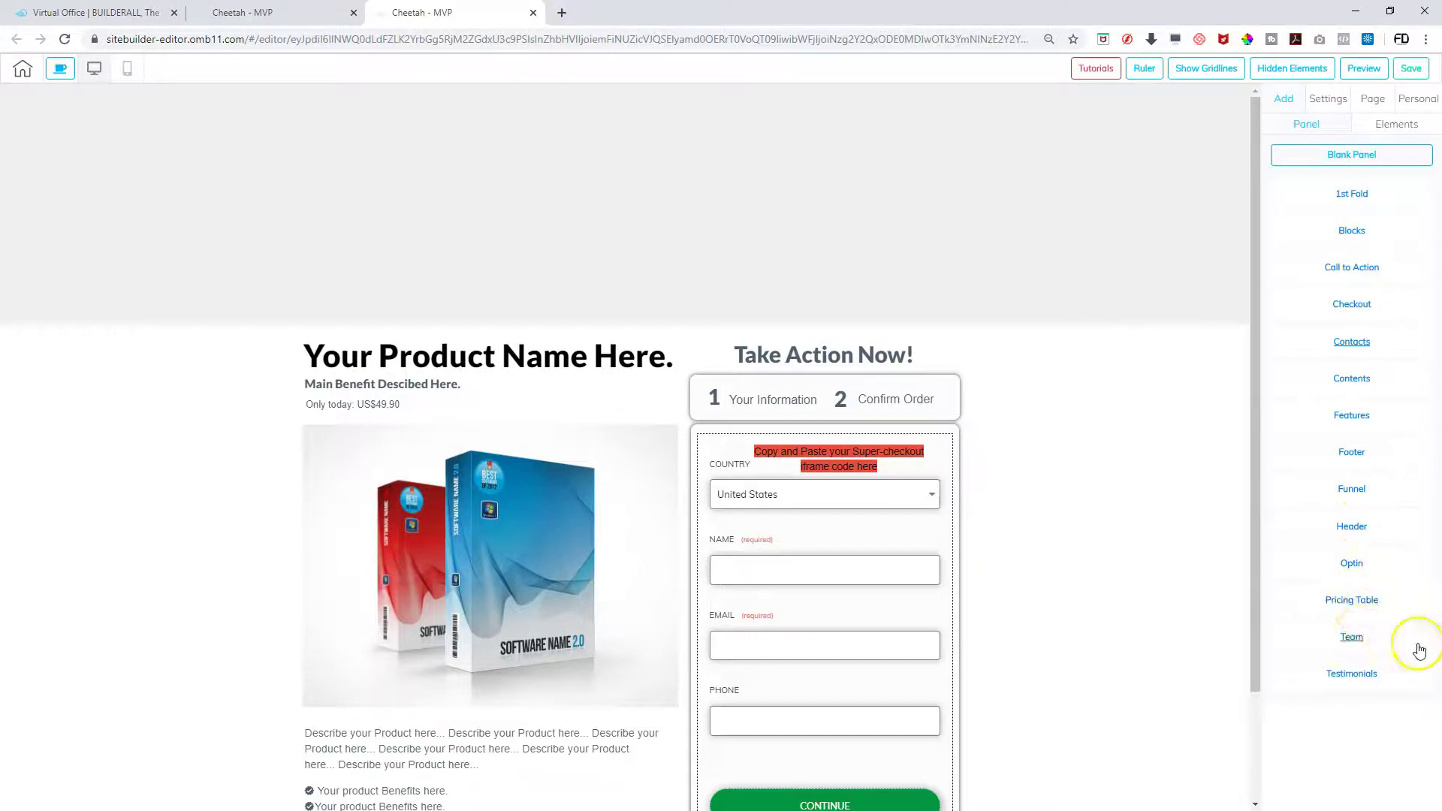
# Browse the ready-made panel templates in the Team category
pyautogui.click(1357, 640)
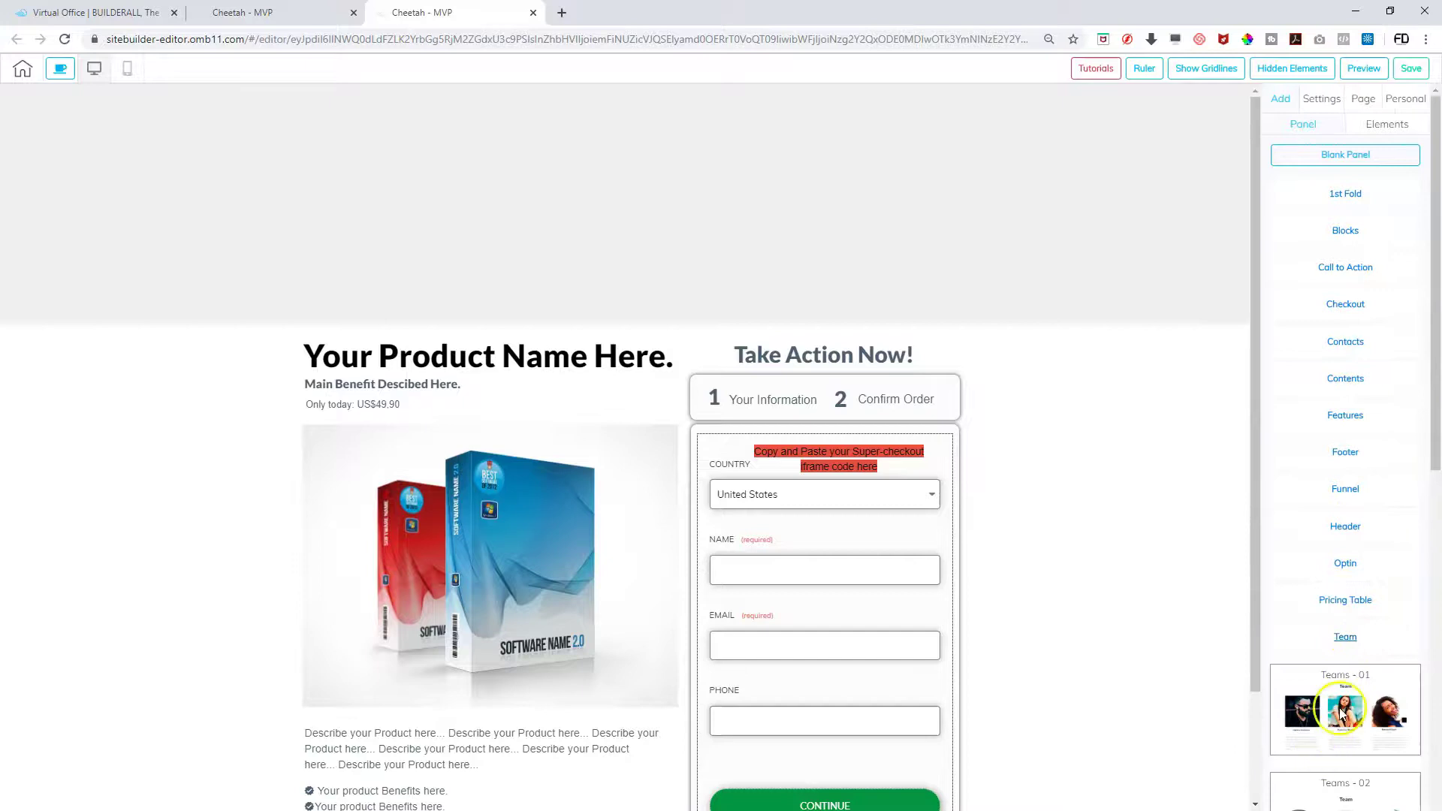
pyautogui.scroll(-3, 1322, 714)
pyautogui.scroll(2, 1333, 714)
pyautogui.scroll(-3, 1342, 713)
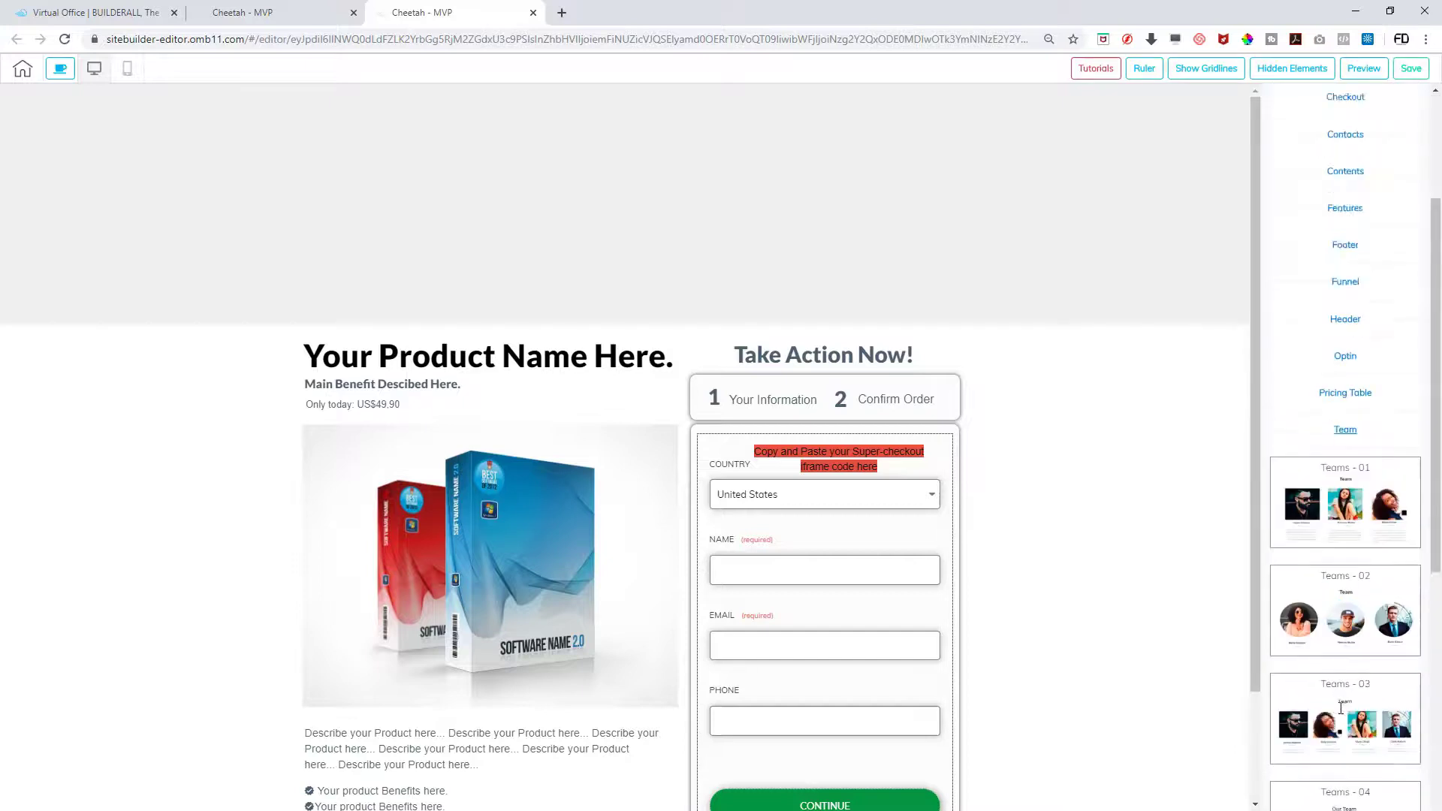
pyautogui.scroll(3, 1342, 714)
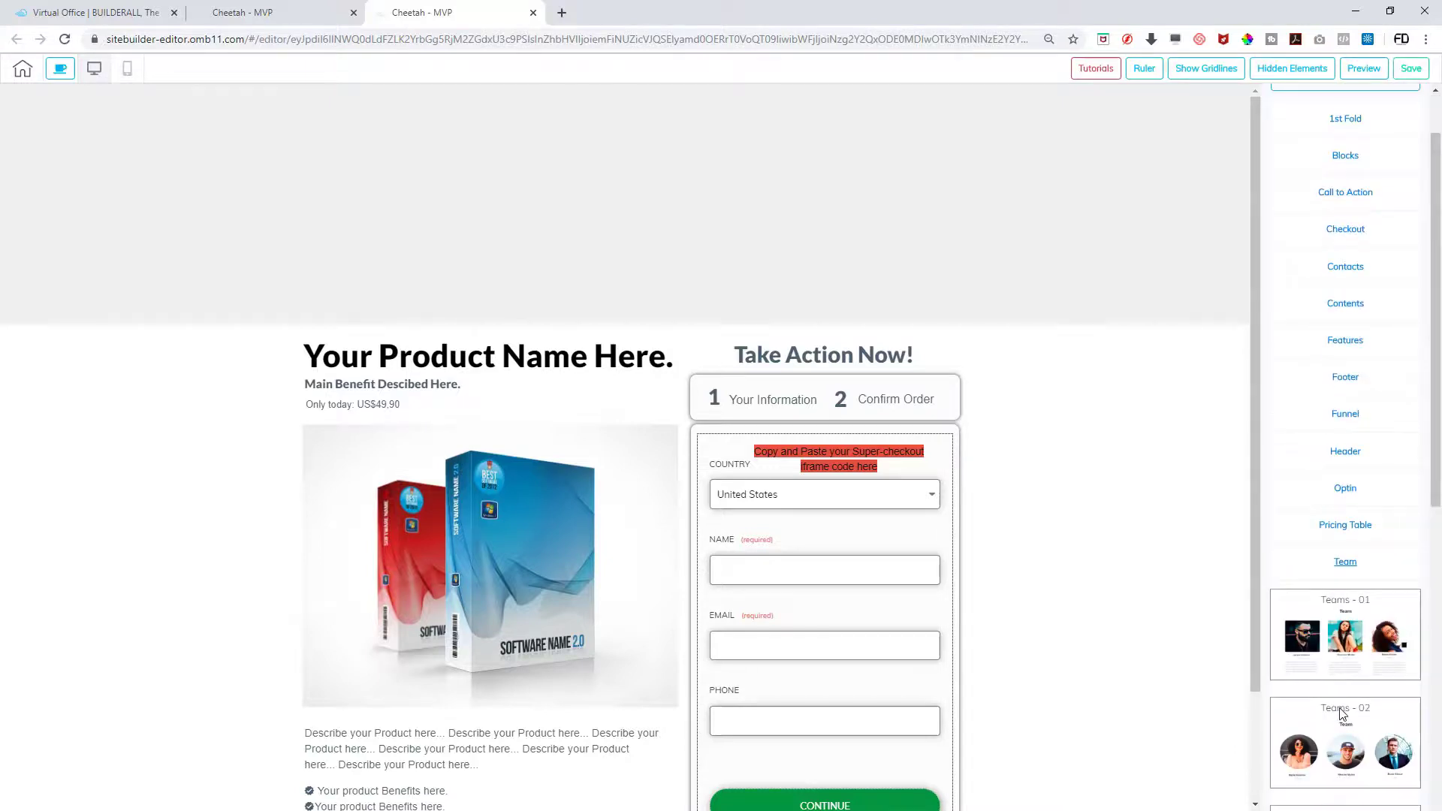
pyautogui.click(1351, 562)
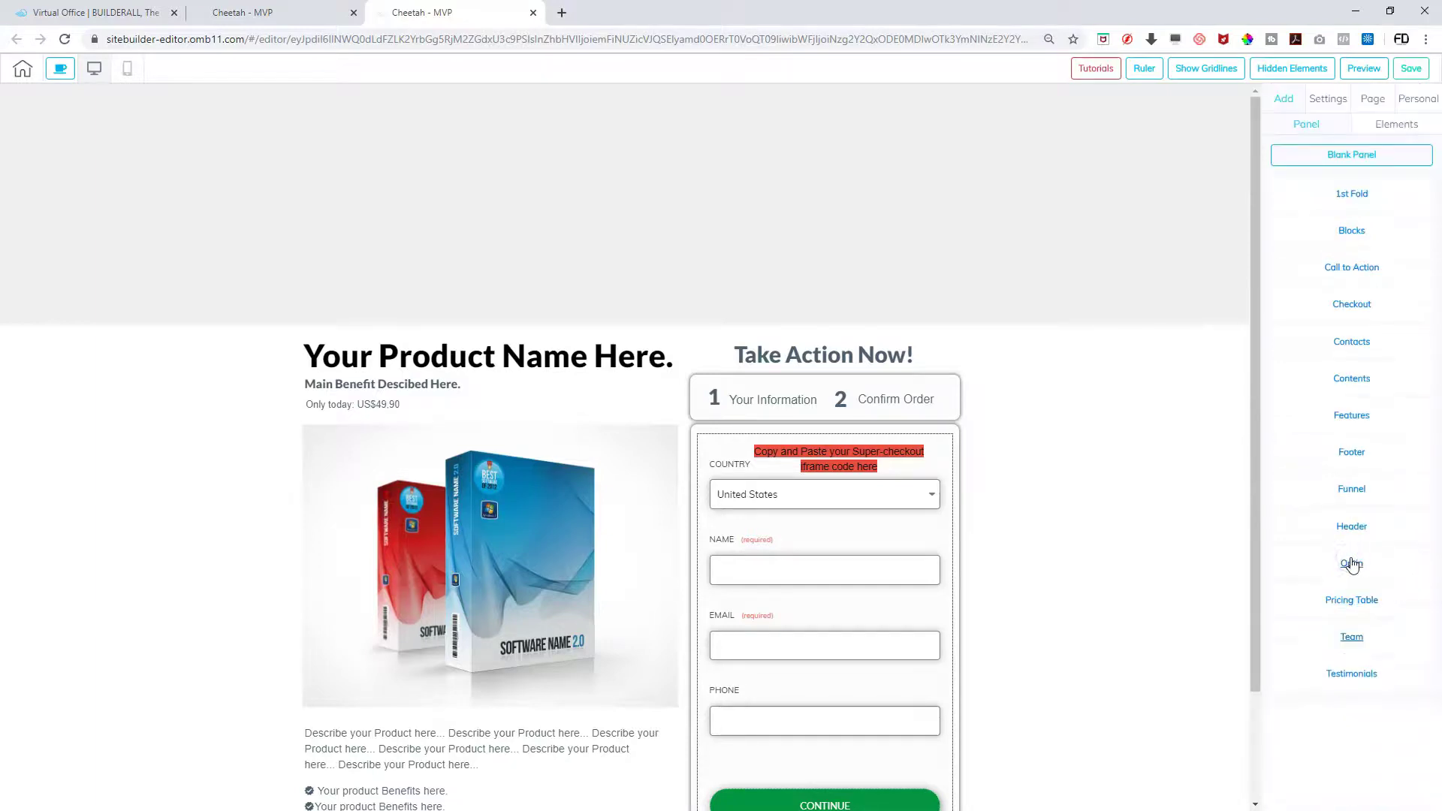
# Browse the ready-made panel templates in the Testimonials category
pyautogui.click(1357, 676)
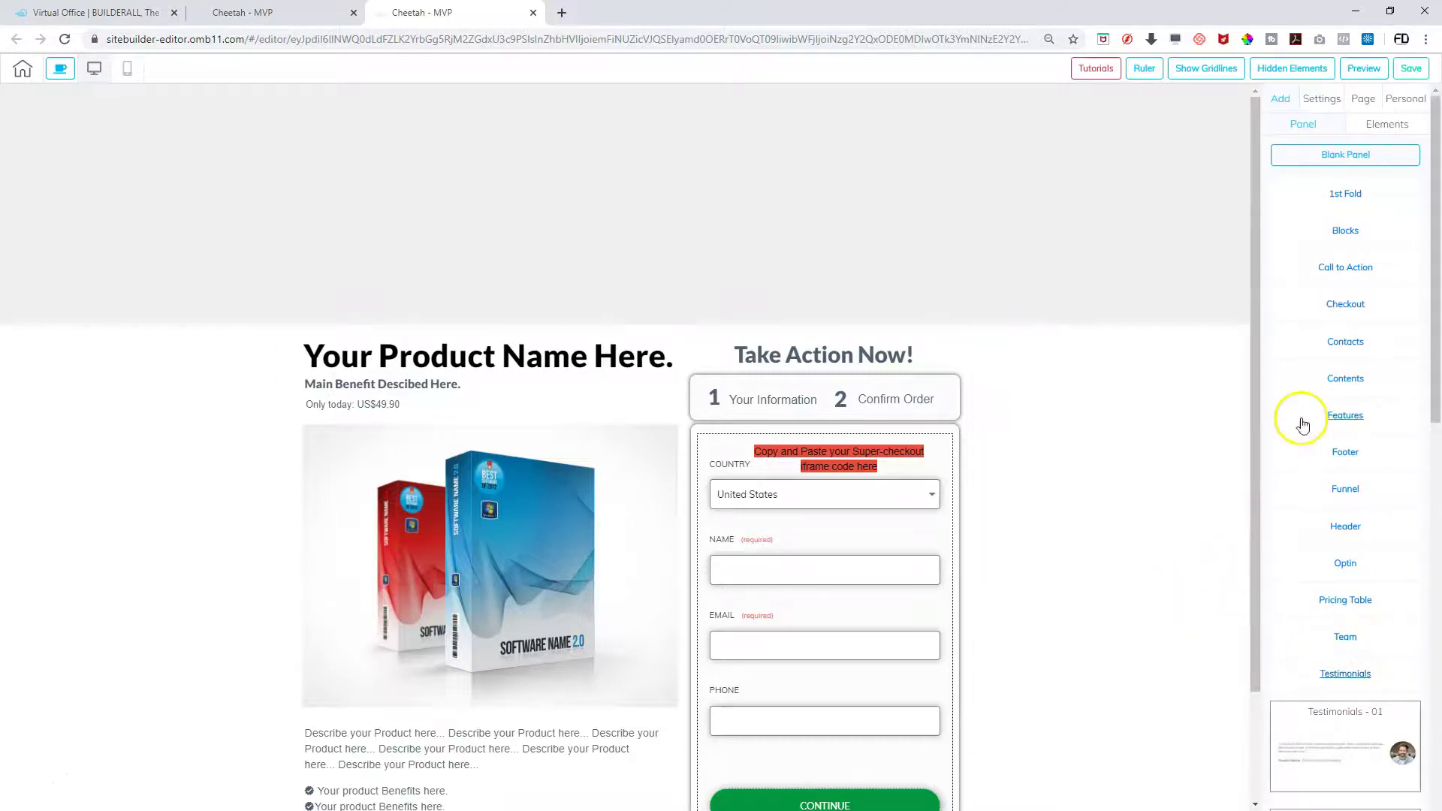
pyautogui.scroll(-4, 1337, 680)
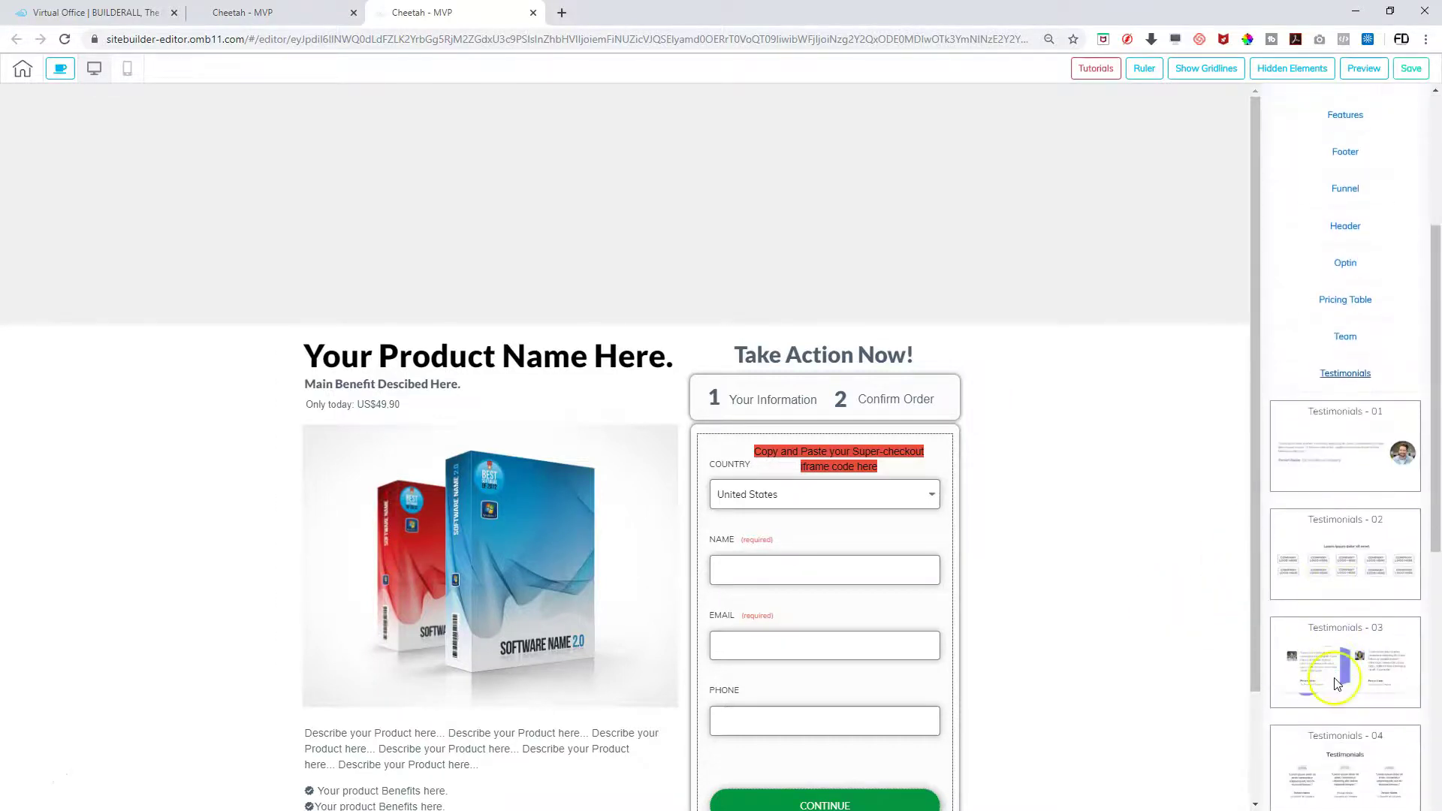
pyautogui.scroll(-3, 1336, 680)
pyautogui.scroll(5, 1322, 593)
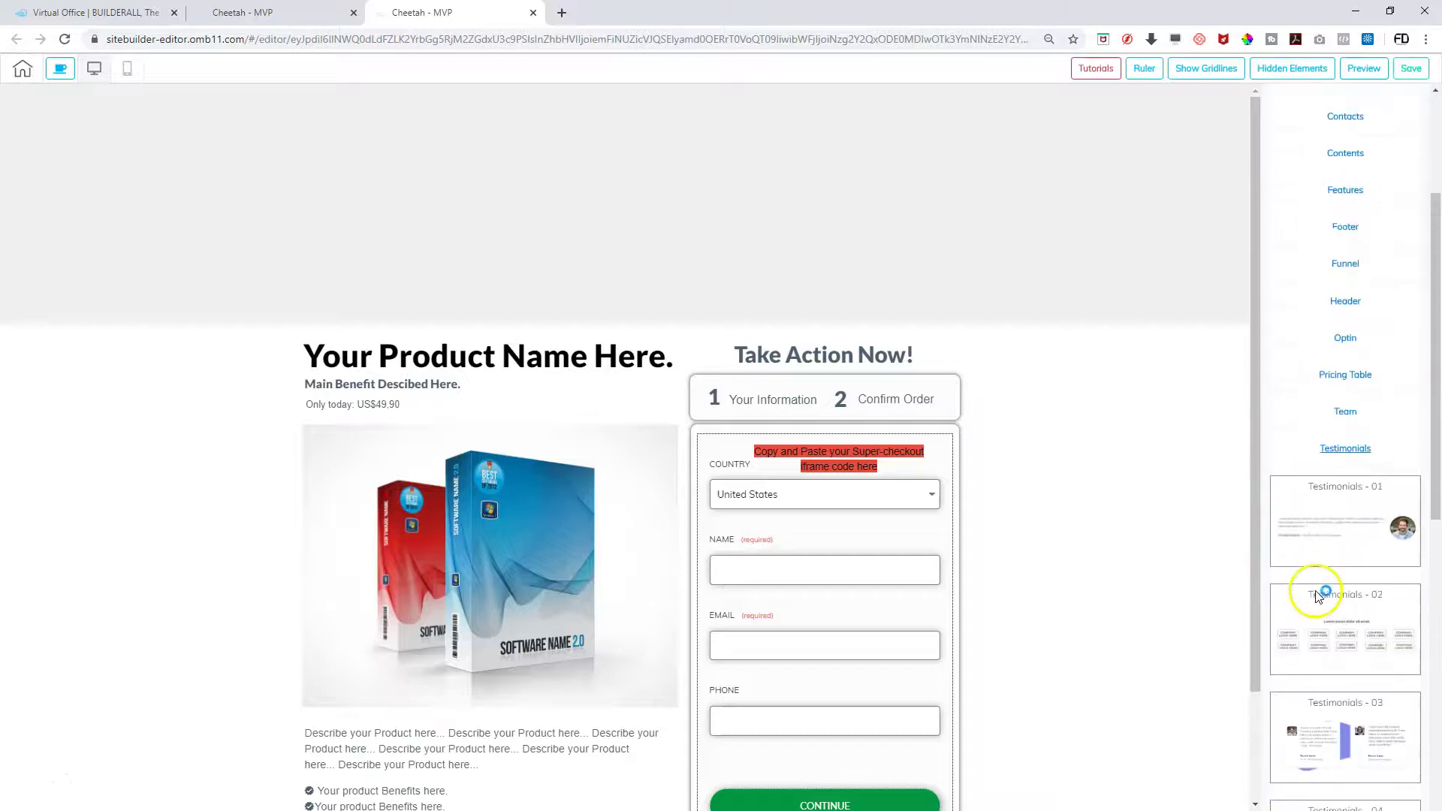
pyautogui.click(1346, 526)
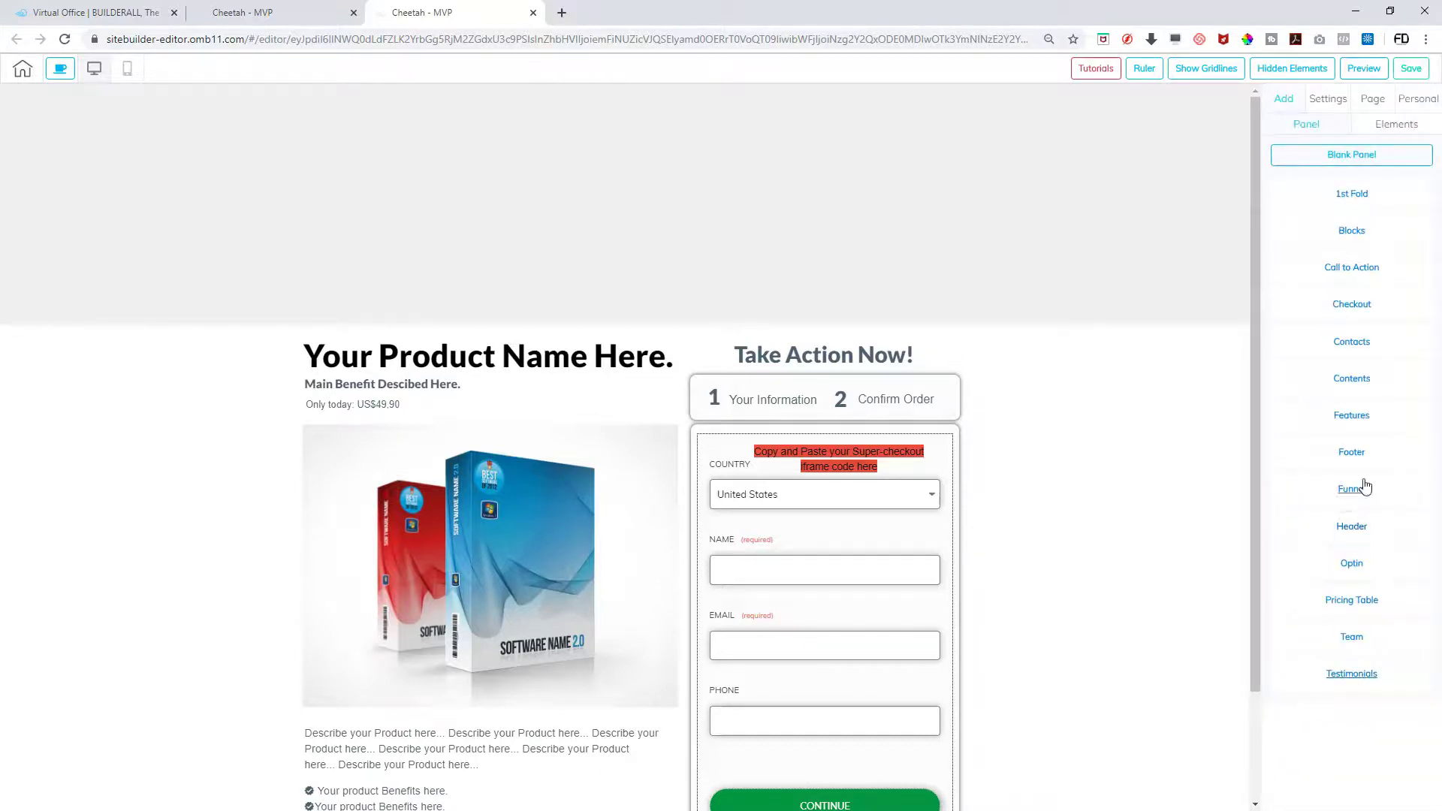
pyautogui.click(1322, 154)
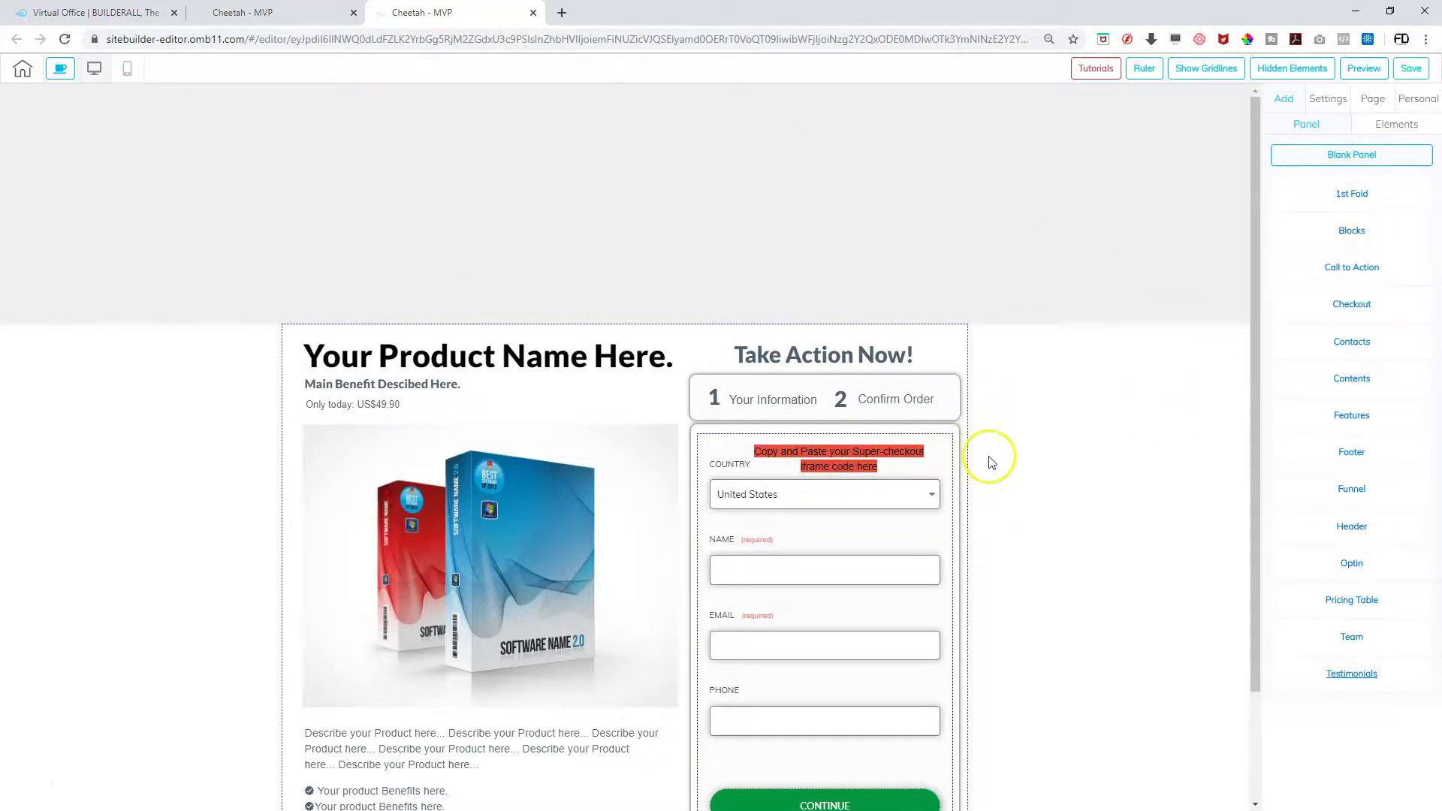
# Delete the Checkout panel from the page and confirm its removal
pyautogui.click(238, 365)
pyautogui.click(383, 332)
pyautogui.click(854, 447)
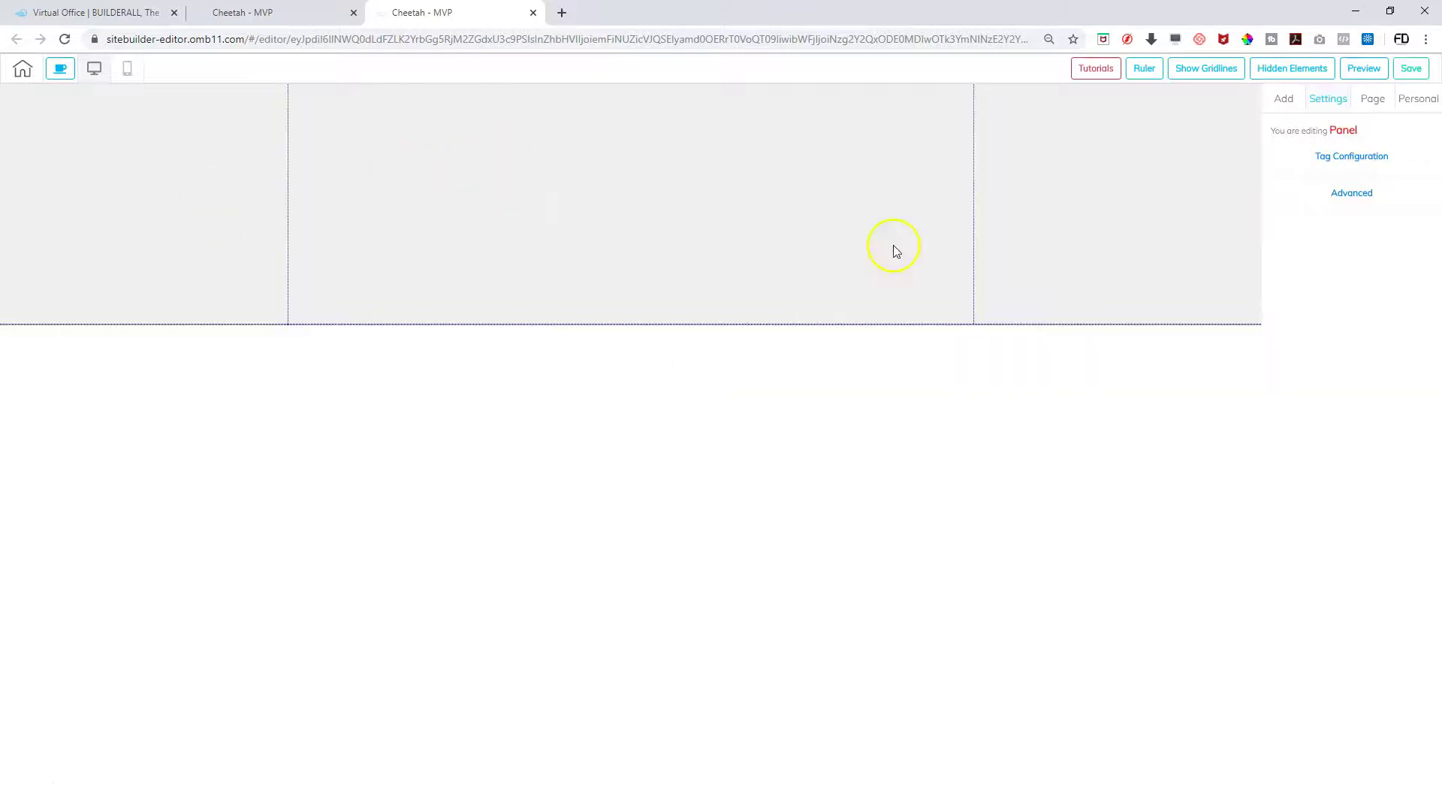
# Increase the grey panel's height so that it fills most of the visible canvas
pyautogui.click(366, 146)
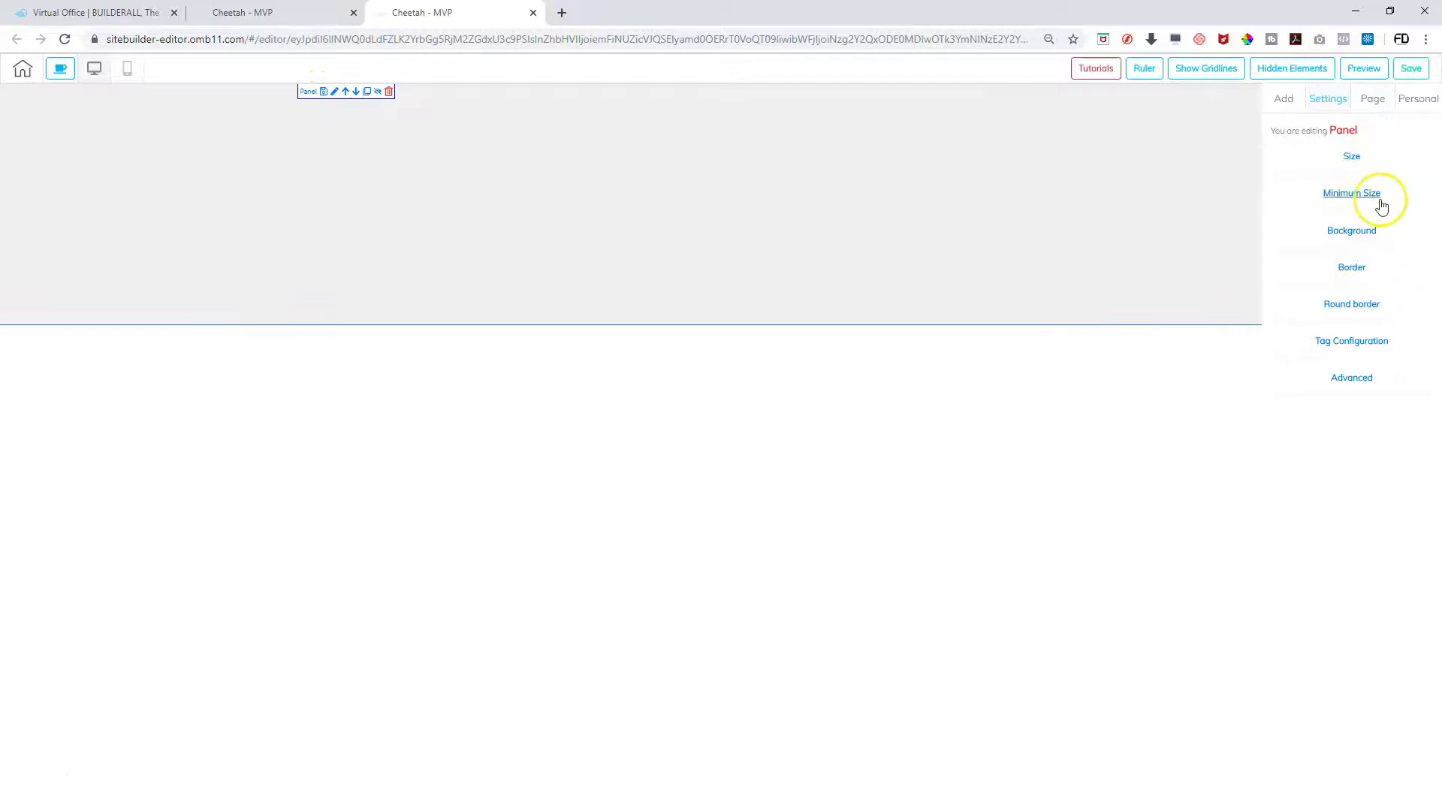
pyautogui.click(1353, 158)
pyautogui.moveTo(1311, 213); pyautogui.dragTo(1339, 233)
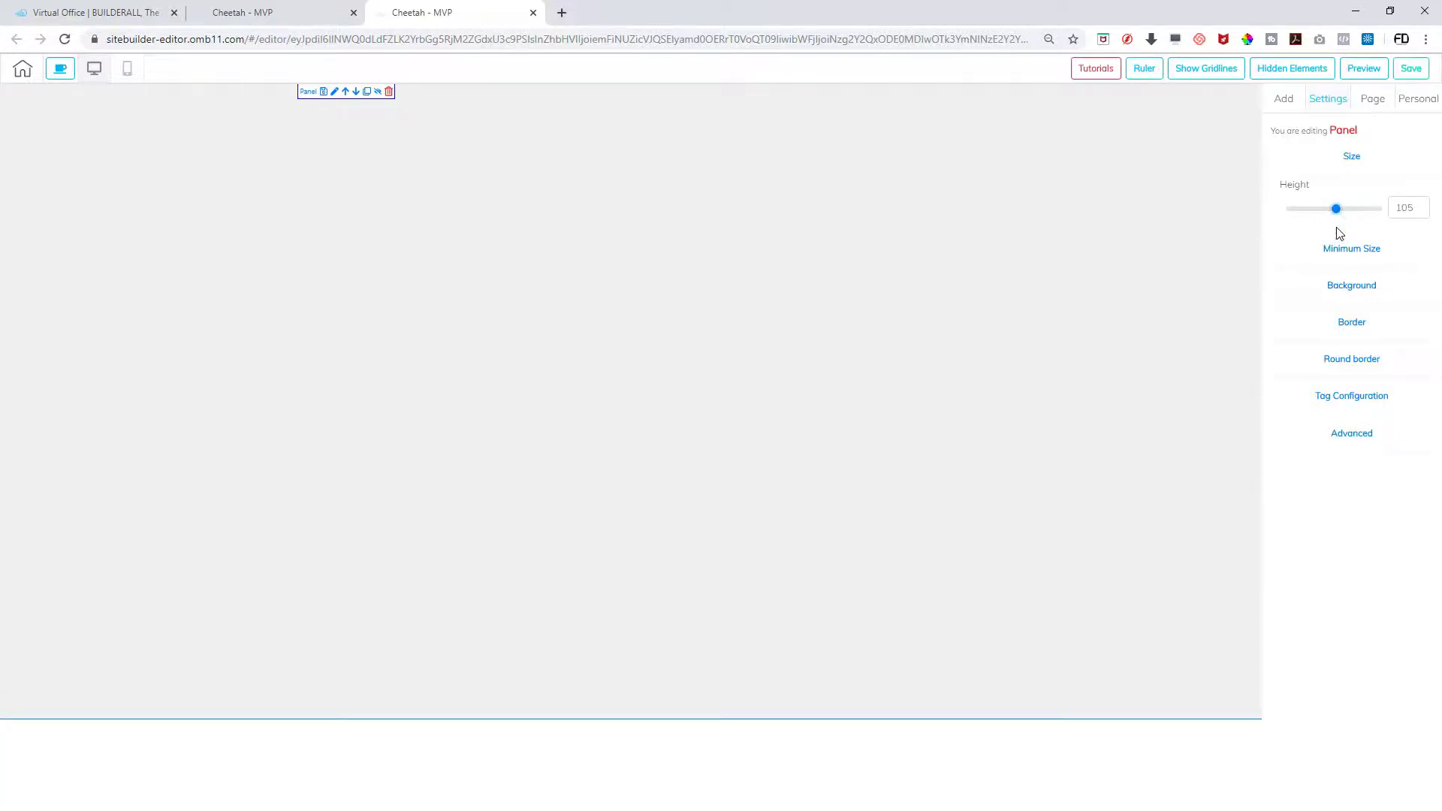
# Set the enlarged panel's background colour to a very dark grey, and open its Advanced settings
pyautogui.click(1353, 156)
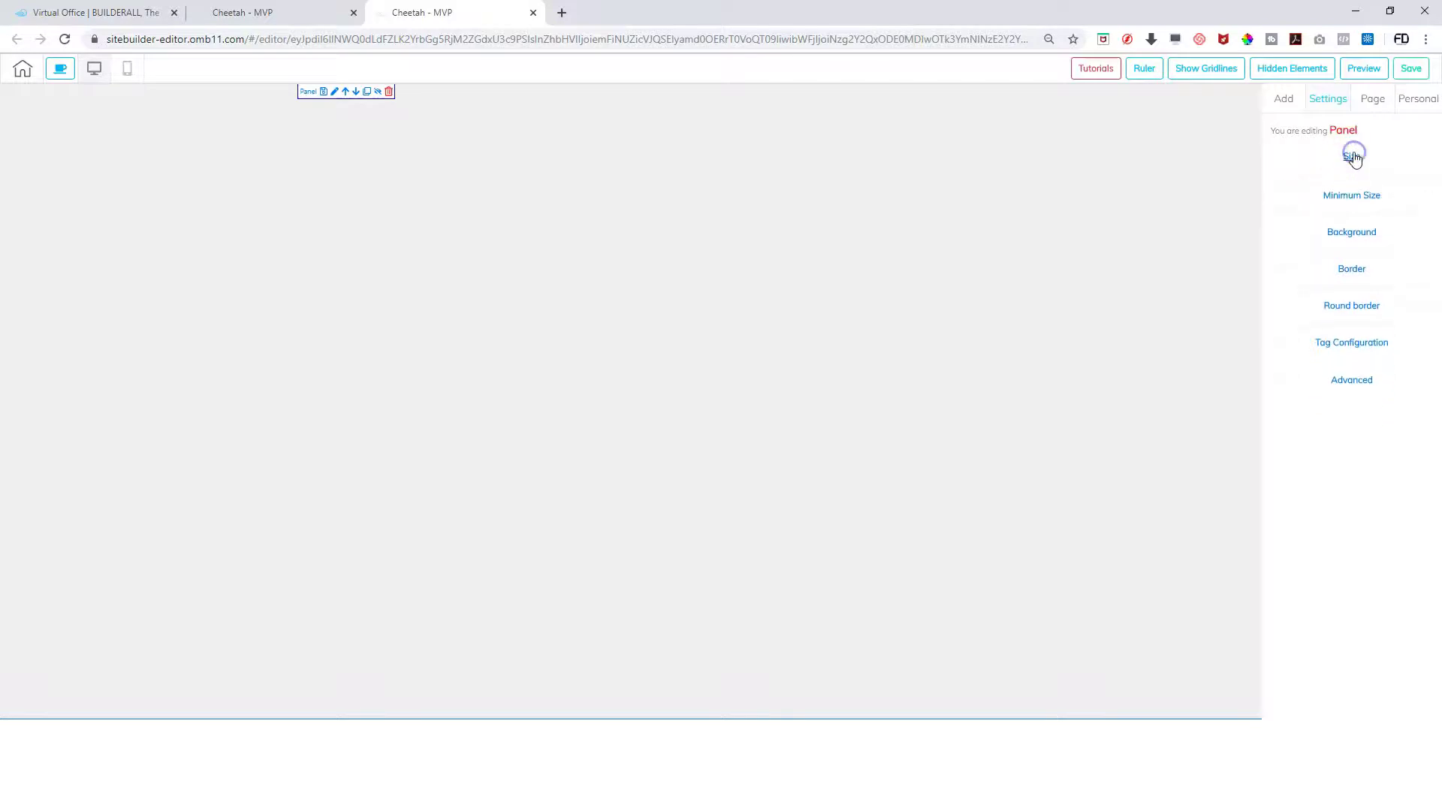
pyautogui.click(1350, 232)
pyautogui.click(1342, 281)
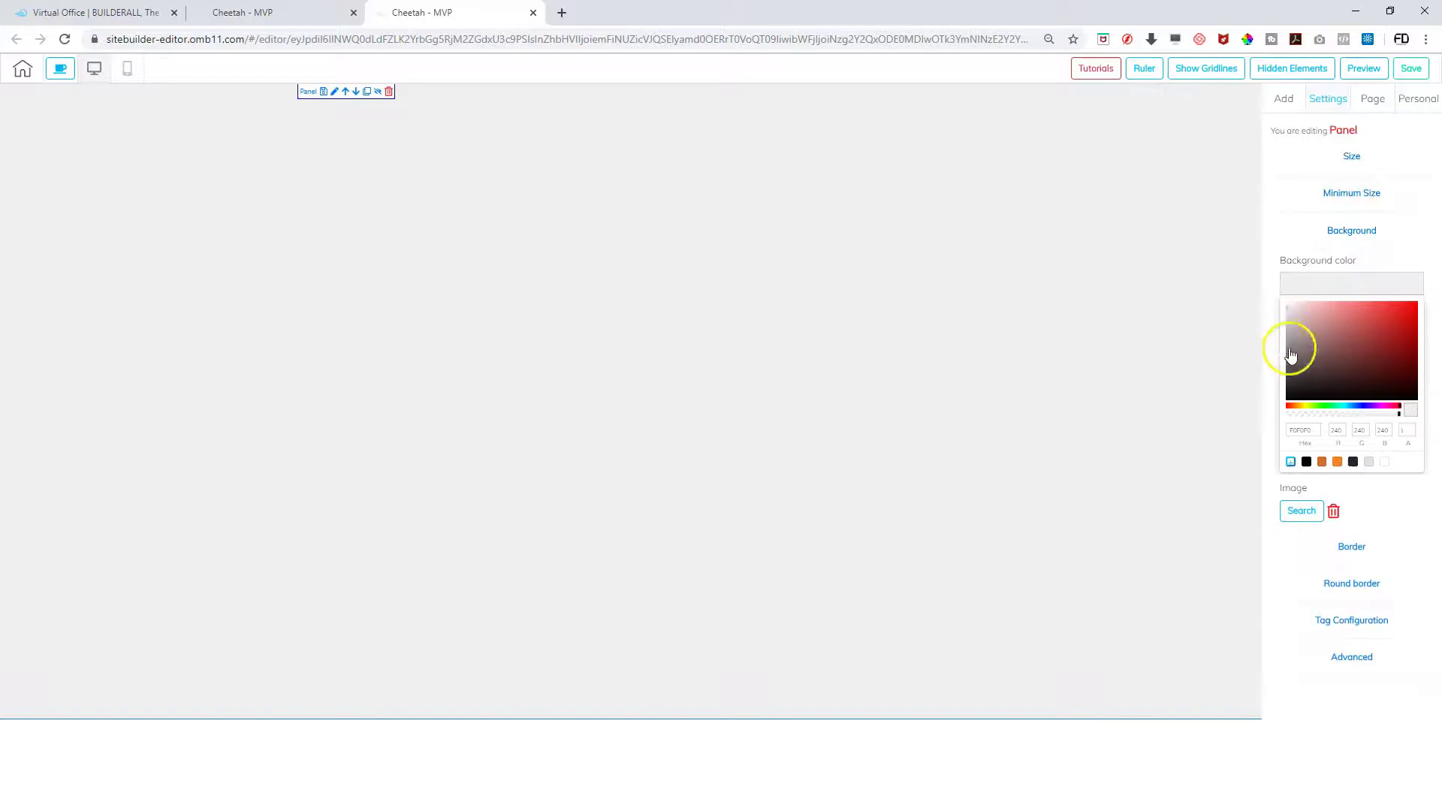
pyautogui.click(1293, 390)
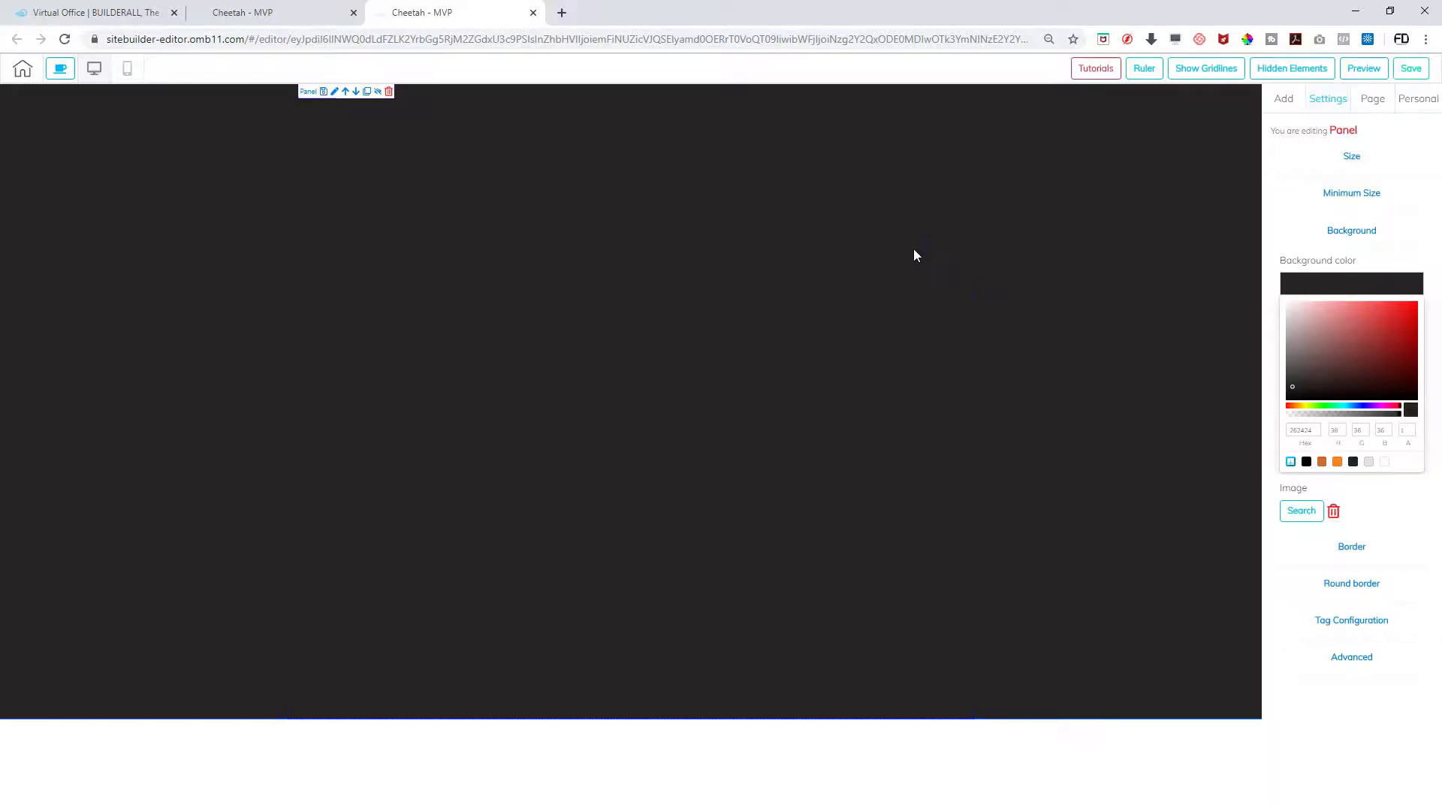
pyautogui.click(1352, 232)
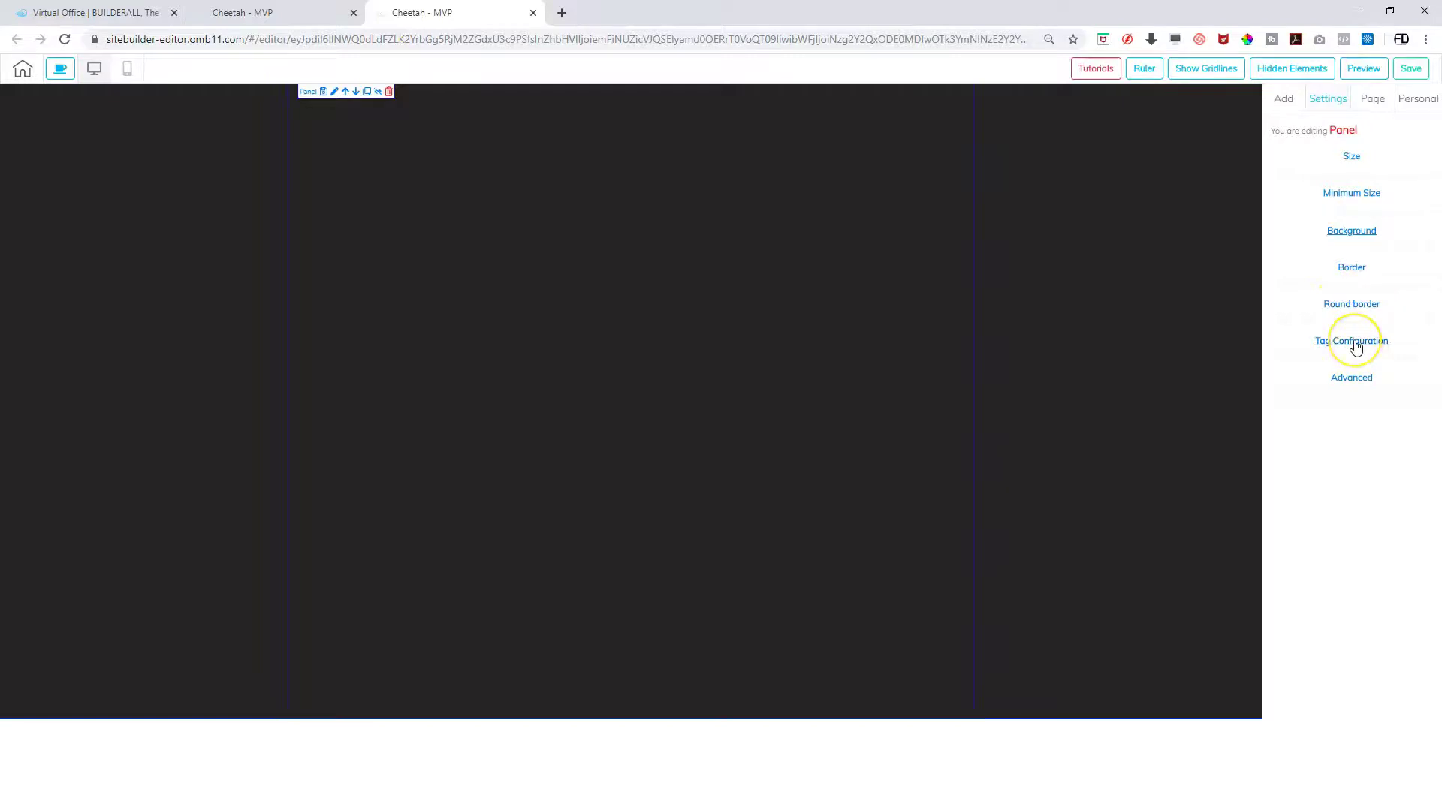
pyautogui.click(1349, 378)
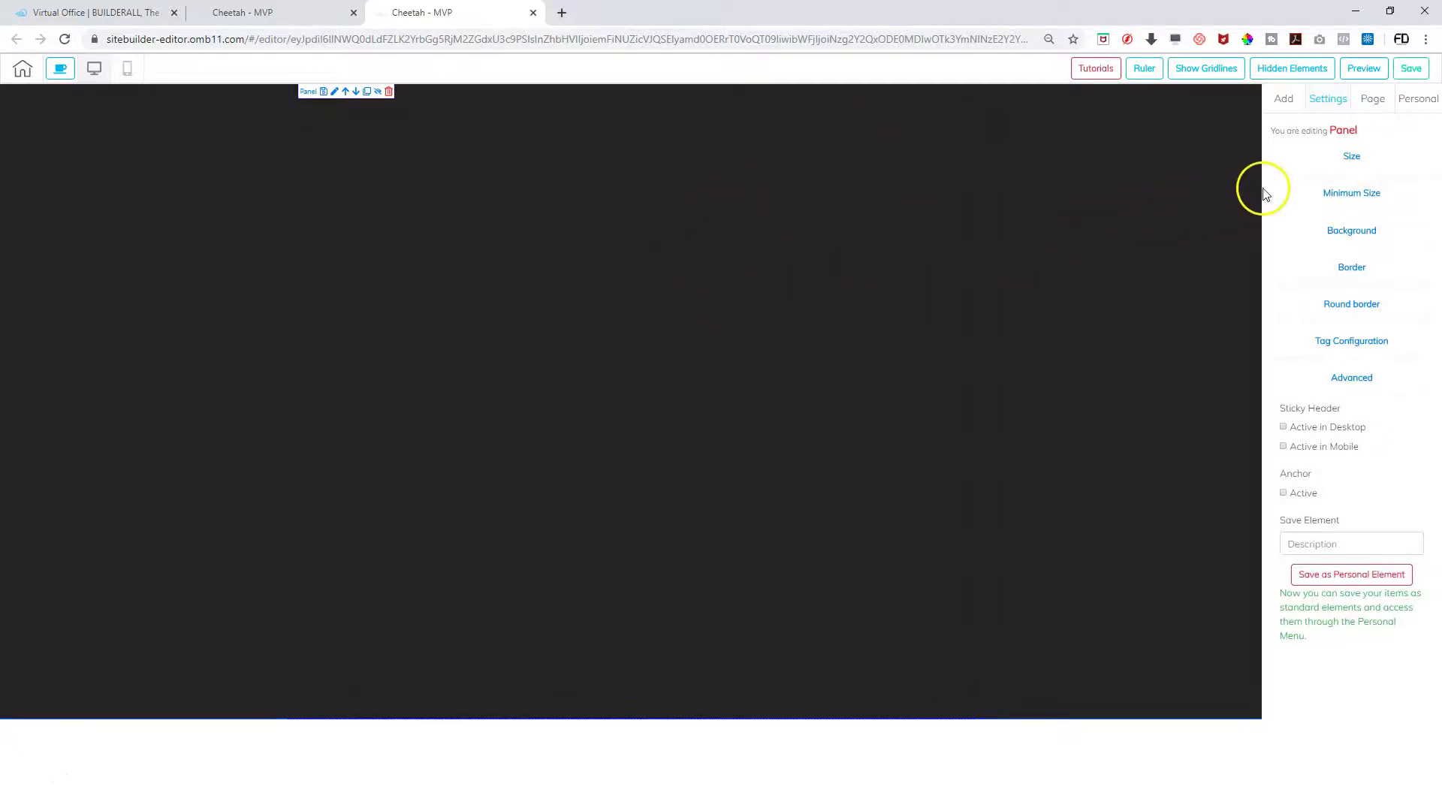
# Add the Header - 05 panel template with the purple menu bar and Login button below the existing panel
pyautogui.click(1287, 102)
pyautogui.click(1299, 127)
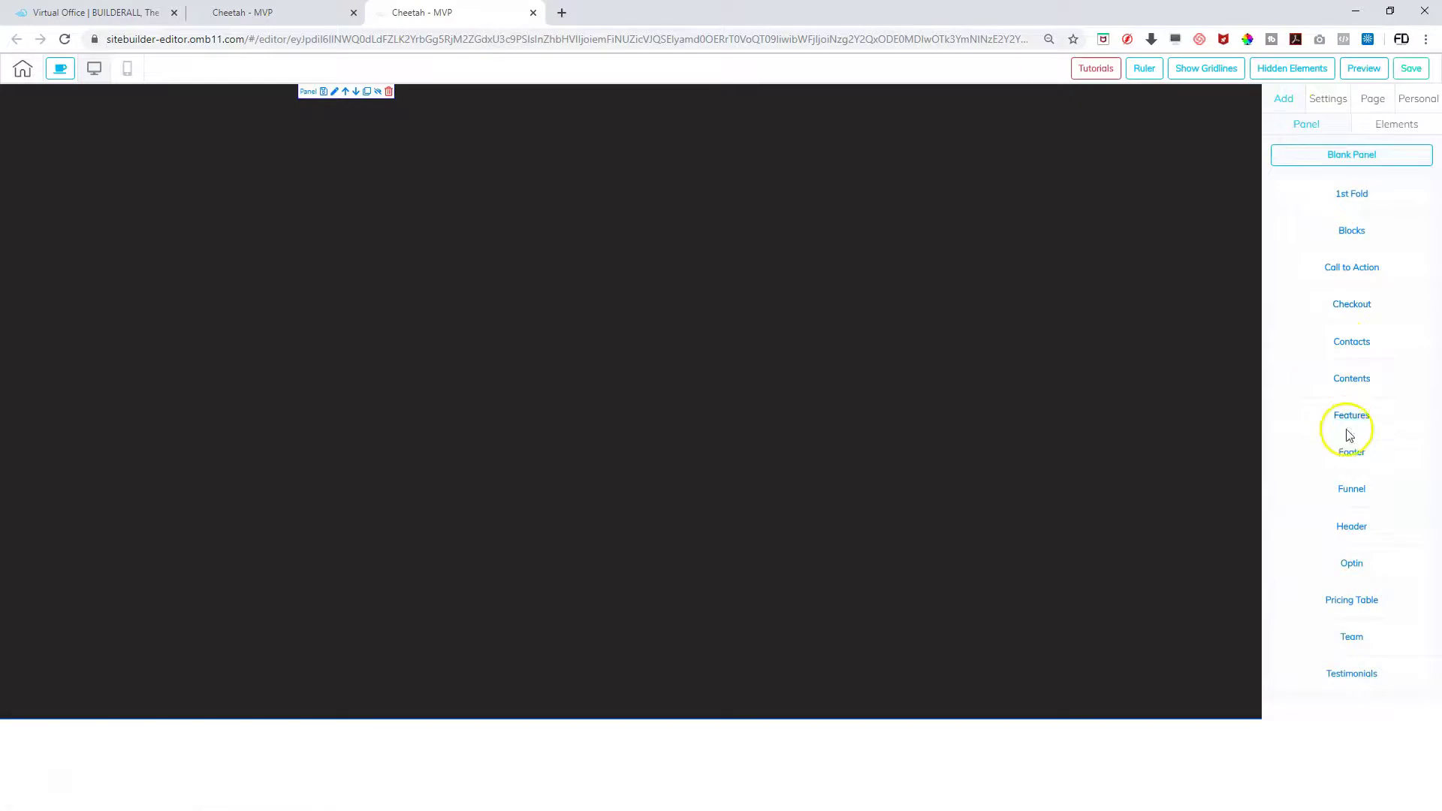
pyautogui.click(1352, 528)
pyautogui.scroll(-3, 1358, 533)
pyautogui.scroll(-3, 1360, 534)
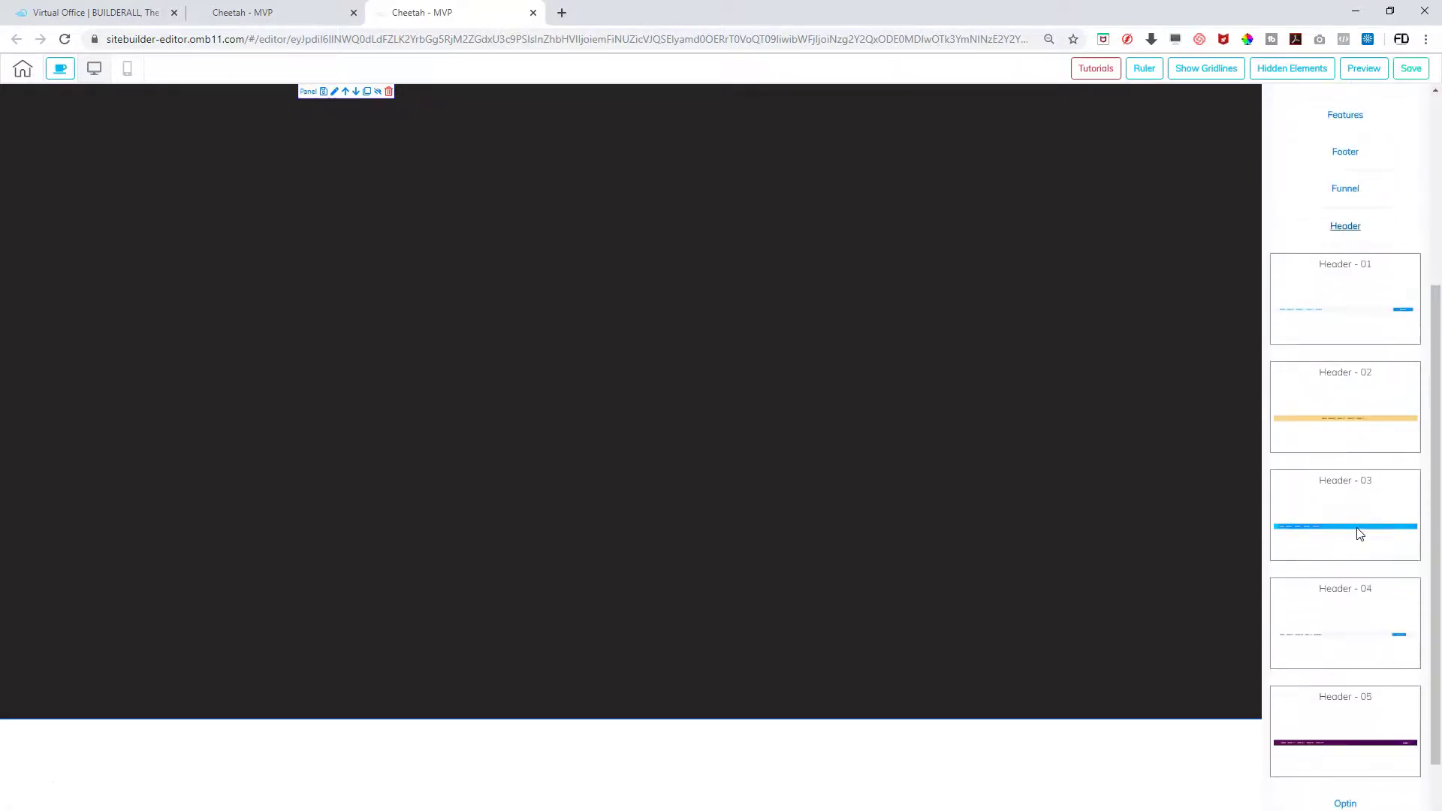
pyautogui.moveTo(1347, 590); pyautogui.dragTo(1343, 616)
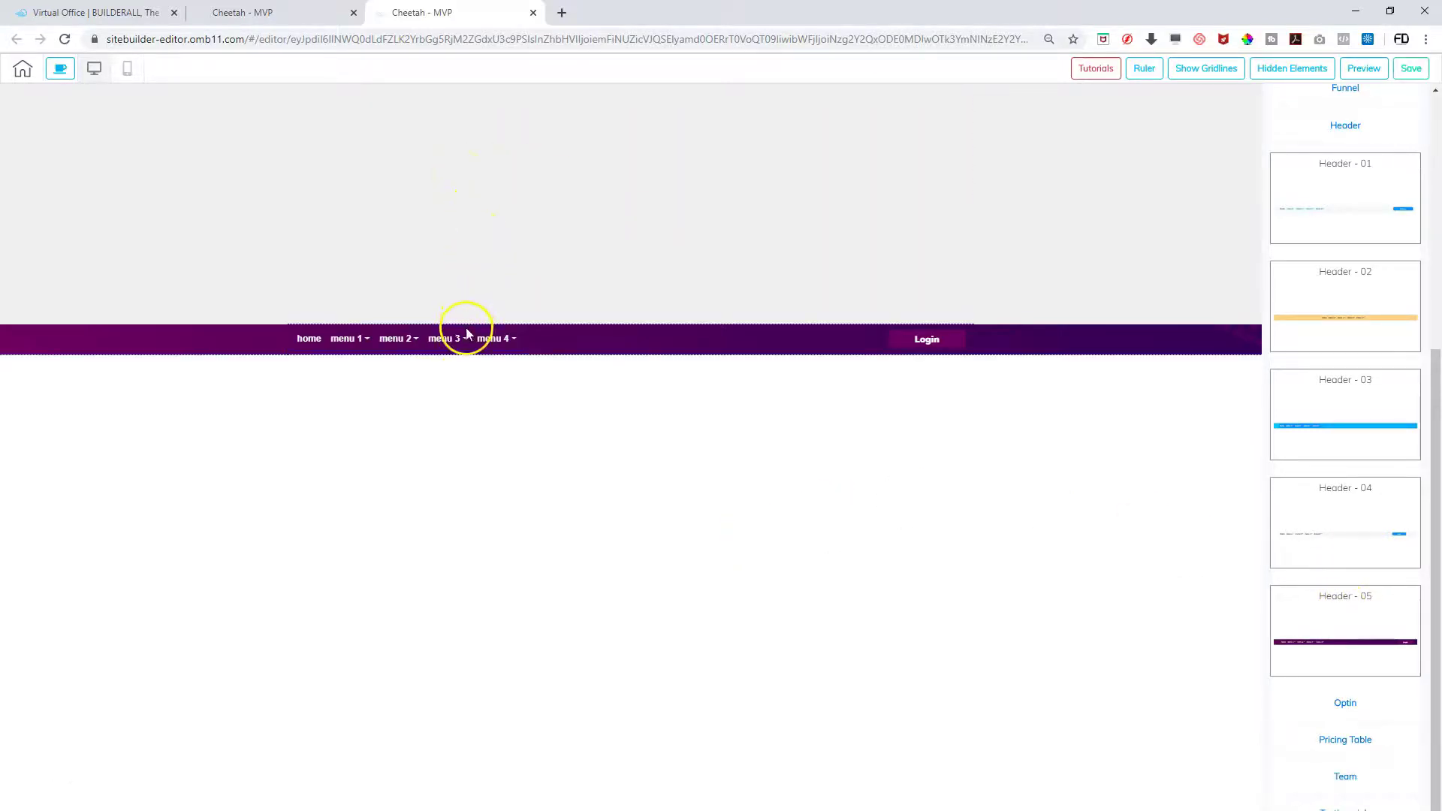
# Set the purple header panel's height to 236 and move it above the grey panel
pyautogui.click(326, 131)
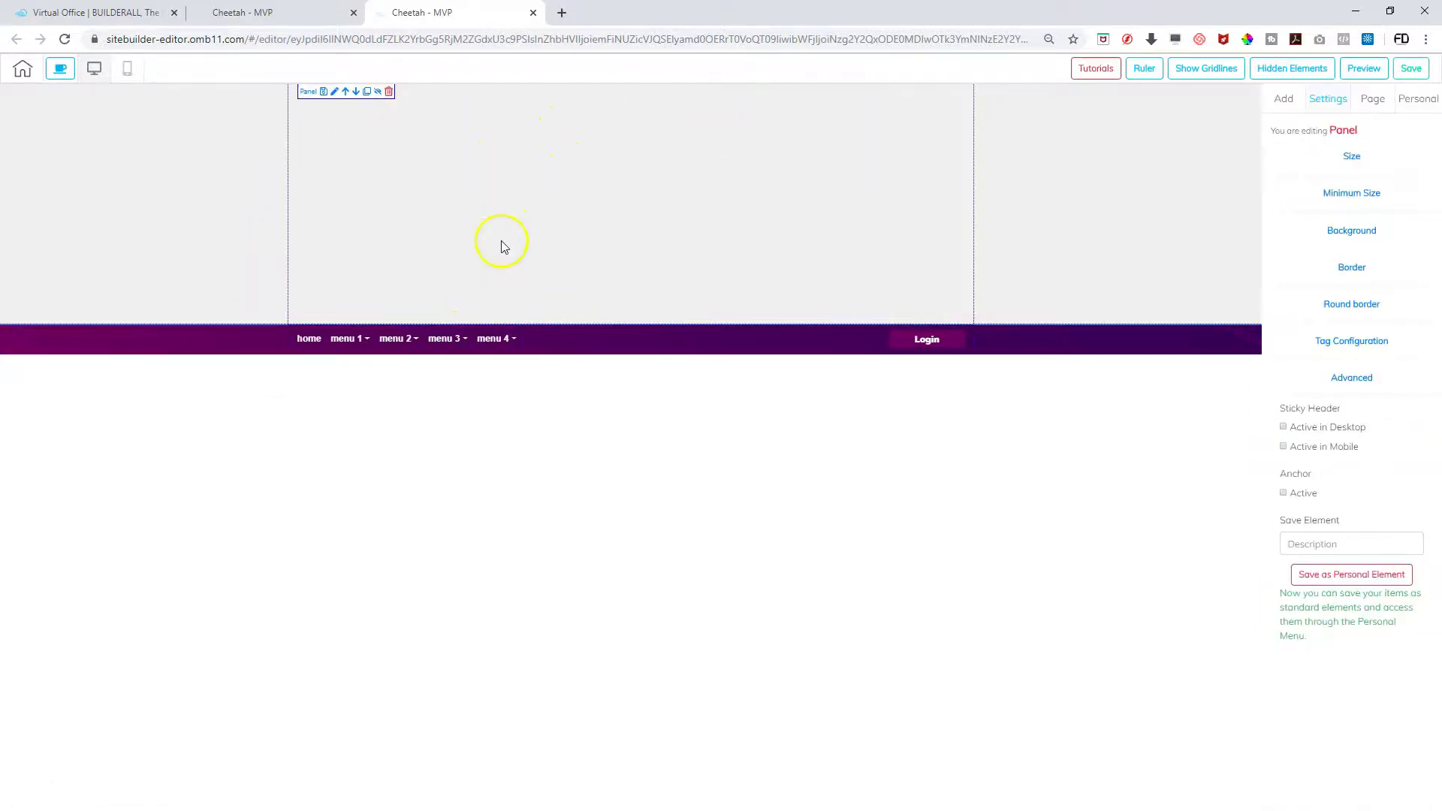
pyautogui.click(556, 354)
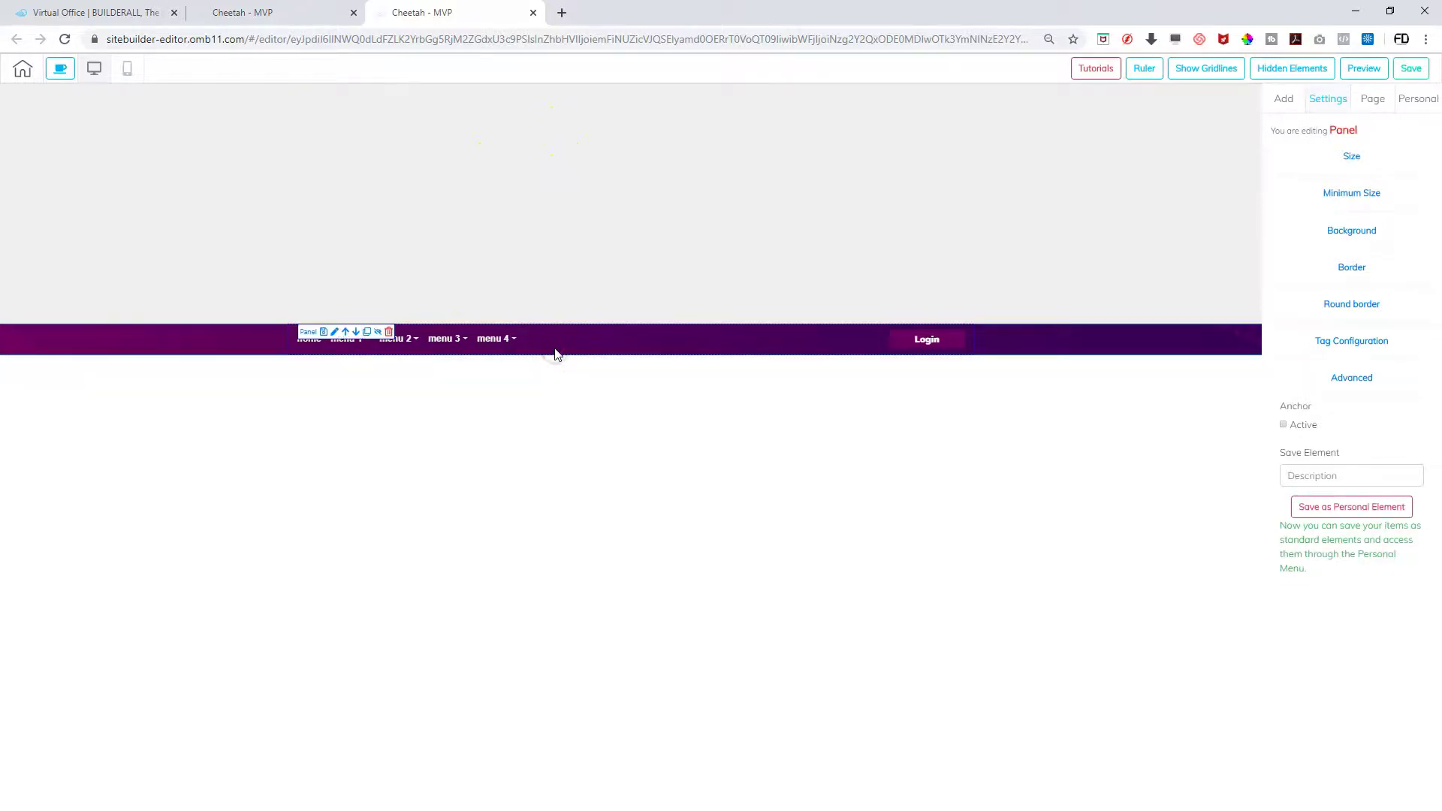
pyautogui.click(589, 349)
pyautogui.click(594, 343)
pyautogui.click(1353, 158)
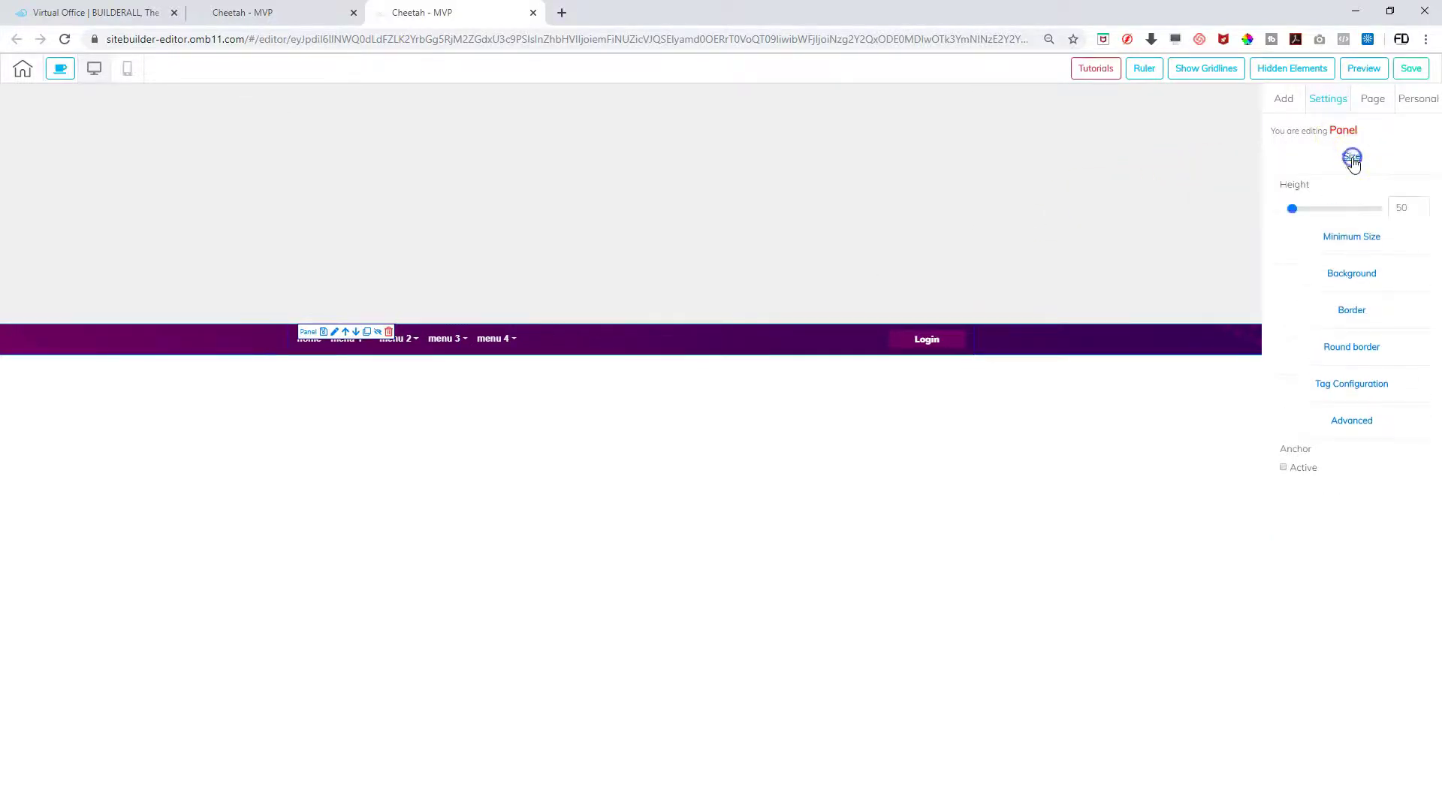
pyautogui.moveTo(1294, 209); pyautogui.dragTo(1302, 213)
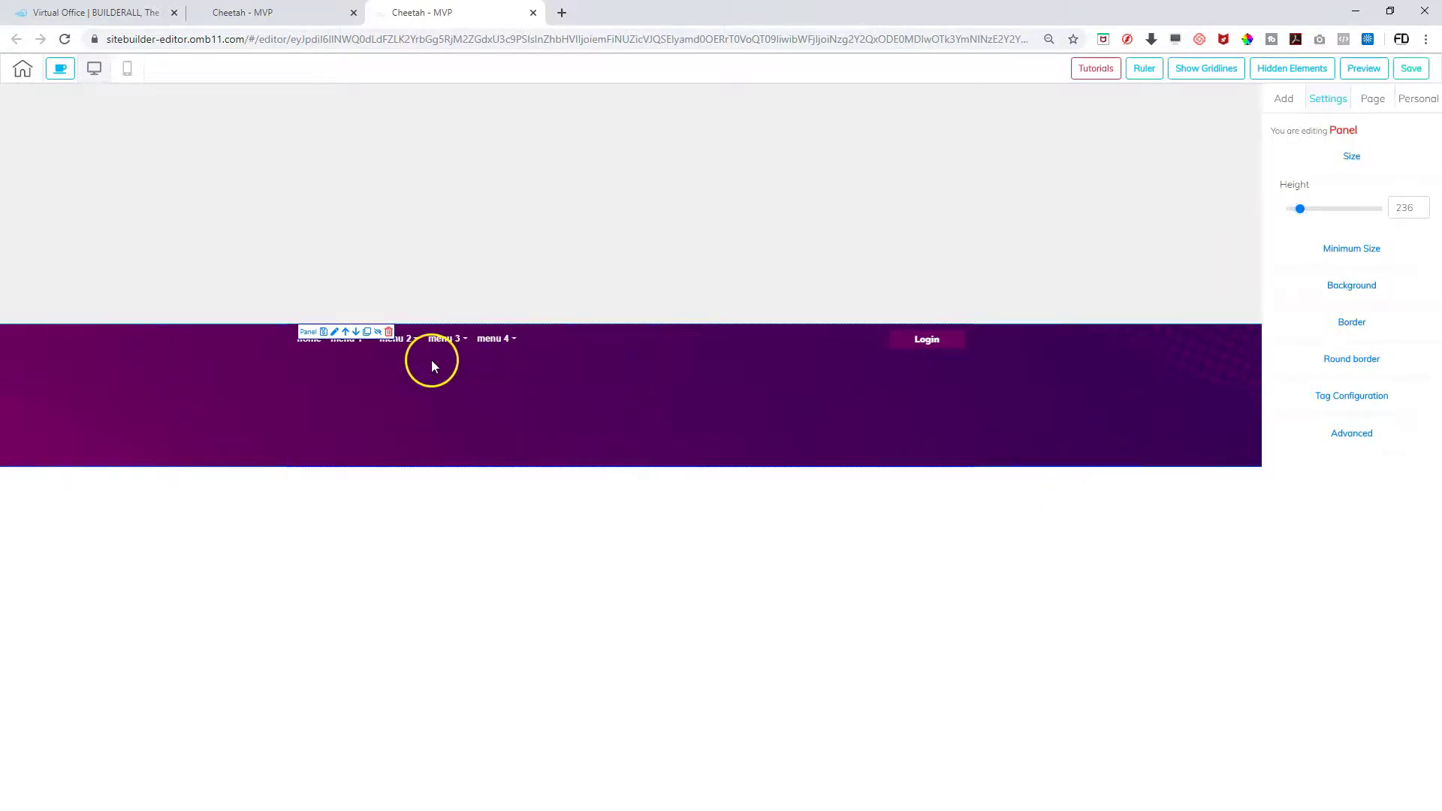
pyautogui.click(345, 333)
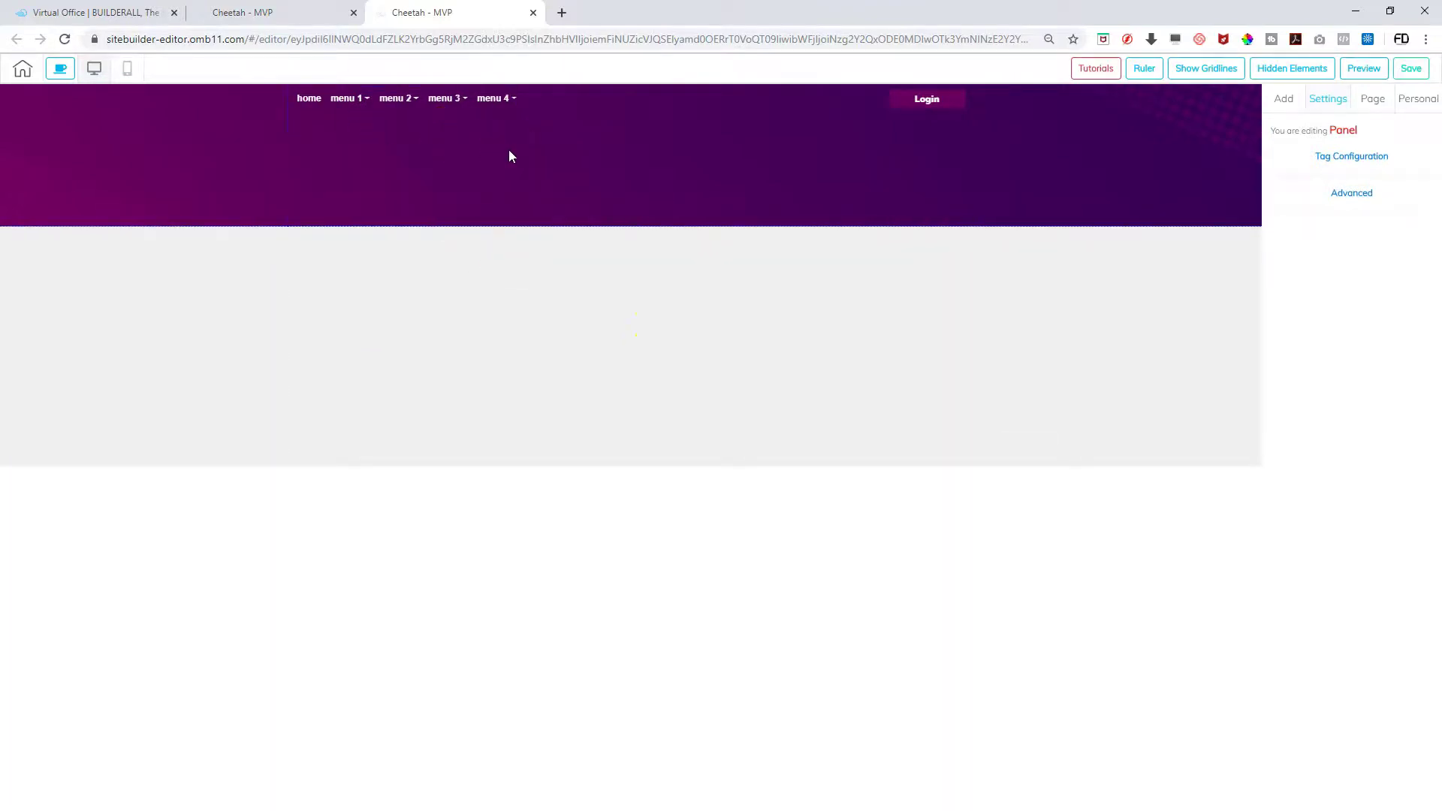
# Move the menu to the lower right part of the purple header panel and delete the Login button
pyautogui.moveTo(460, 100); pyautogui.dragTo(870, 216)
pyautogui.moveTo(913, 102); pyautogui.dragTo(705, 134)
pyautogui.click(766, 115)
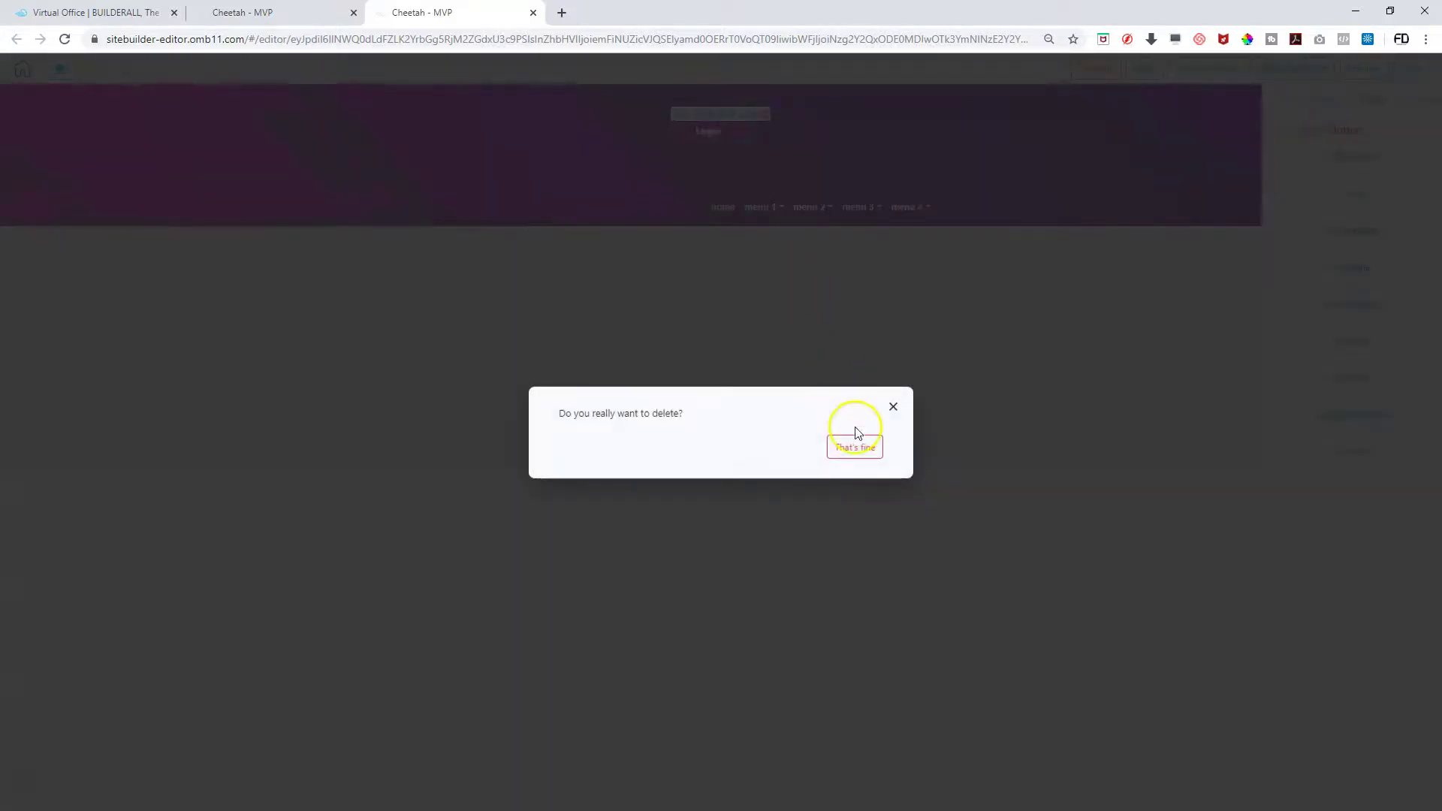
pyautogui.click(857, 447)
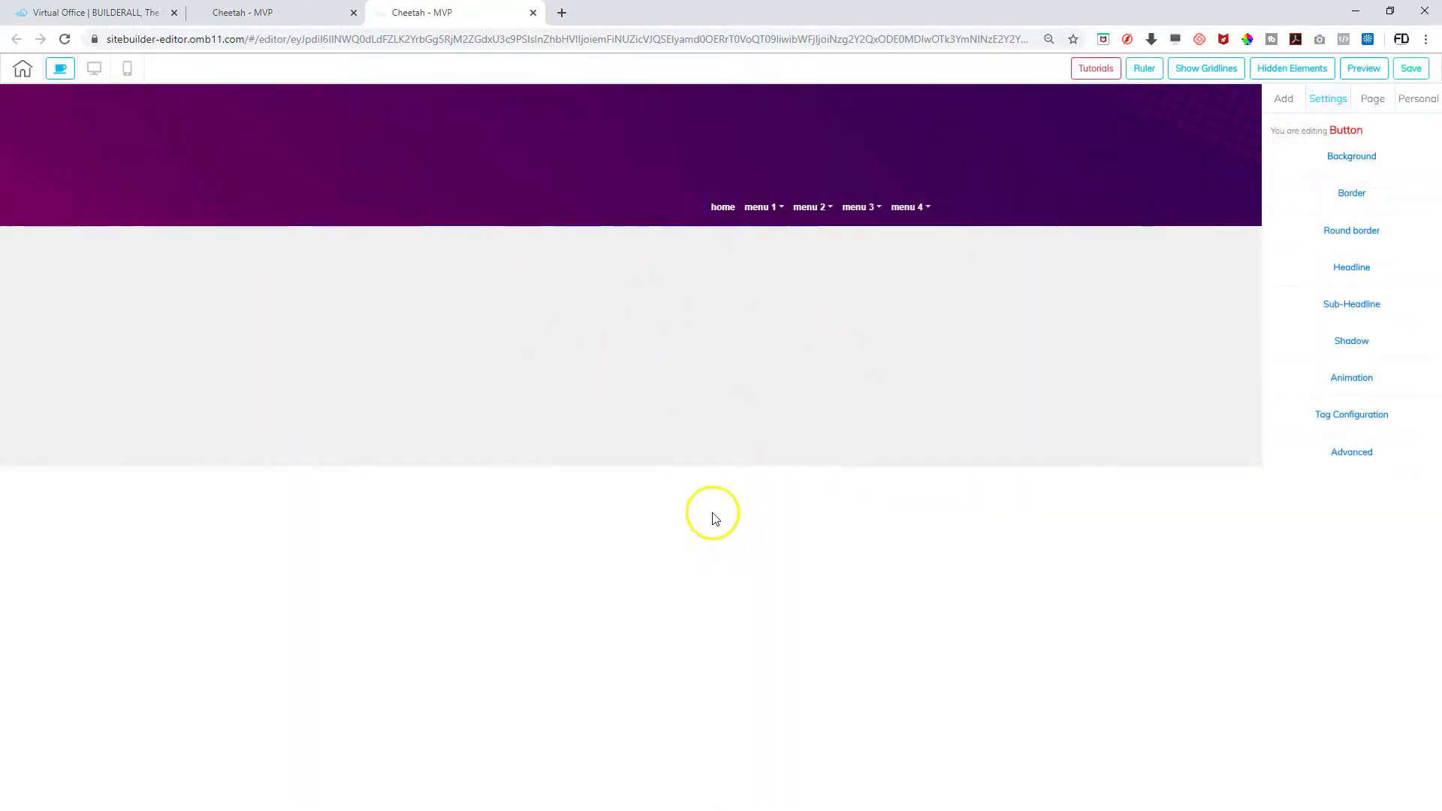
# Add the blue Footers - 10 panel template below the grey panel
pyautogui.click(1285, 101)
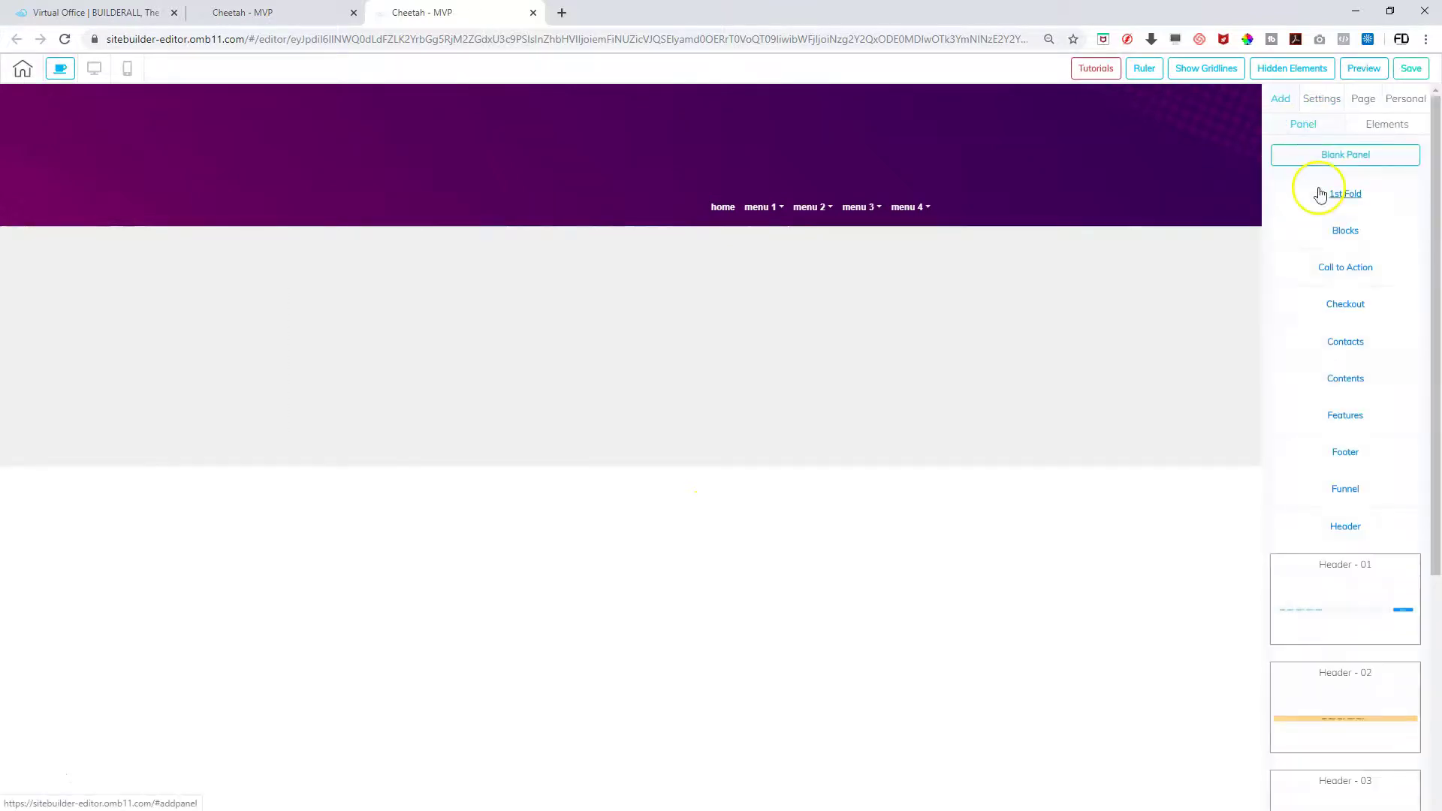
pyautogui.click(1346, 452)
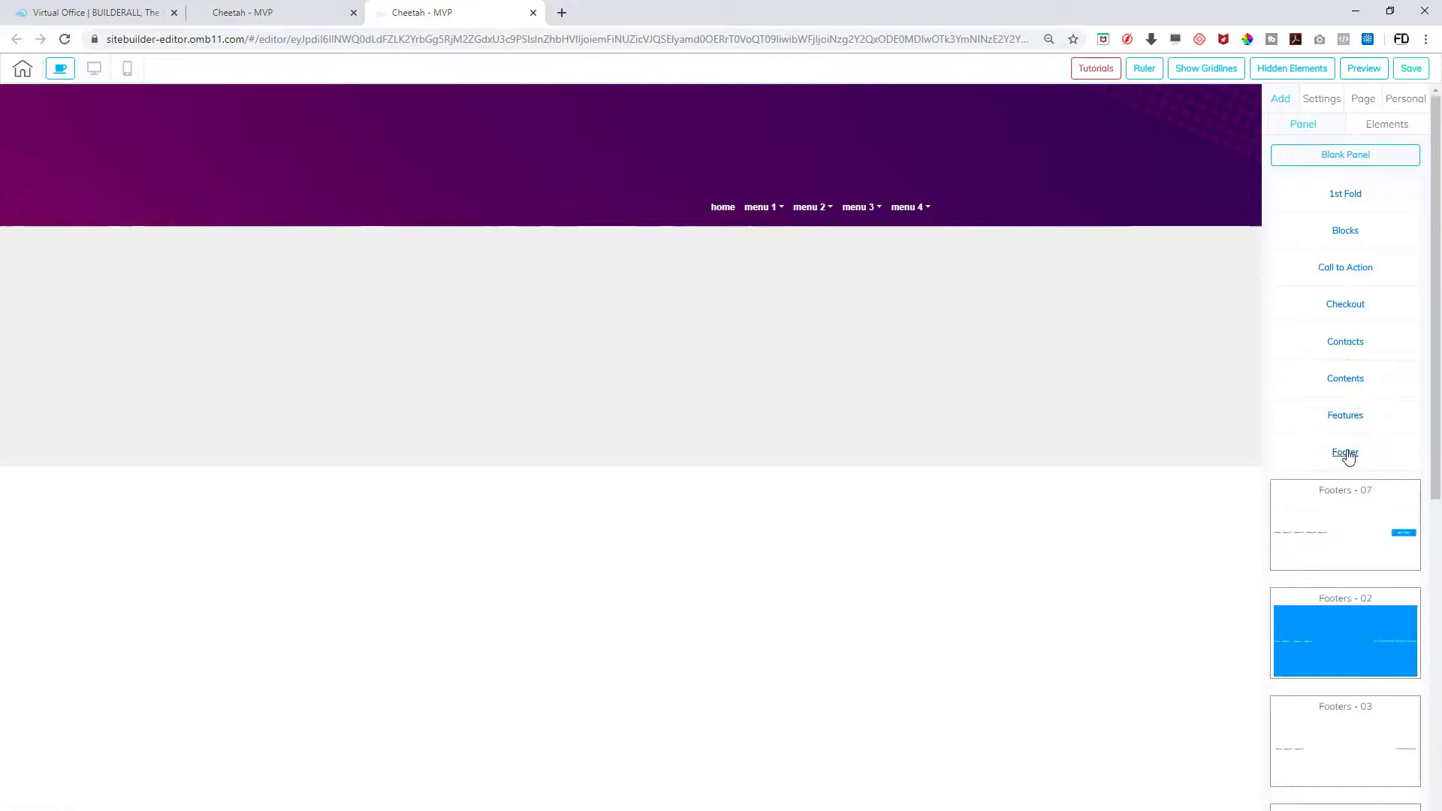
pyautogui.scroll(-3, 1366, 442)
pyautogui.scroll(-5, 1364, 440)
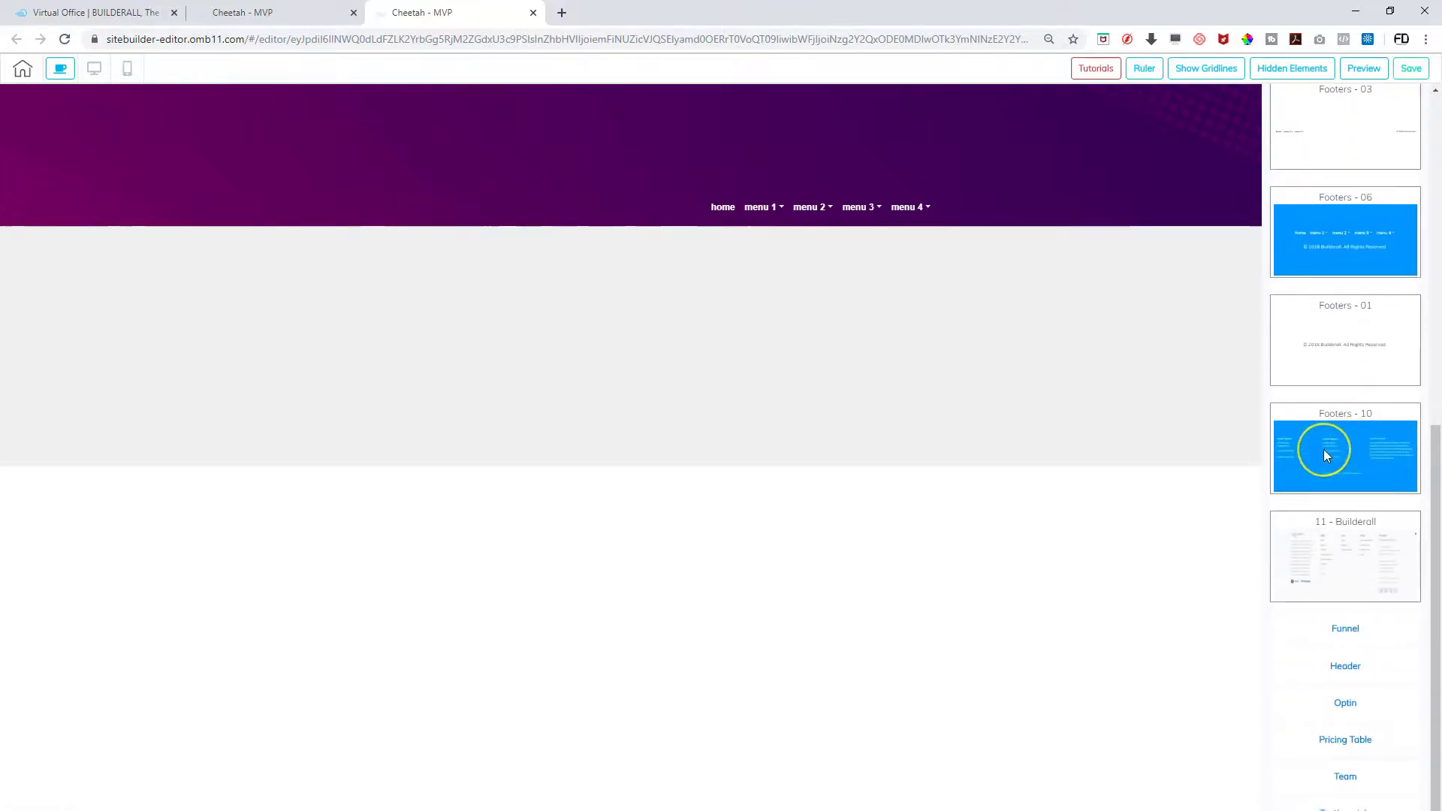
pyautogui.click(1324, 450)
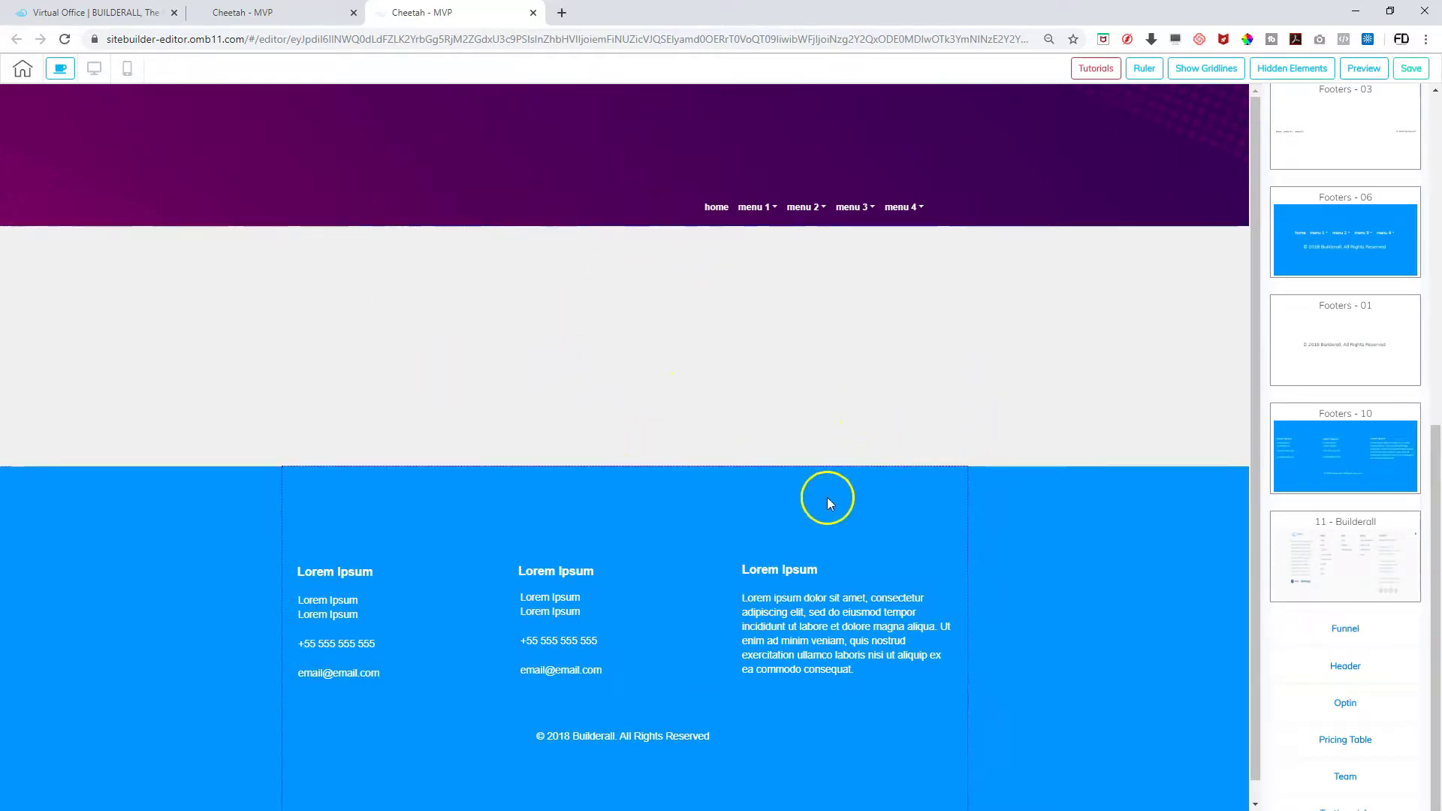
# Set the header panel's background colour to bright red and remove its purple background image
pyautogui.click(170, 142)
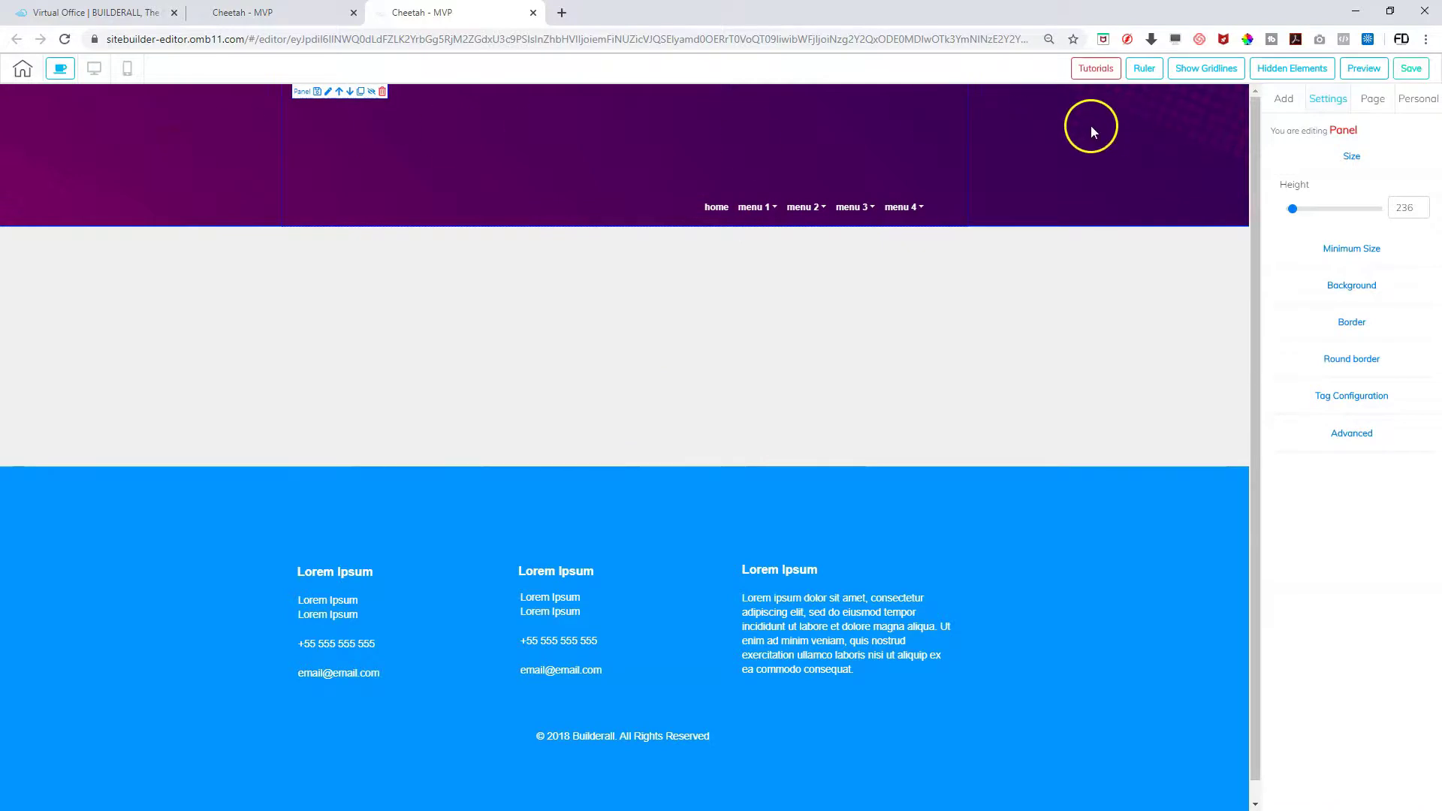
pyautogui.click(1353, 286)
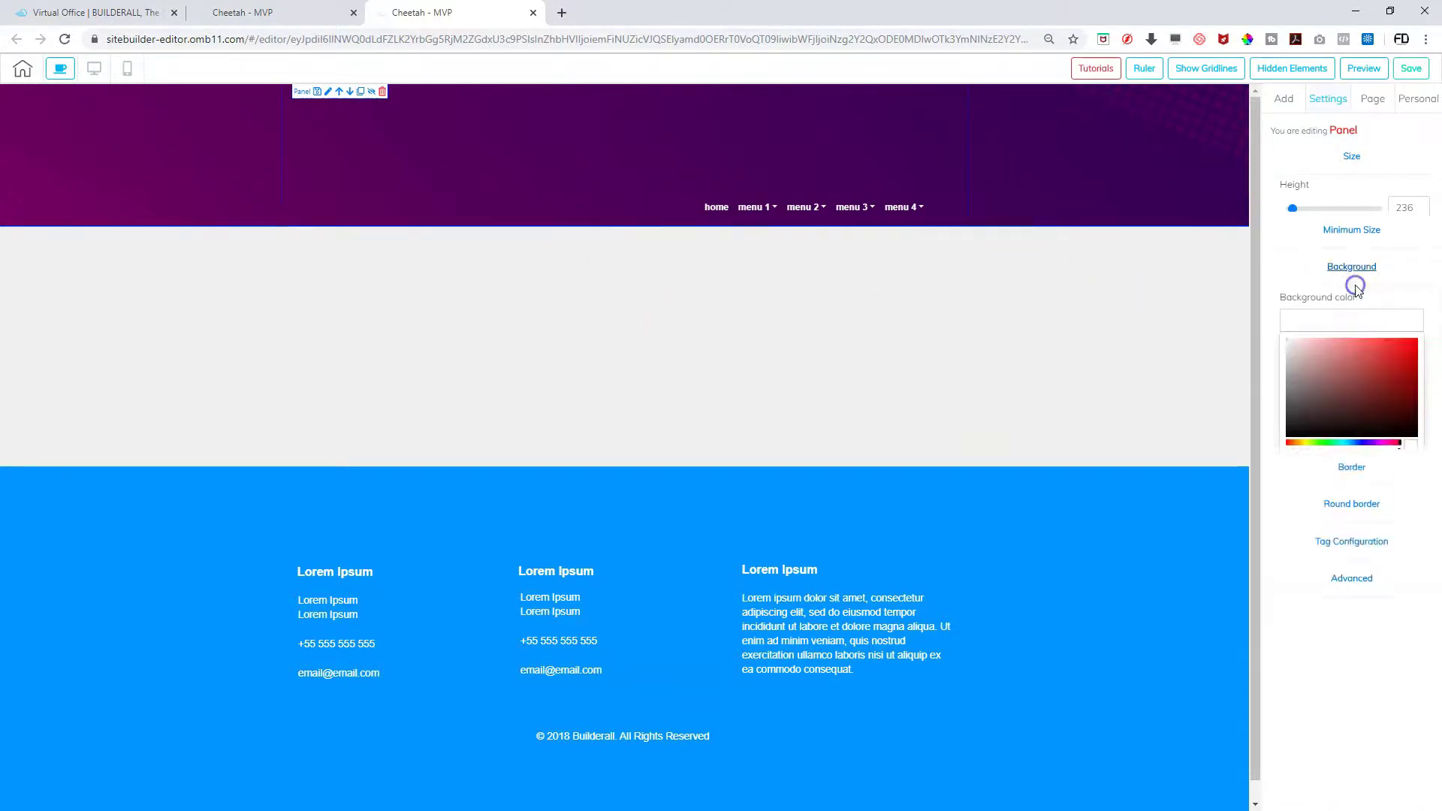
pyautogui.click(1391, 322)
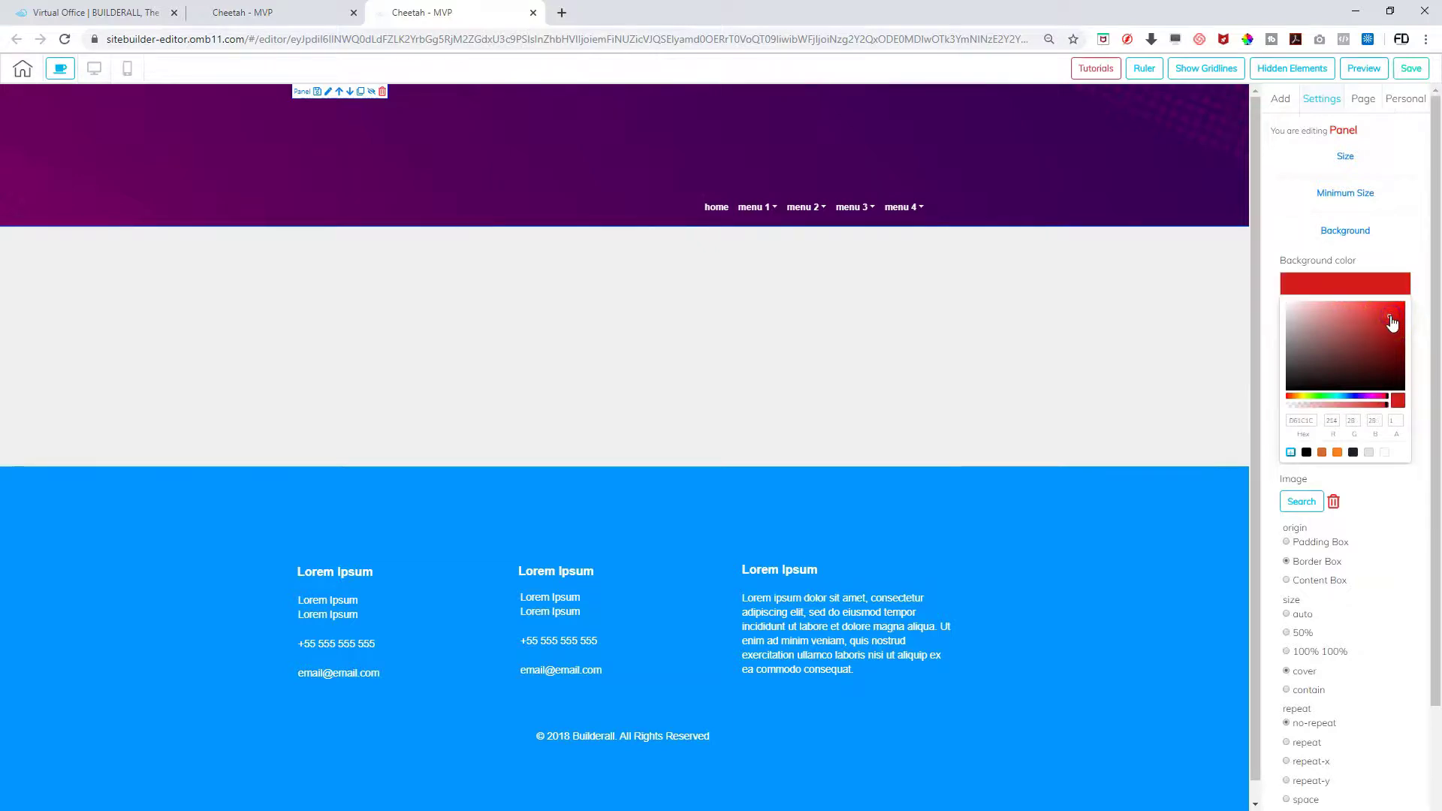
pyautogui.click(687, 153)
pyautogui.click(1333, 503)
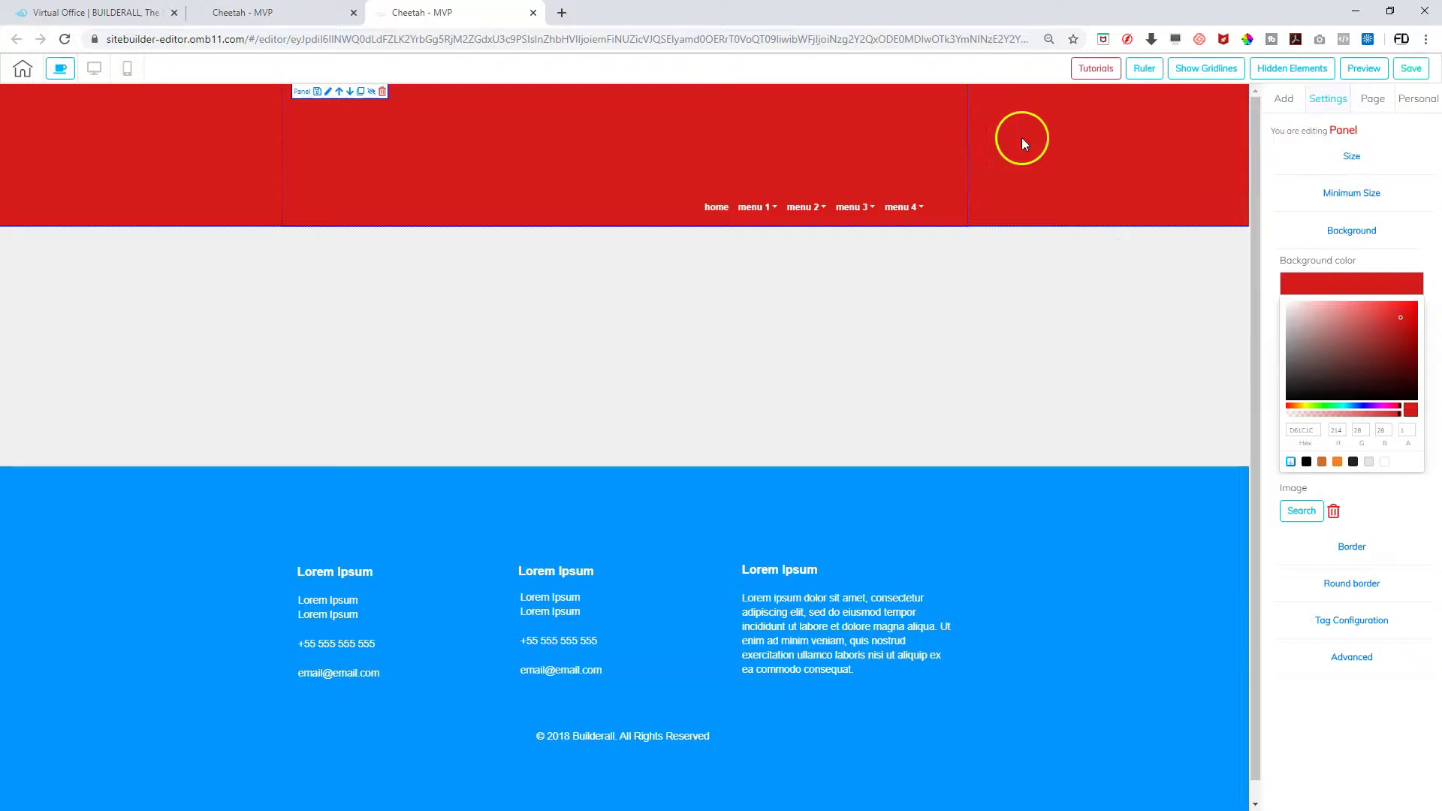
# Change the footer panel's background colour to near-black
pyautogui.click(239, 529)
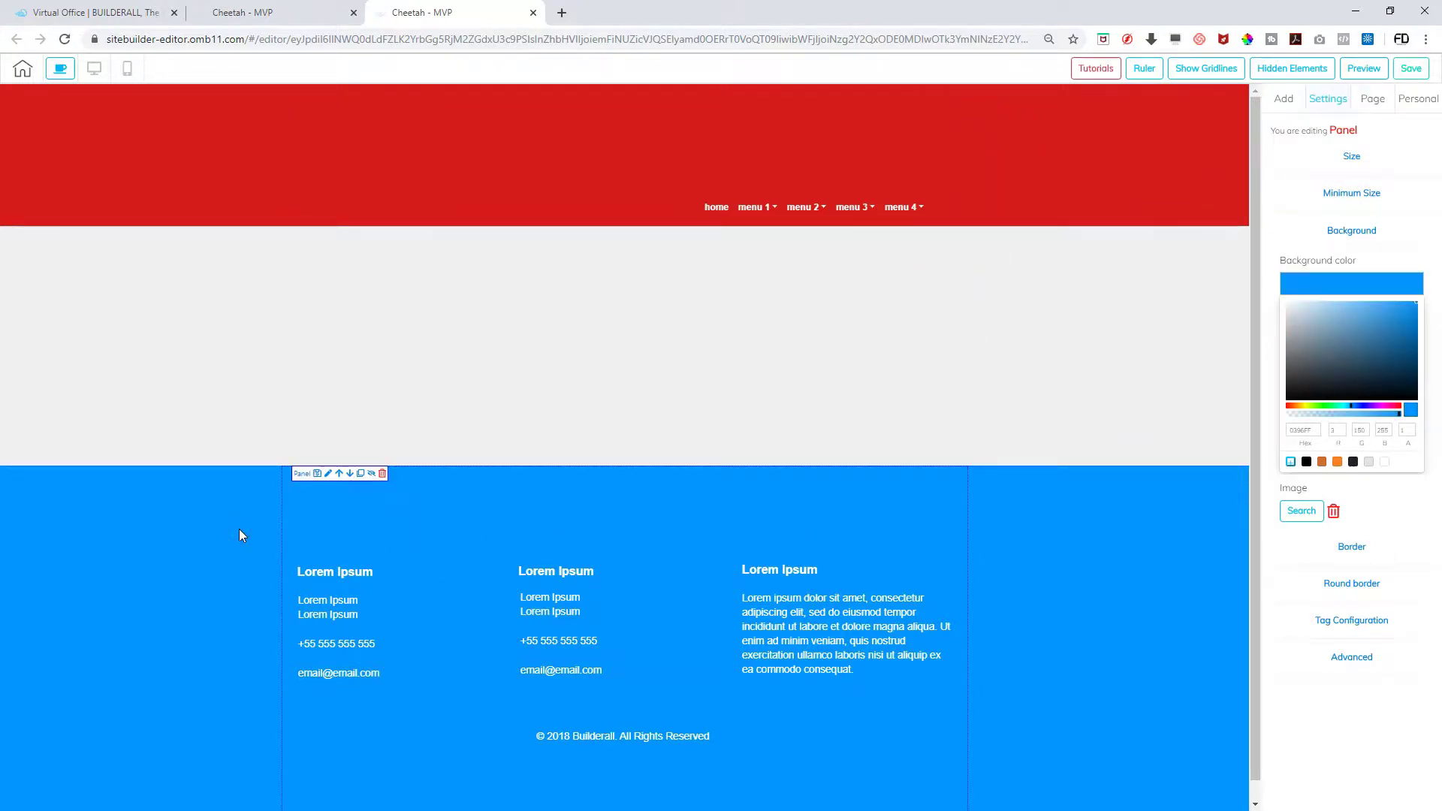
pyautogui.click(1307, 362)
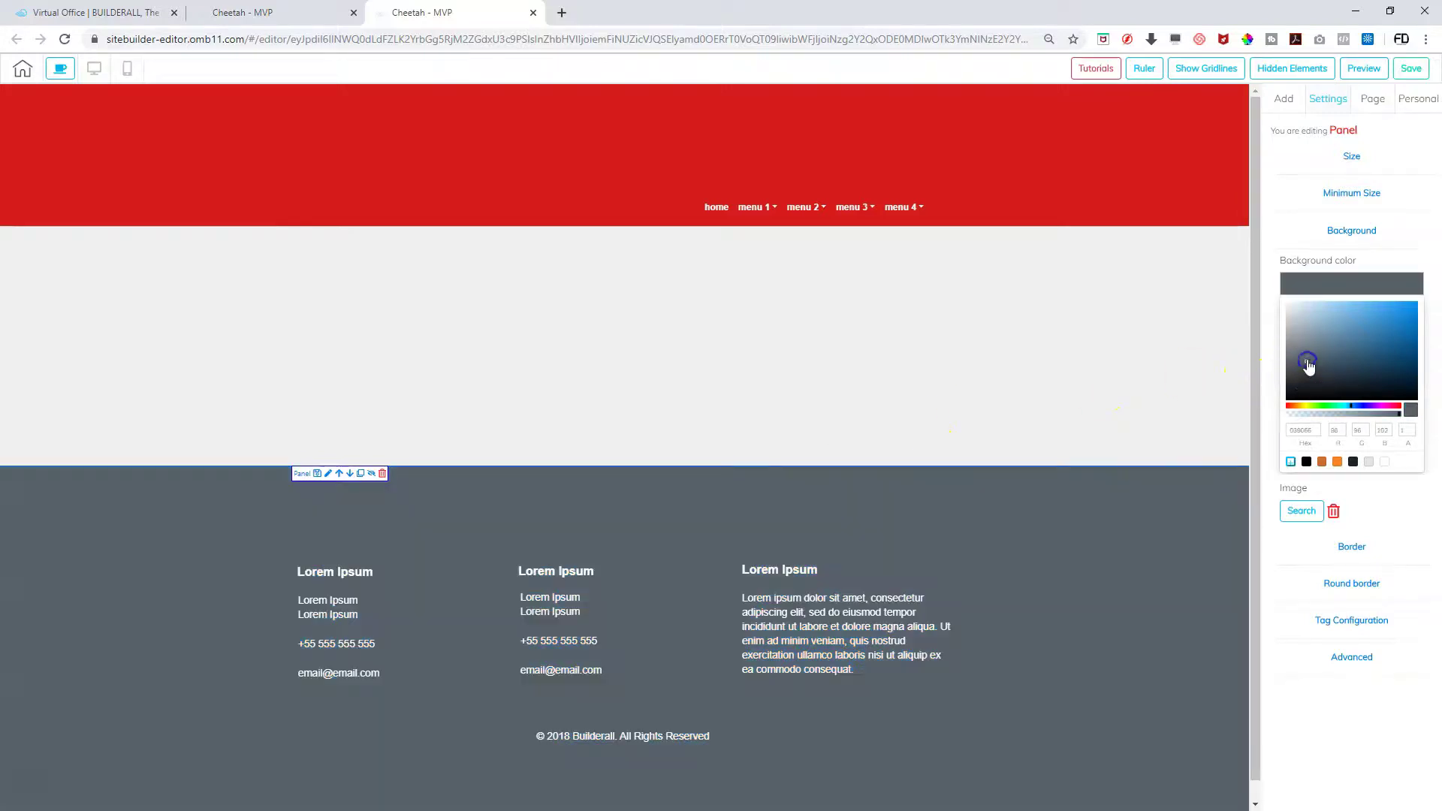
pyautogui.click(1296, 396)
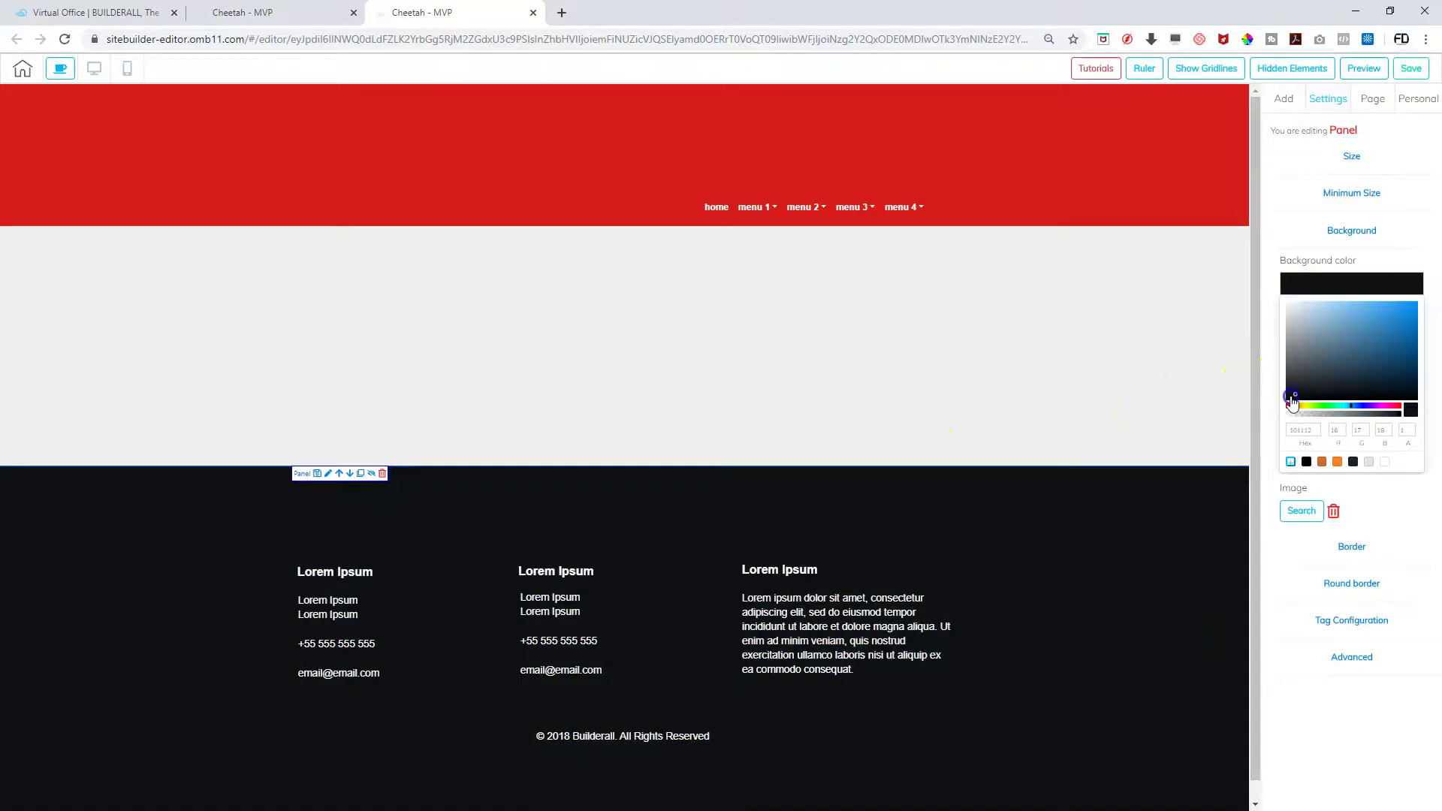
# Increase the height of the grey middle panel until it extends past the visible canvas
pyautogui.click(798, 370)
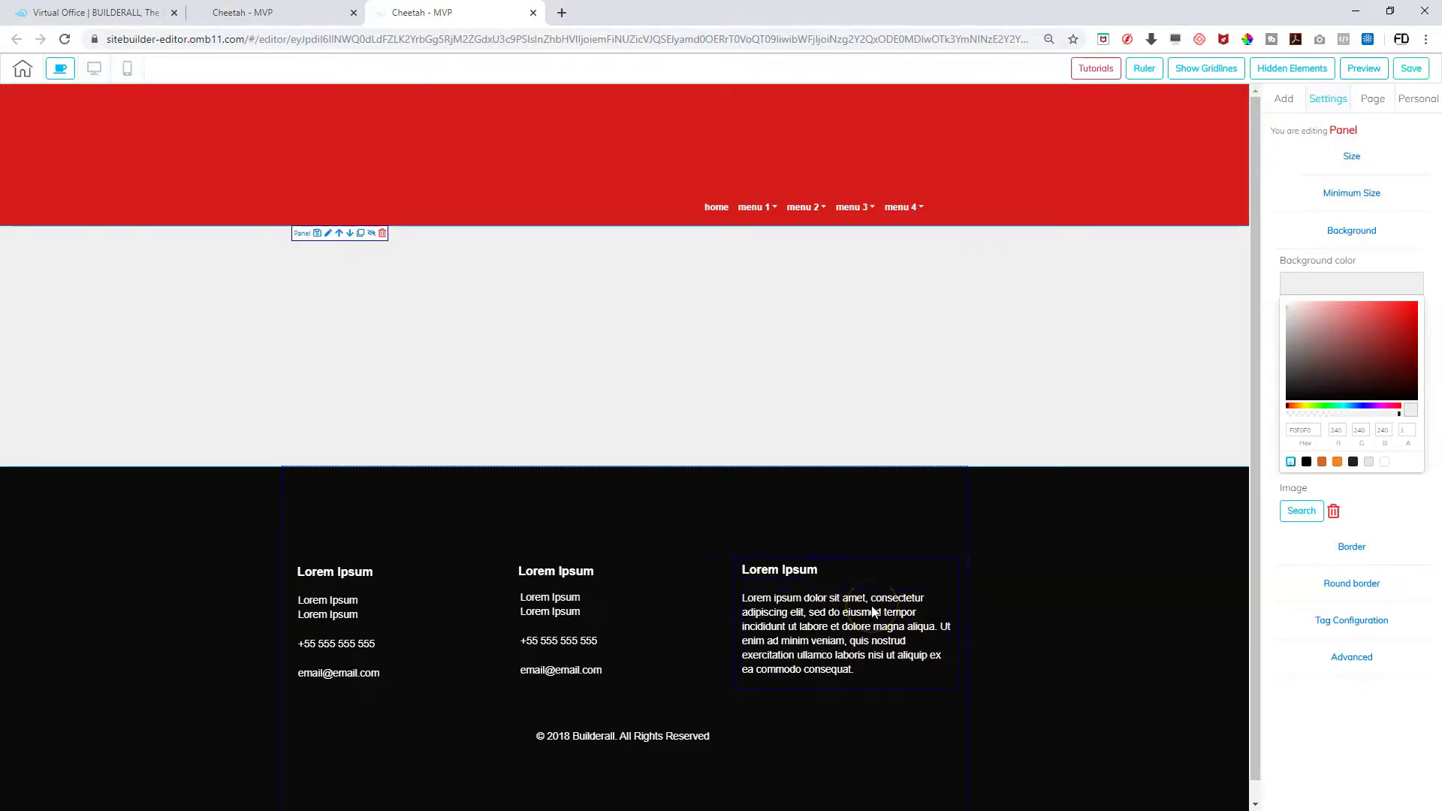
pyautogui.click(389, 293)
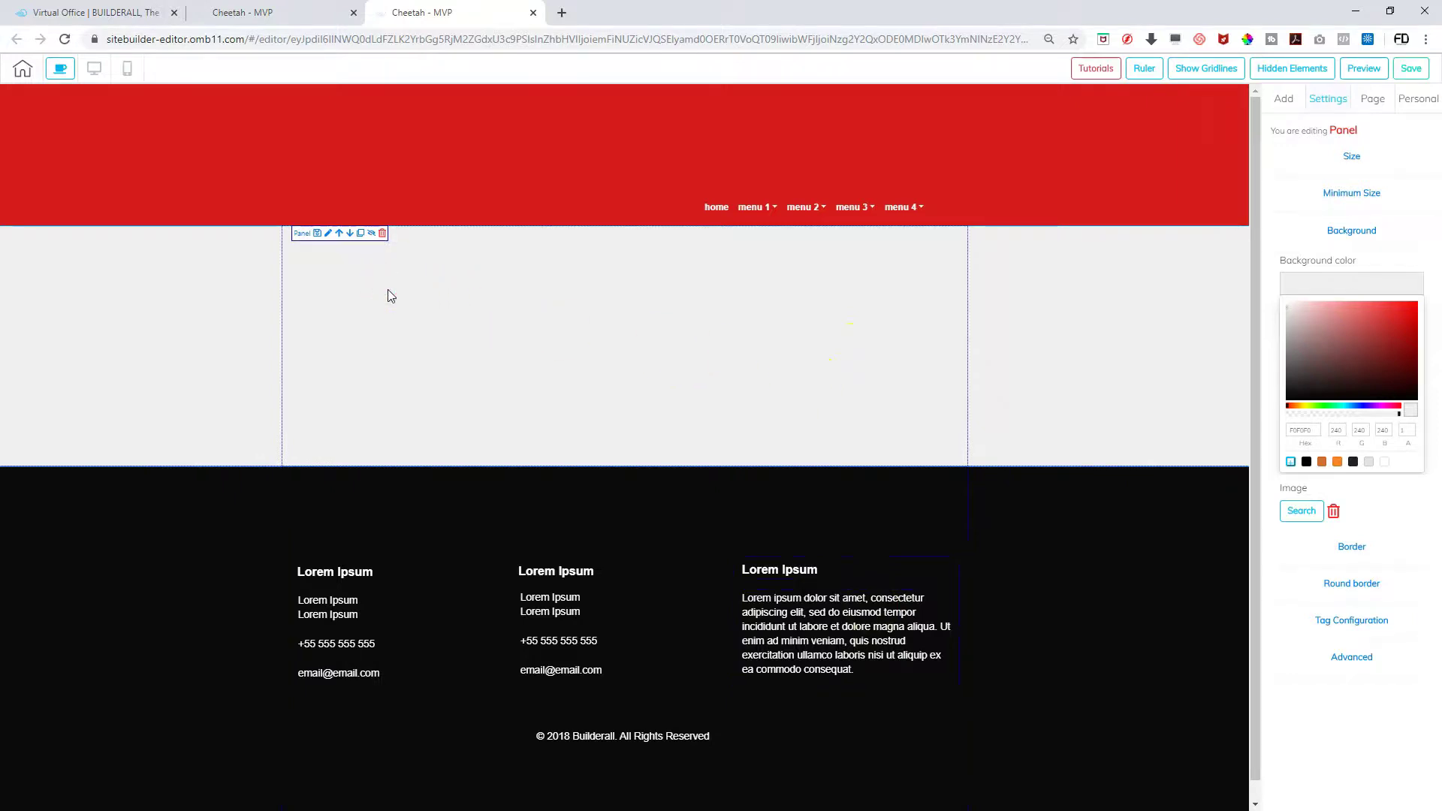
pyautogui.click(1350, 156)
pyautogui.moveTo(1311, 210); pyautogui.dragTo(1337, 213)
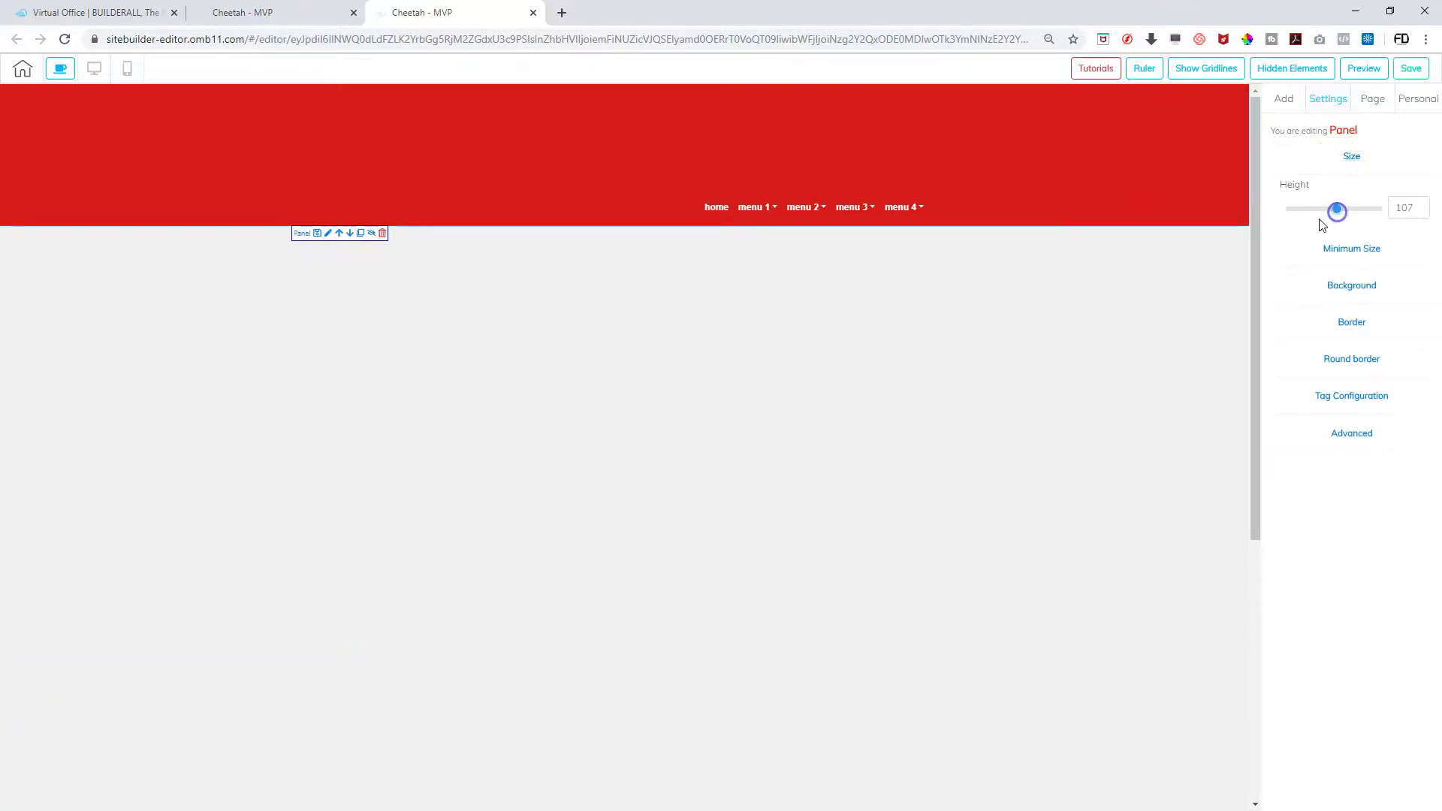
# Apply the barber 100 bw picture as the middle panel's background image and check it down to the footer
pyautogui.click(1363, 285)
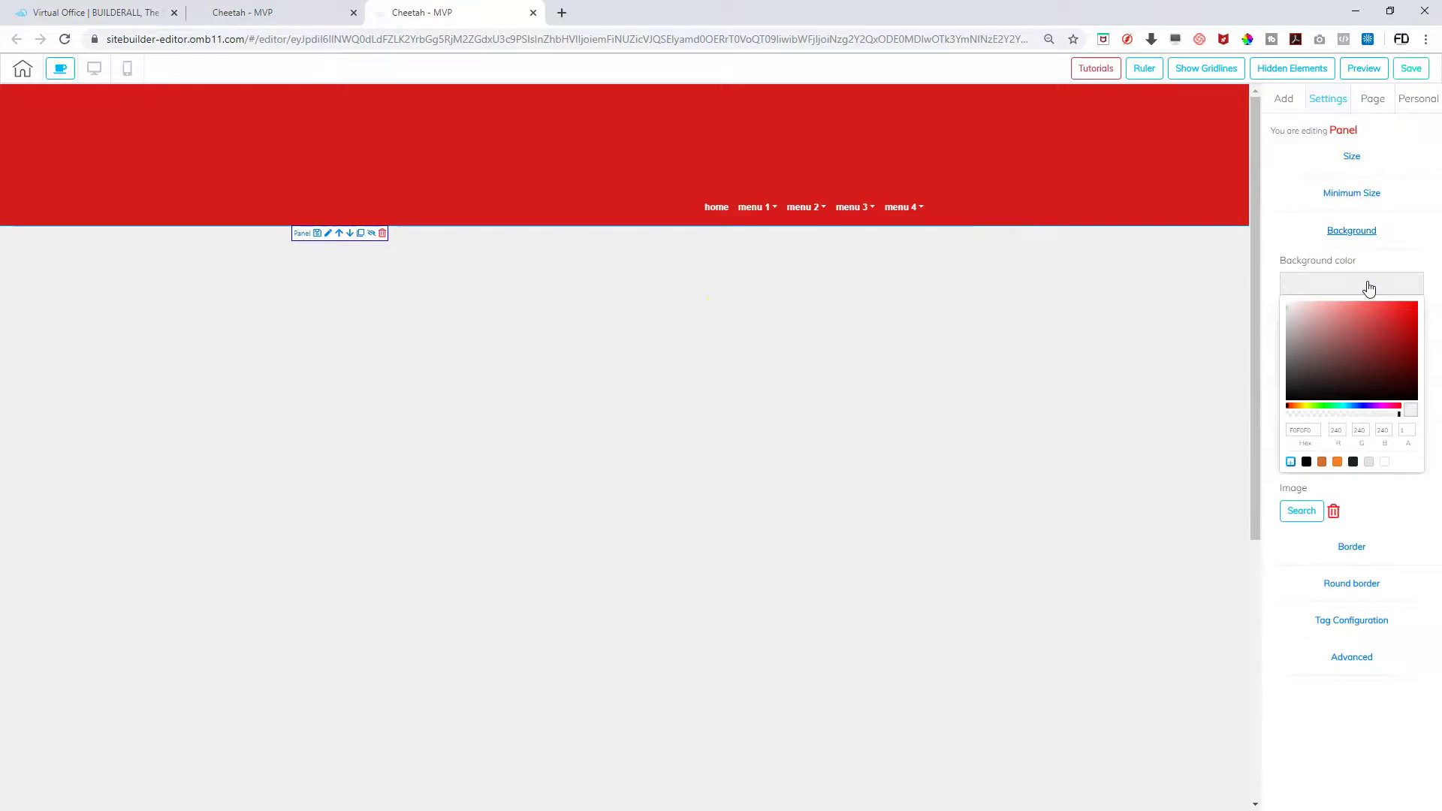
pyautogui.click(1302, 518)
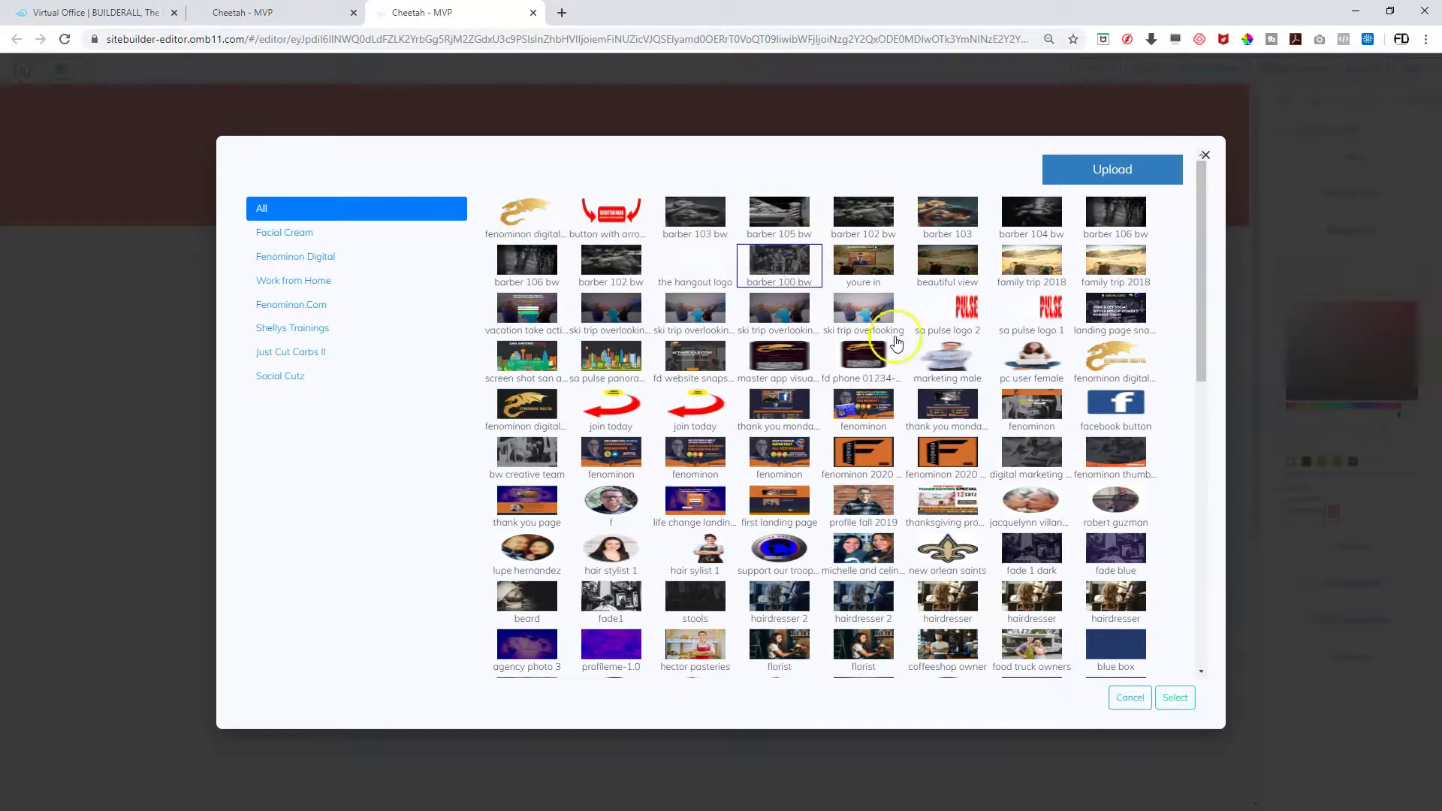
pyautogui.click(1176, 700)
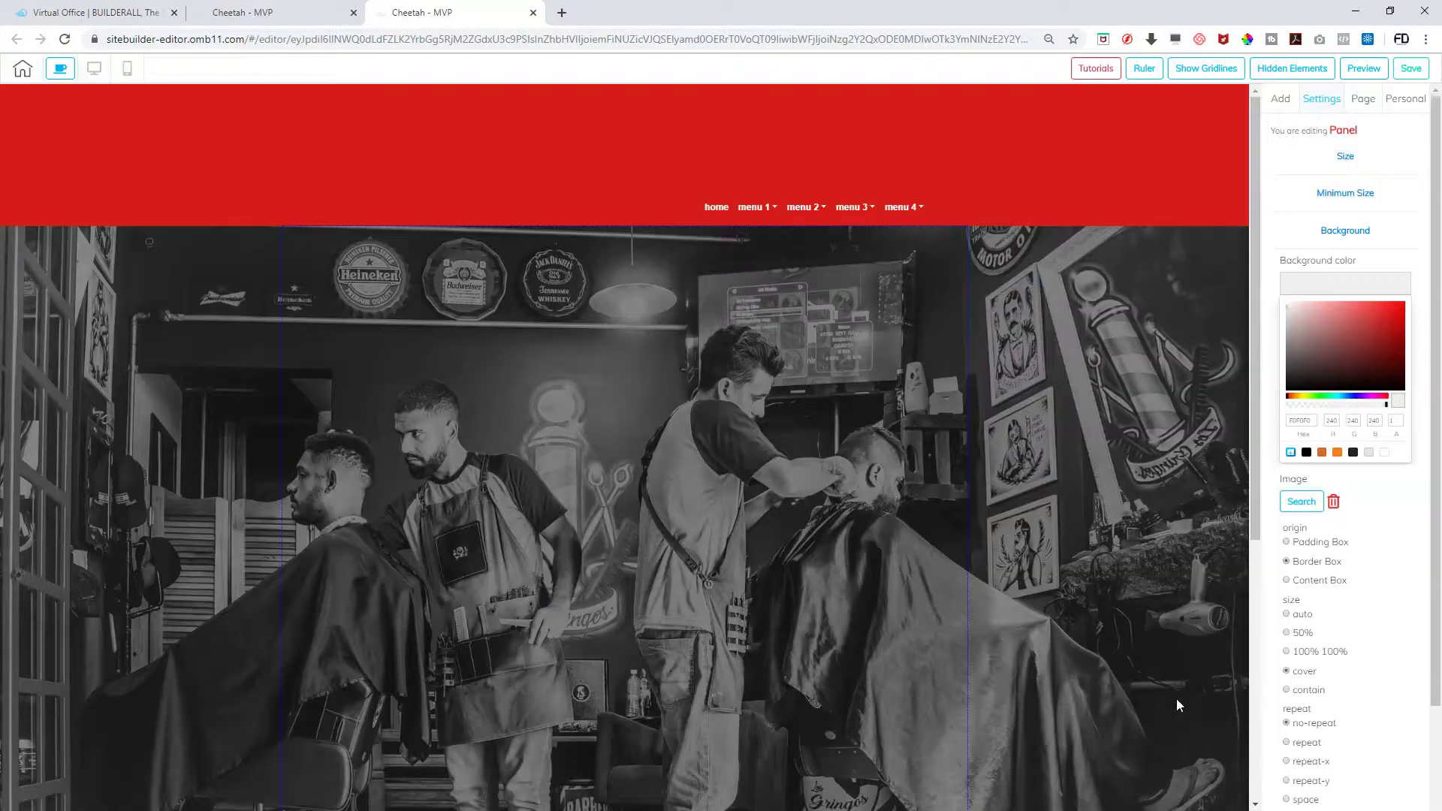
pyautogui.scroll(-4, 869, 428)
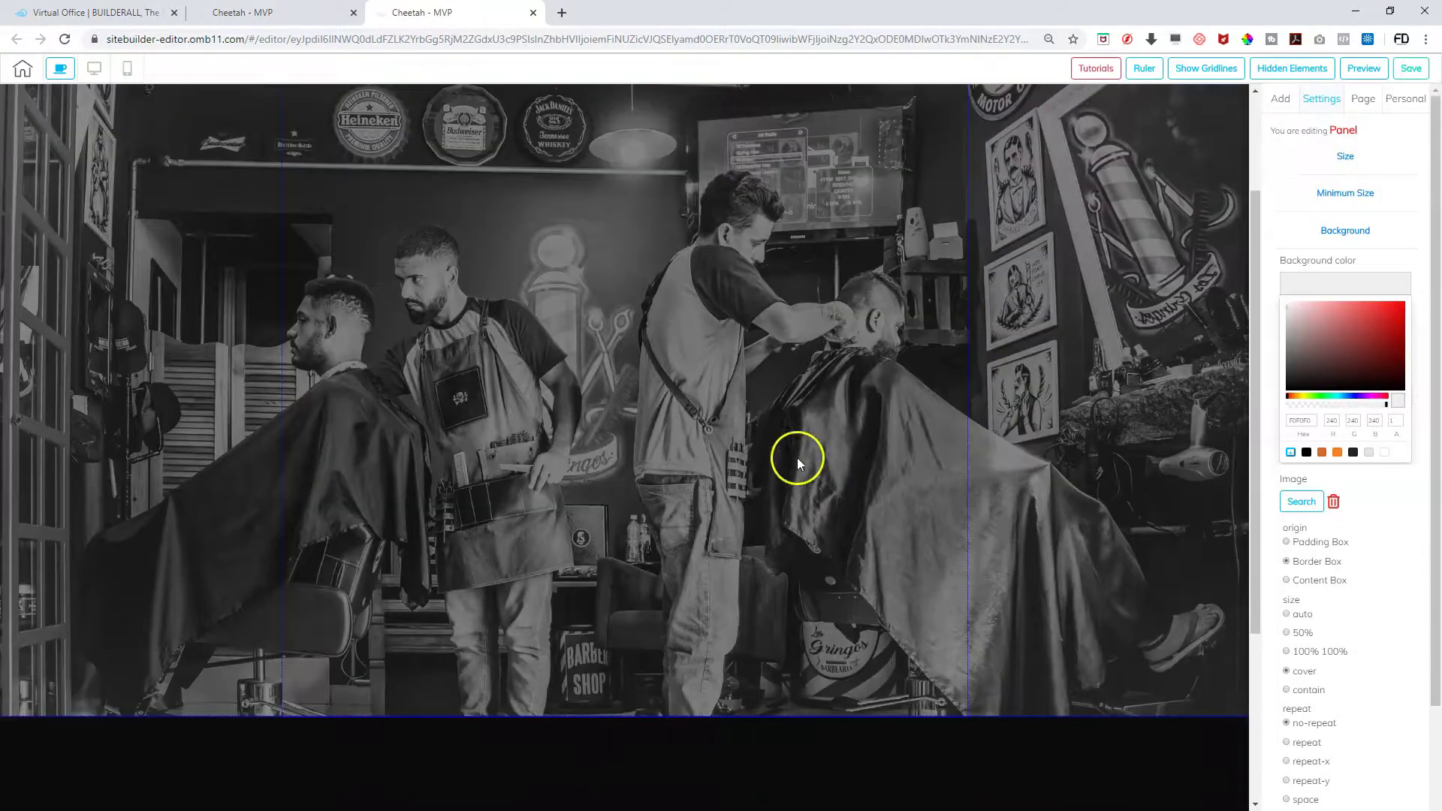
pyautogui.scroll(4, 782, 489)
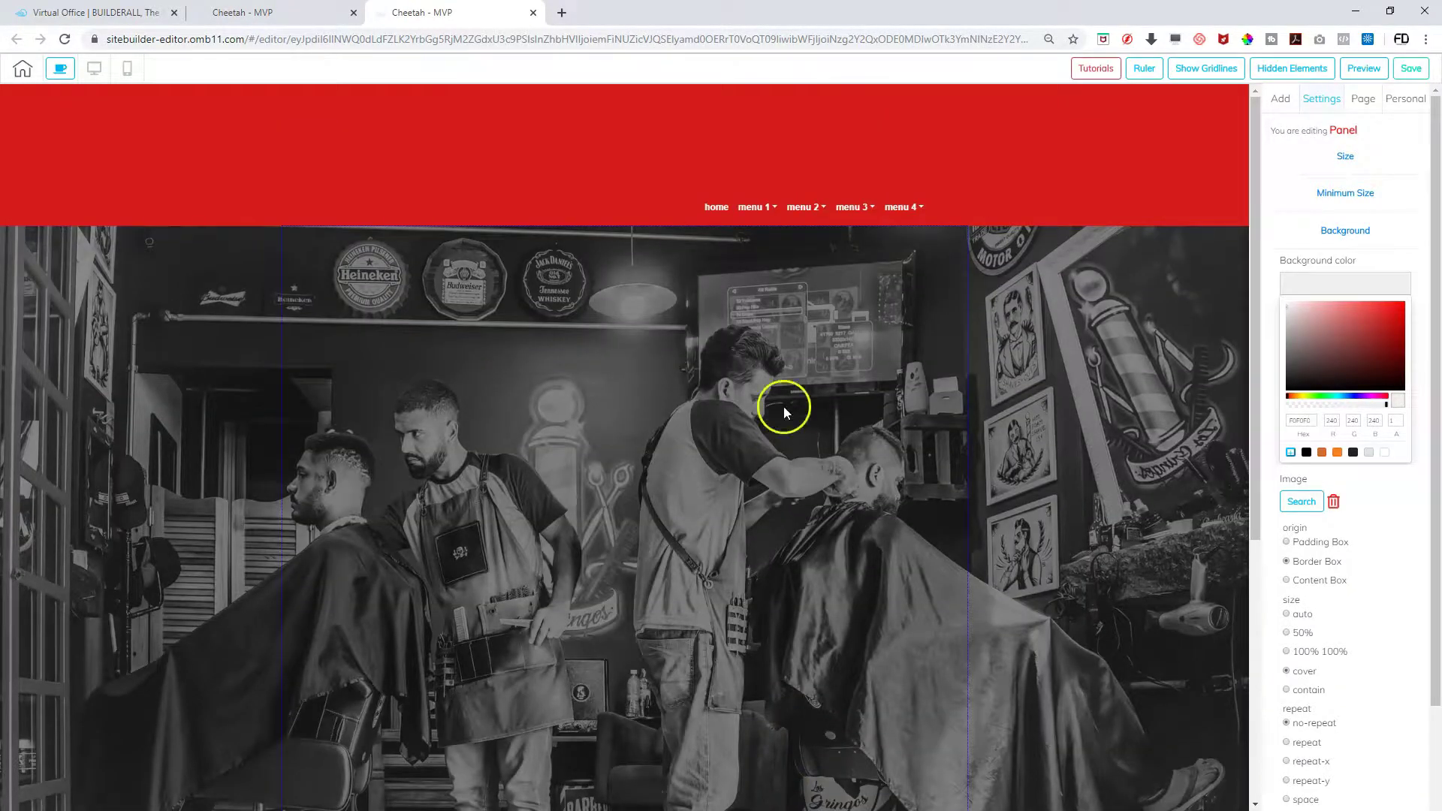
pyautogui.scroll(-4, 795, 458)
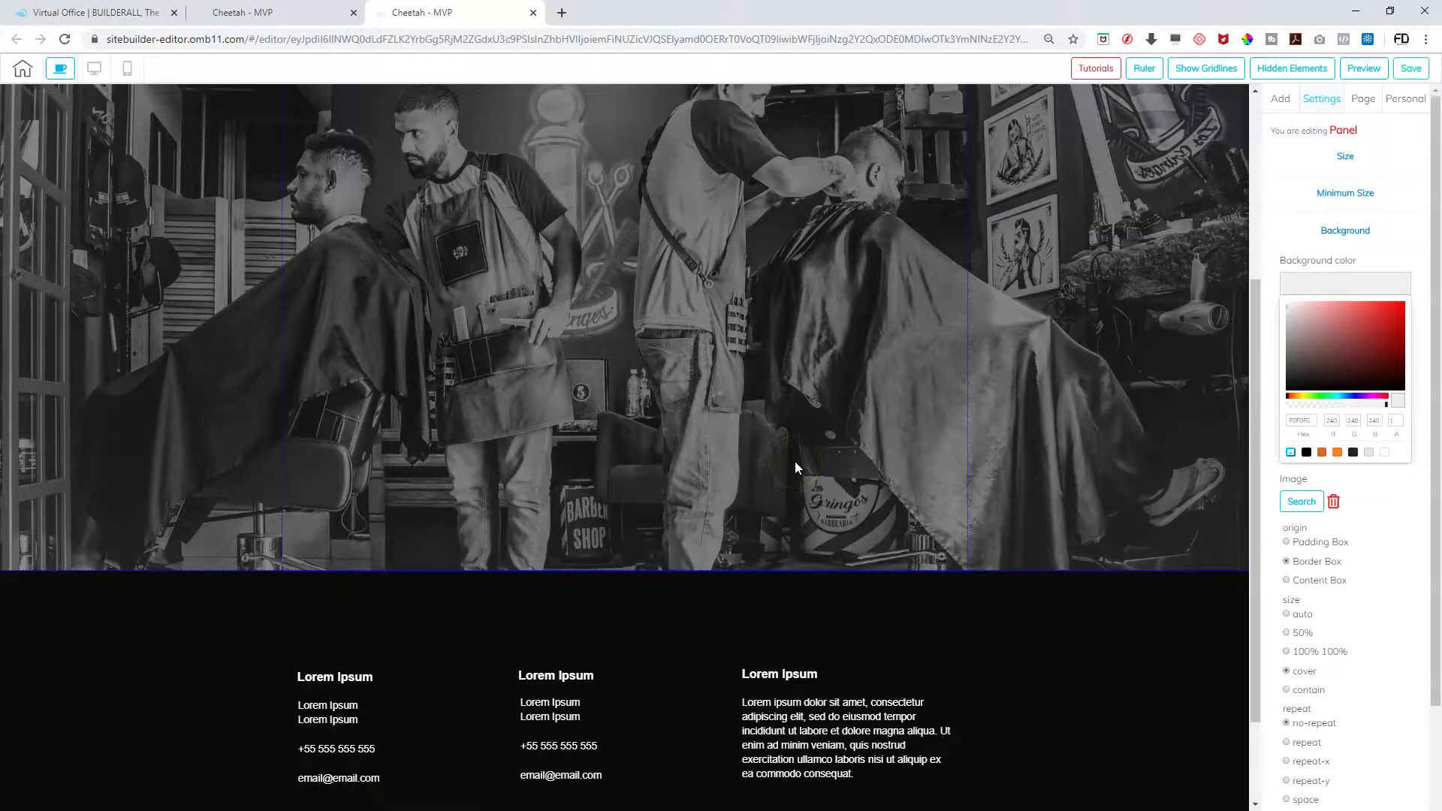
pyautogui.scroll(4, 794, 466)
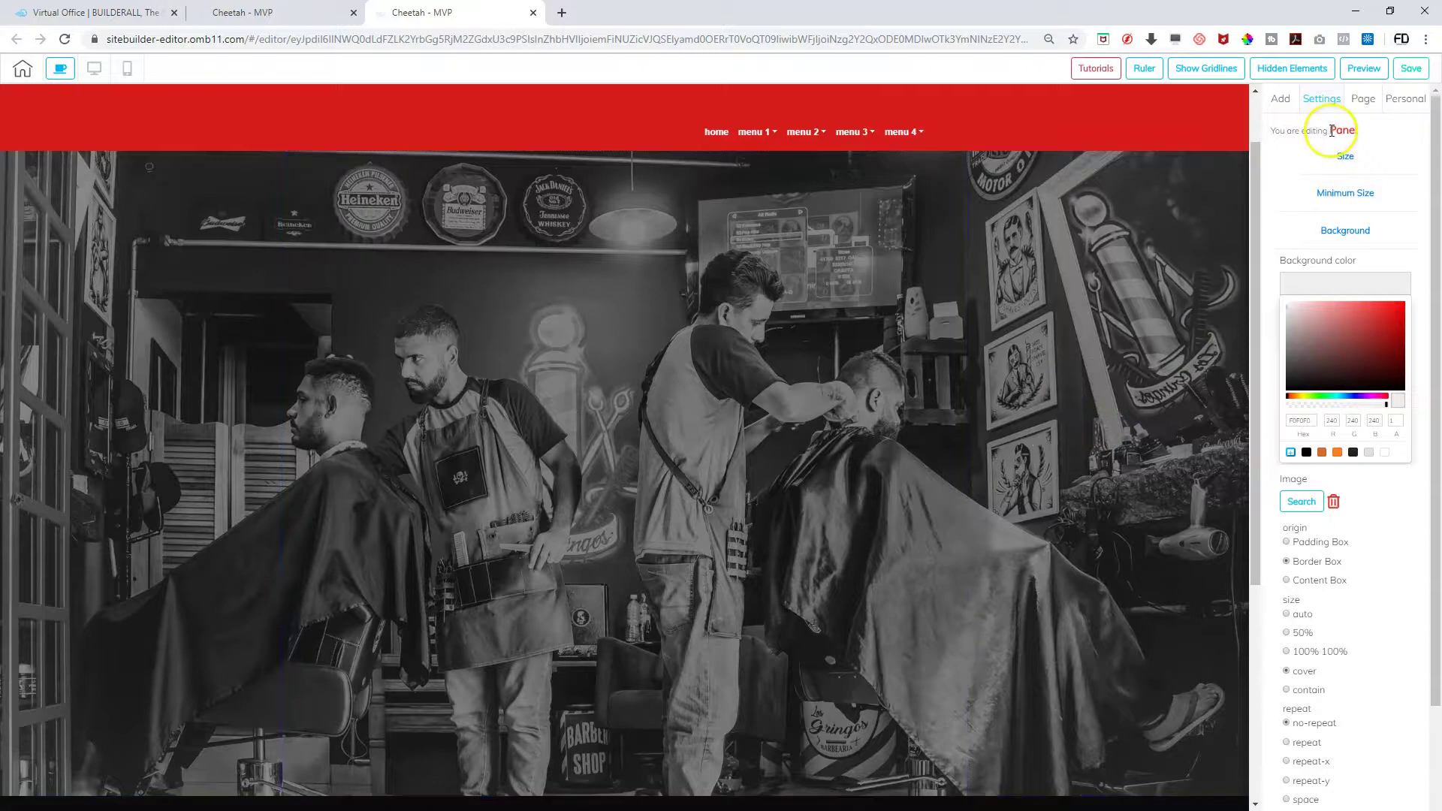
# Add the light blue box element to the upper left area of the barber shop panel
pyautogui.click(1280, 105)
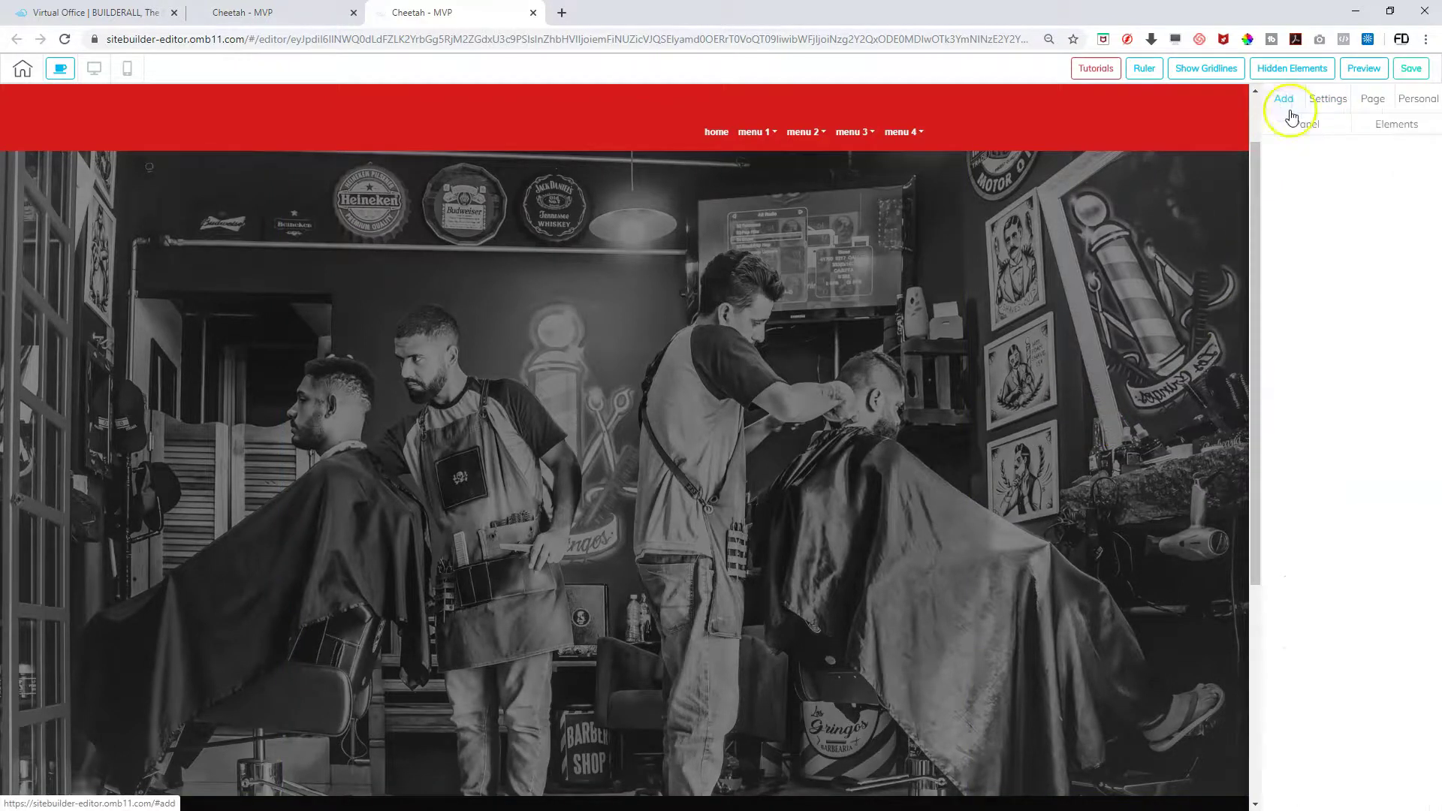
pyautogui.click(1382, 125)
pyautogui.click(1352, 199)
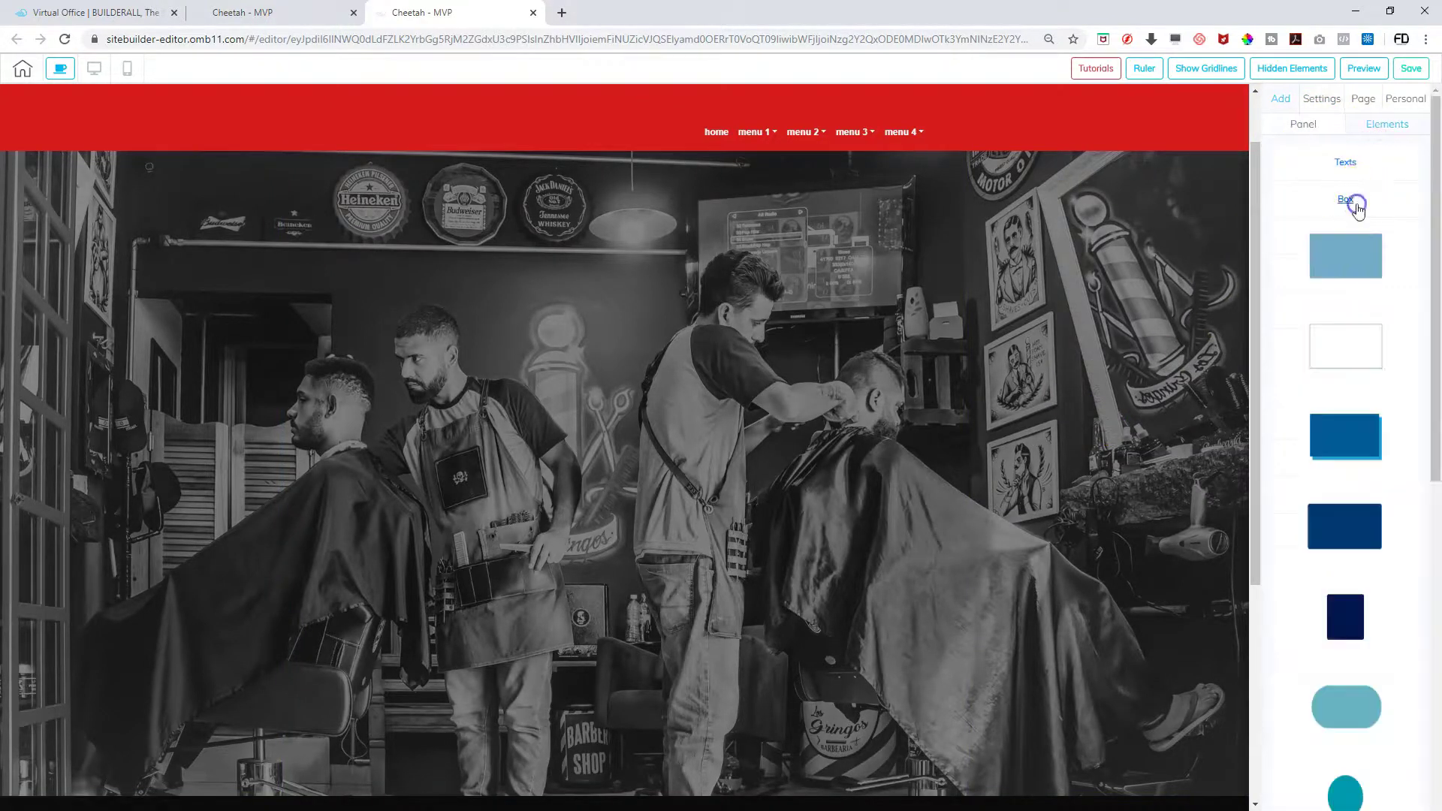
pyautogui.moveTo(1339, 259); pyautogui.dragTo(406, 278)
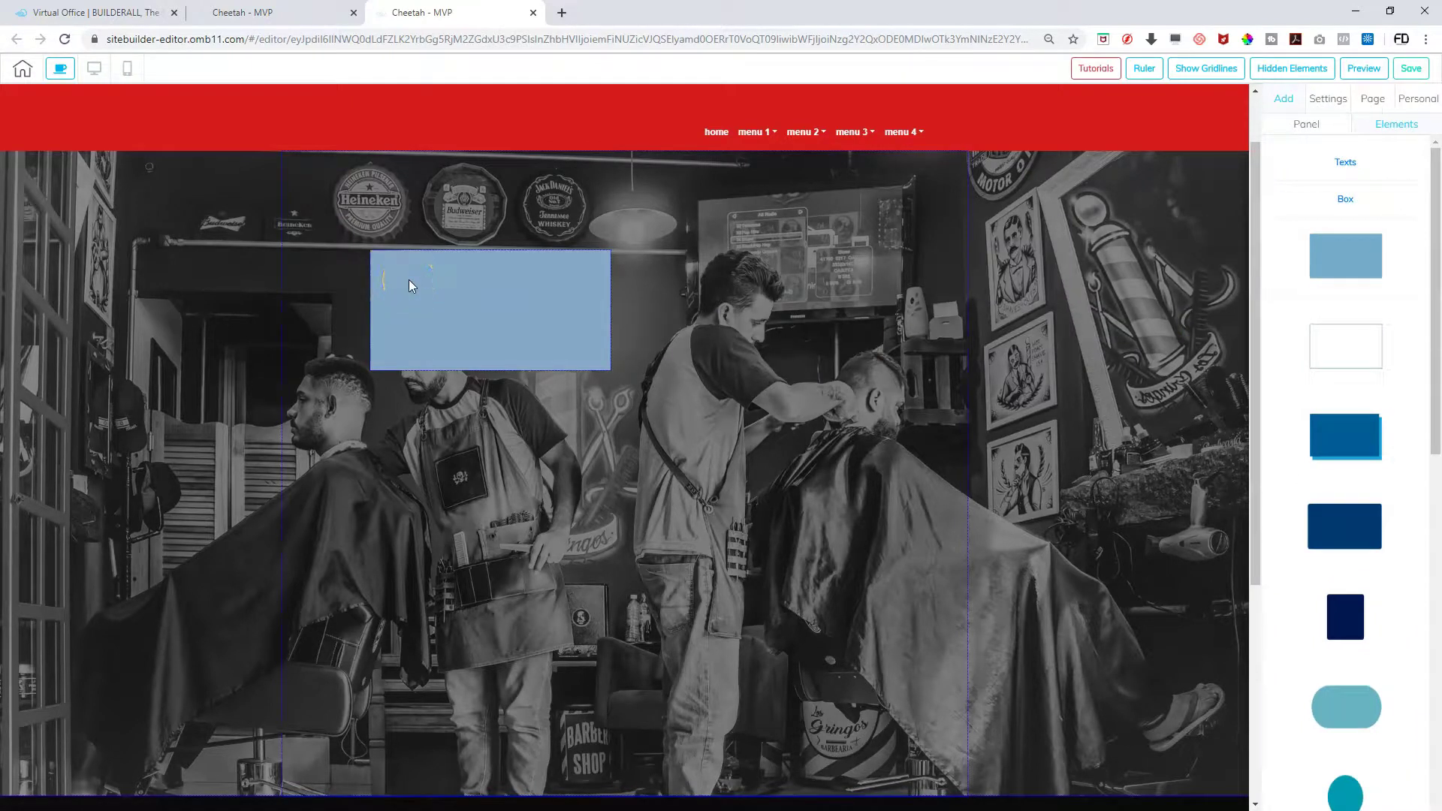
# Set the light blue box's minimum height to about 69
pyautogui.click(408, 283)
pyautogui.click(1329, 193)
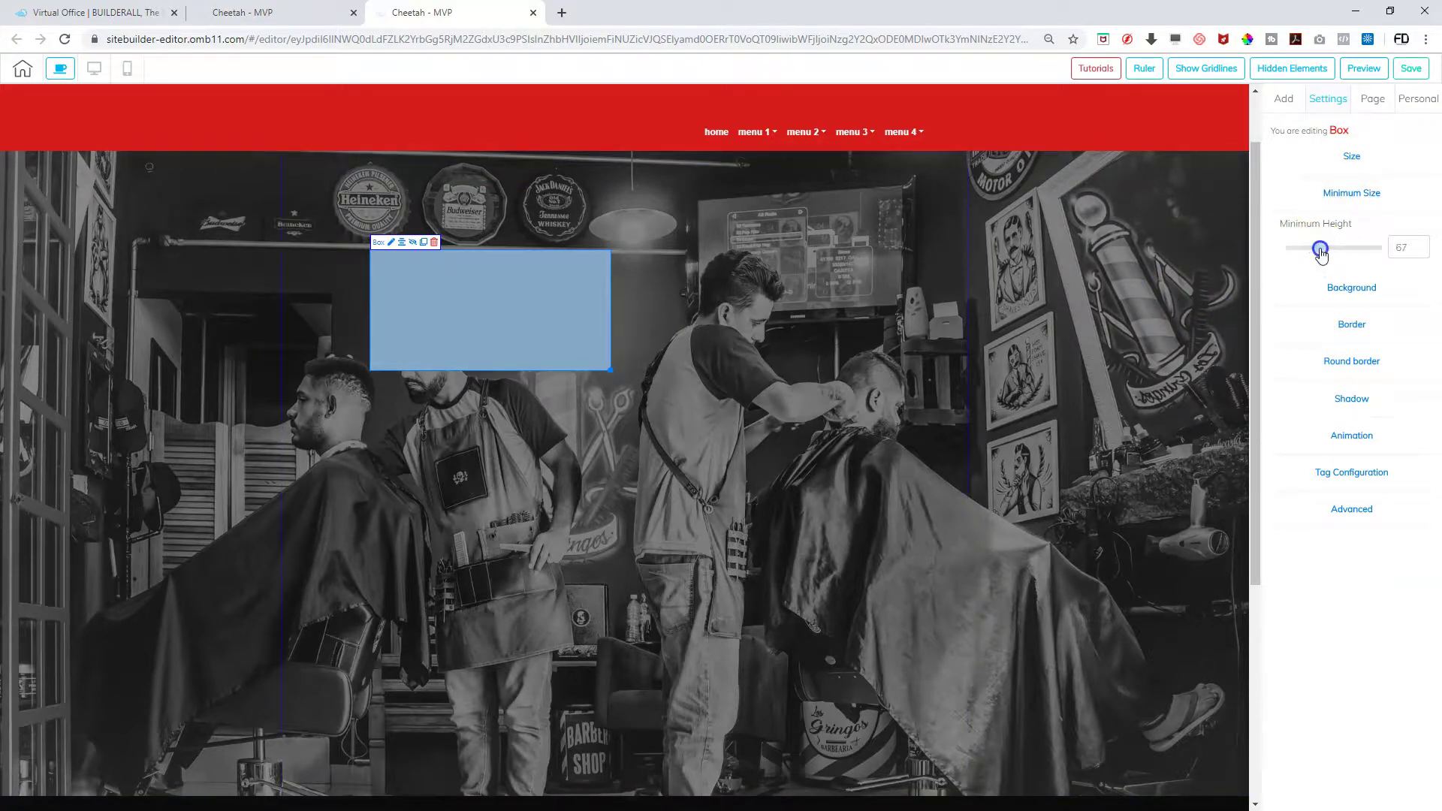
pyautogui.click(1353, 194)
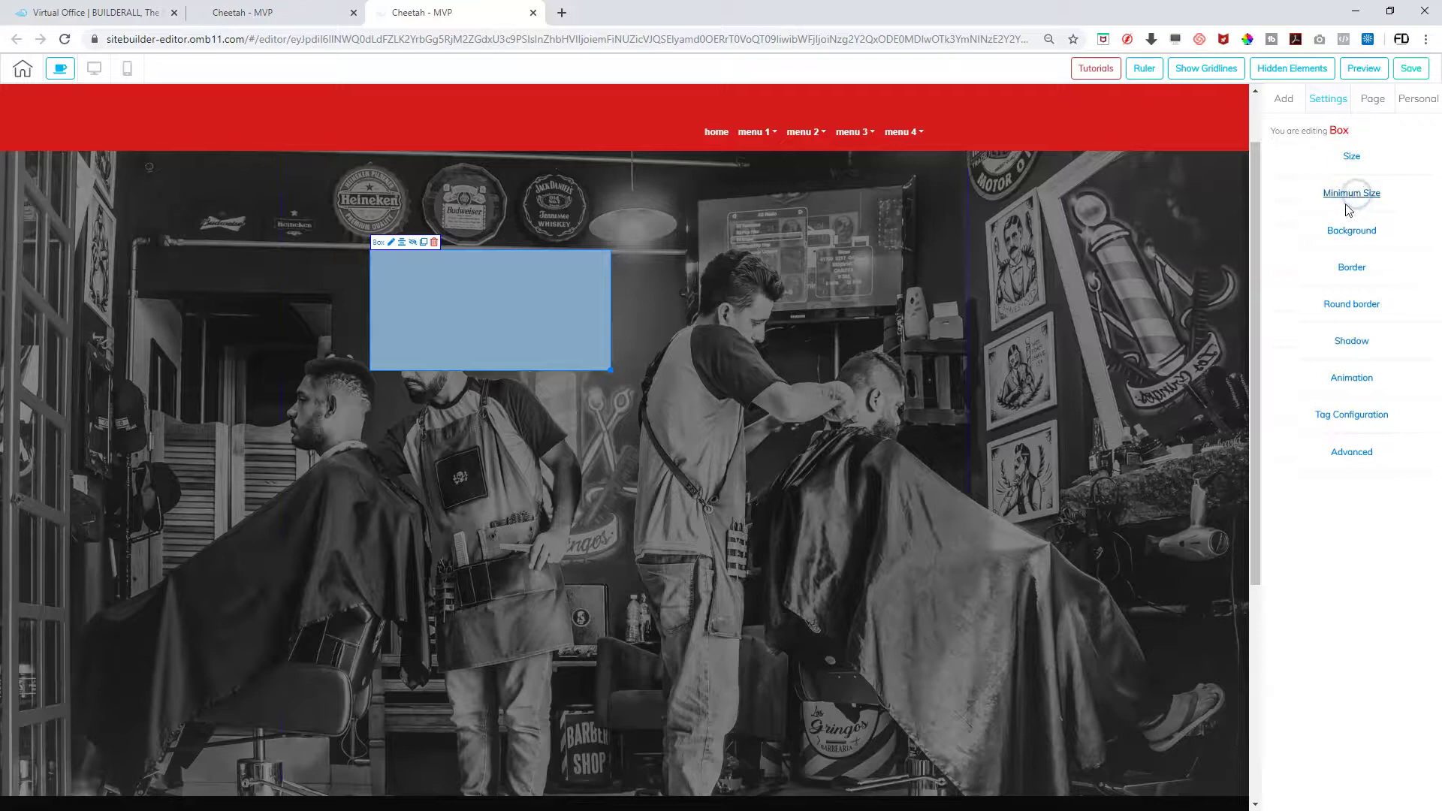
pyautogui.rightClick(1350, 194)
pyautogui.click(1350, 193)
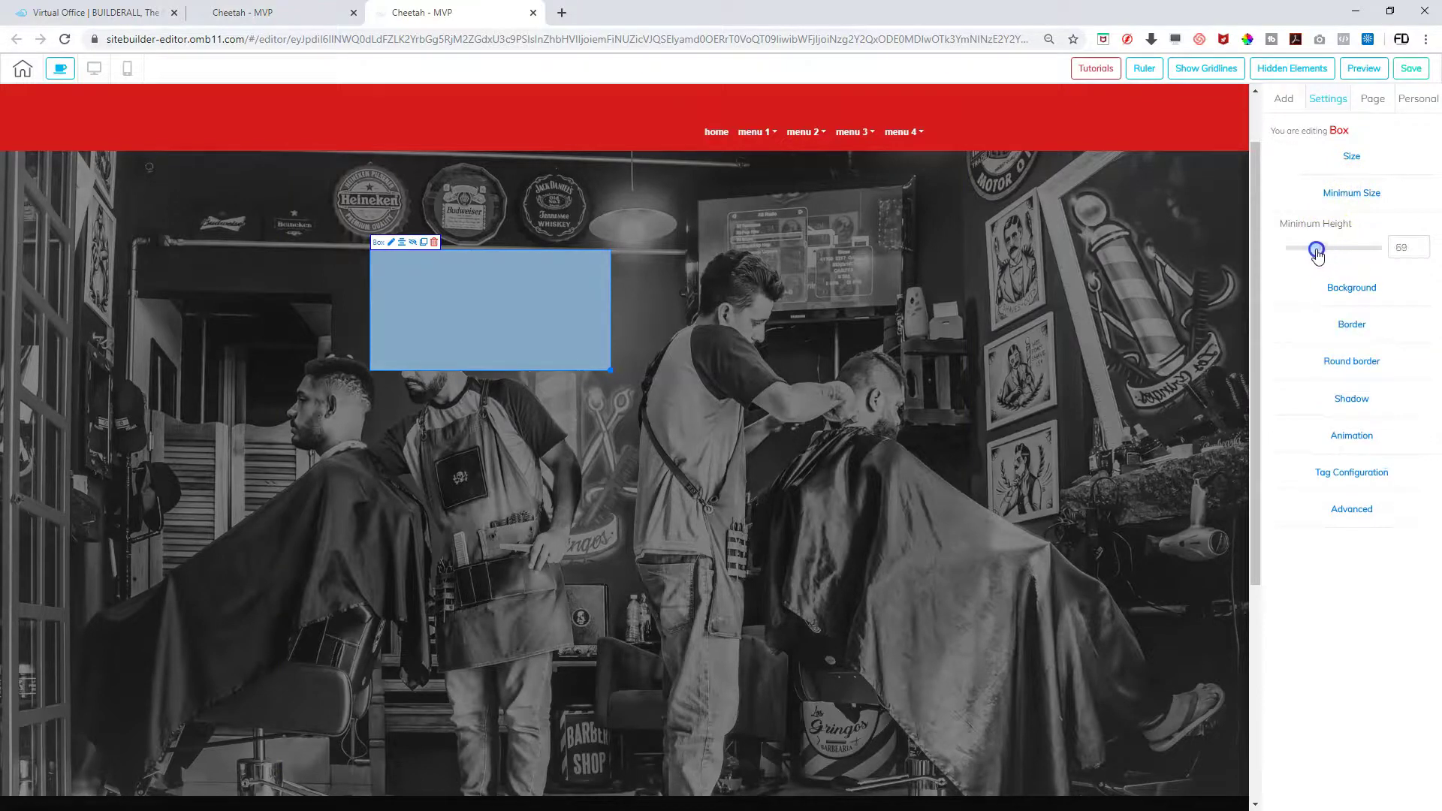
pyautogui.click(1350, 195)
# Resize the light blue box to a width of 483 and a height of 162
pyautogui.click(1352, 157)
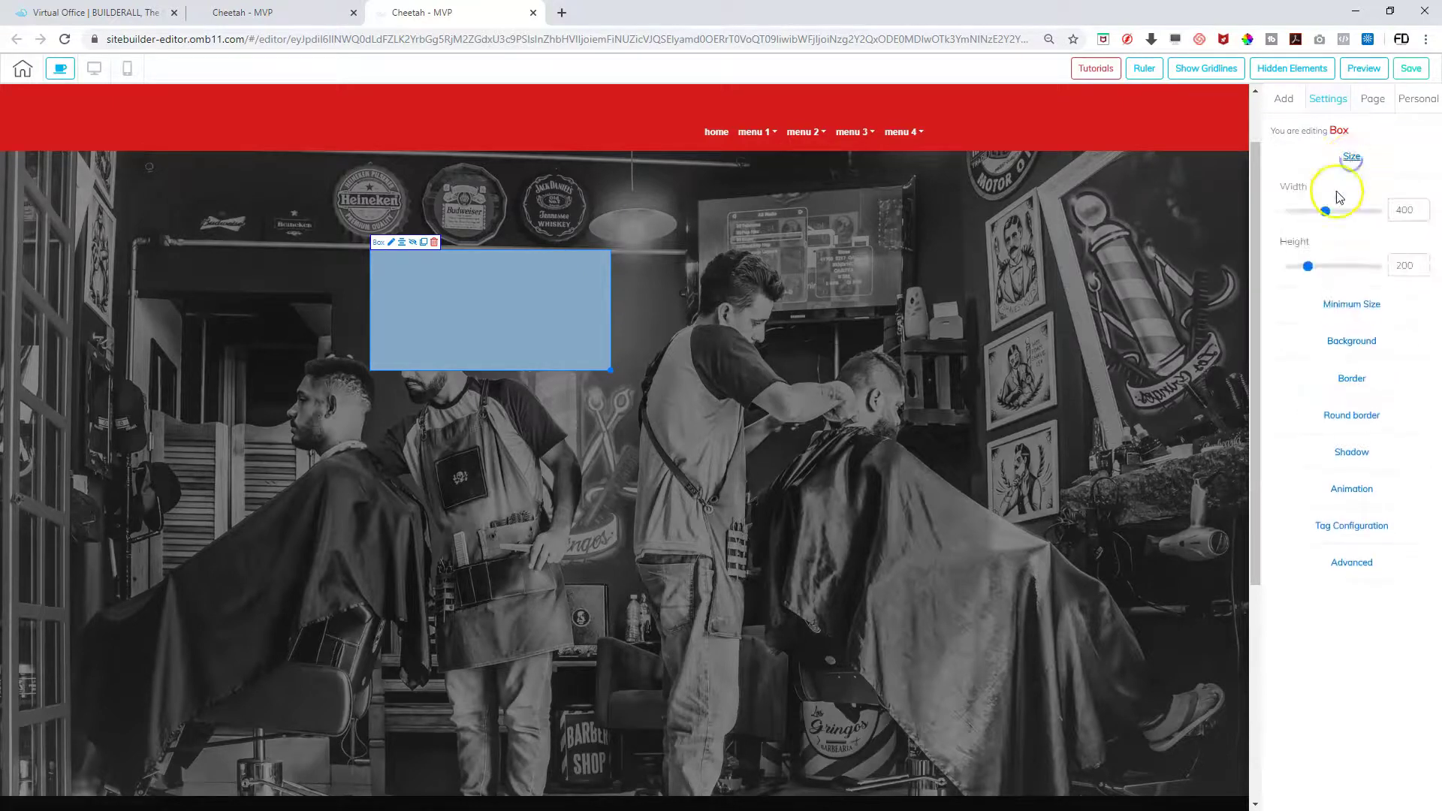
pyautogui.moveTo(1326, 211); pyautogui.dragTo(1334, 214)
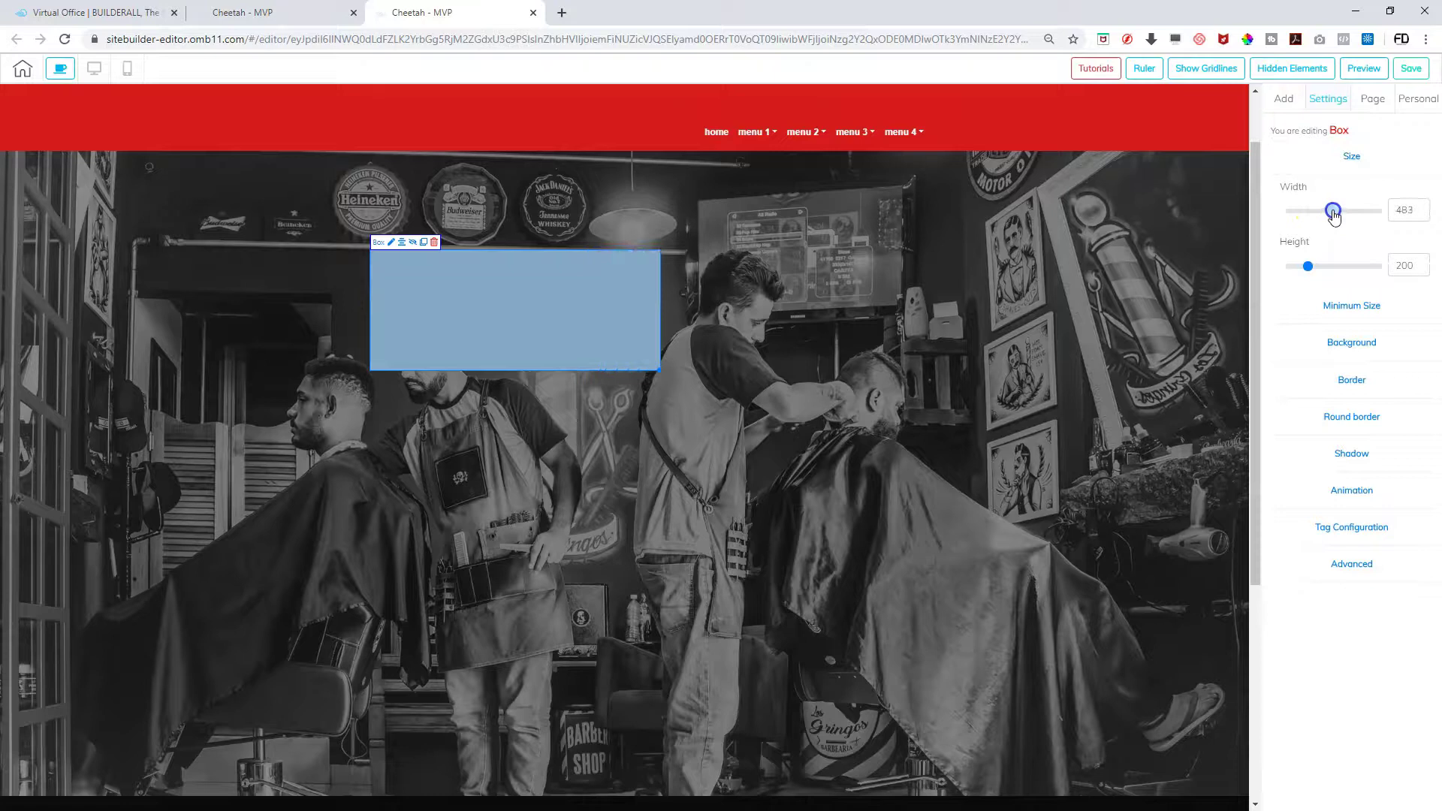
pyautogui.moveTo(1308, 267)
pyautogui.mouseDown()
pyautogui.moveTo(1341, 272)
pyautogui.moveTo(1305, 268)
pyautogui.mouseUp()
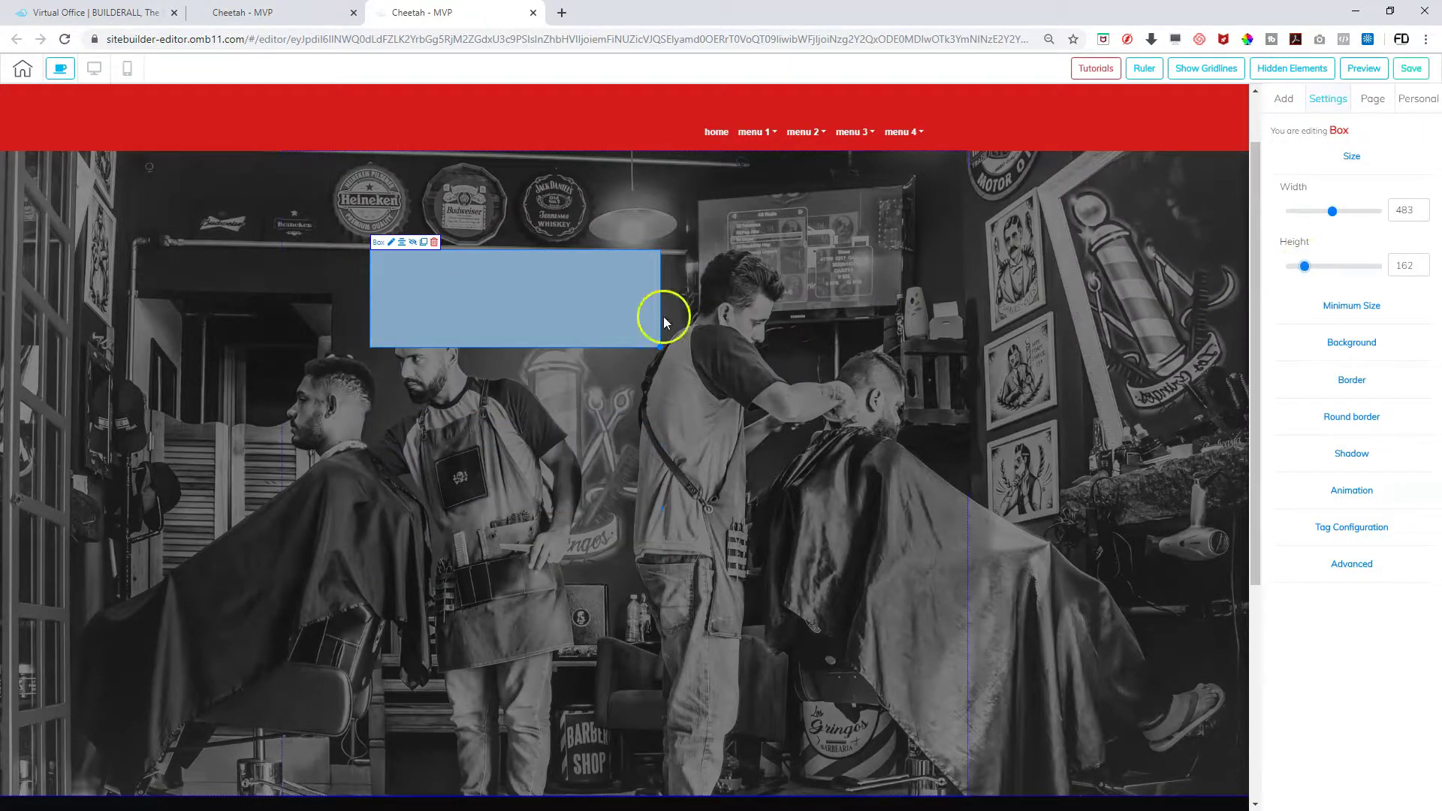
# Enlarge the blue box to a height of about 749 and place it over the middle of the barber shop panel
pyautogui.moveTo(576, 285); pyautogui.dragTo(538, 261)
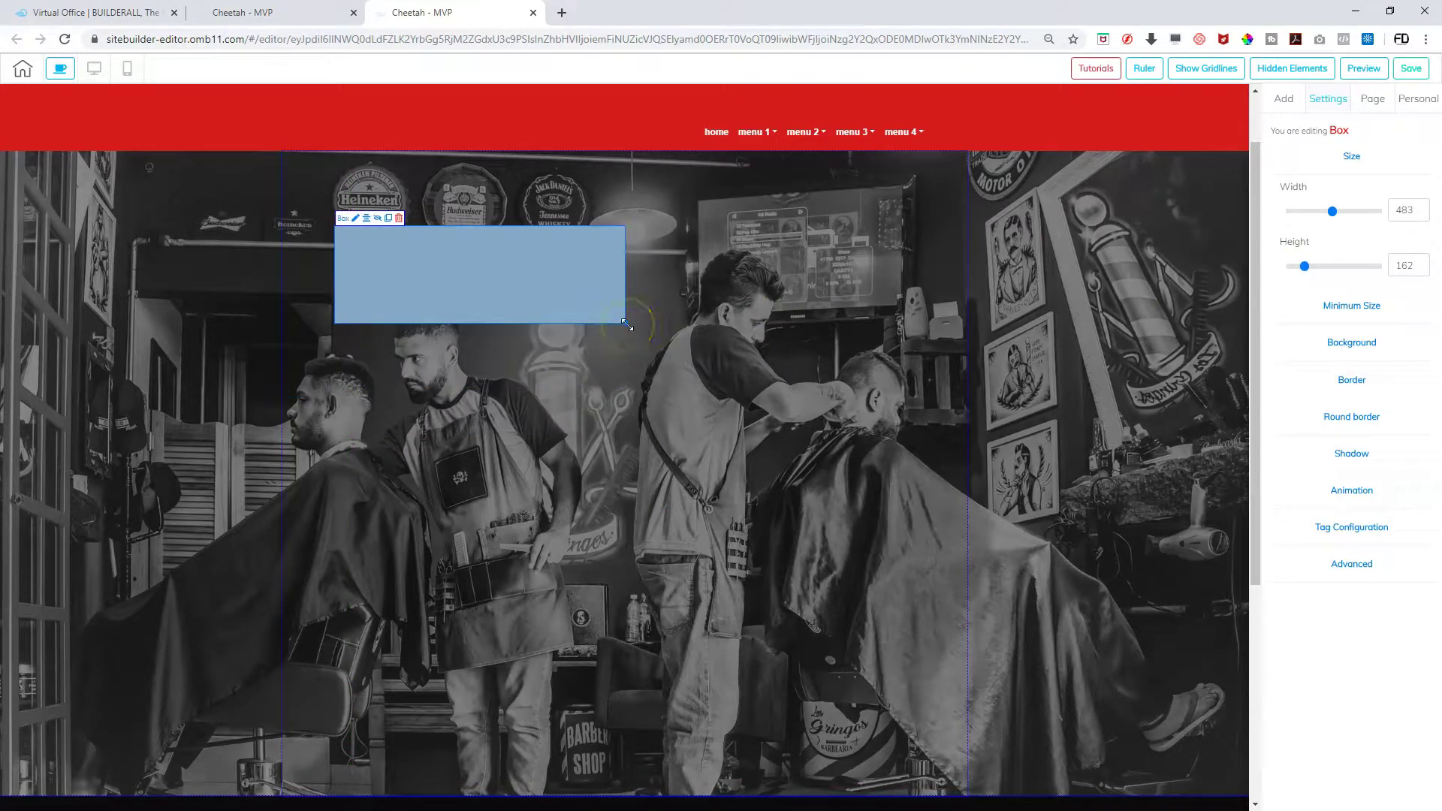
pyautogui.moveTo(628, 325); pyautogui.dragTo(950, 679)
pyautogui.moveTo(779, 596); pyautogui.dragTo(745, 597)
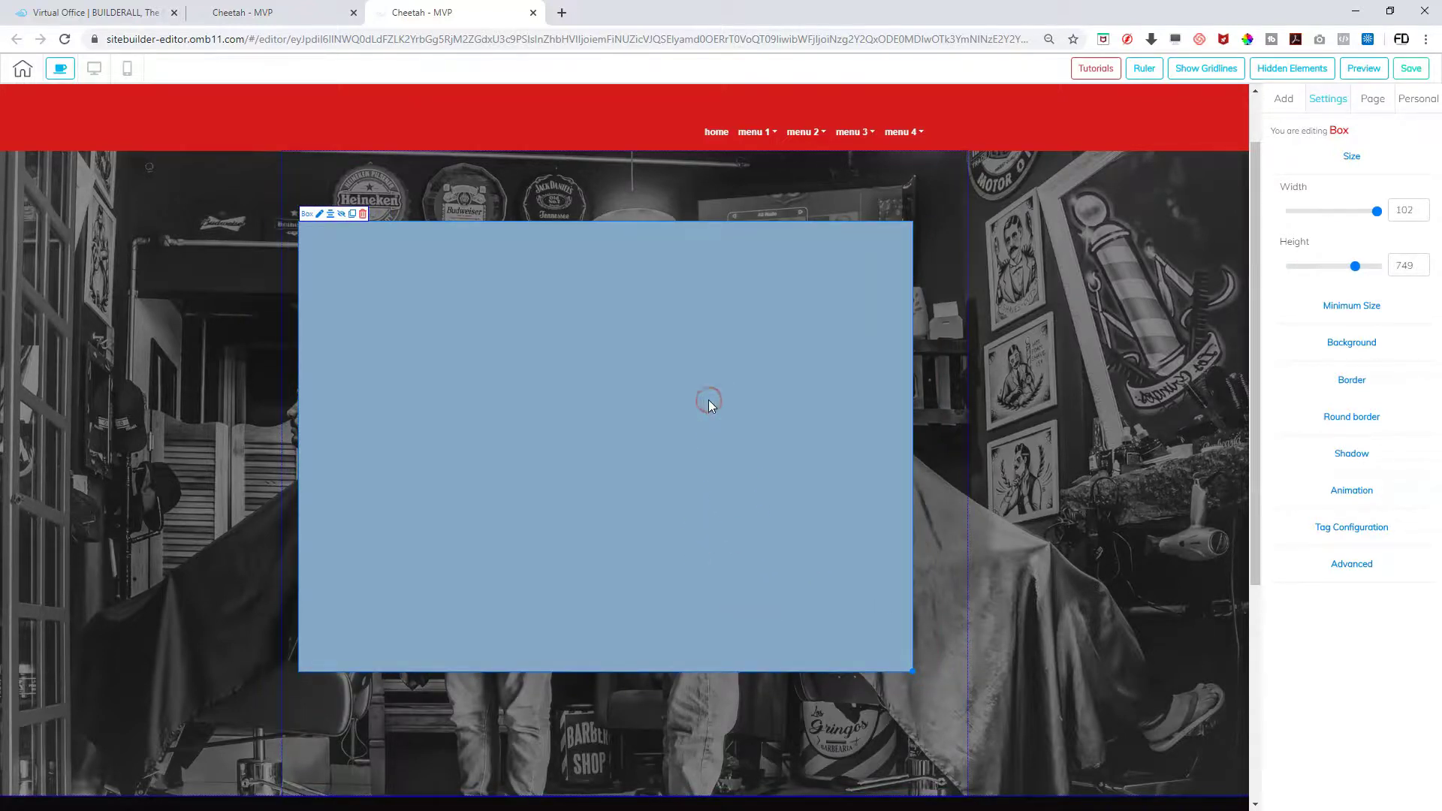
# Change the box's background colour to near-black
pyautogui.click(1351, 342)
pyautogui.moveTo(1305, 396); pyautogui.dragTo(1294, 401)
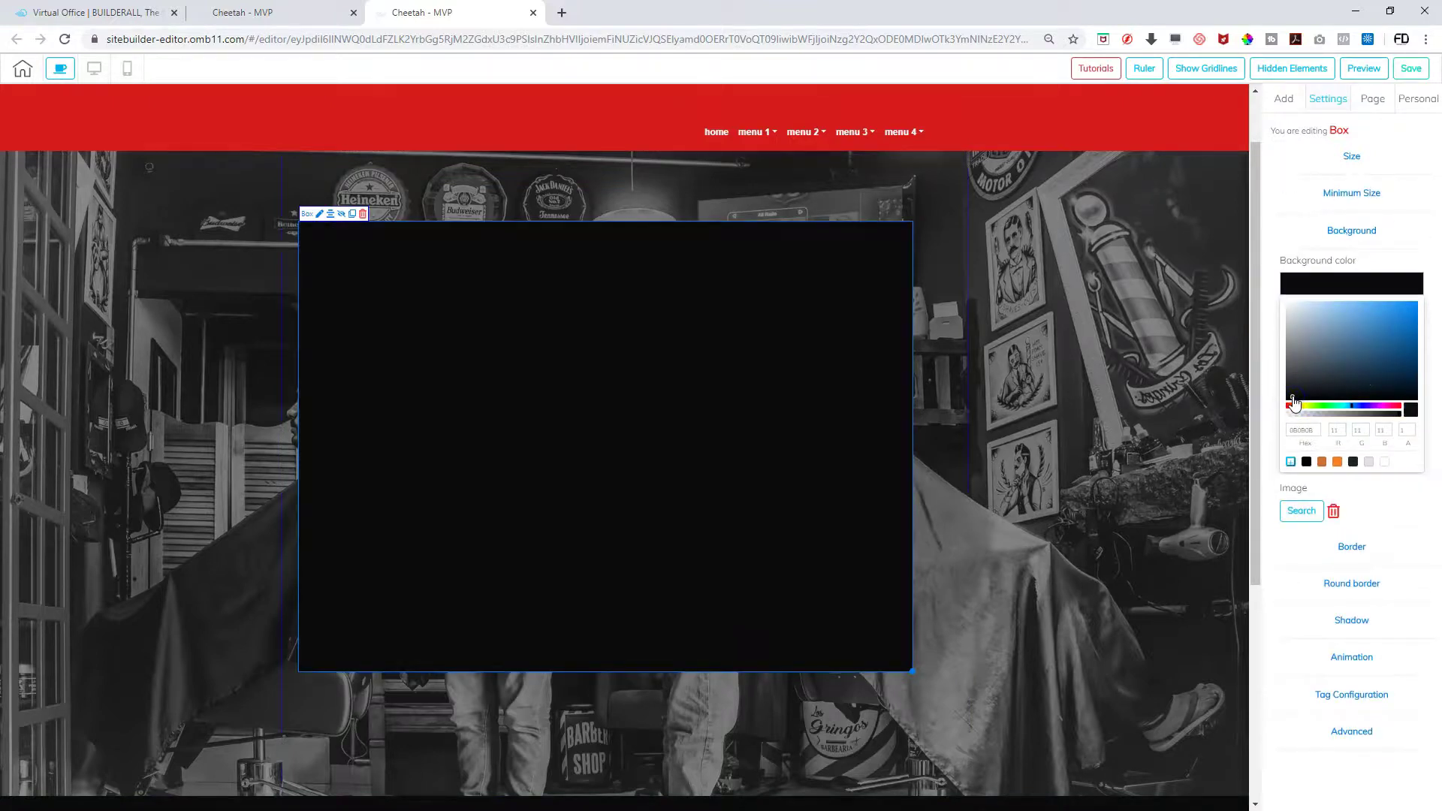
pyautogui.click(1357, 231)
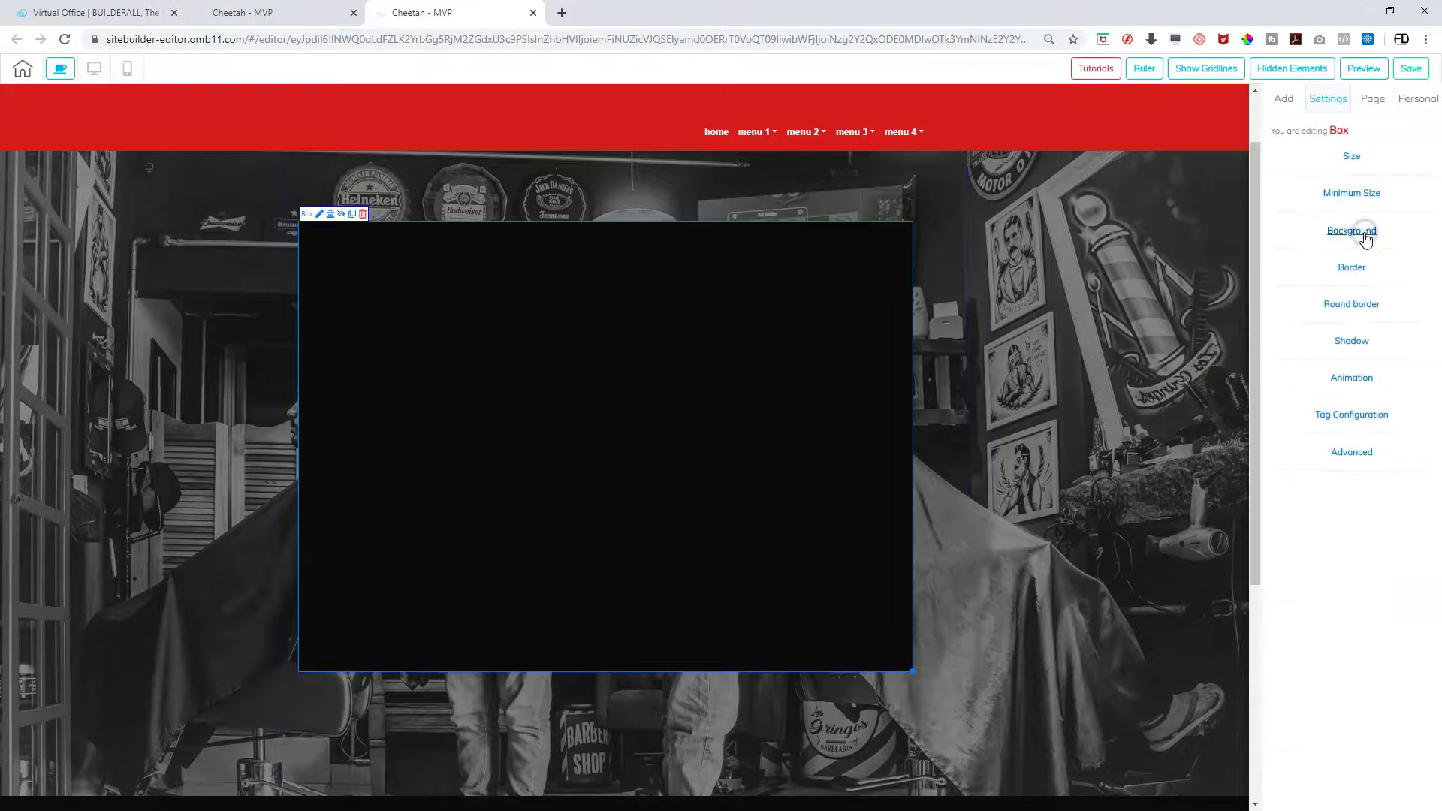
# Give the black box a solid near-white border with a width of 3
pyautogui.click(1356, 268)
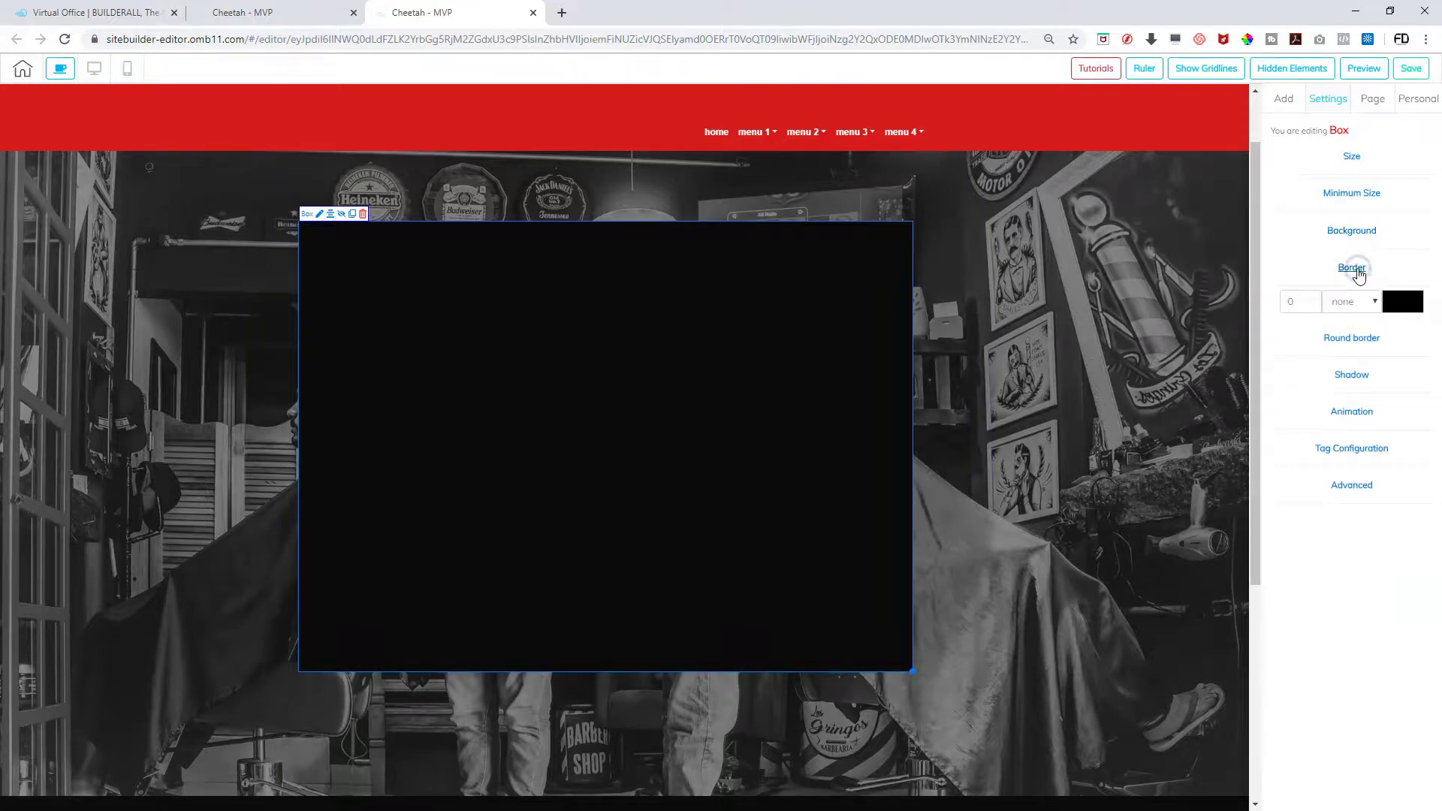
pyautogui.click(1395, 308)
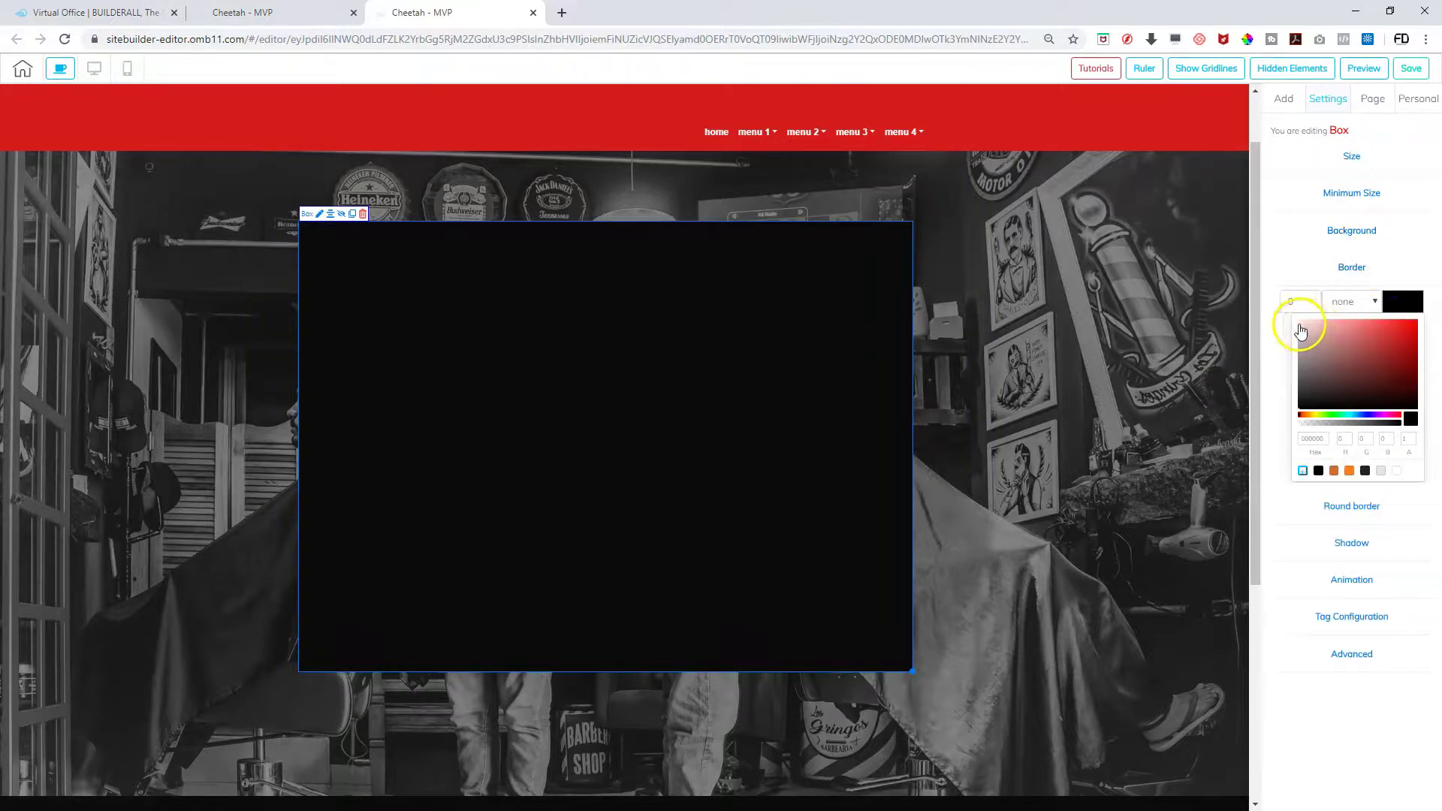
pyautogui.click(1299, 326)
pyautogui.click(1374, 303)
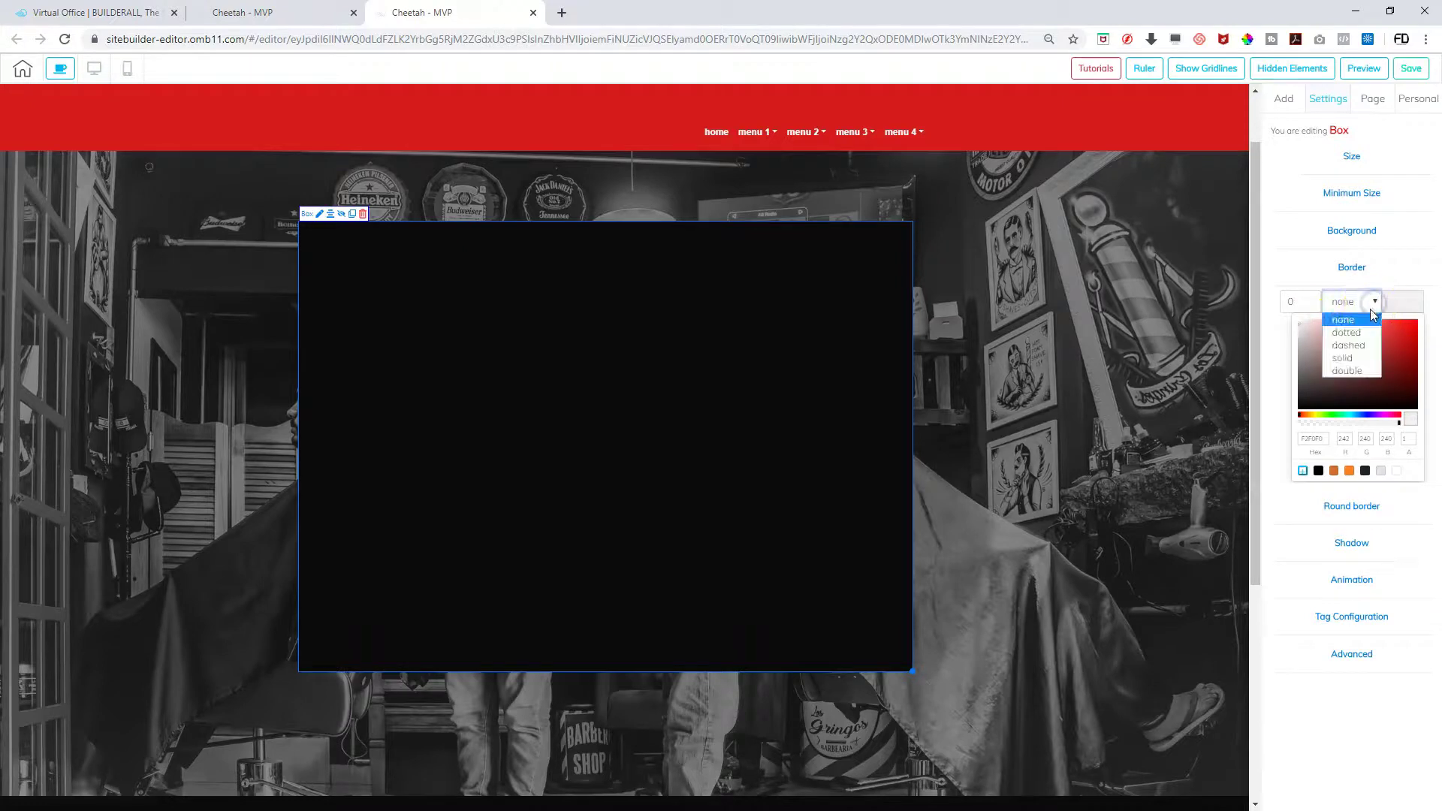
pyautogui.click(1364, 346)
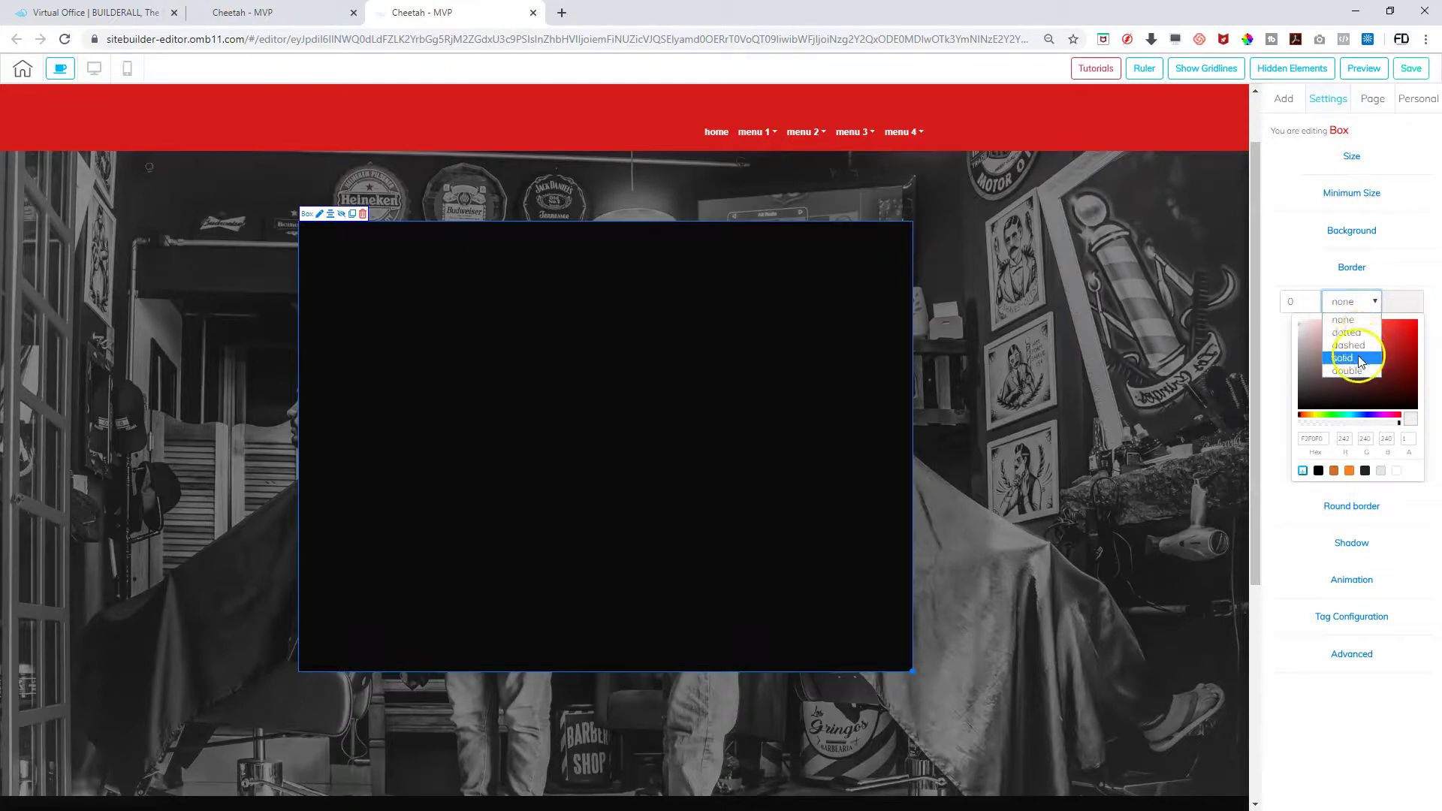
pyautogui.click(1361, 358)
pyautogui.click(1310, 300)
pyautogui.click(1311, 299)
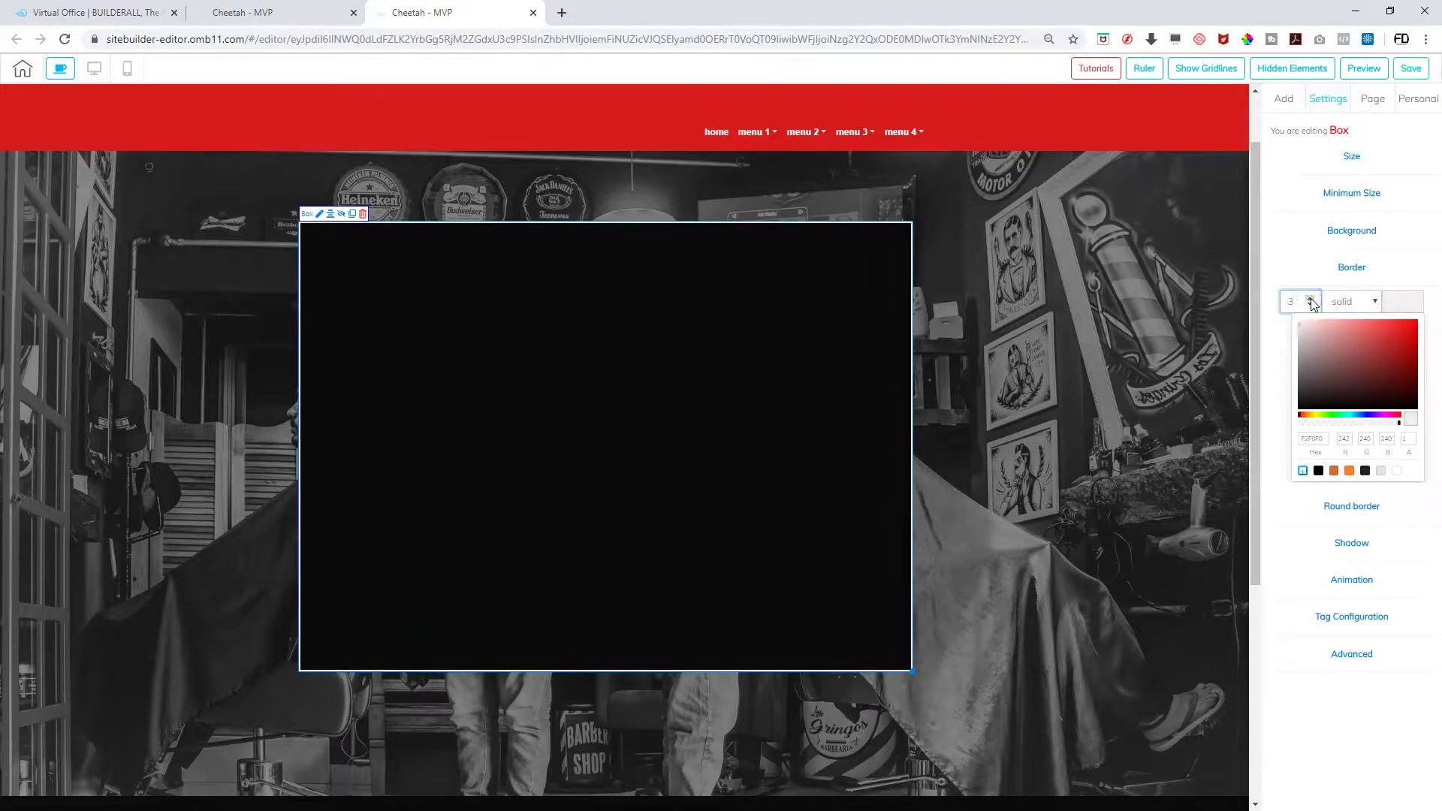
pyautogui.click(1132, 455)
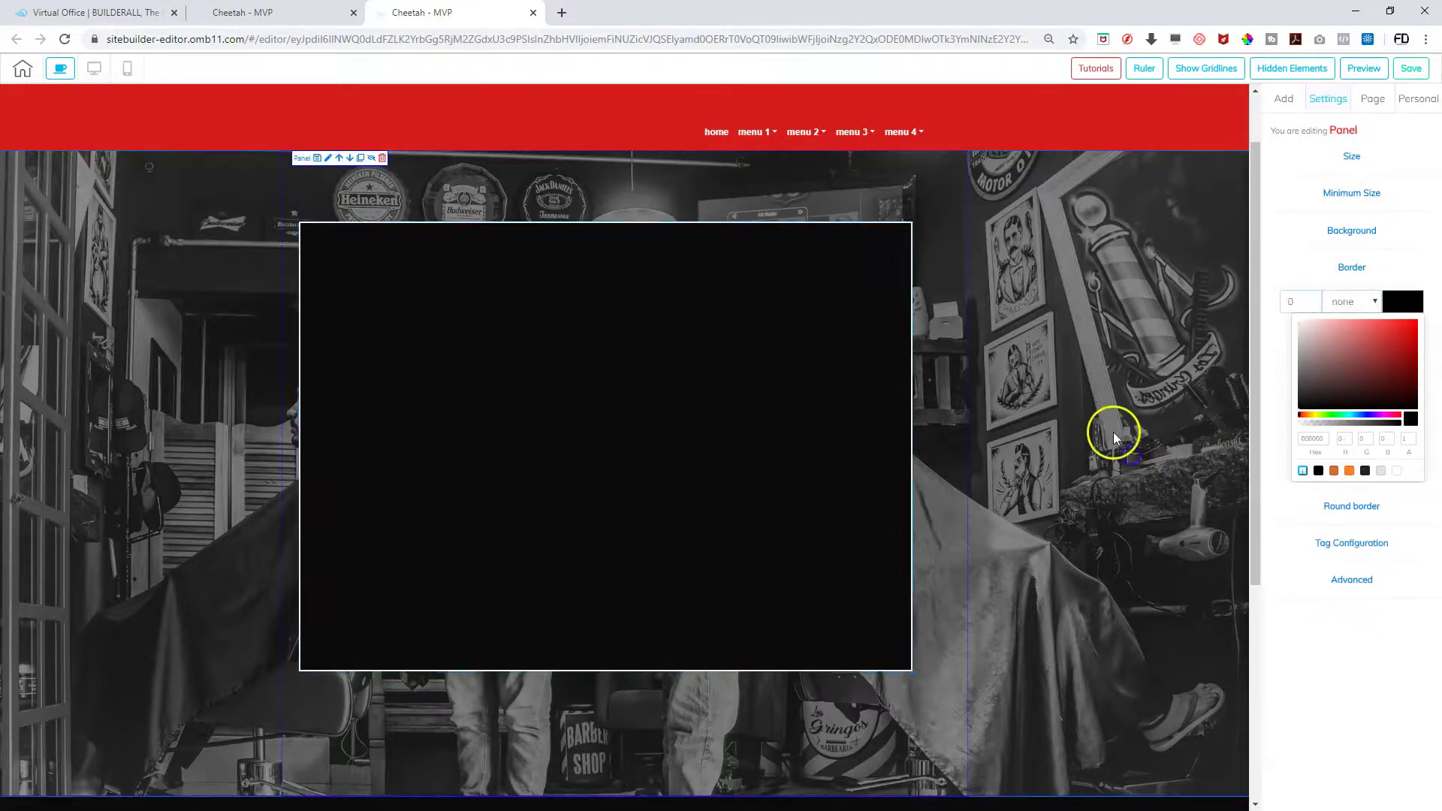
pyautogui.click(561, 376)
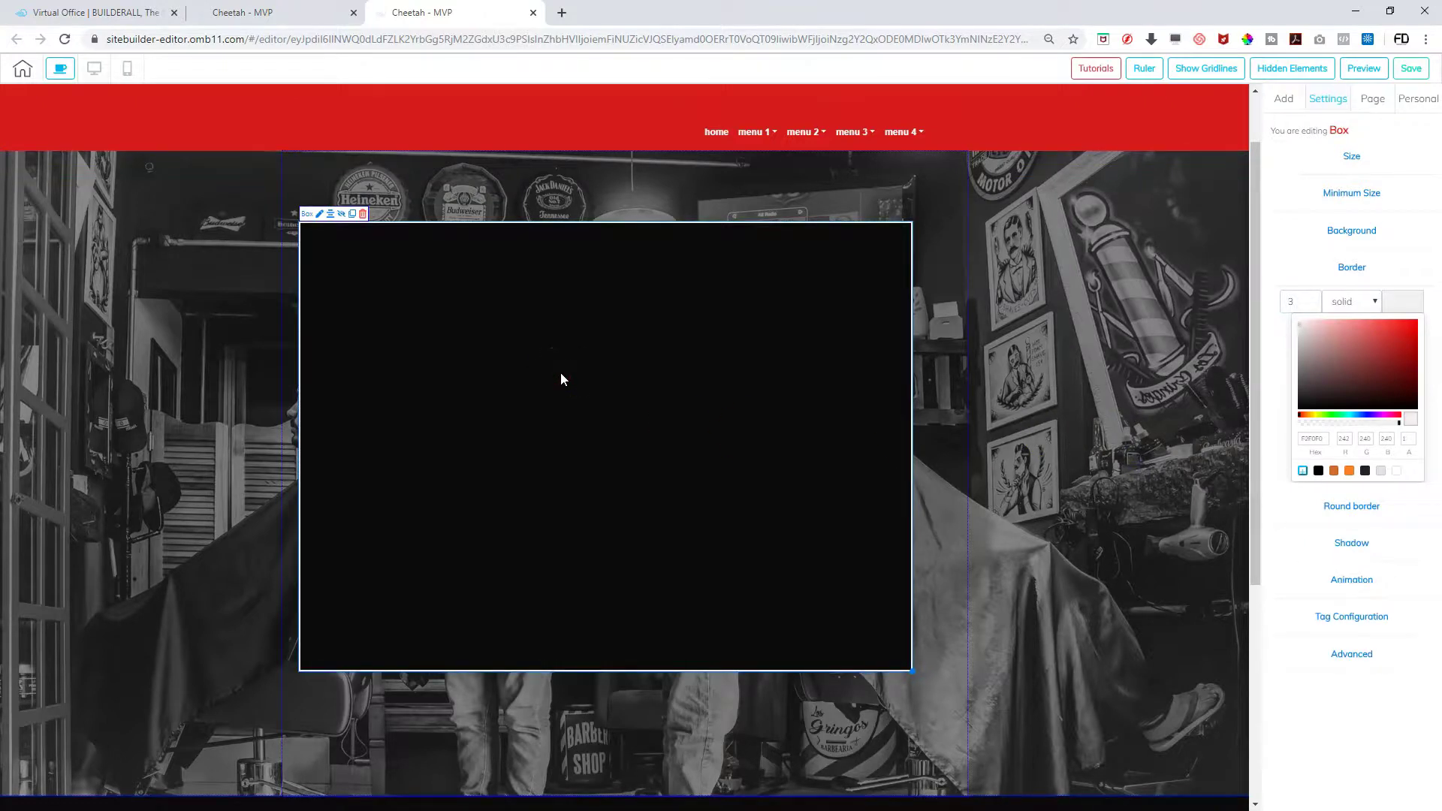
# Add an image element to the left half of the black box
pyautogui.click(1284, 99)
pyautogui.click(1404, 124)
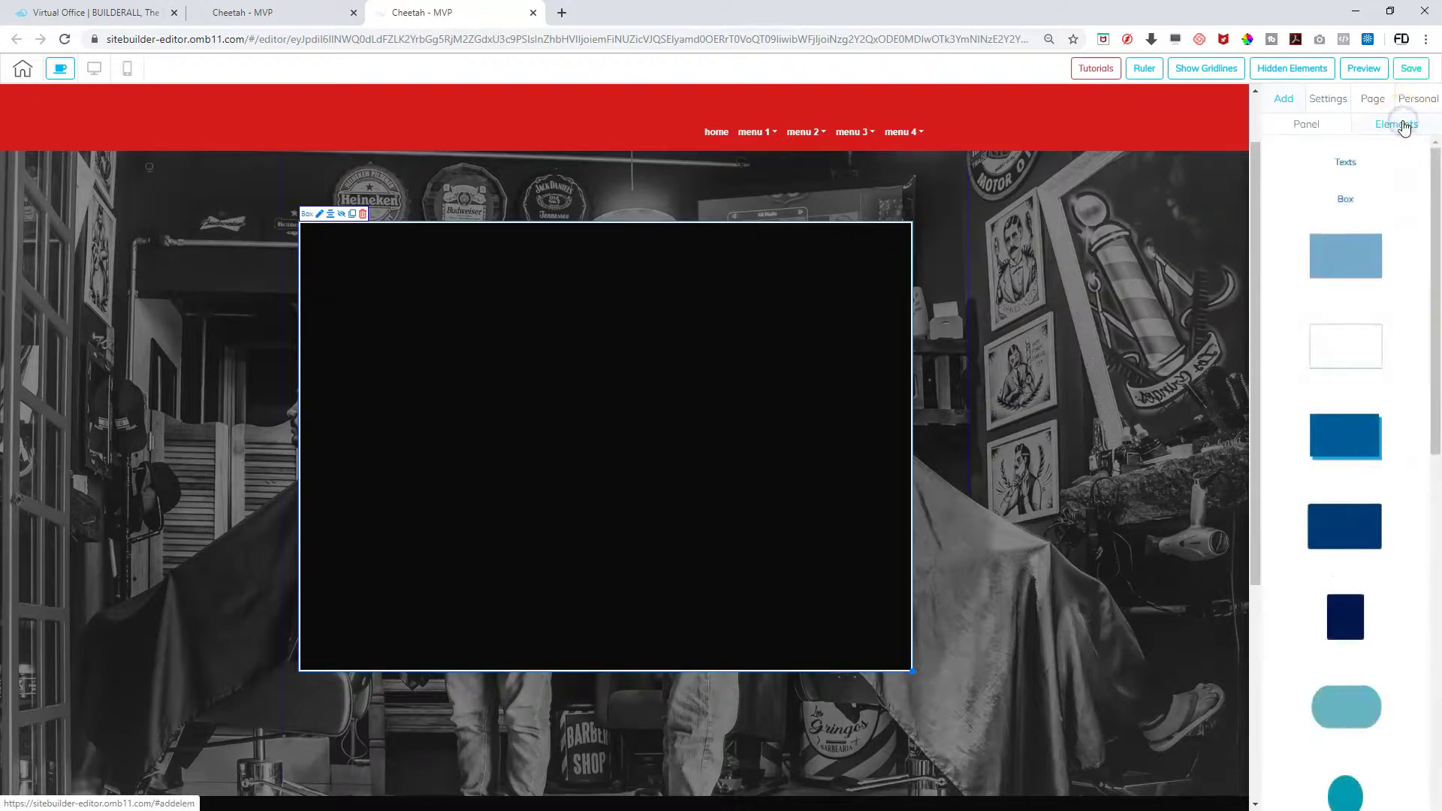
pyautogui.click(1349, 200)
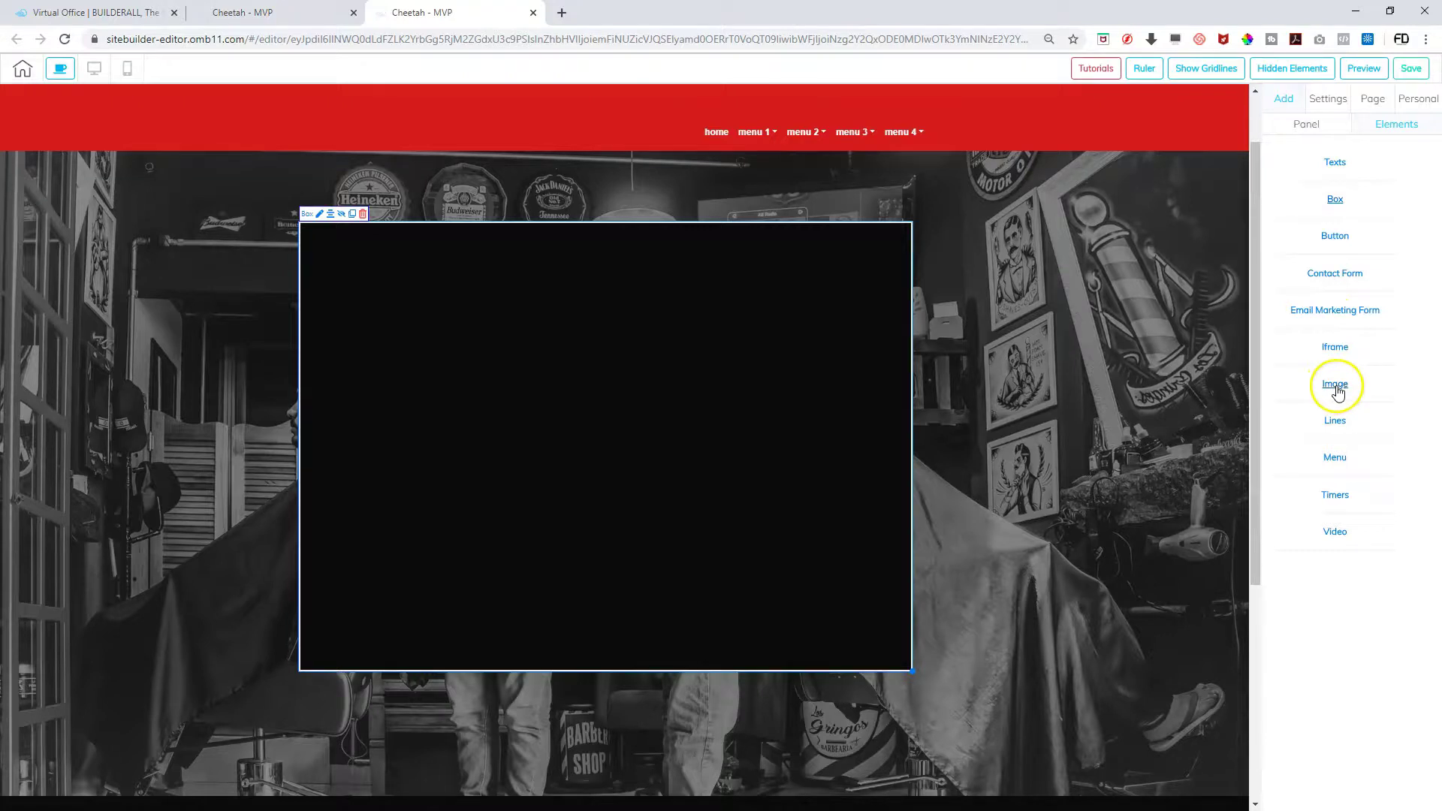
pyautogui.moveTo(1364, 427); pyautogui.dragTo(424, 401)
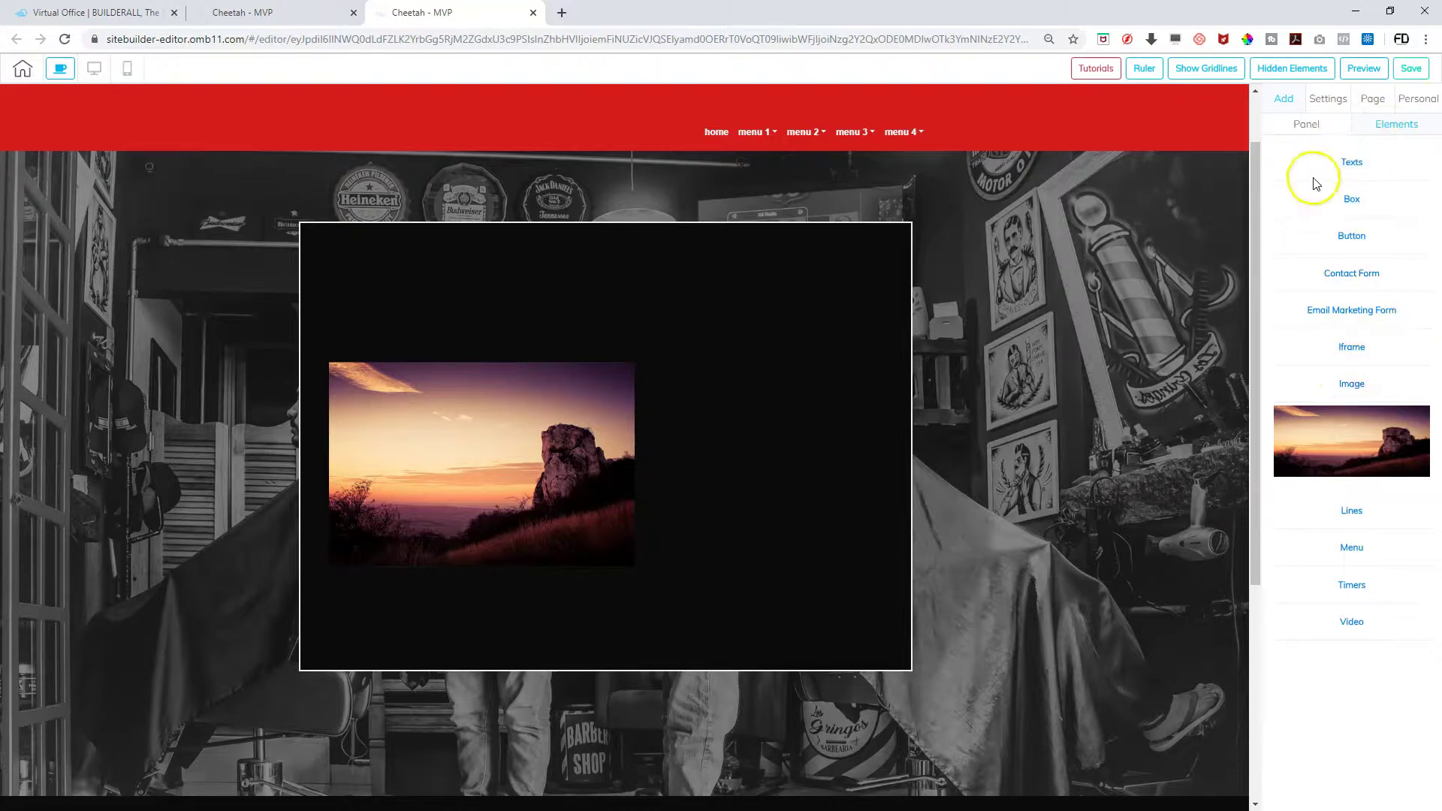
# Replace the sample sunset picture with the barber 103 bw image from the library
pyautogui.click(439, 404)
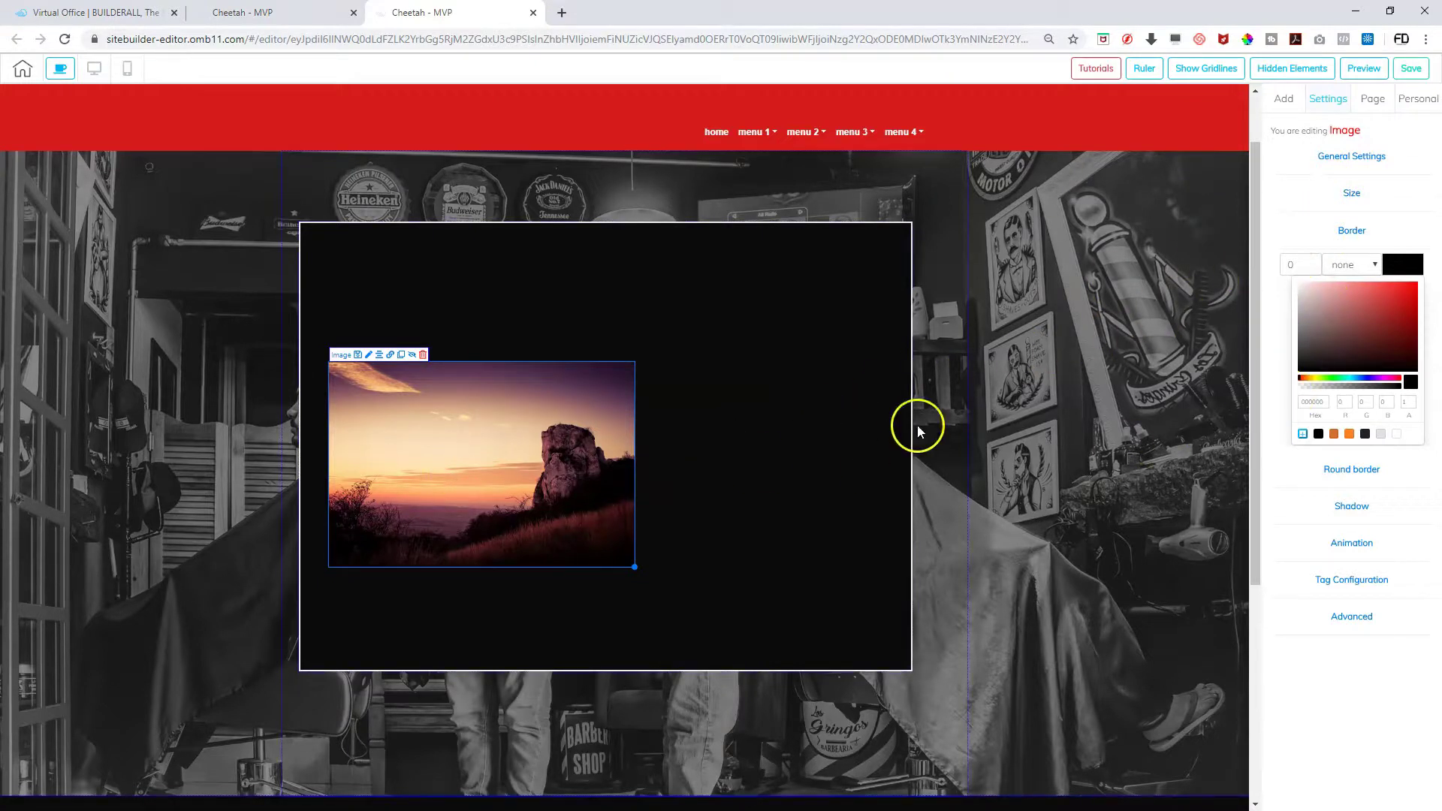
pyautogui.click(1356, 158)
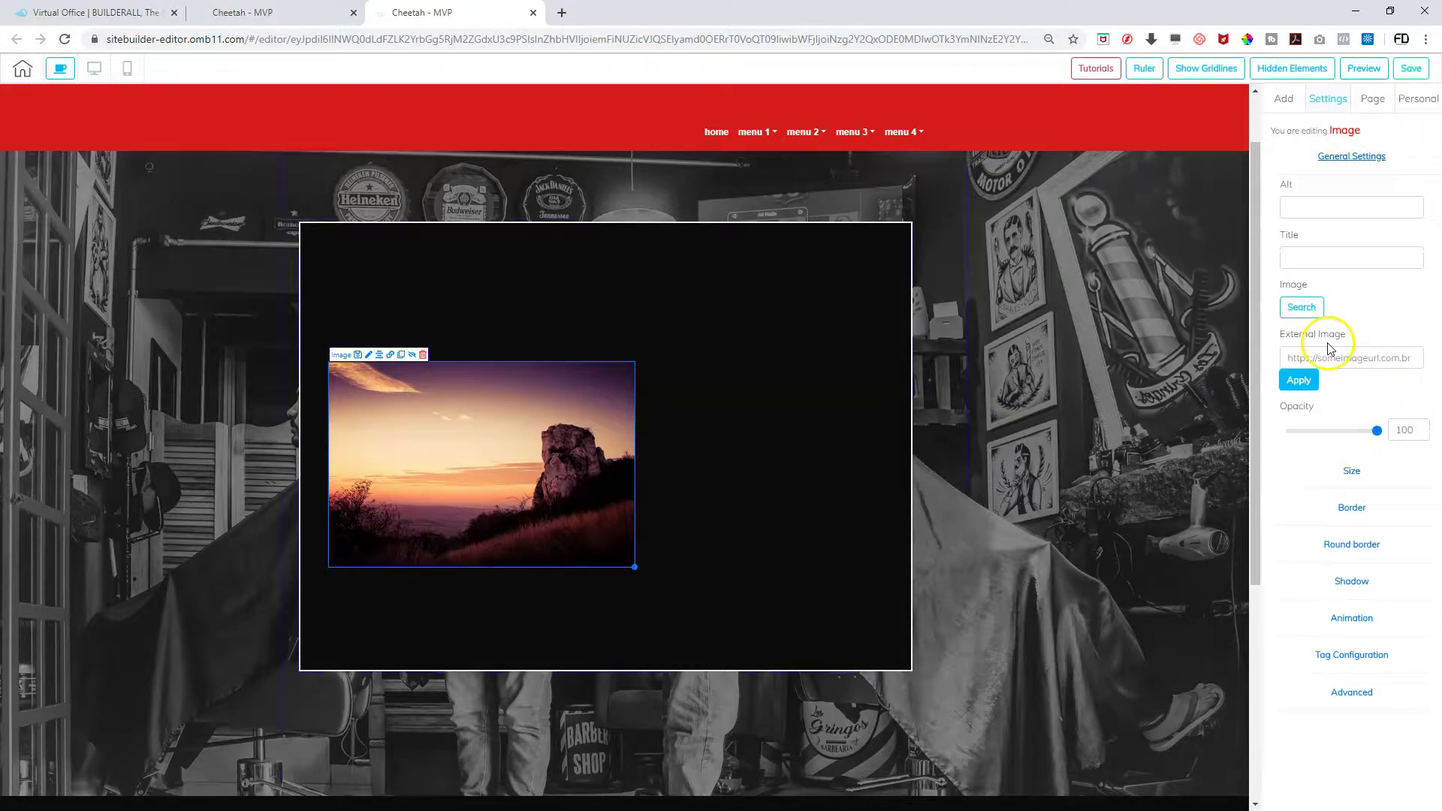
pyautogui.click(1303, 310)
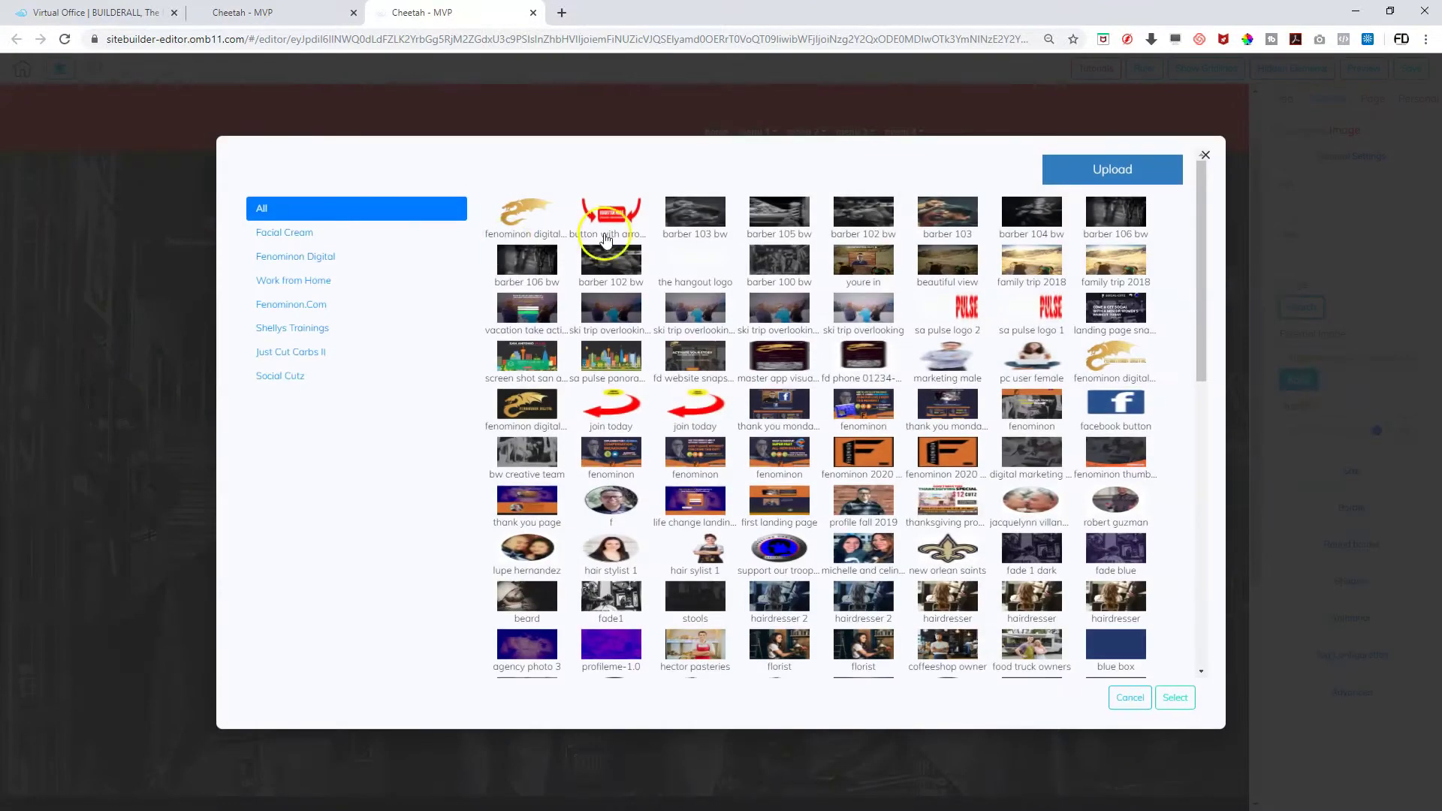
pyautogui.click(704, 225)
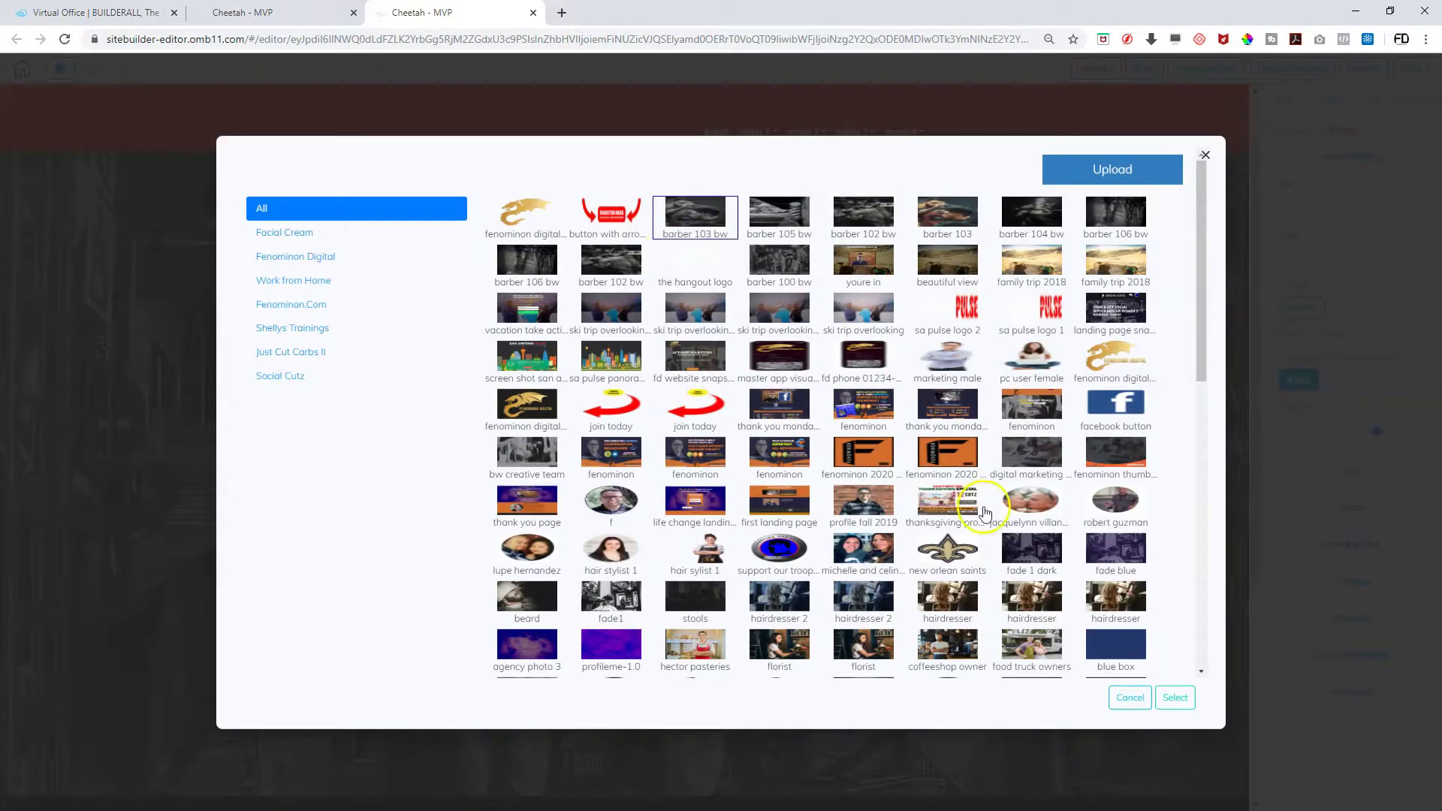
pyautogui.click(1163, 698)
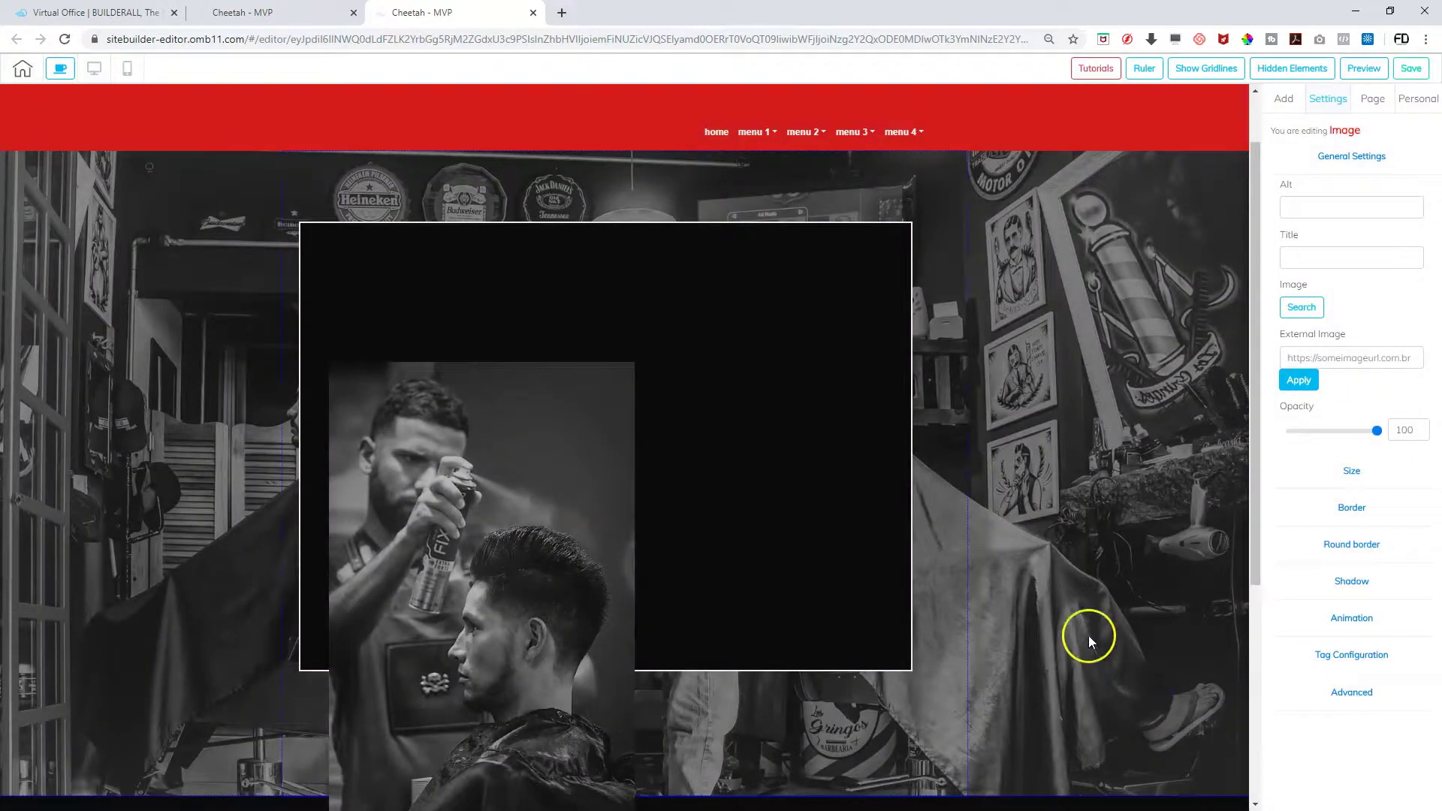
# Shrink the barber photo and place it in the lower left area of the black box
pyautogui.moveTo(520, 634); pyautogui.dragTo(517, 467)
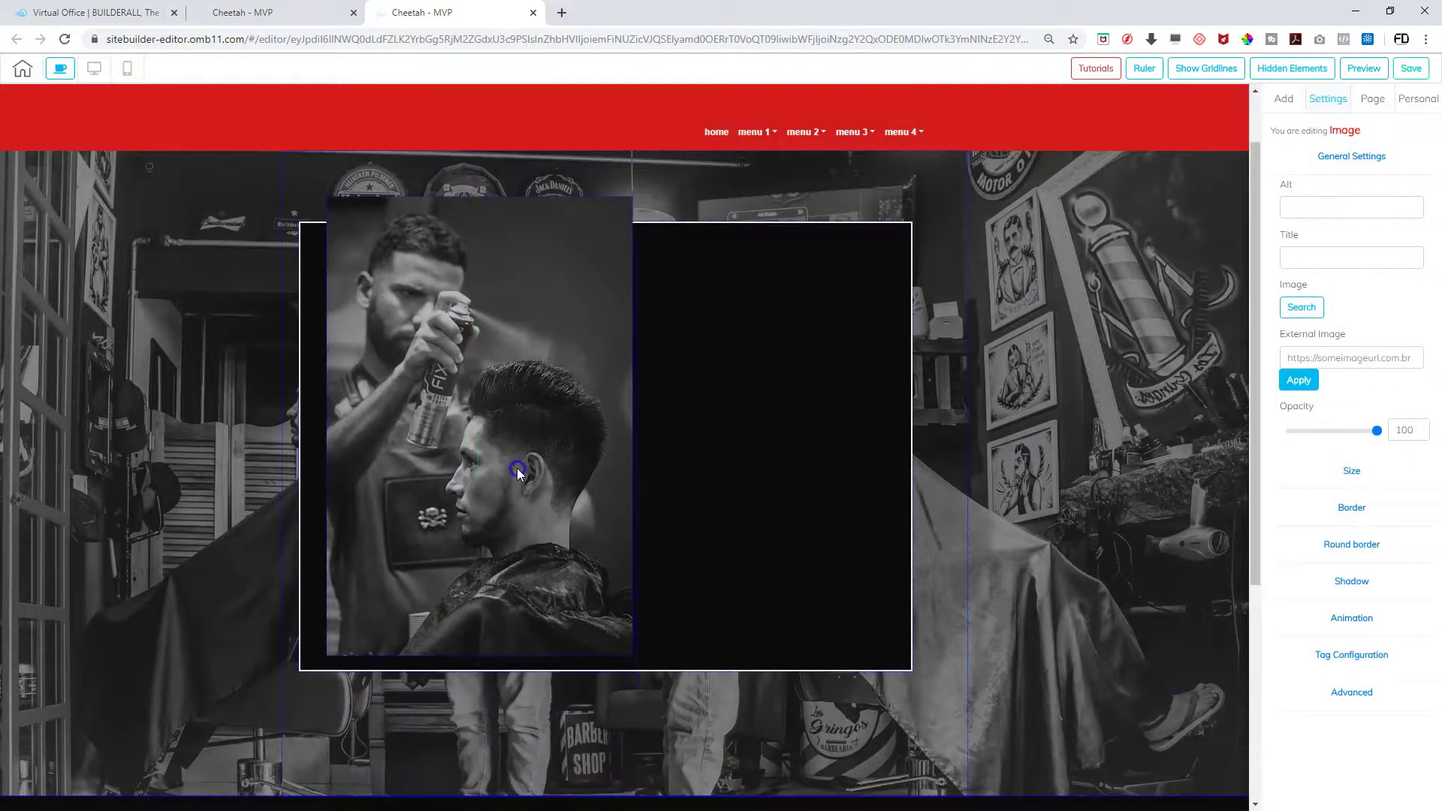
pyautogui.click(547, 513)
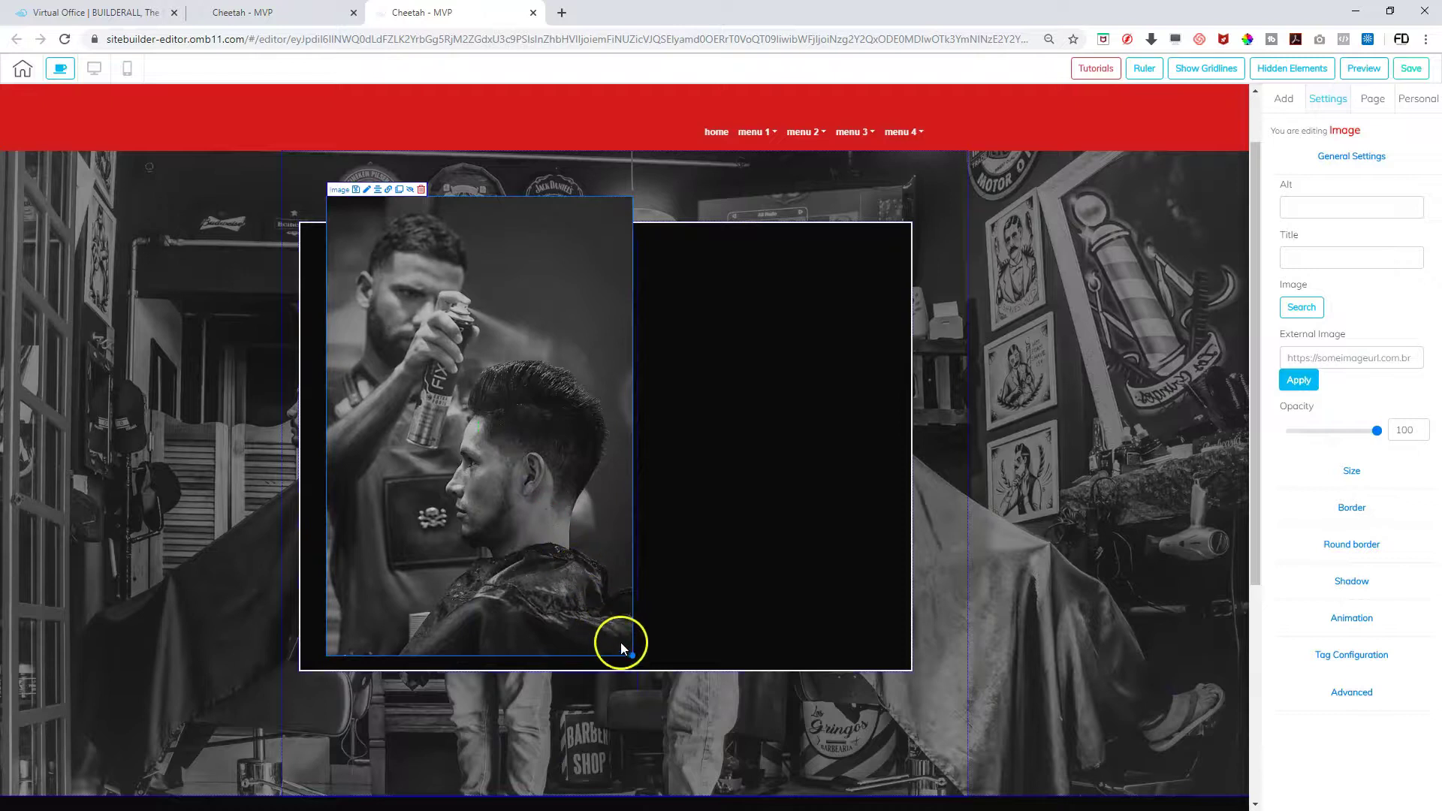
pyautogui.moveTo(631, 657); pyautogui.dragTo(457, 331)
pyautogui.moveTo(395, 296); pyautogui.dragTo(437, 489)
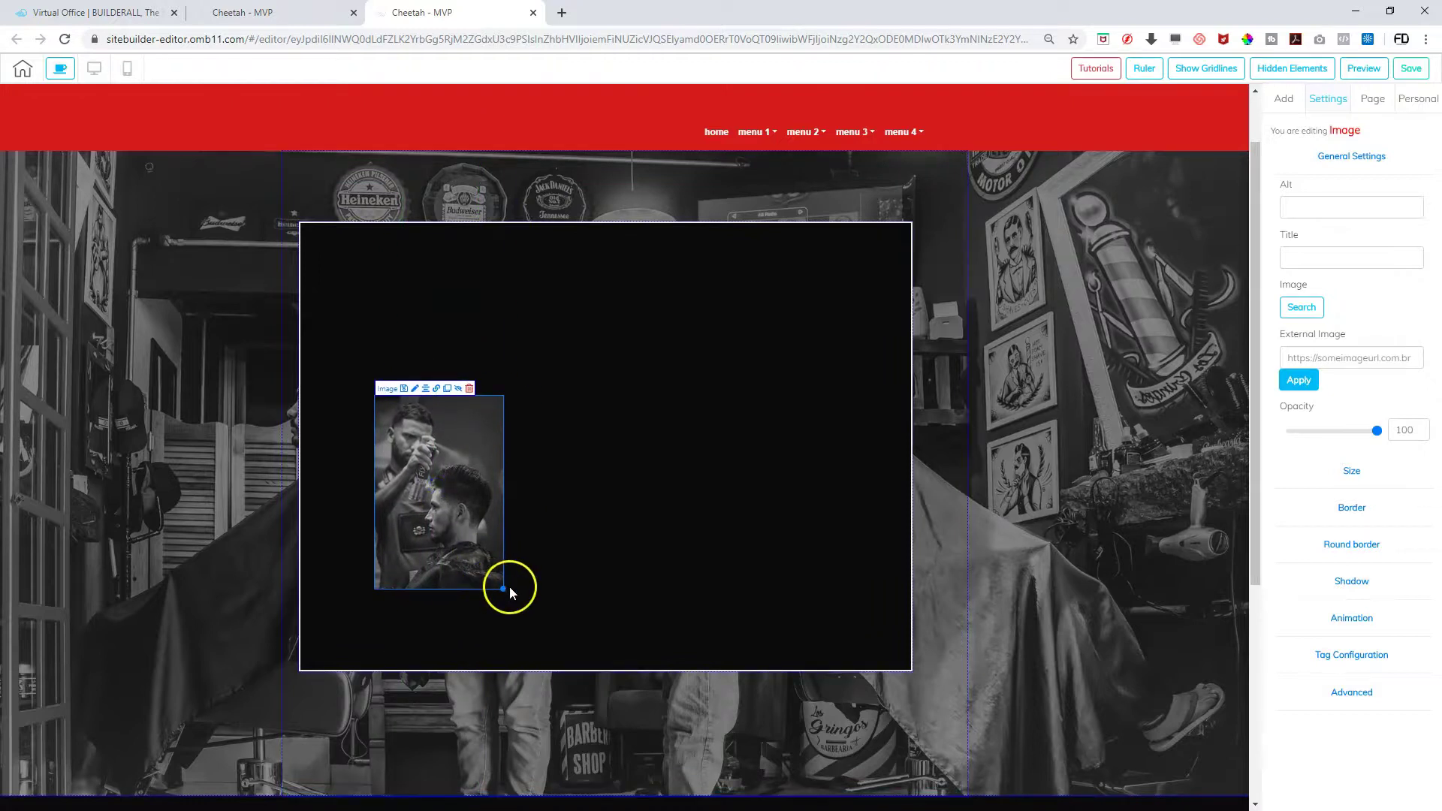
pyautogui.click(502, 592)
pyautogui.click(504, 590)
pyautogui.moveTo(505, 592)
pyautogui.mouseDown()
pyautogui.moveTo(565, 632)
pyautogui.moveTo(534, 622)
pyautogui.moveTo(547, 616)
pyautogui.moveTo(500, 573)
pyautogui.mouseUp()
pyautogui.click(503, 585)
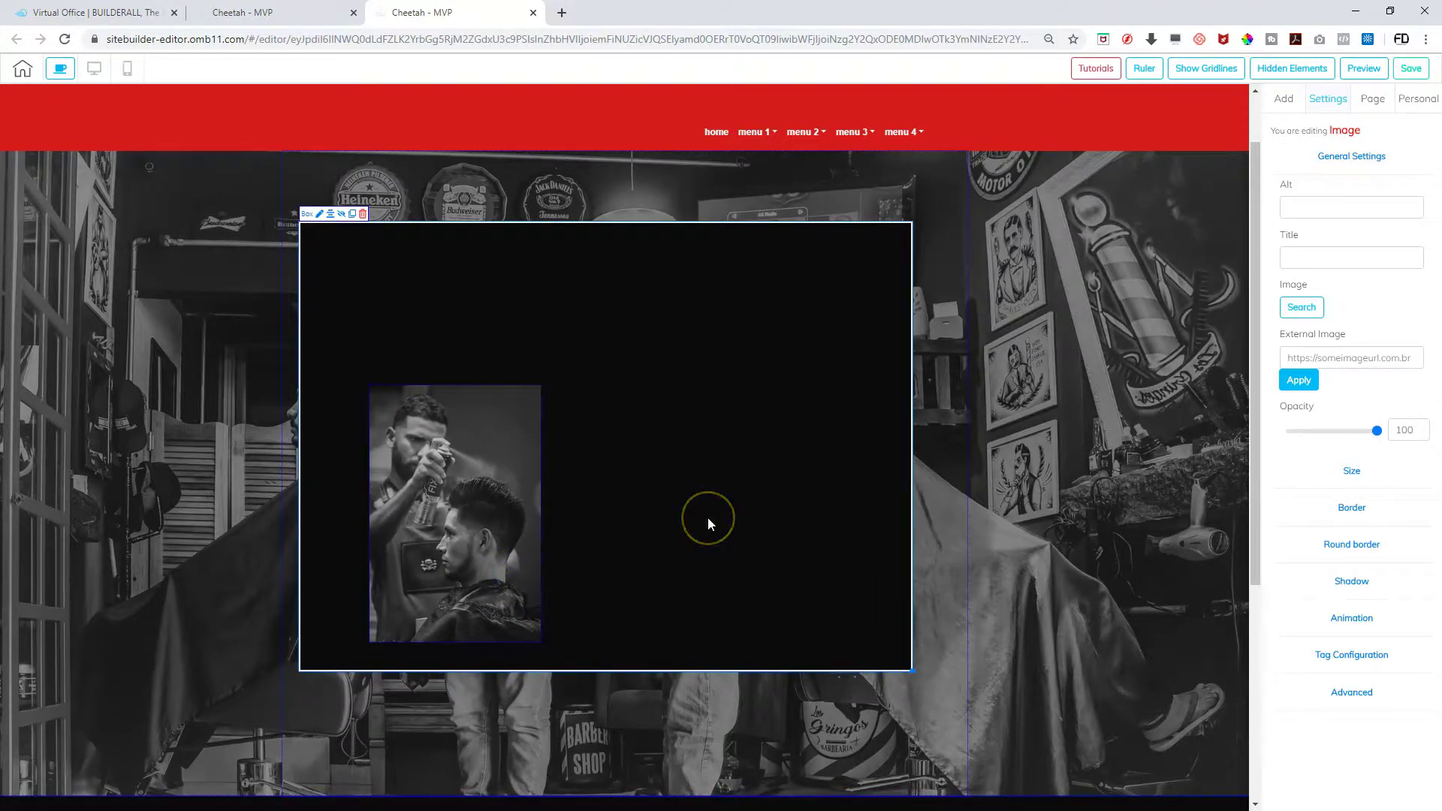
# Give the barber photo a solid dark grey border with a width of 5
pyautogui.click(436, 419)
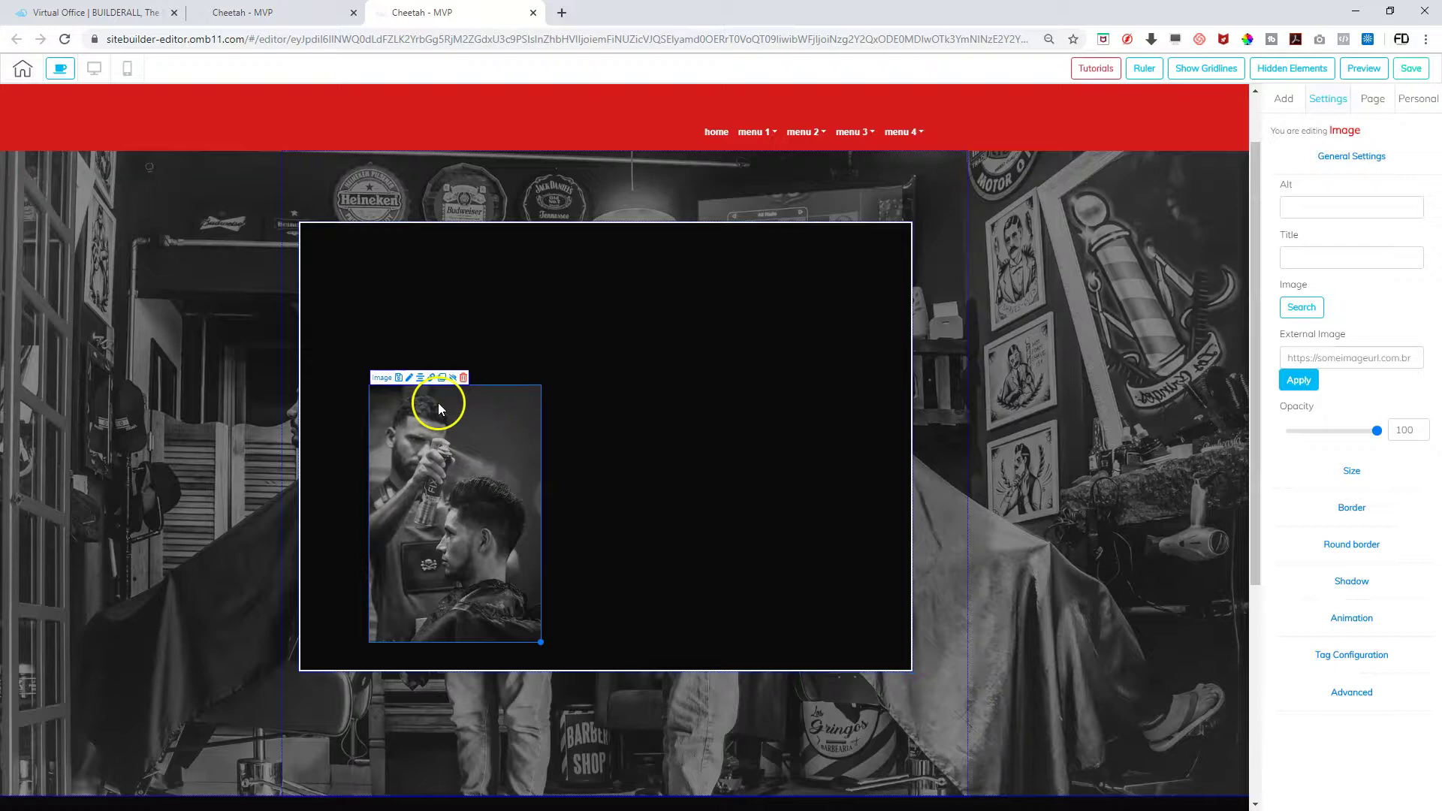
pyautogui.click(1352, 508)
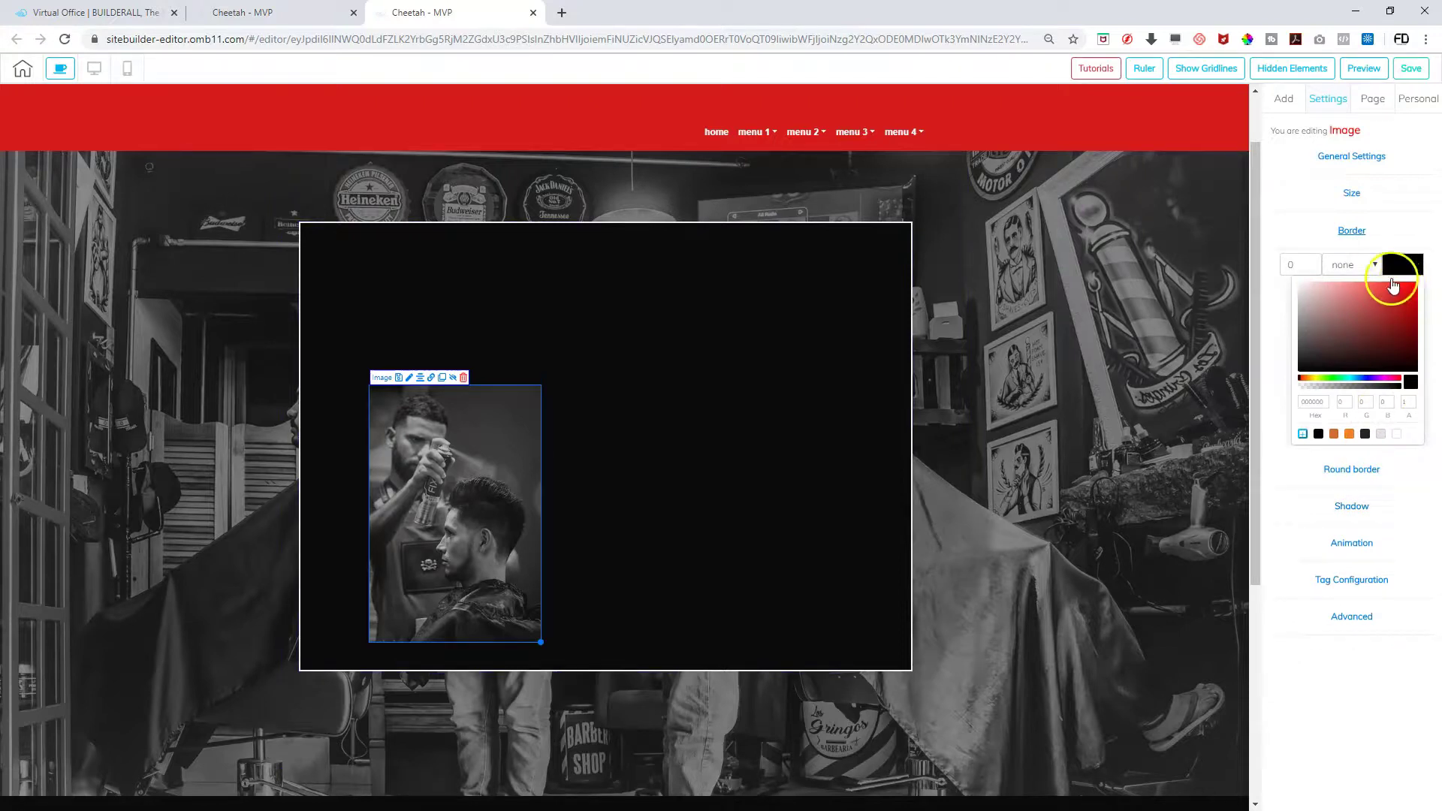
pyautogui.click(1379, 268)
pyautogui.click(1353, 289)
pyautogui.click(1411, 270)
pyautogui.click(1402, 265)
pyautogui.click(1308, 342)
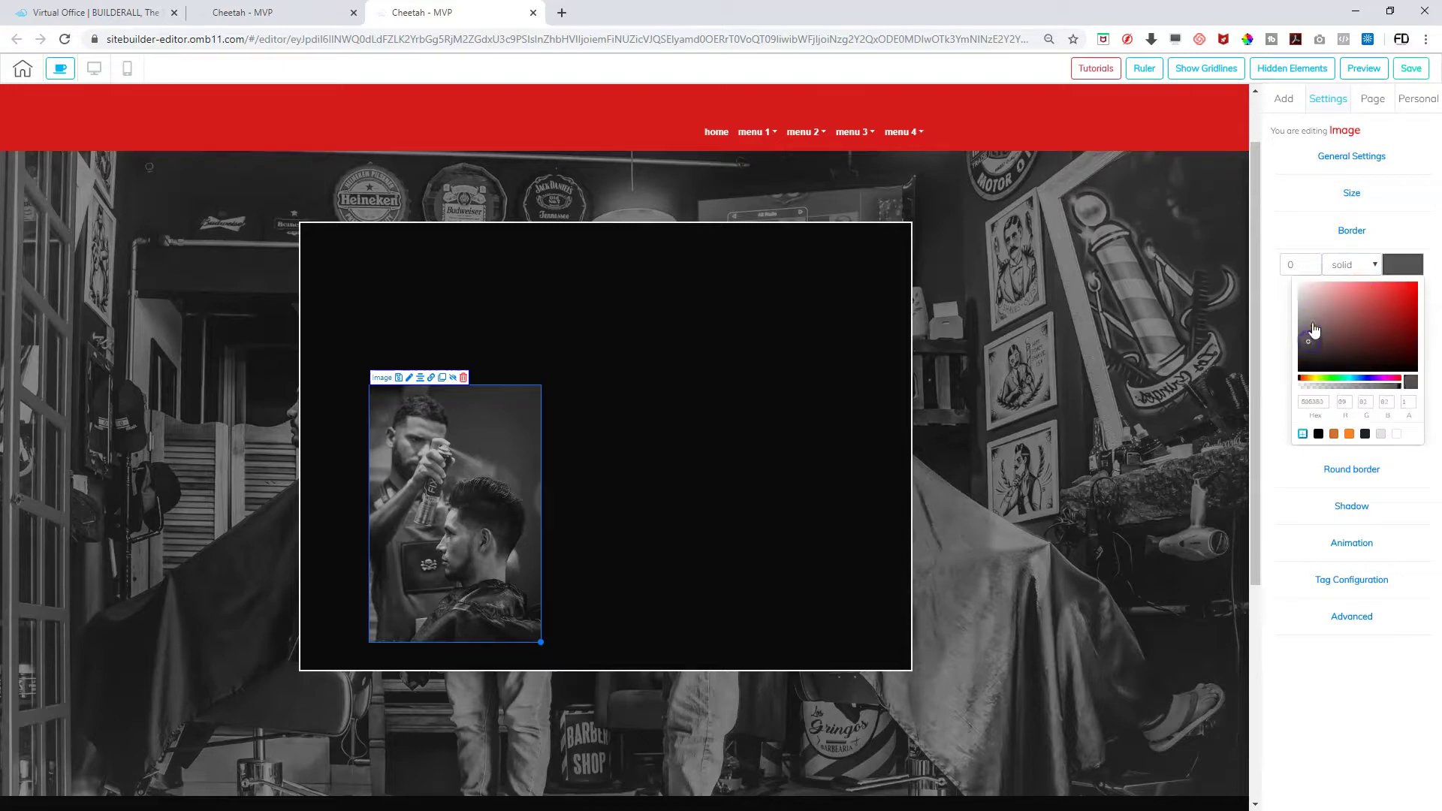
pyautogui.click(1311, 263)
pyautogui.click(1310, 263)
pyautogui.click(1311, 263)
pyautogui.click(1311, 263)
pyautogui.click(1311, 263)
pyautogui.click(1041, 325)
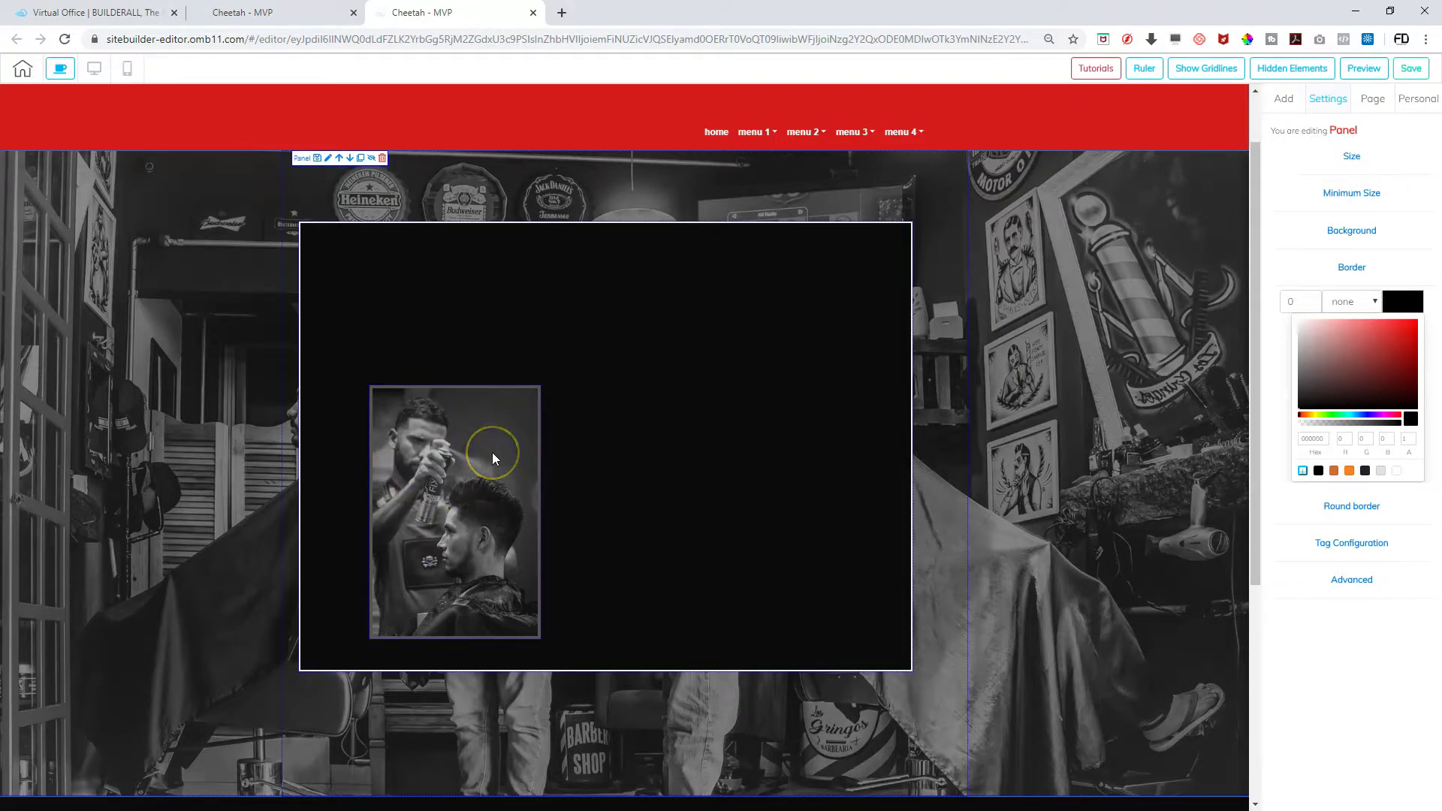
# Copy the hex code of the barber photo's border colour
pyautogui.click(508, 396)
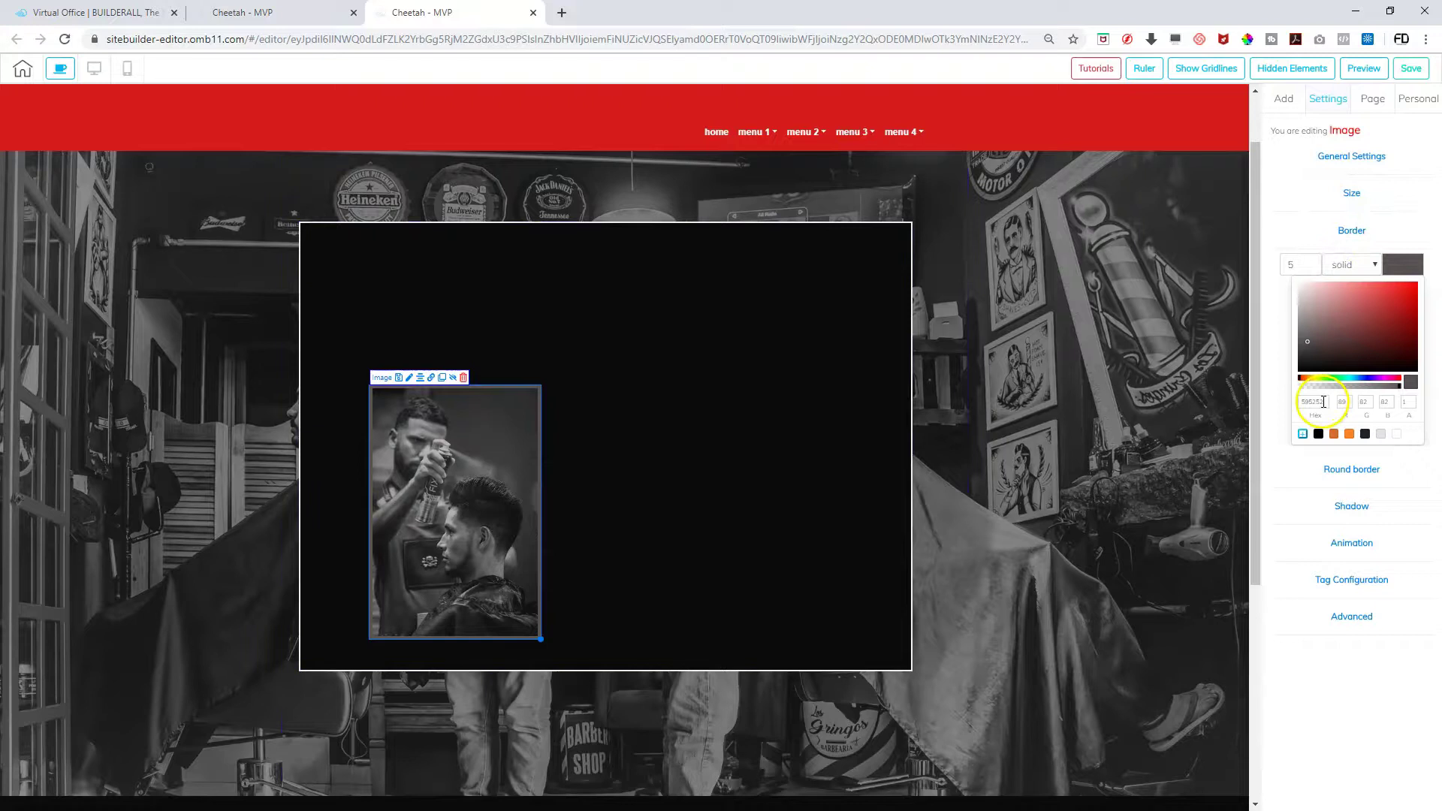
pyautogui.moveTo(1328, 405); pyautogui.dragTo(1304, 405)
pyautogui.rightClick(1307, 404)
pyautogui.click(1287, 453)
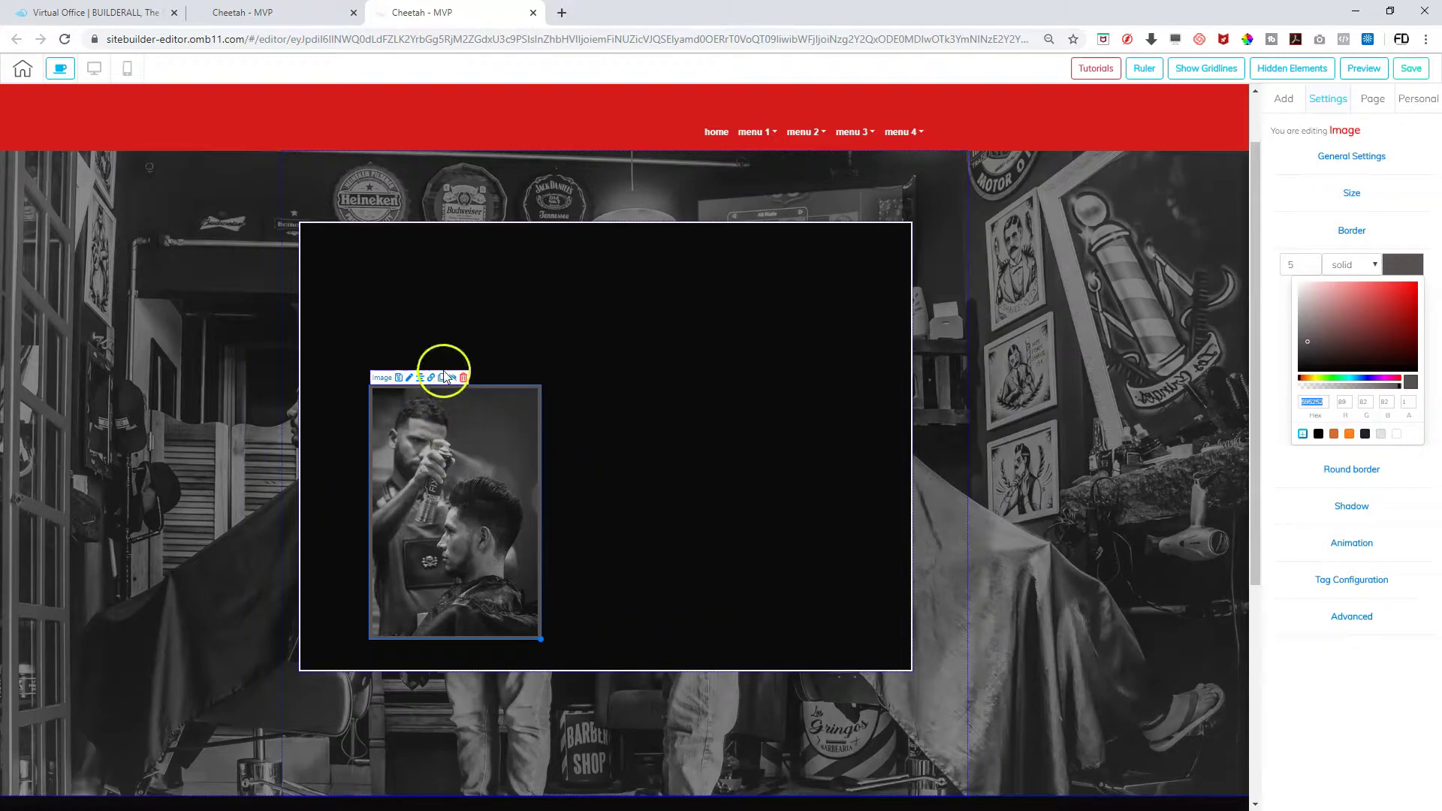
# Nudge the barber photo up and left, duplicate it, and place the copy to its right inside the black box
pyautogui.click(451, 415)
pyautogui.moveTo(453, 418); pyautogui.dragTo(444, 404)
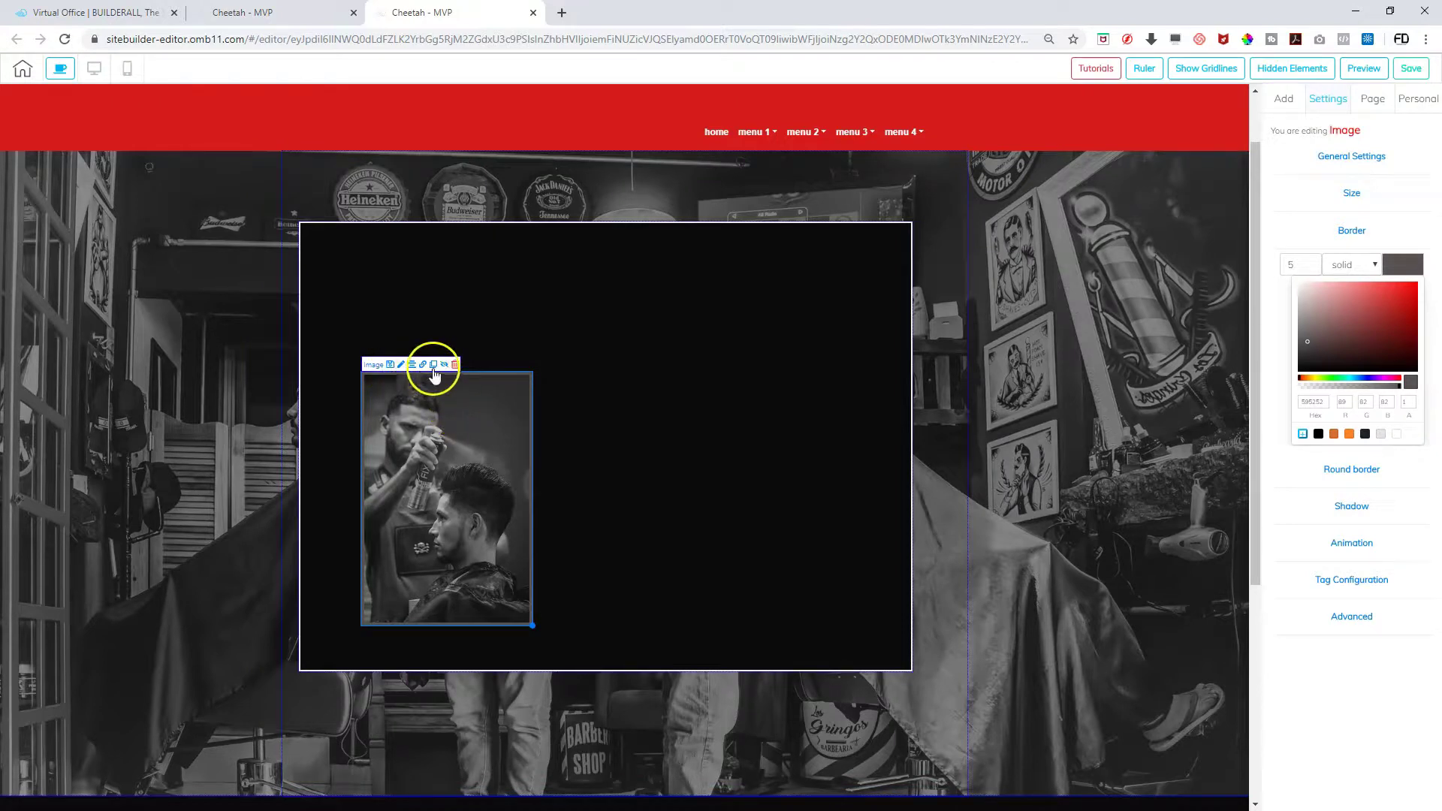
pyautogui.click(435, 368)
pyautogui.moveTo(505, 457); pyautogui.dragTo(690, 467)
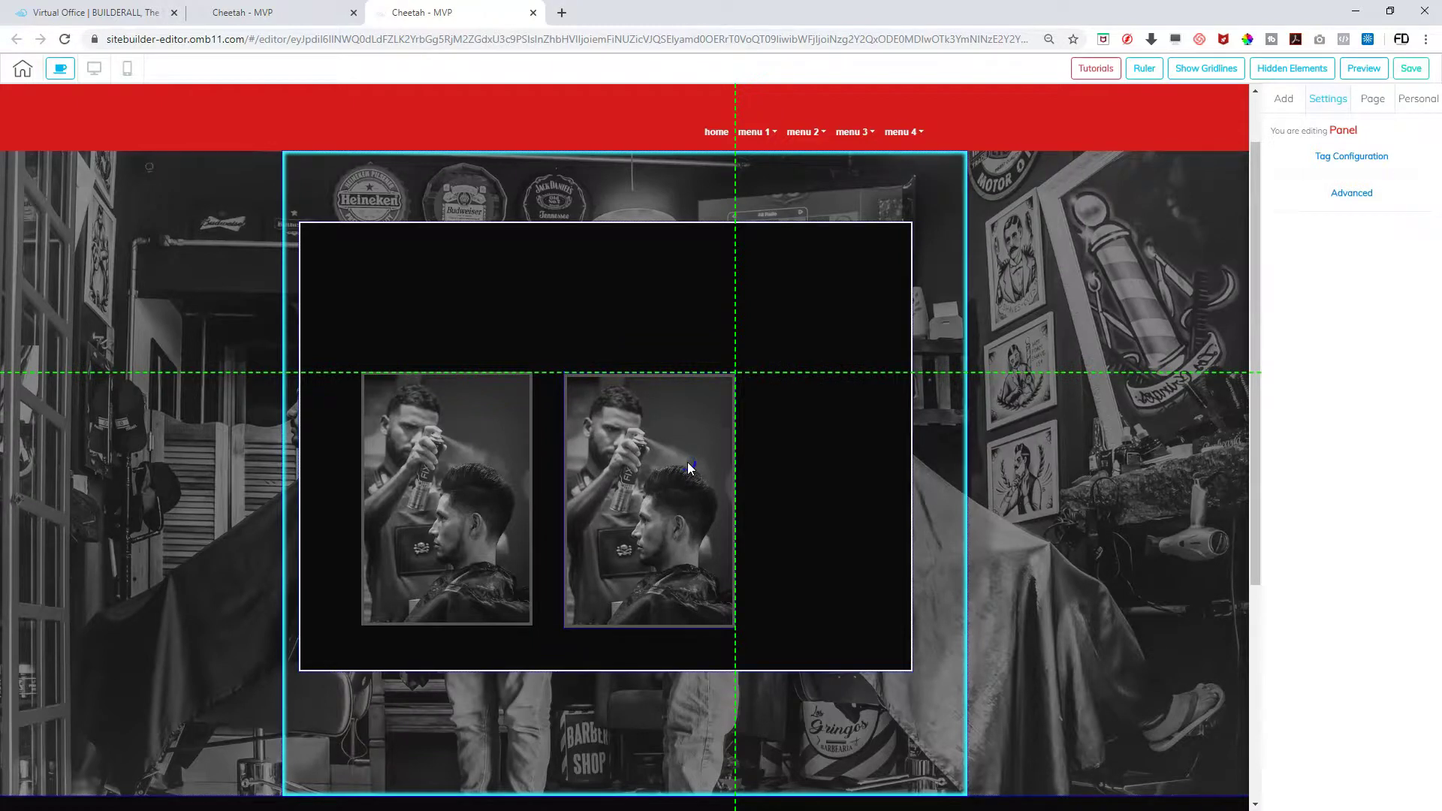
pyautogui.moveTo(690, 467); pyautogui.dragTo(690, 467)
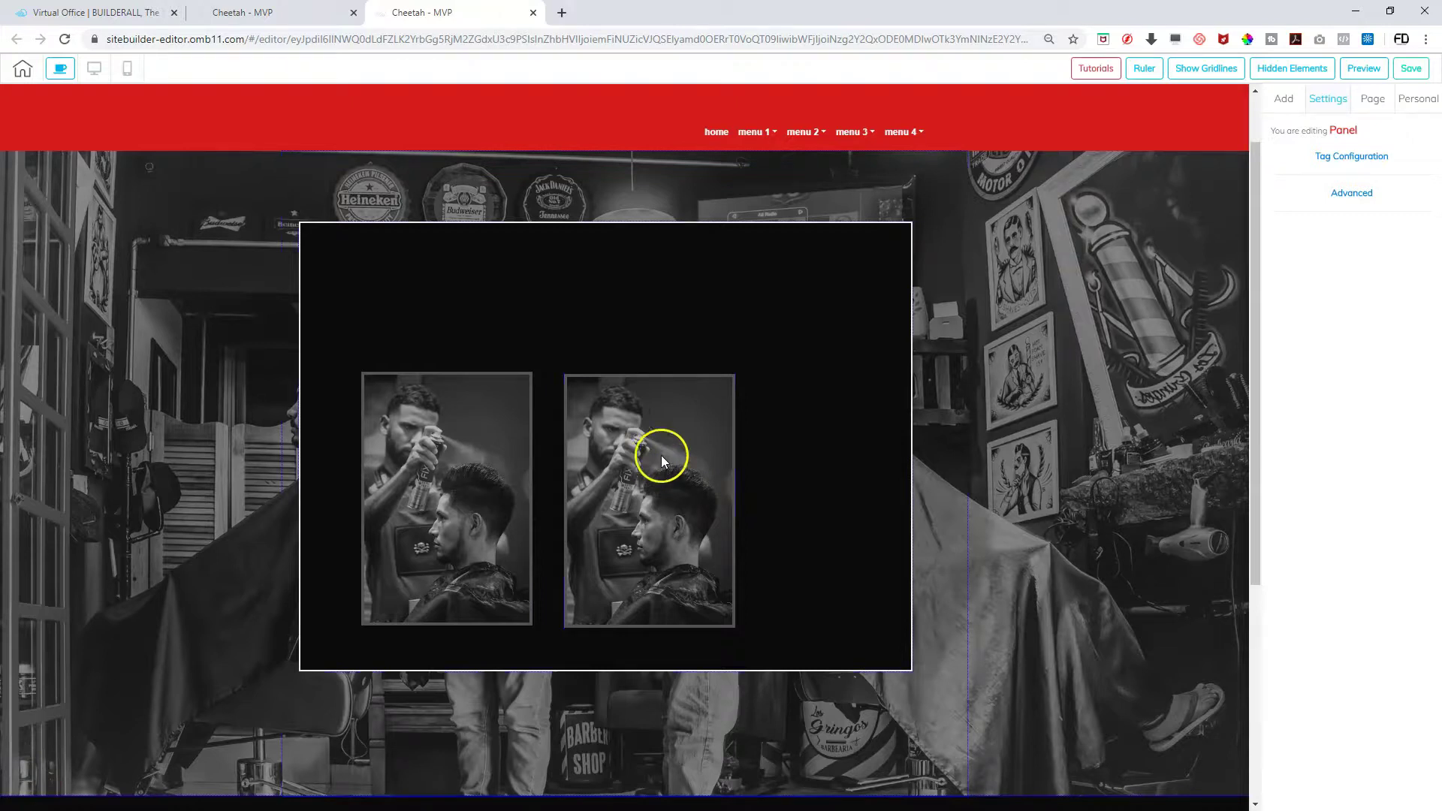
# Set the black box's border colour to hex 595252 so it matches the photo borders
pyautogui.click(778, 439)
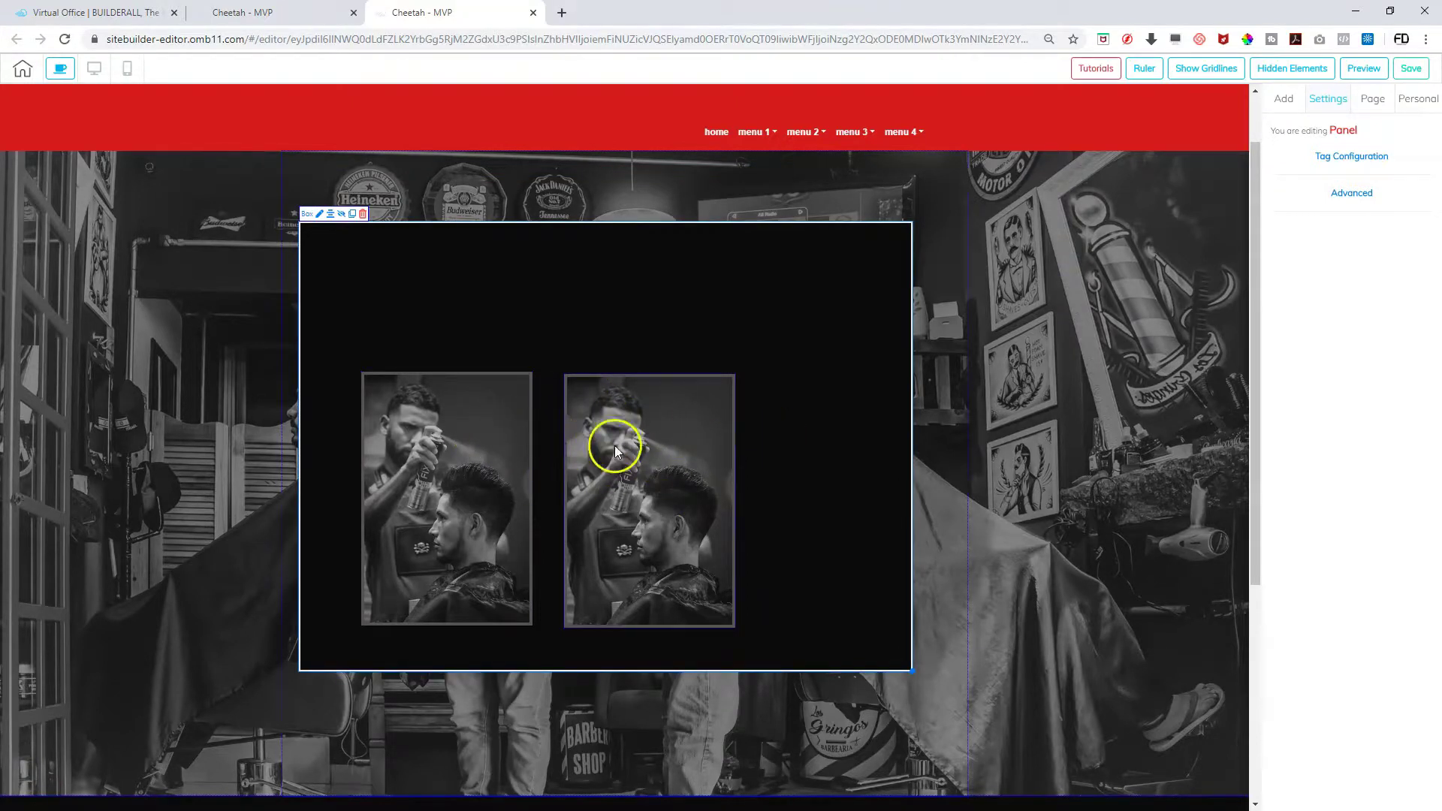
pyautogui.click(808, 229)
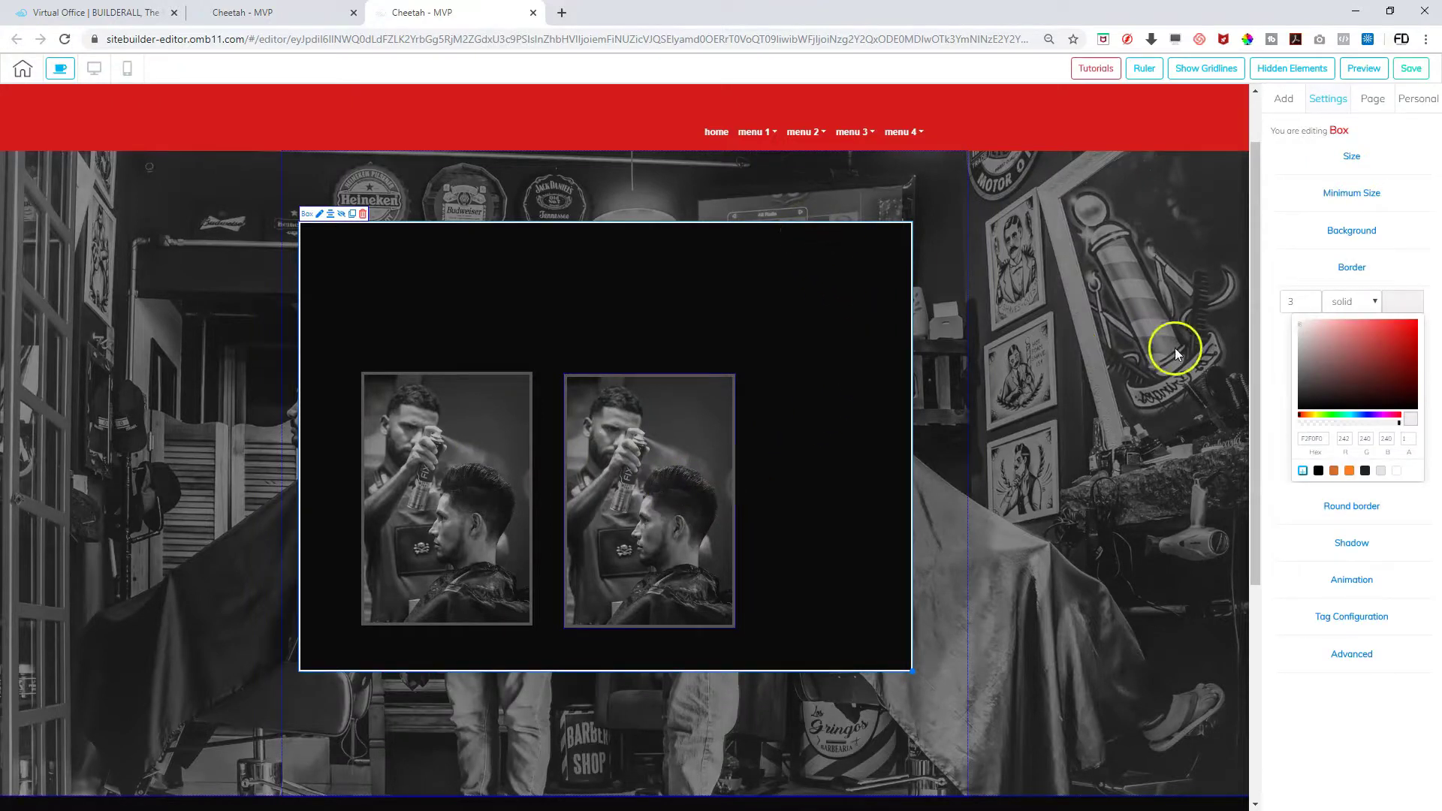
pyautogui.moveTo(1324, 439); pyautogui.dragTo(1290, 440)
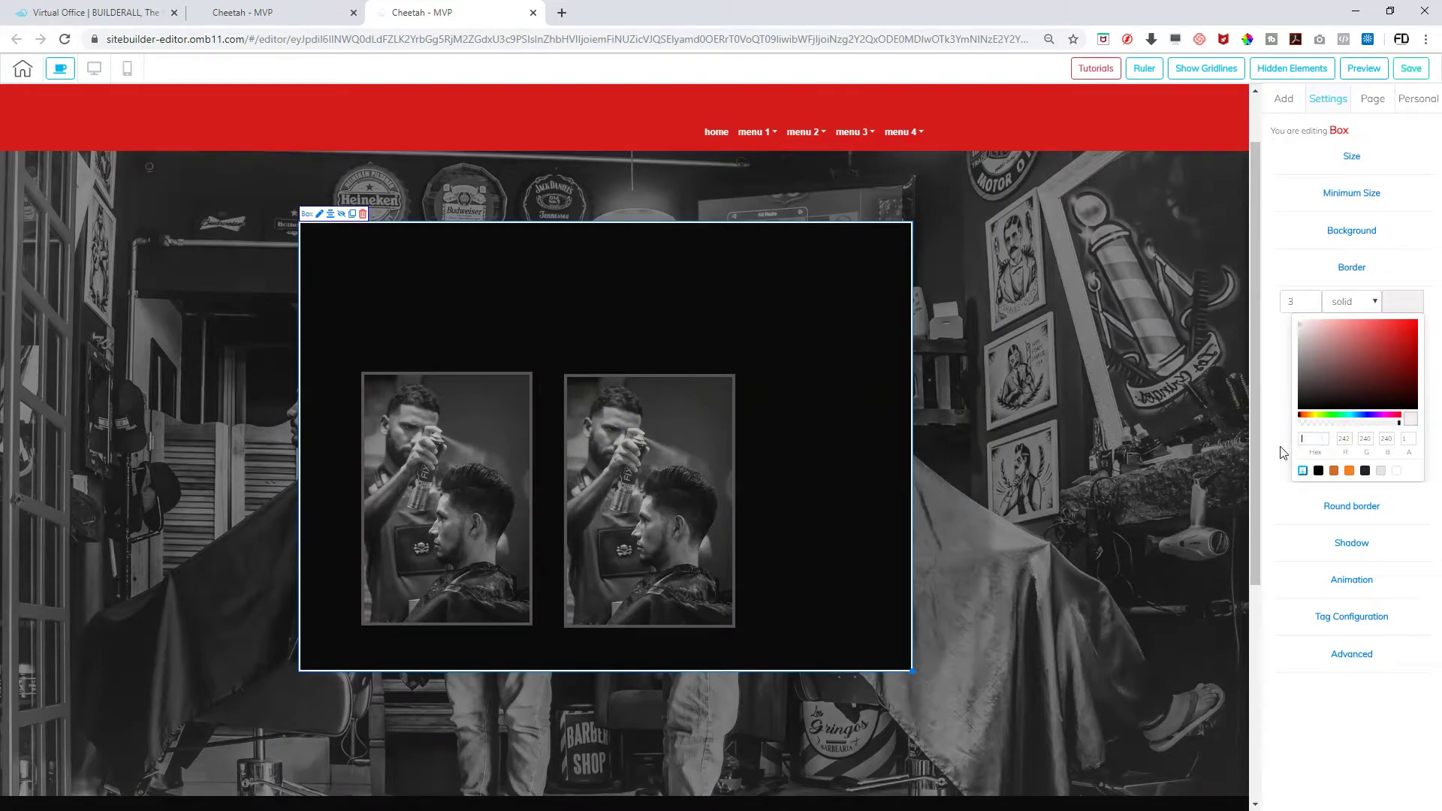
pyautogui.write('595252')
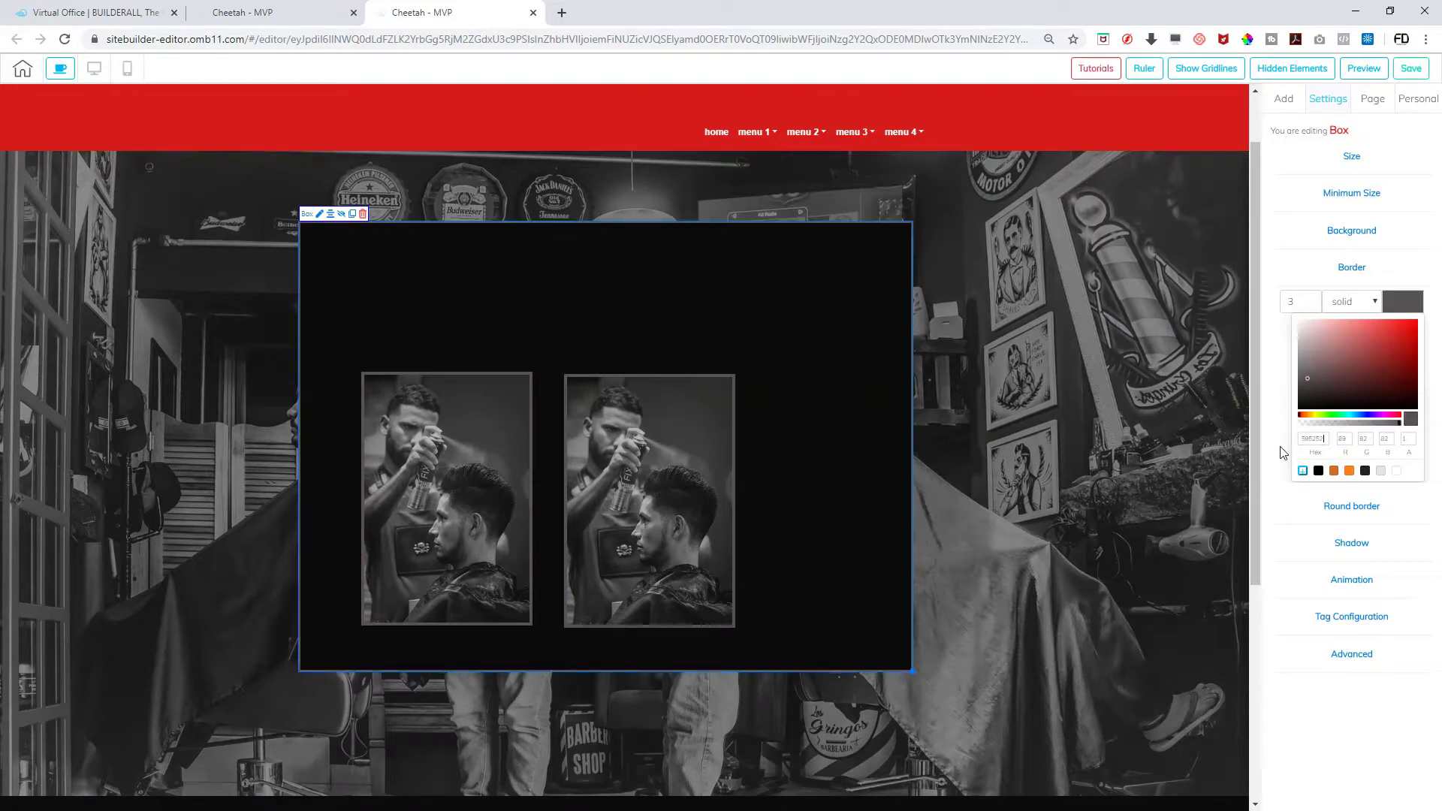
pyautogui.click(1066, 483)
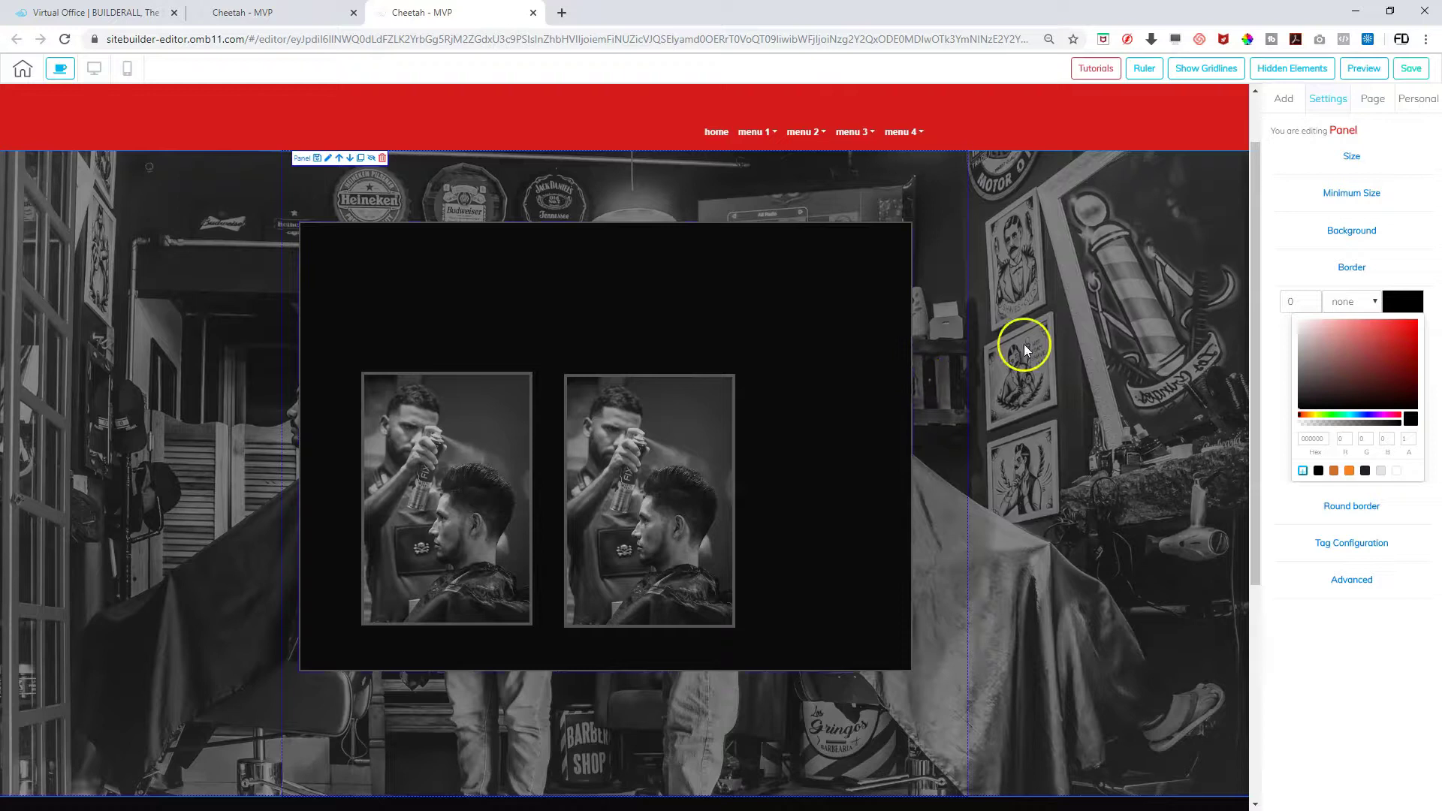
# Move the copied photo farther right and align its top edge with the first photo
pyautogui.moveTo(646, 445); pyautogui.dragTo(699, 448)
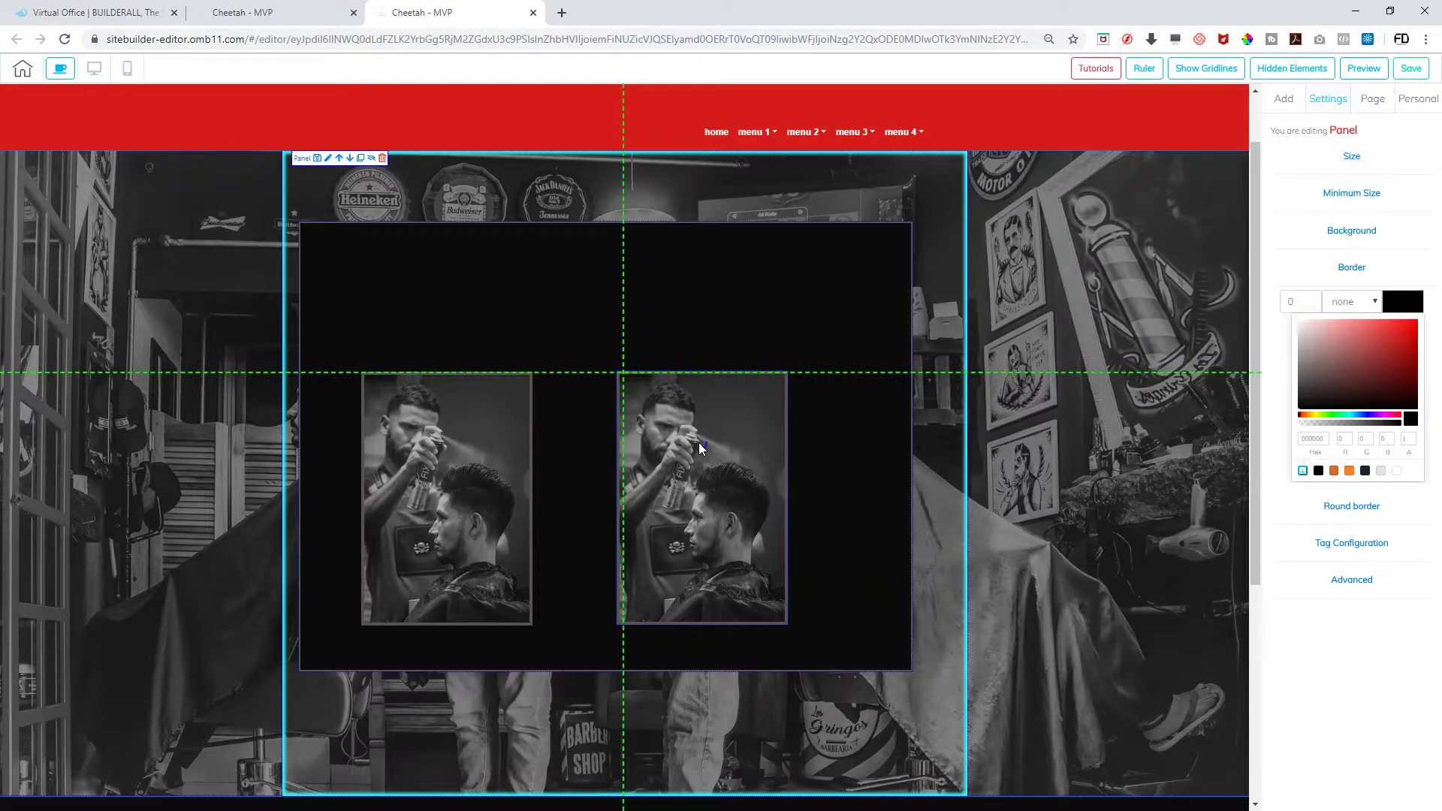
pyautogui.moveTo(698, 443); pyautogui.dragTo(699, 444)
pyautogui.click(820, 458)
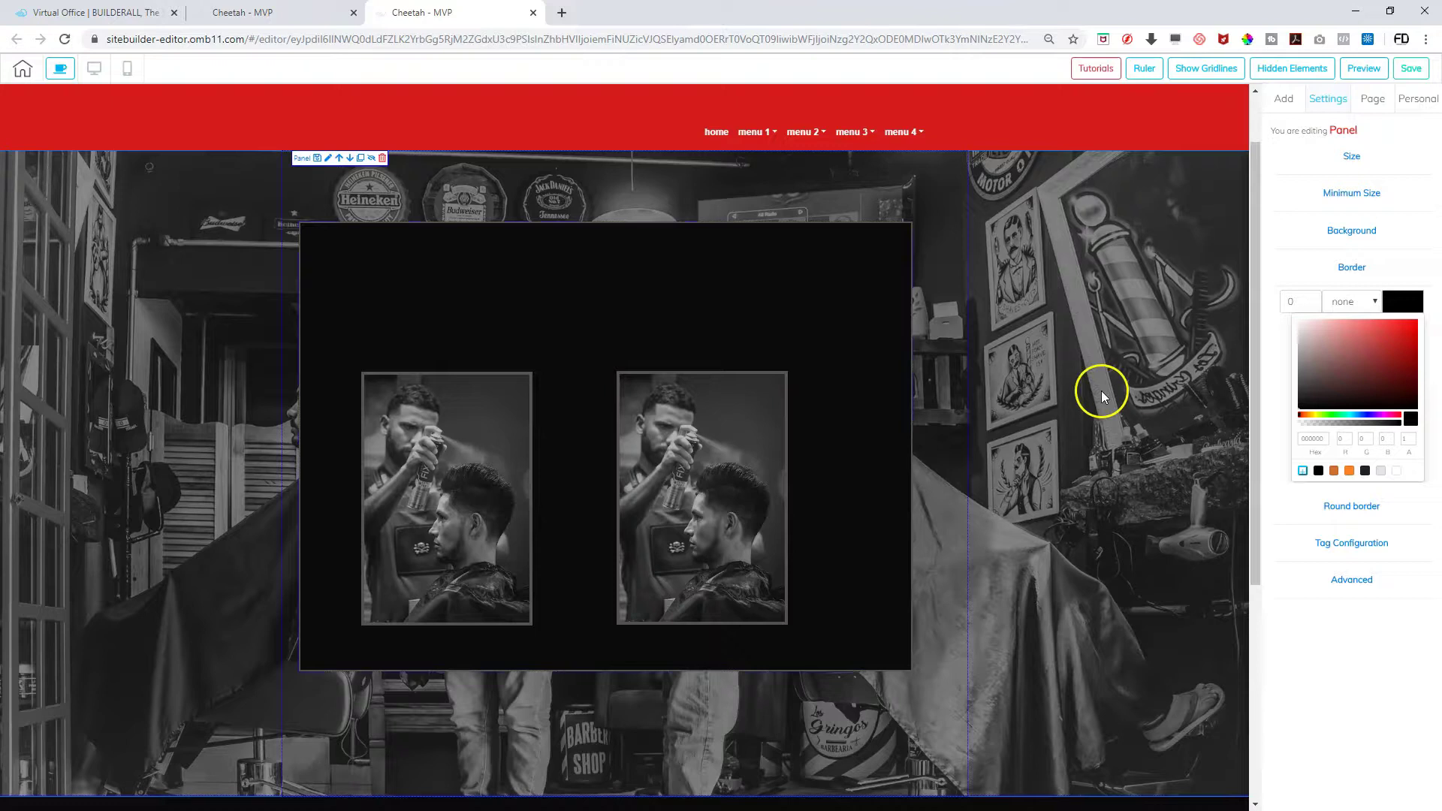
# Duplicate the right-hand barber photo and place the copy over the black box's upper right edge
pyautogui.click(712, 434)
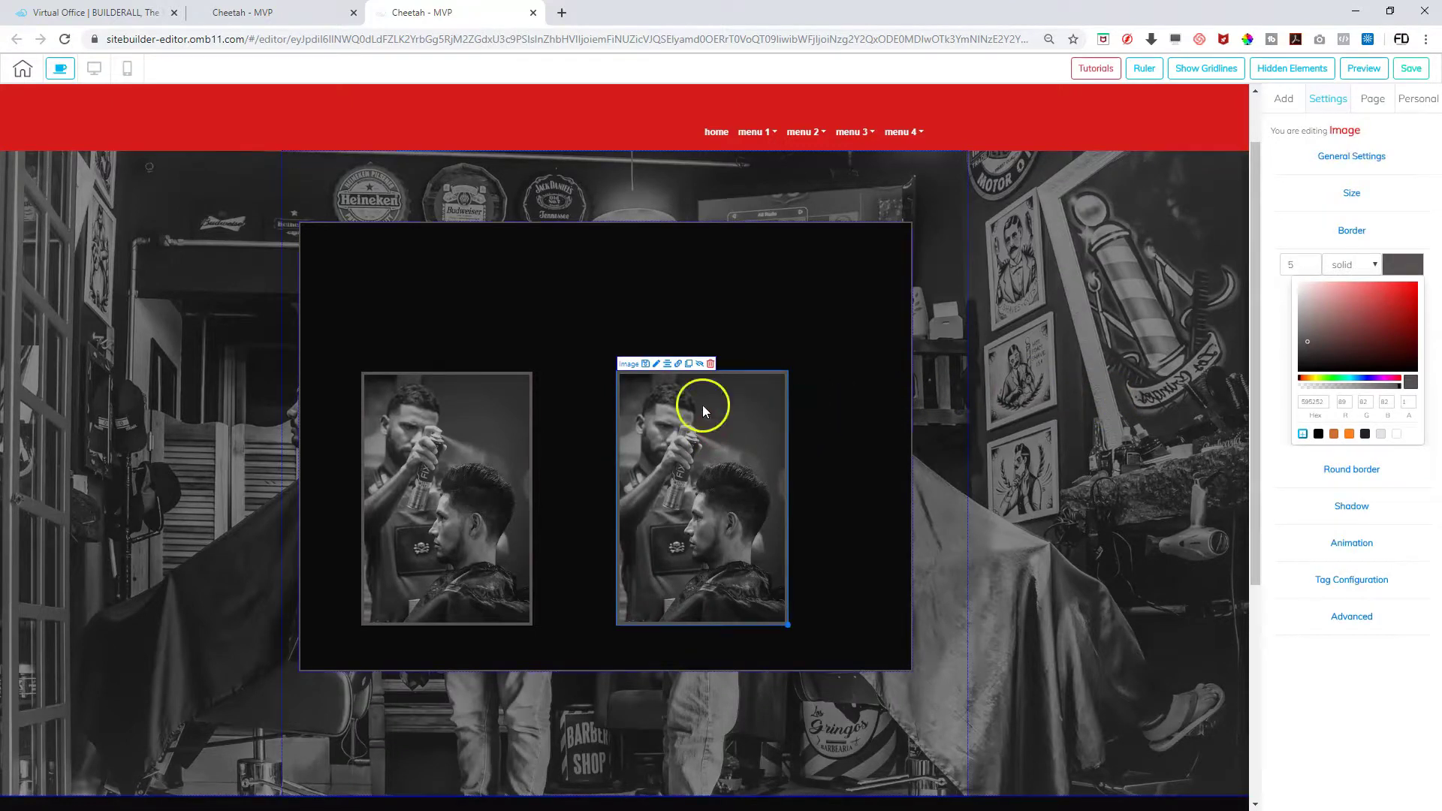
pyautogui.click(691, 365)
pyautogui.moveTo(741, 499); pyautogui.dragTo(989, 344)
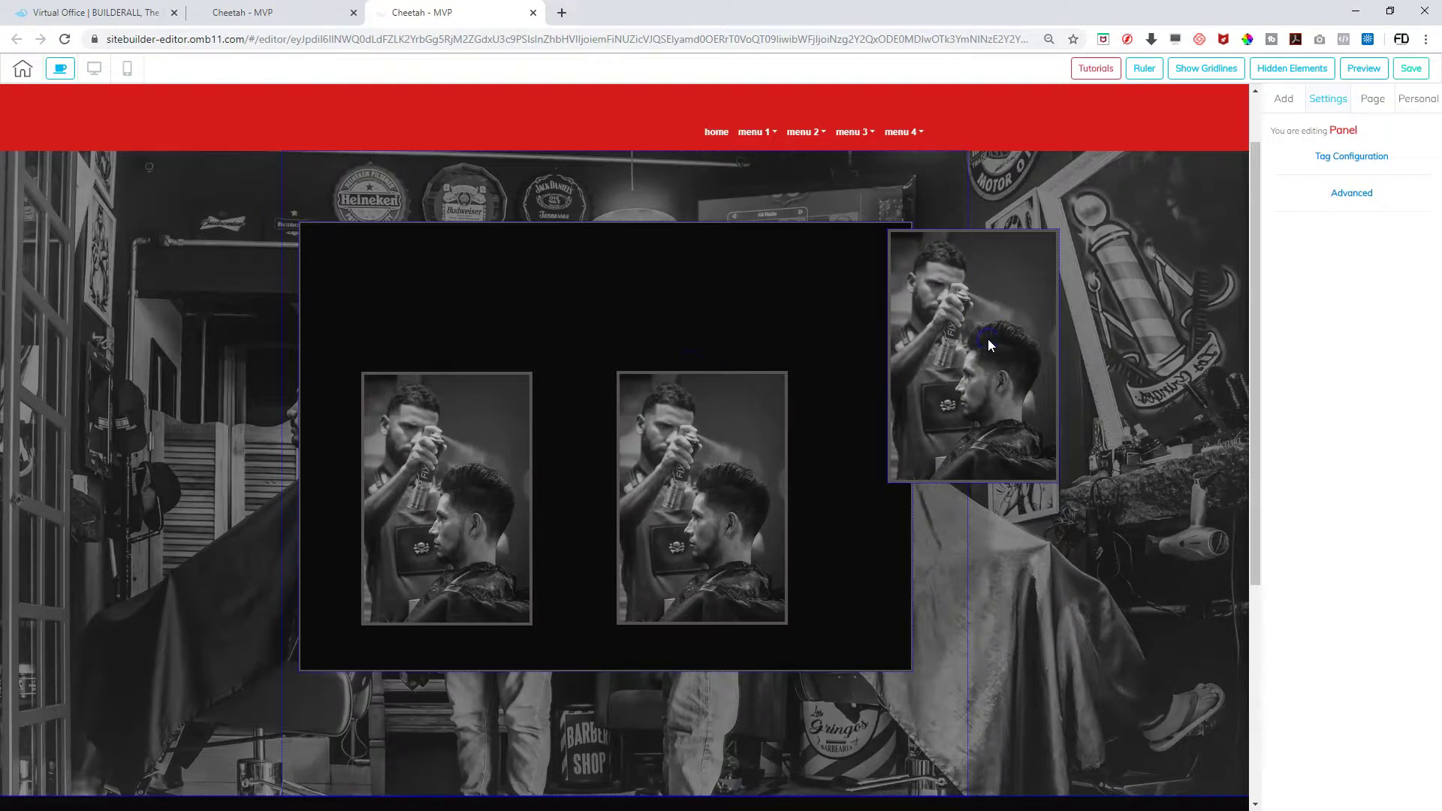
pyautogui.click(988, 346)
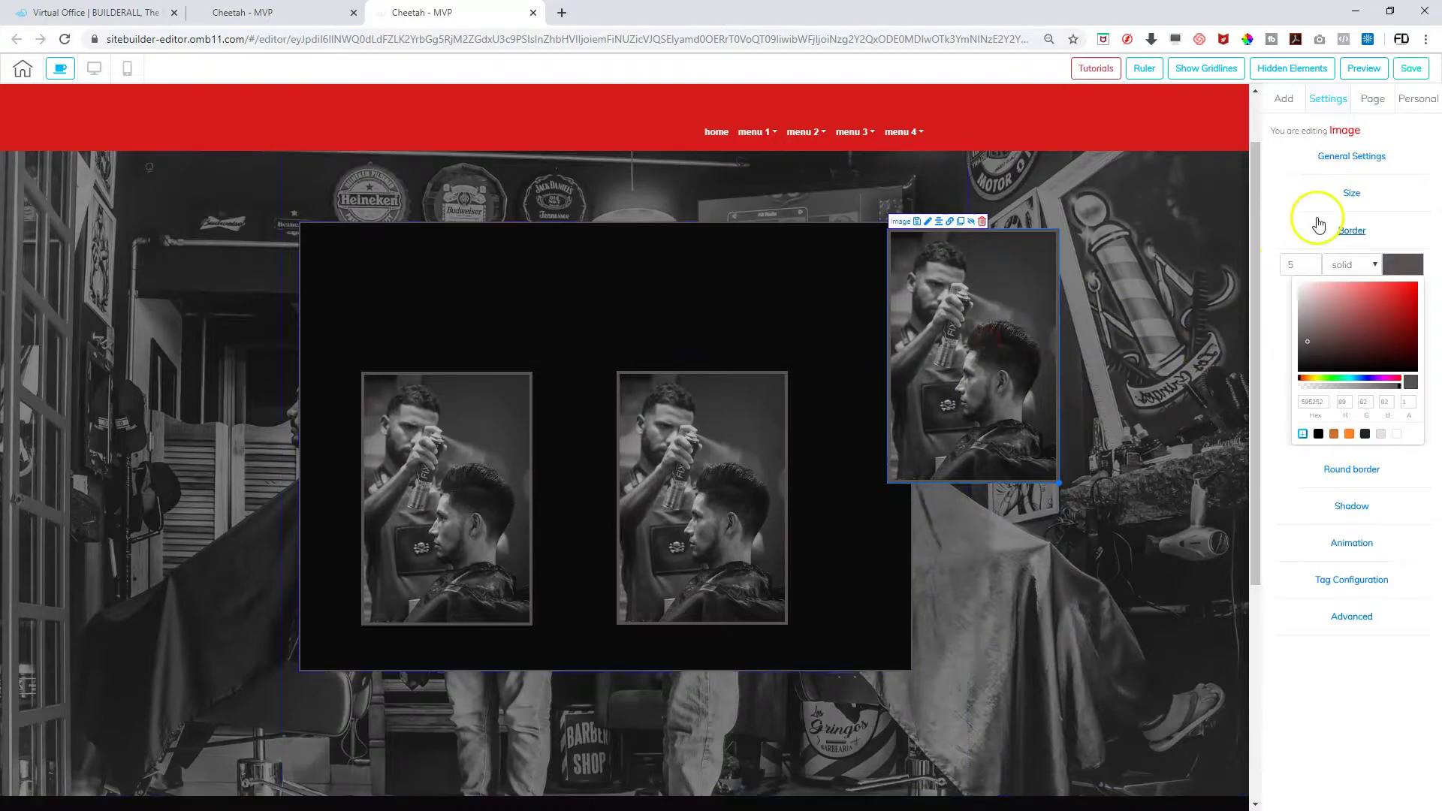
# Replace the new copy's picture with the hangout logo image from the library
pyautogui.click(1349, 156)
pyautogui.click(1306, 390)
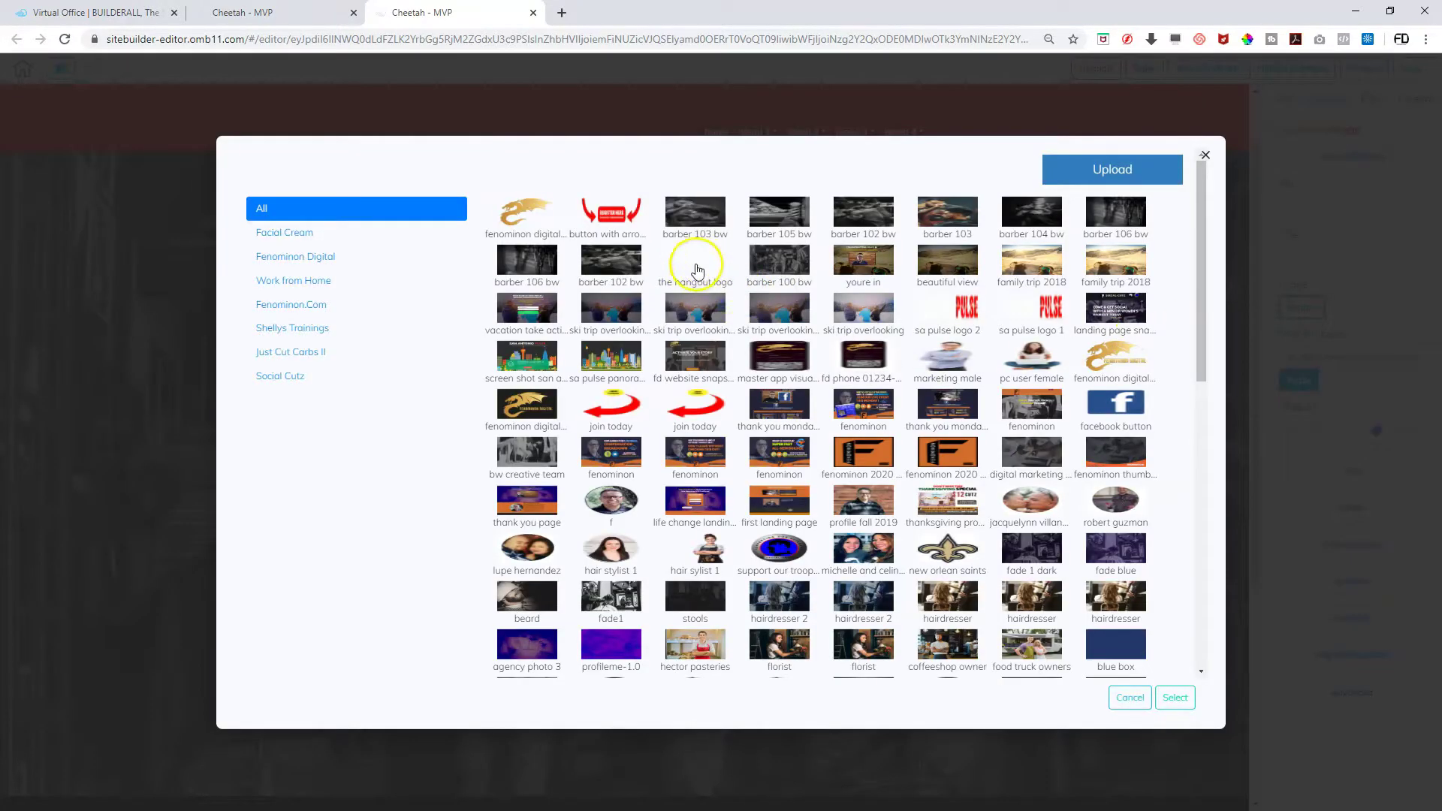
pyautogui.click(698, 270)
pyautogui.click(1176, 698)
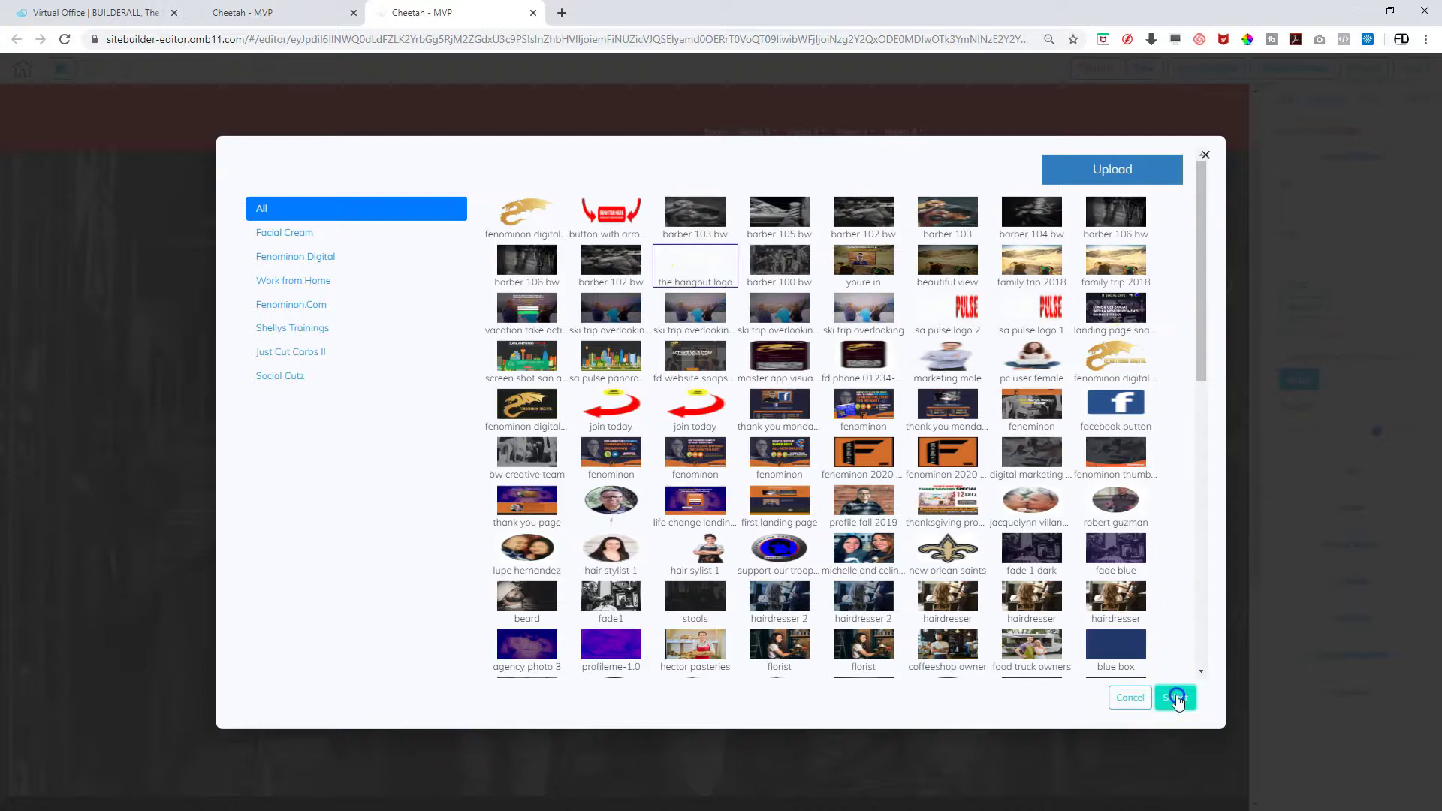
# Enlarge the hangout logo to about twice its width and place it above the photos in the black box
pyautogui.click(1035, 273)
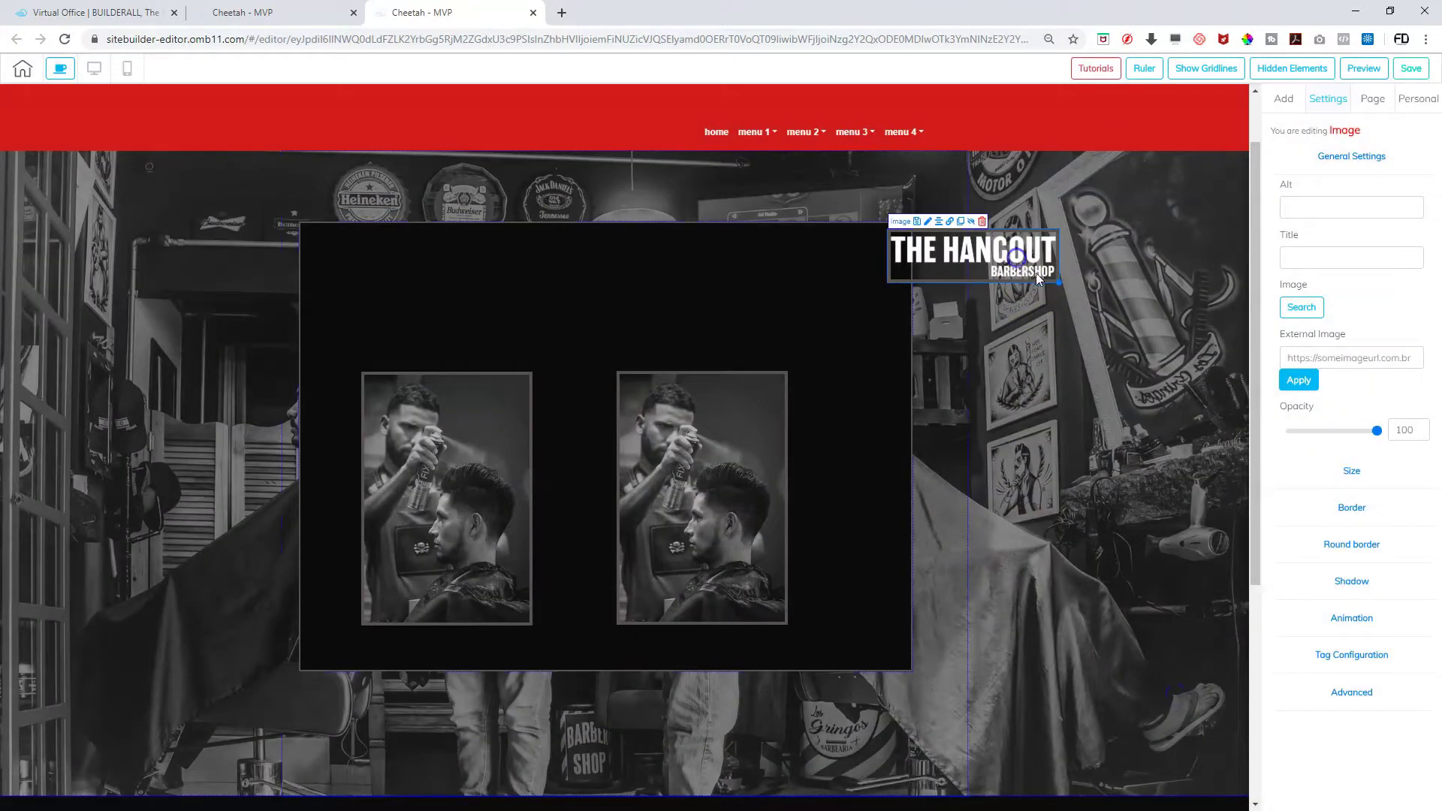
pyautogui.moveTo(1060, 282); pyautogui.dragTo(1197, 429)
pyautogui.moveTo(1143, 305); pyautogui.dragTo(592, 291)
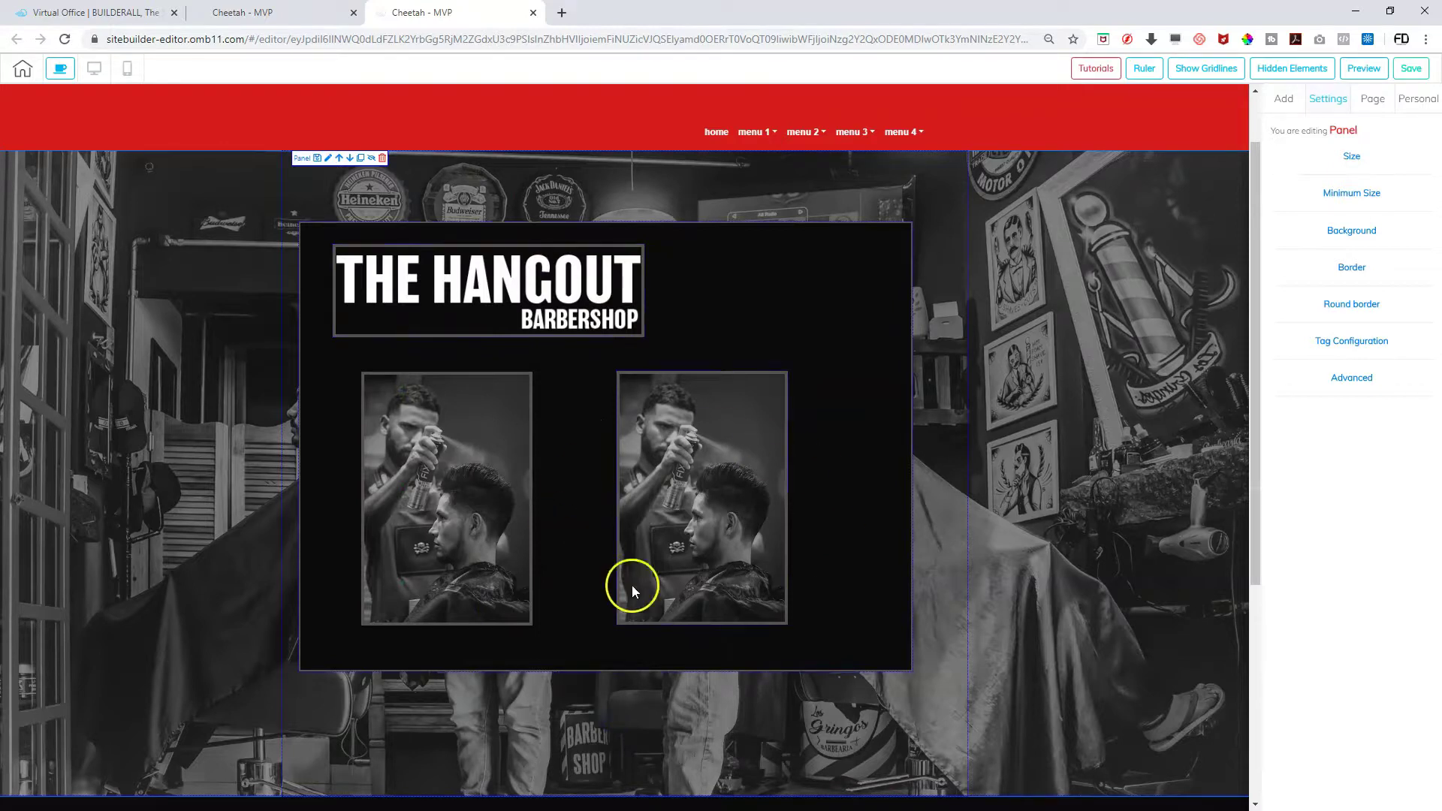
pyautogui.click(799, 251)
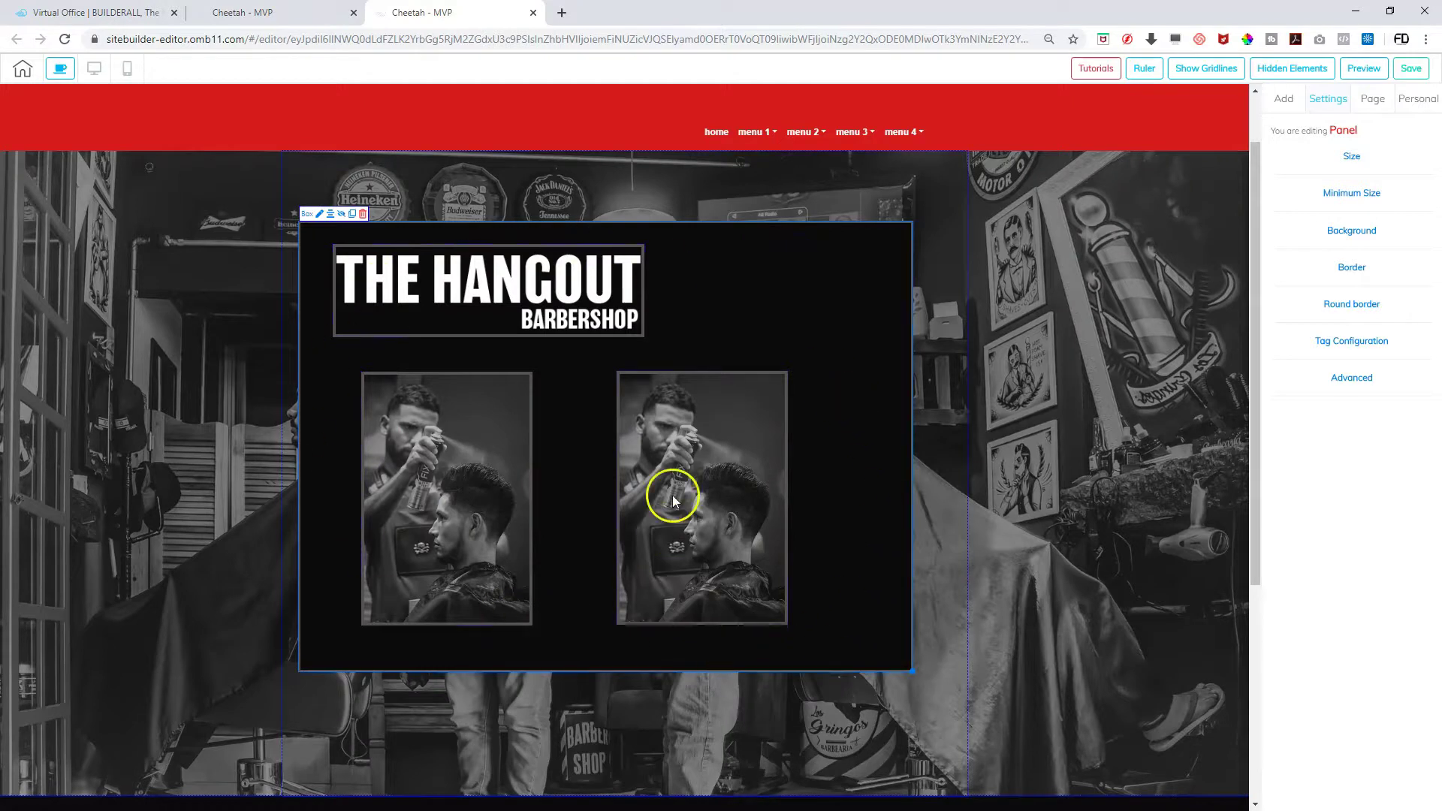
# Centre the hangout logo horizontally within the black box
pyautogui.click(526, 280)
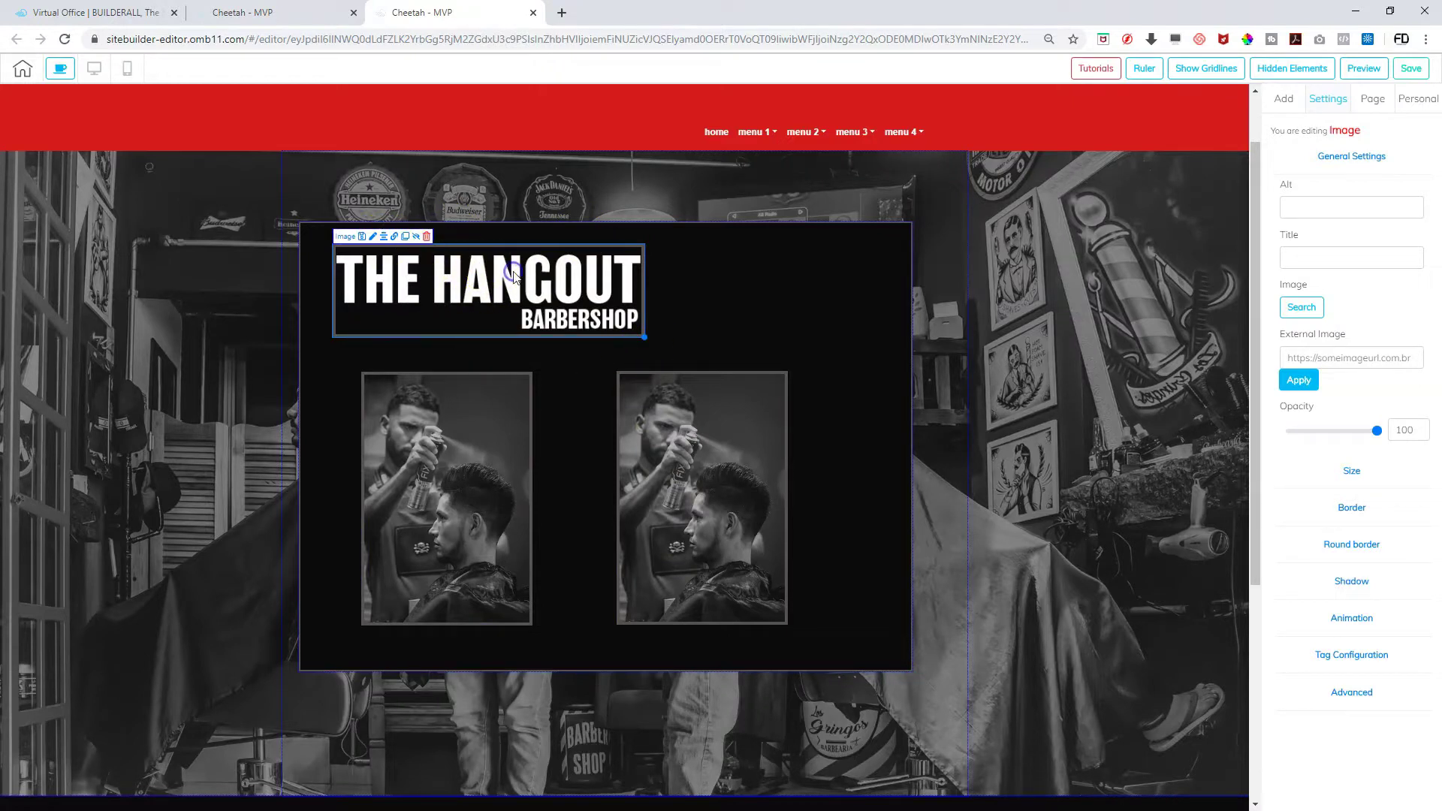
pyautogui.click(384, 237)
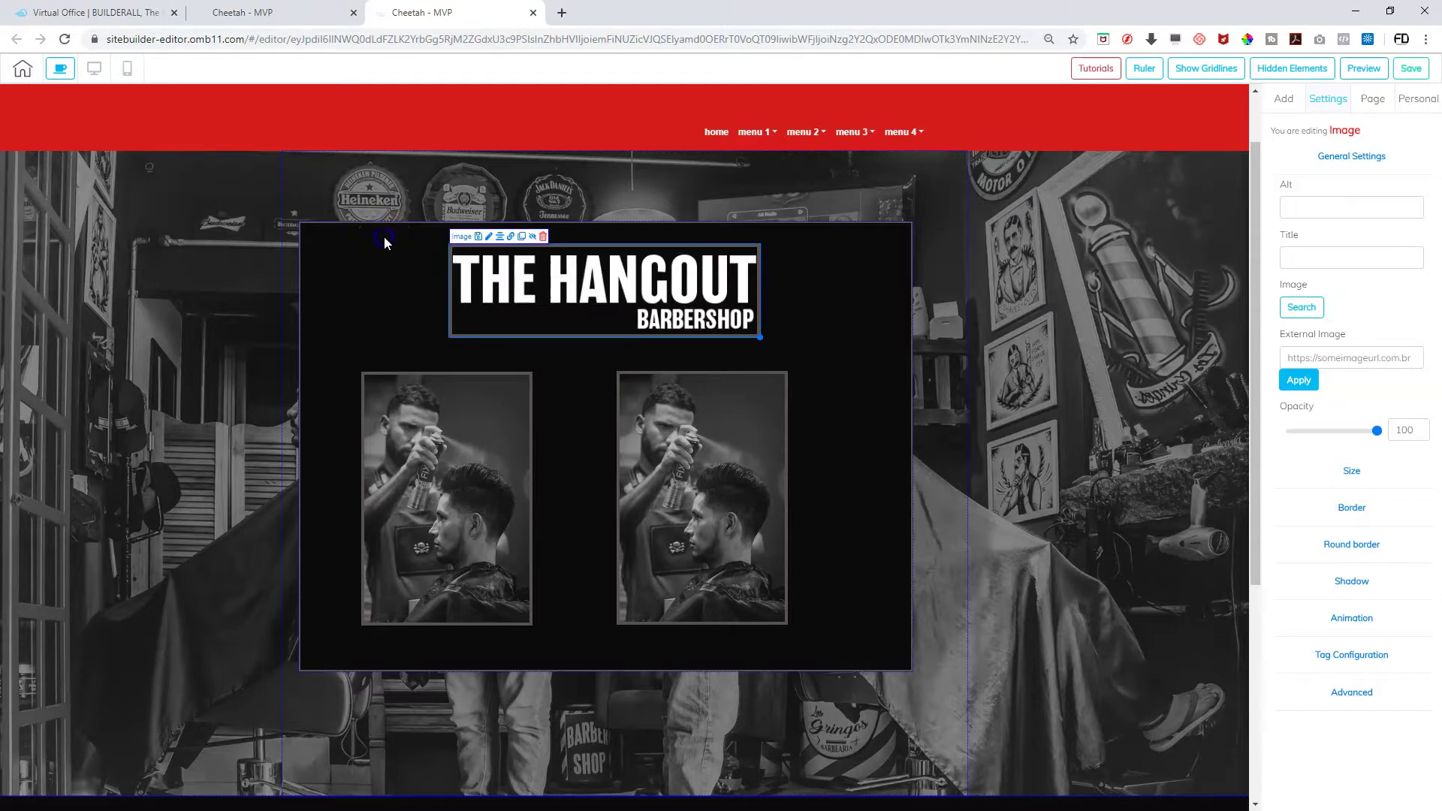
pyautogui.click(250, 281)
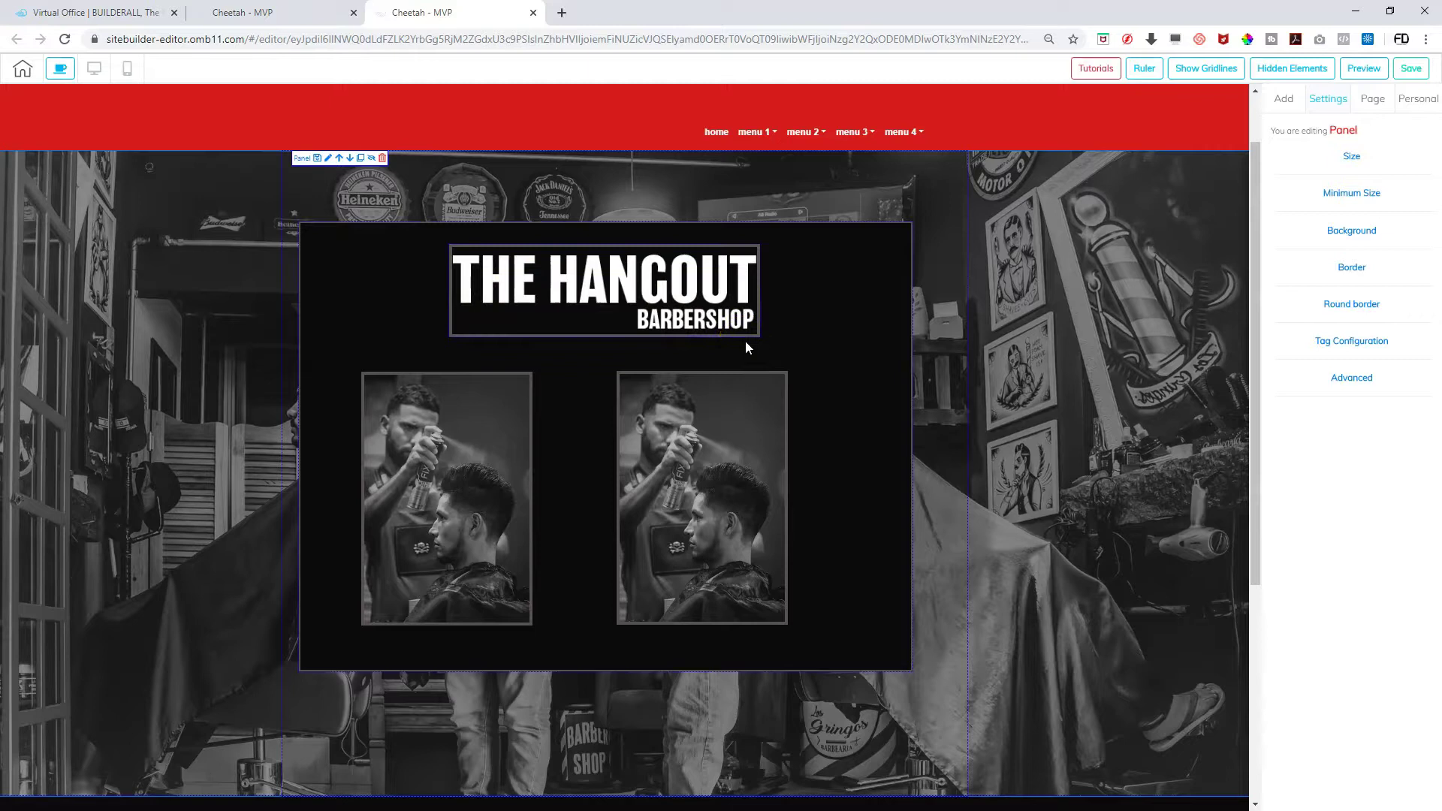
# Shift the logo and both barber photos upward in the black box, spreading the two photos farther apart
pyautogui.moveTo(746, 426); pyautogui.dragTo(710, 408)
pyautogui.click(747, 448)
pyautogui.moveTo(730, 475); pyautogui.dragTo(802, 448)
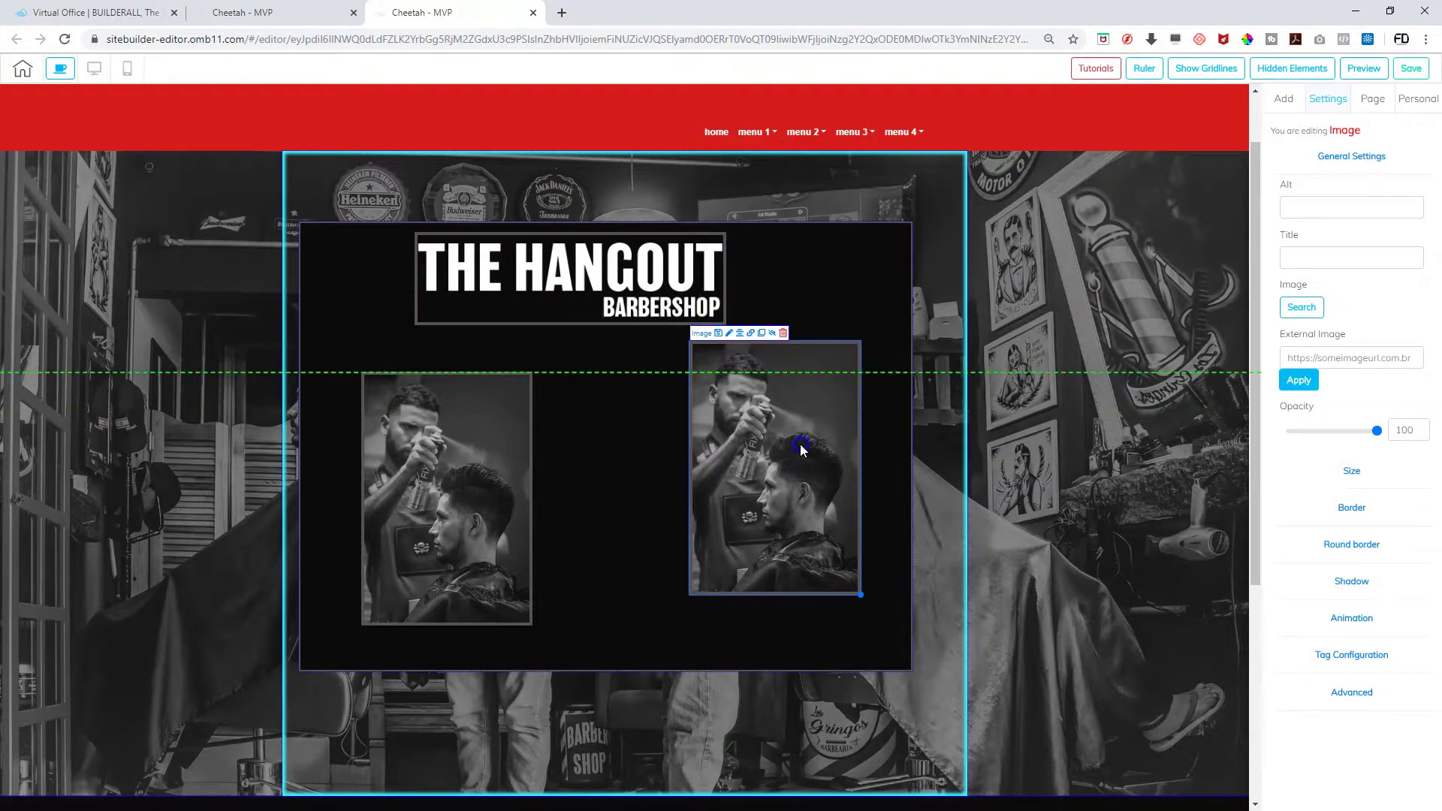
pyautogui.moveTo(425, 474); pyautogui.dragTo(415, 440)
pyautogui.click(584, 493)
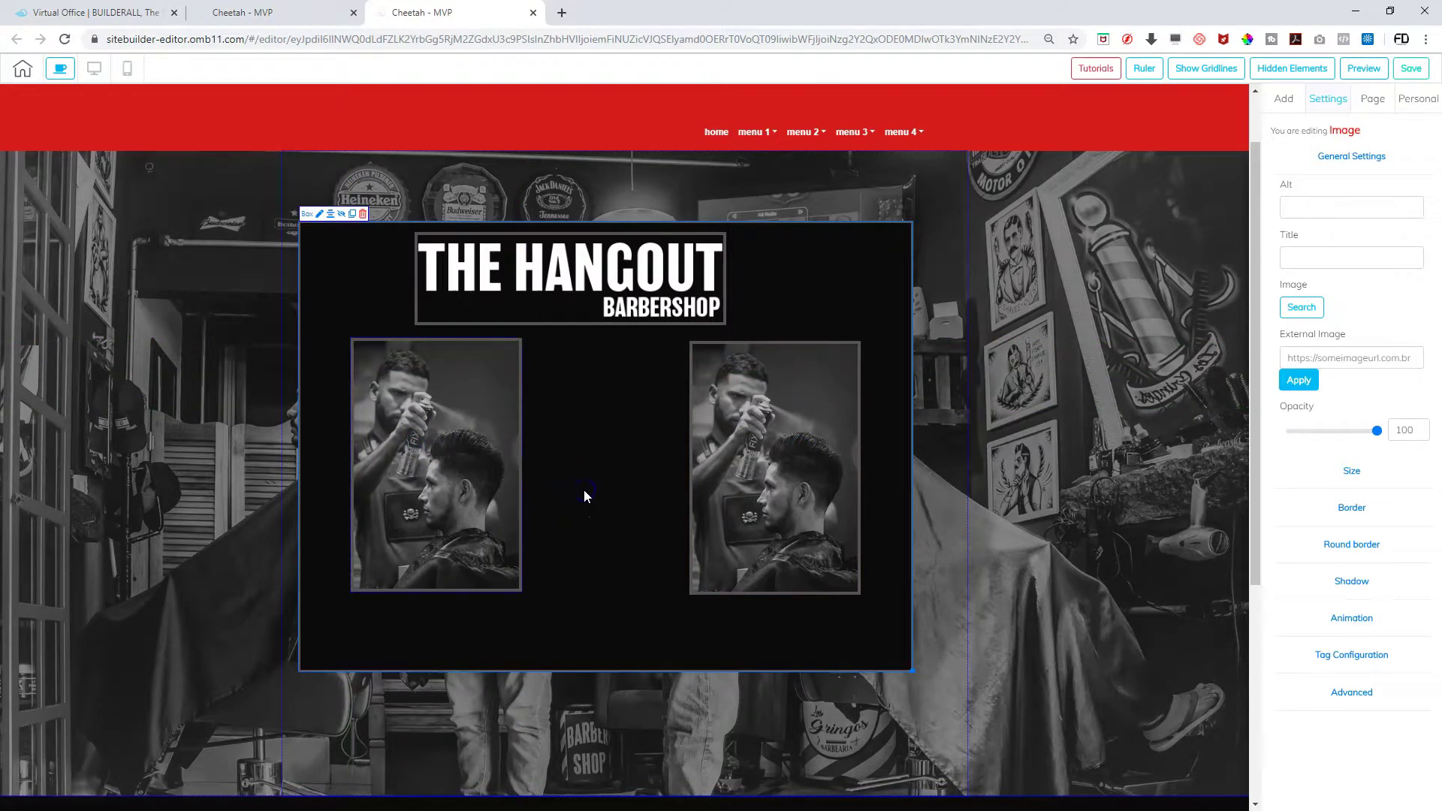
# Bring the two photos closer together beneath the logo, and shrink the black box to fit around them
pyautogui.moveTo(724, 476); pyautogui.dragTo(590, 467)
pyautogui.moveTo(911, 669); pyautogui.dragTo(806, 635)
pyautogui.moveTo(685, 550); pyautogui.dragTo(706, 557)
pyautogui.moveTo(476, 530); pyautogui.dragTo(485, 542)
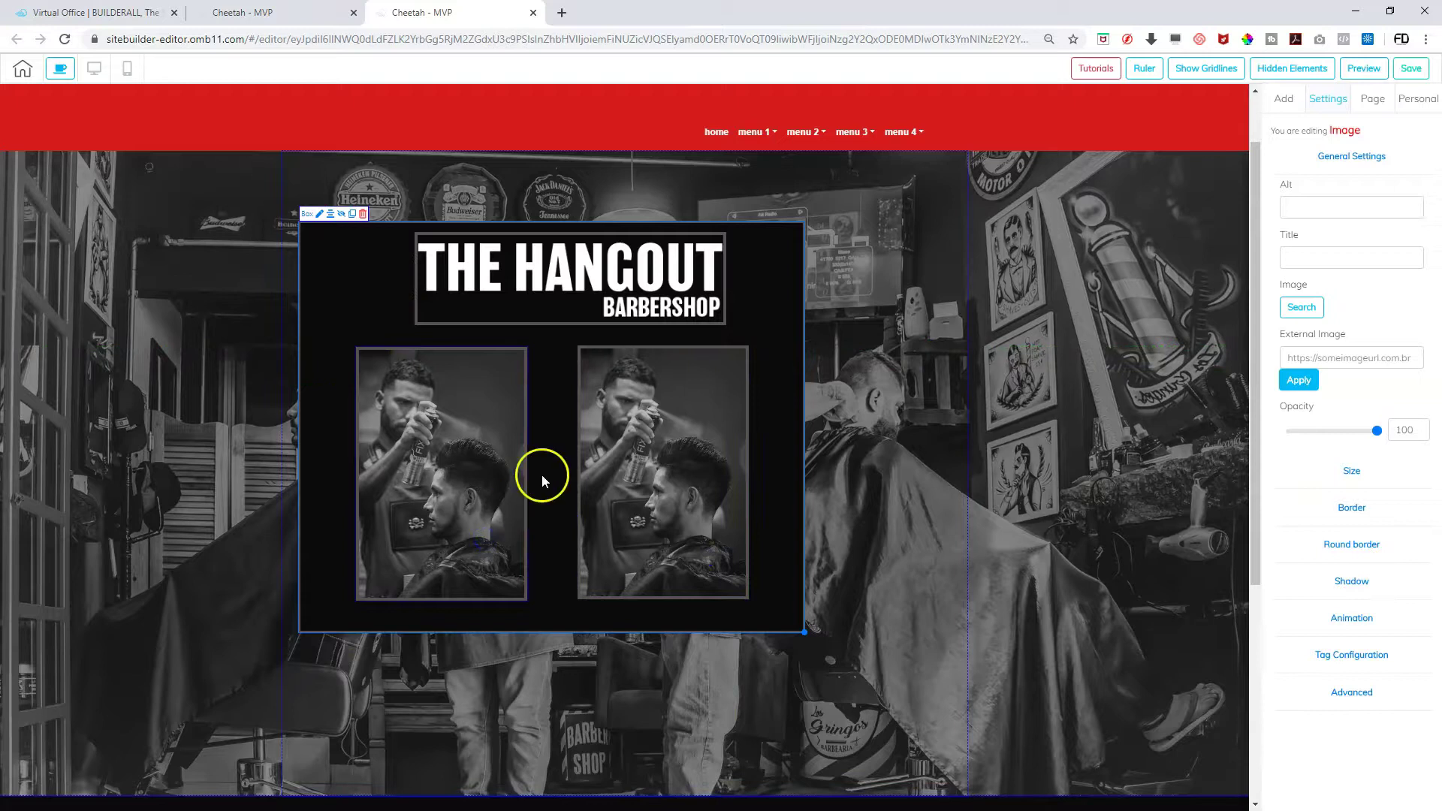
# Recentre the hangout logo horizontally in the narrowed black box
pyautogui.click(567, 304)
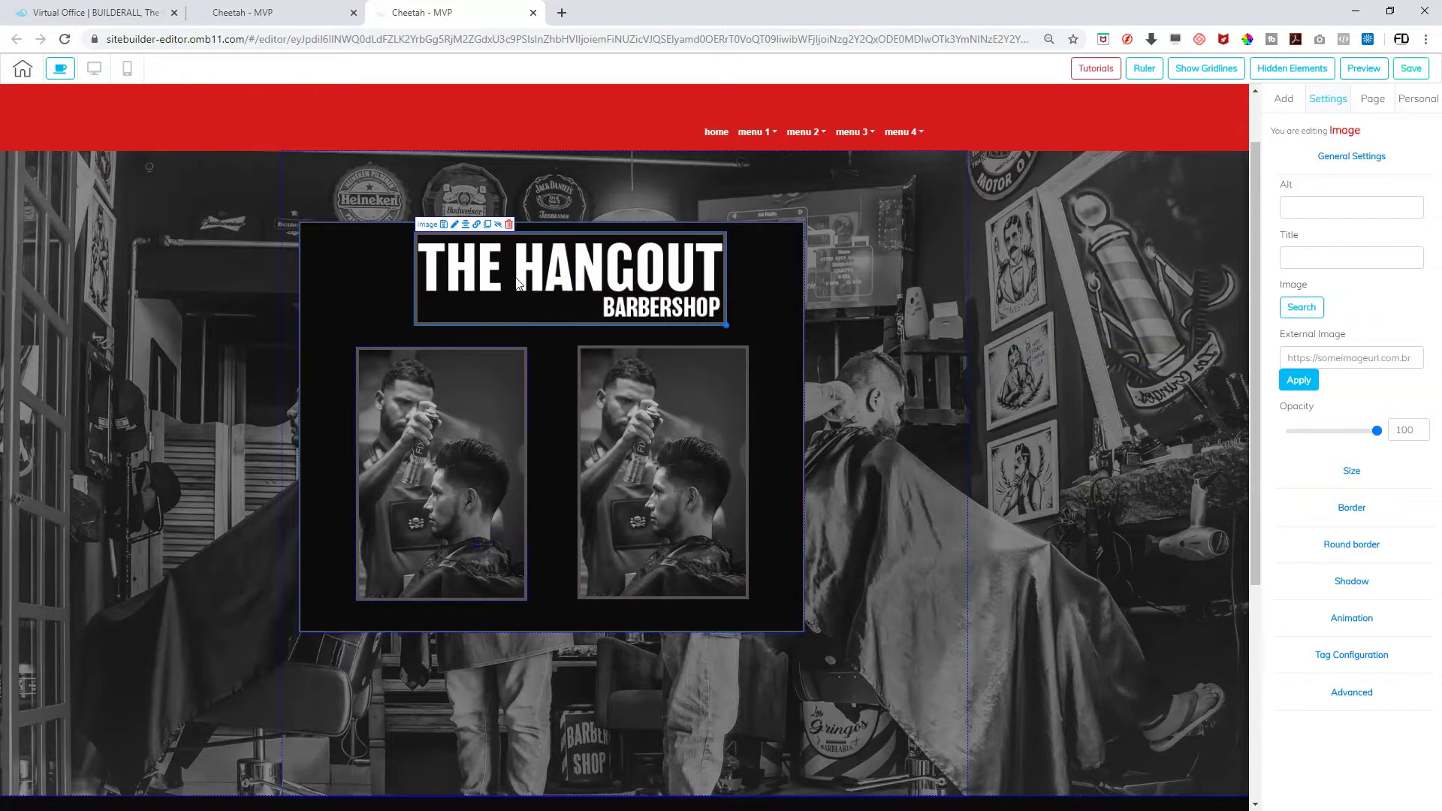
pyautogui.click(466, 225)
pyautogui.click(984, 398)
pyautogui.click(353, 268)
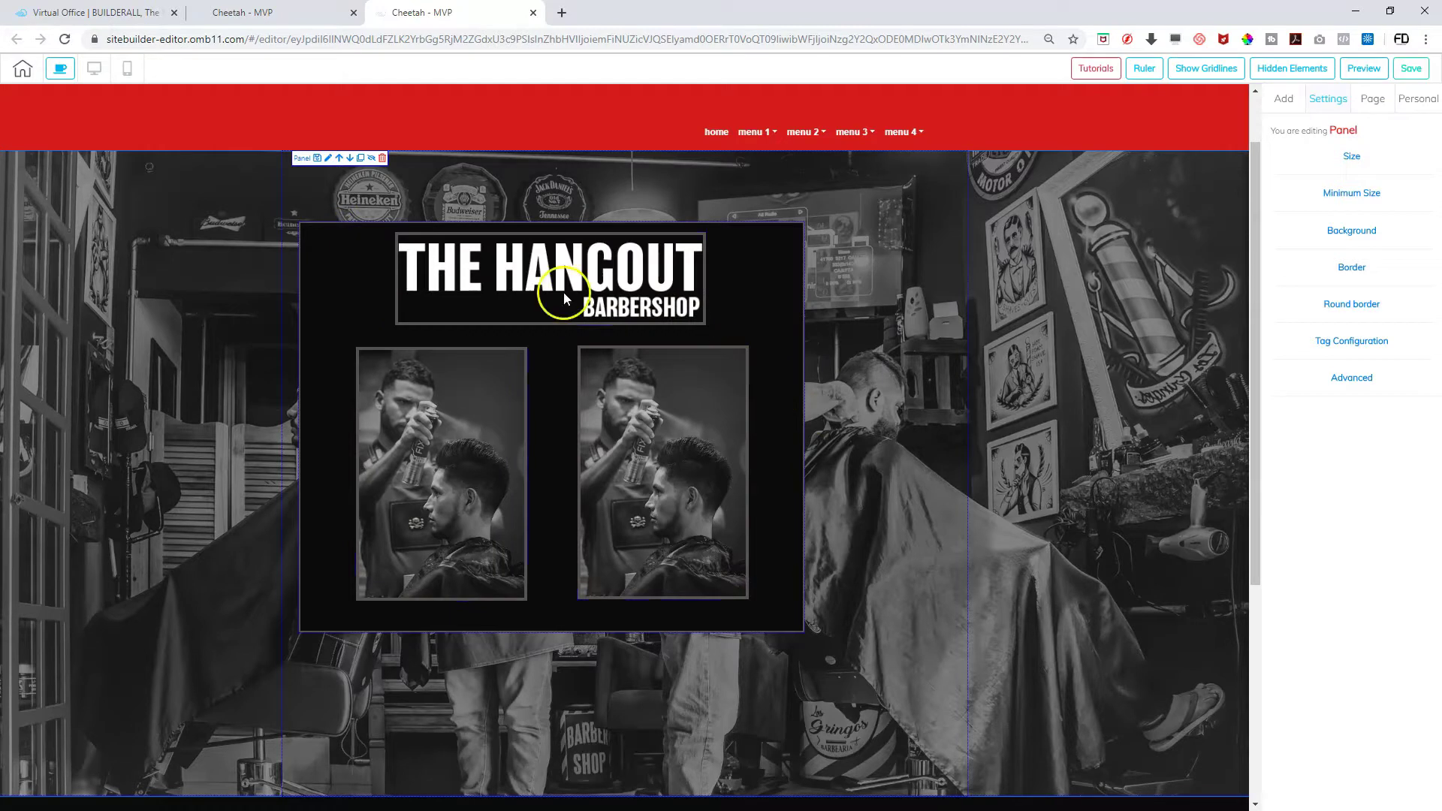
# Centre the black box horizontally near the top of the panel, and extend its bottom edge to leave room below the photos
pyautogui.click(335, 280)
pyautogui.moveTo(335, 280); pyautogui.dragTo(327, 317)
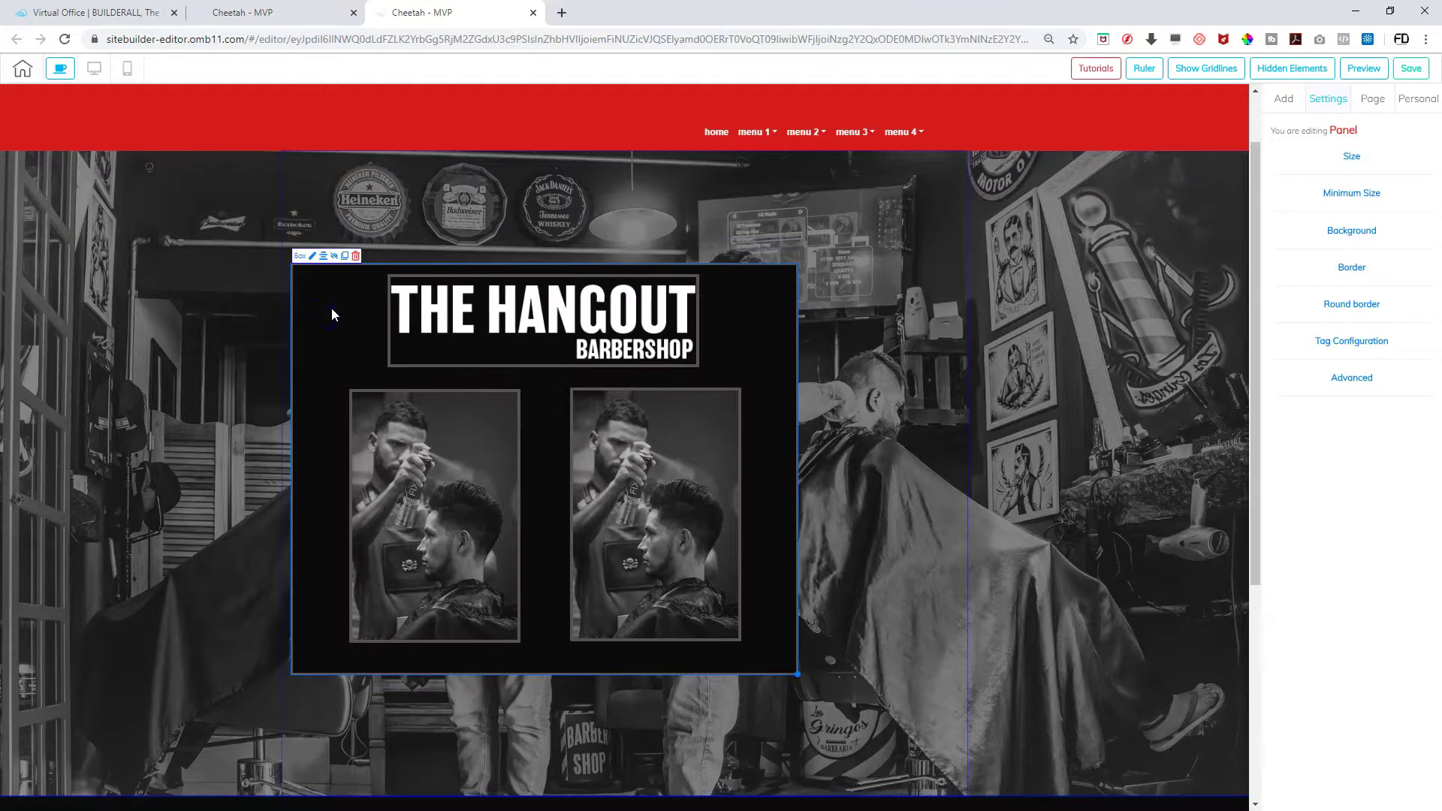
pyautogui.click(321, 257)
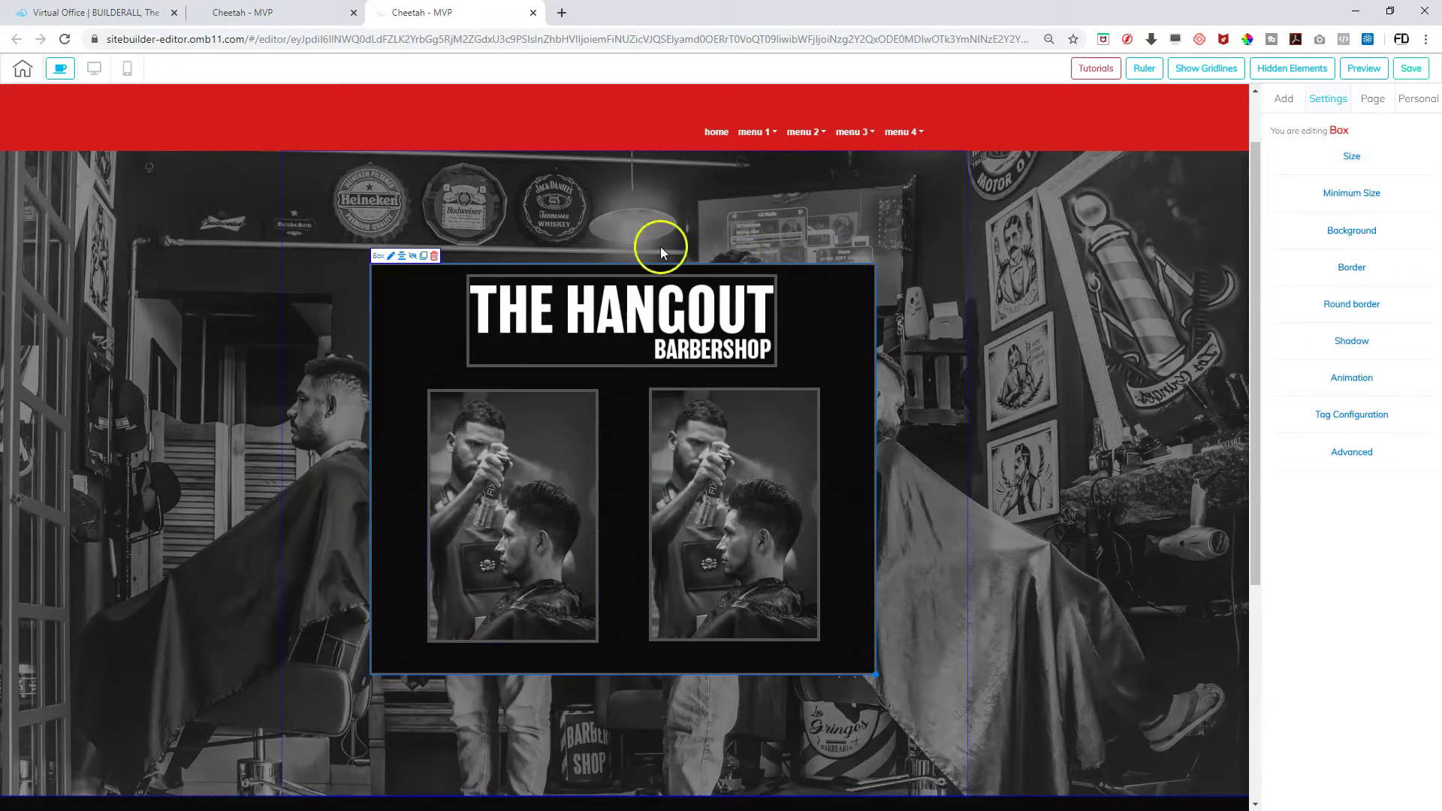
pyautogui.moveTo(800, 335); pyautogui.dragTo(800, 241)
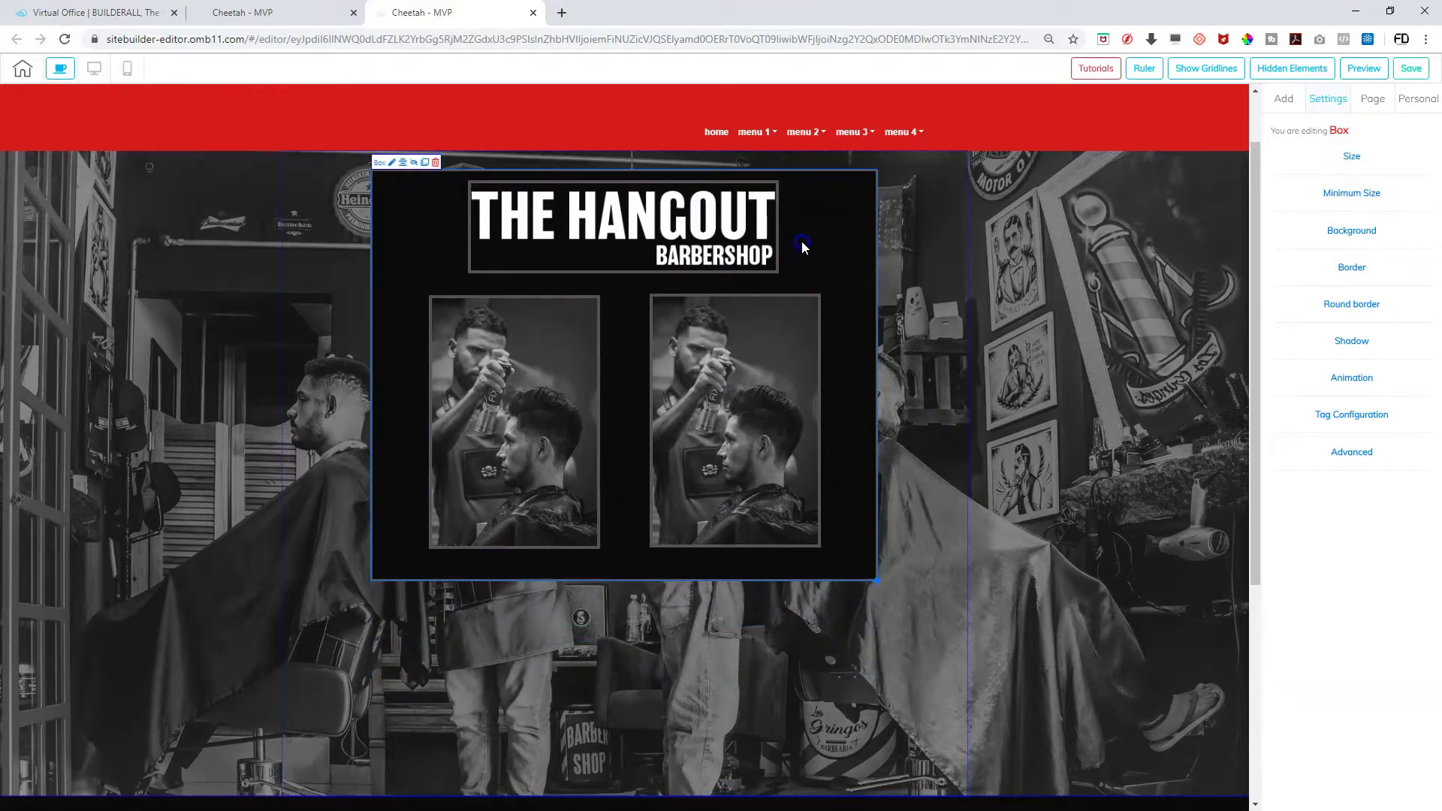
pyautogui.click(404, 163)
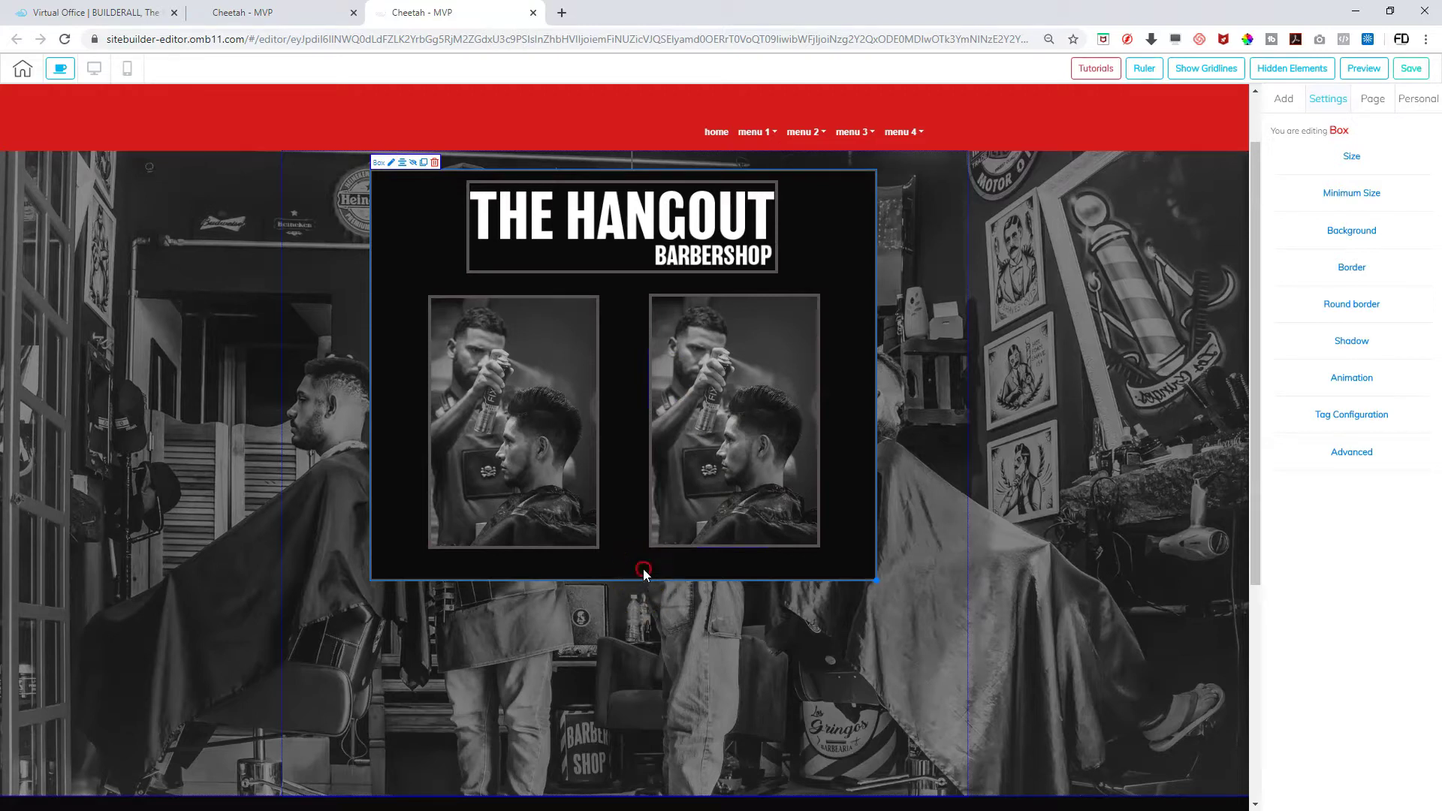
pyautogui.moveTo(877, 582); pyautogui.dragTo(871, 683)
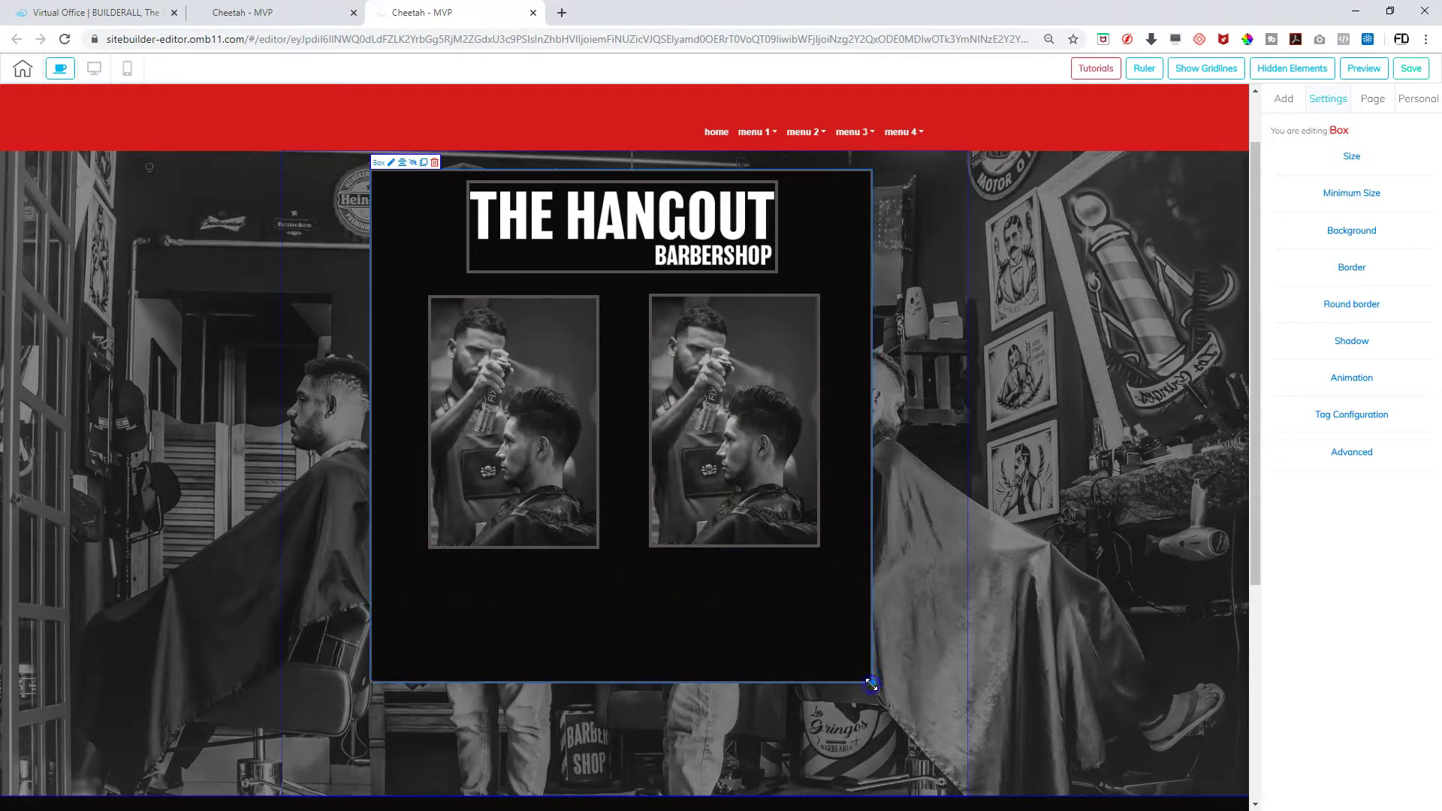
# Add the outlined BUY NOW button to the black box just below the photos and open its settings
pyautogui.click(1284, 100)
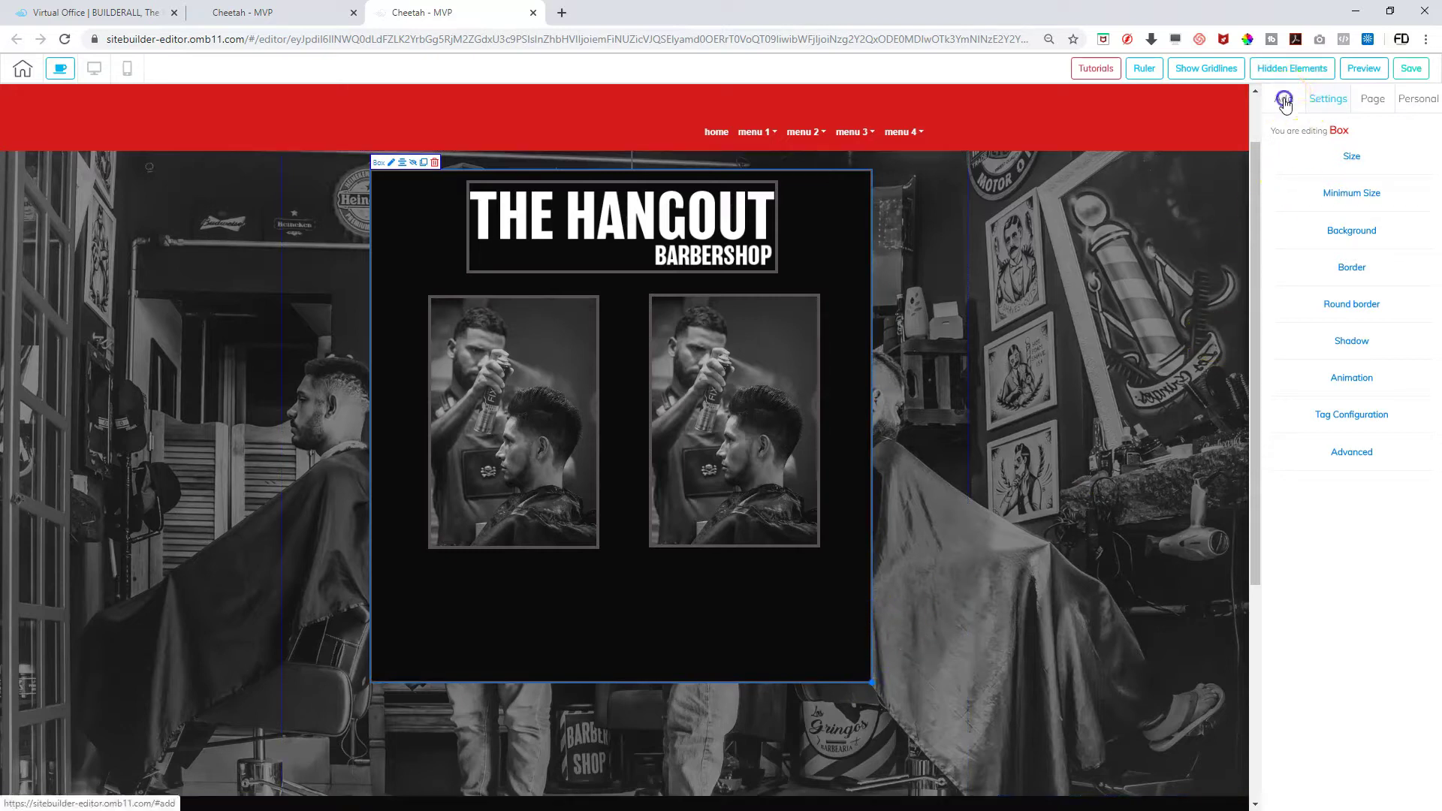
pyautogui.click(1394, 124)
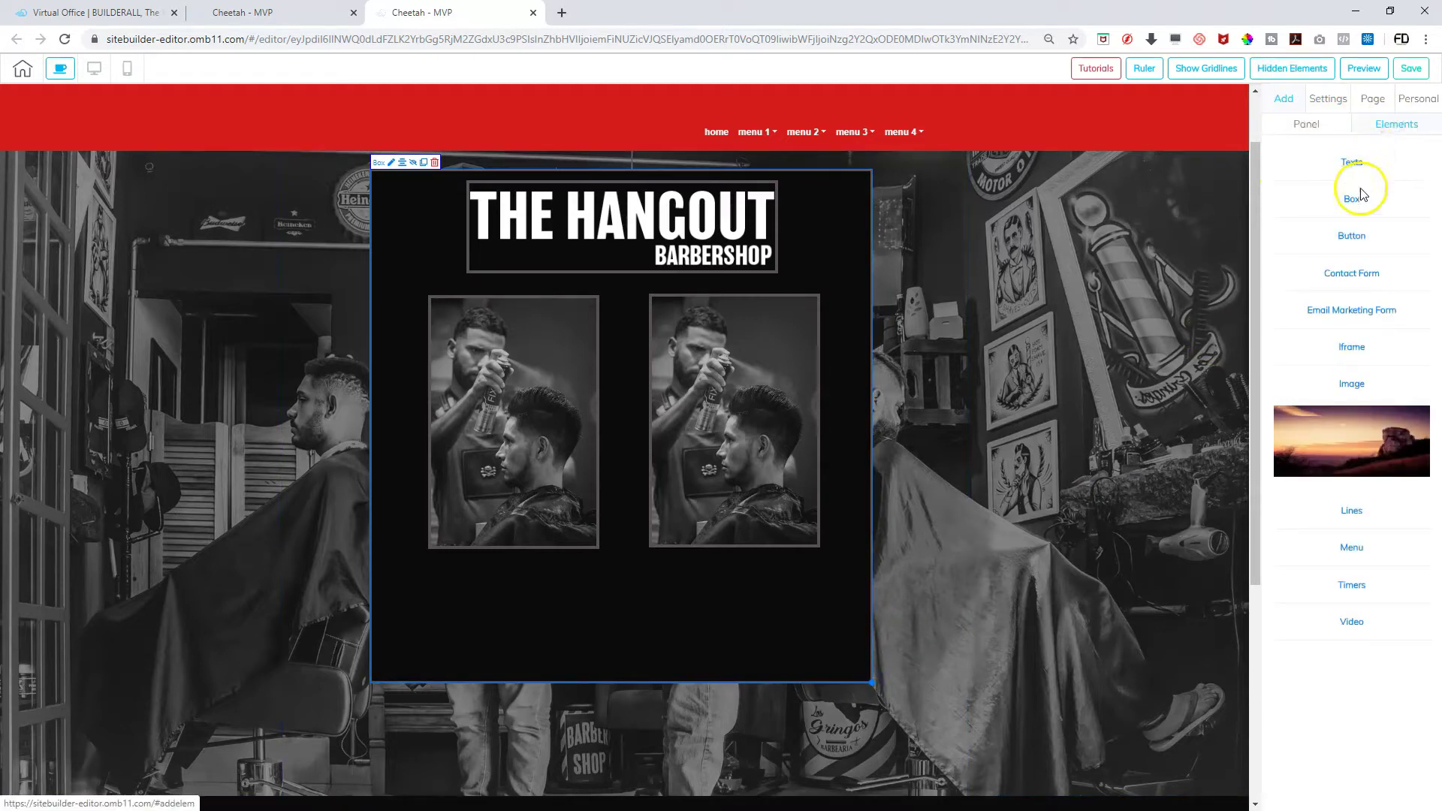
pyautogui.click(1351, 235)
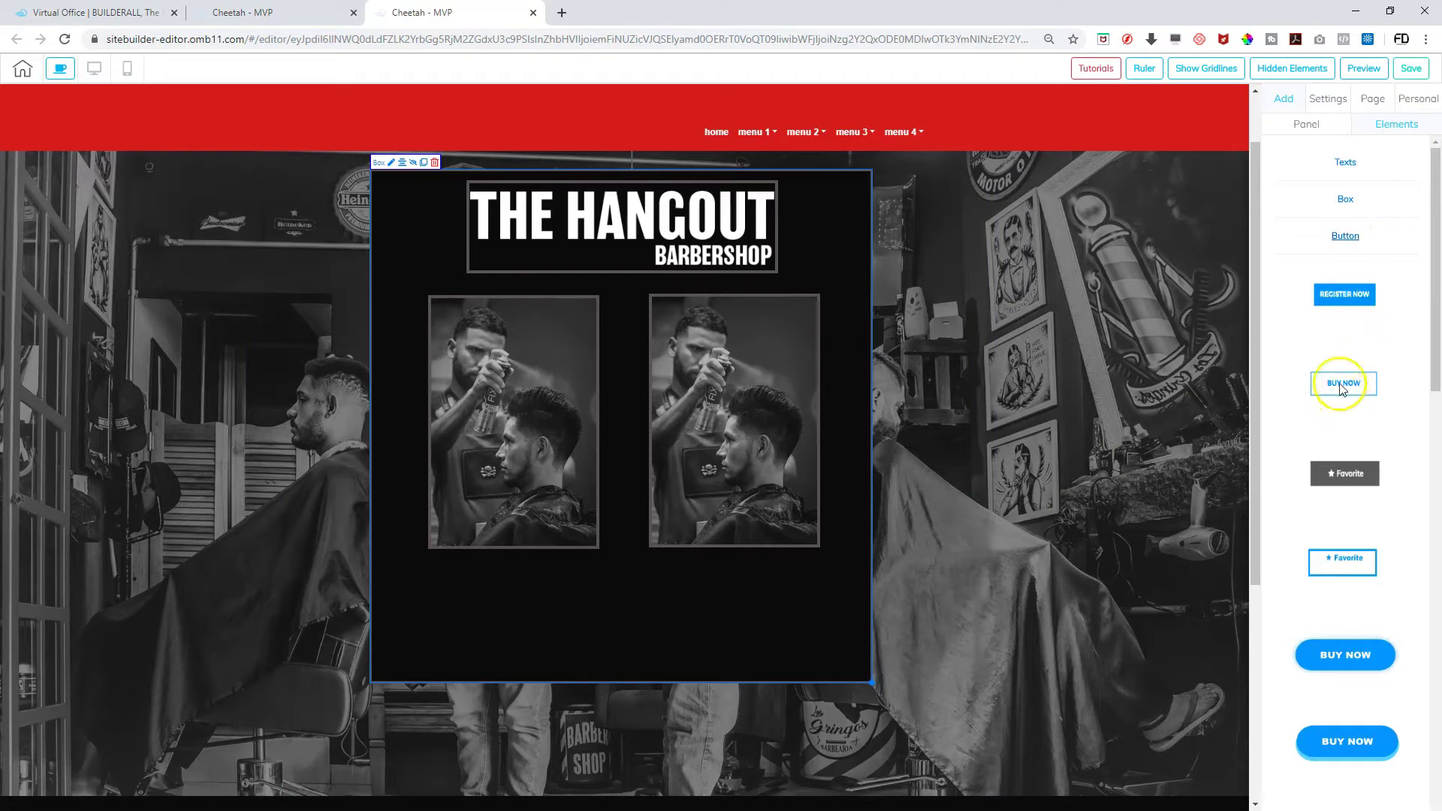
pyautogui.moveTo(1343, 389); pyautogui.dragTo(583, 594)
pyautogui.click(587, 585)
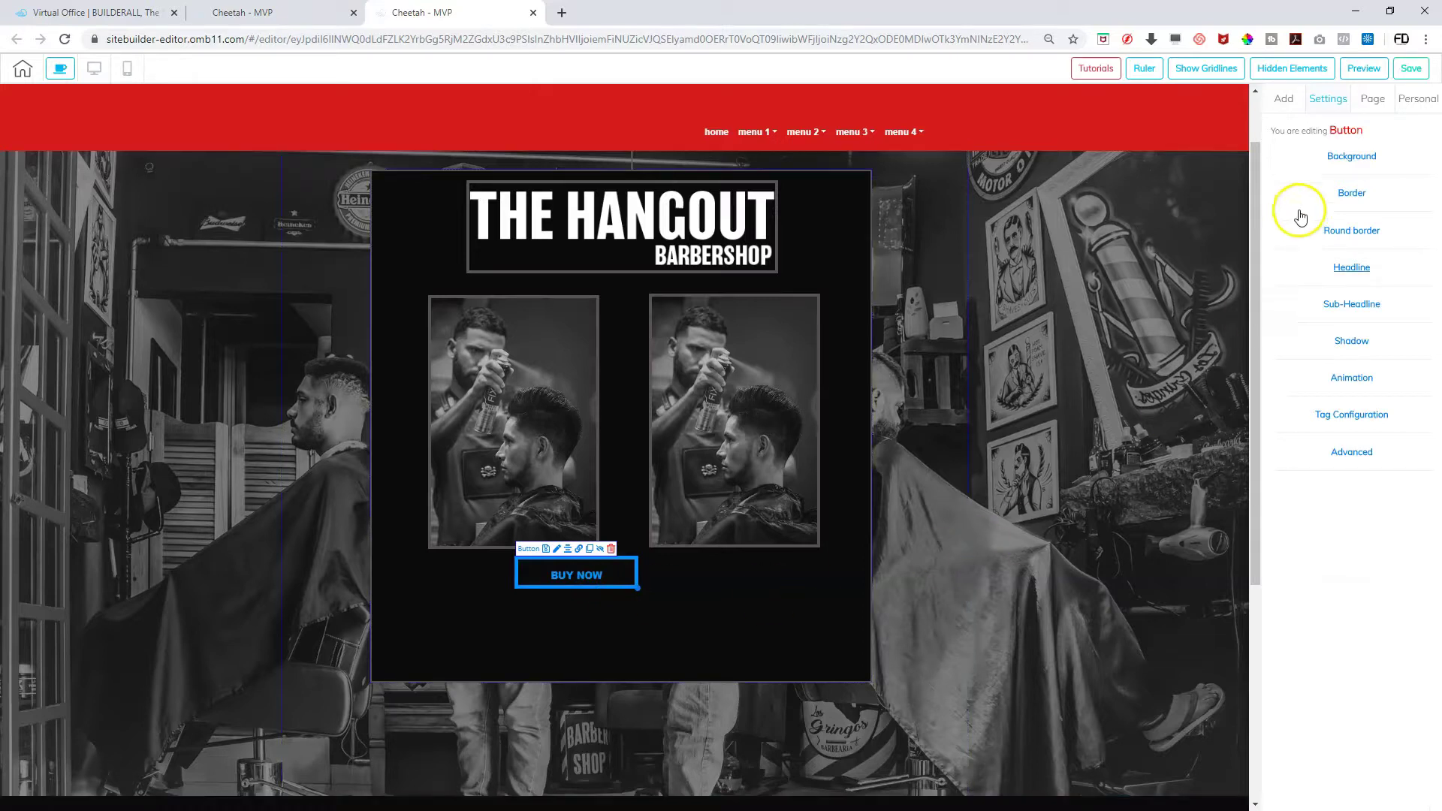
# Change the BUY NOW button's border colour to white and move the button lower beneath the photos
pyautogui.click(1353, 194)
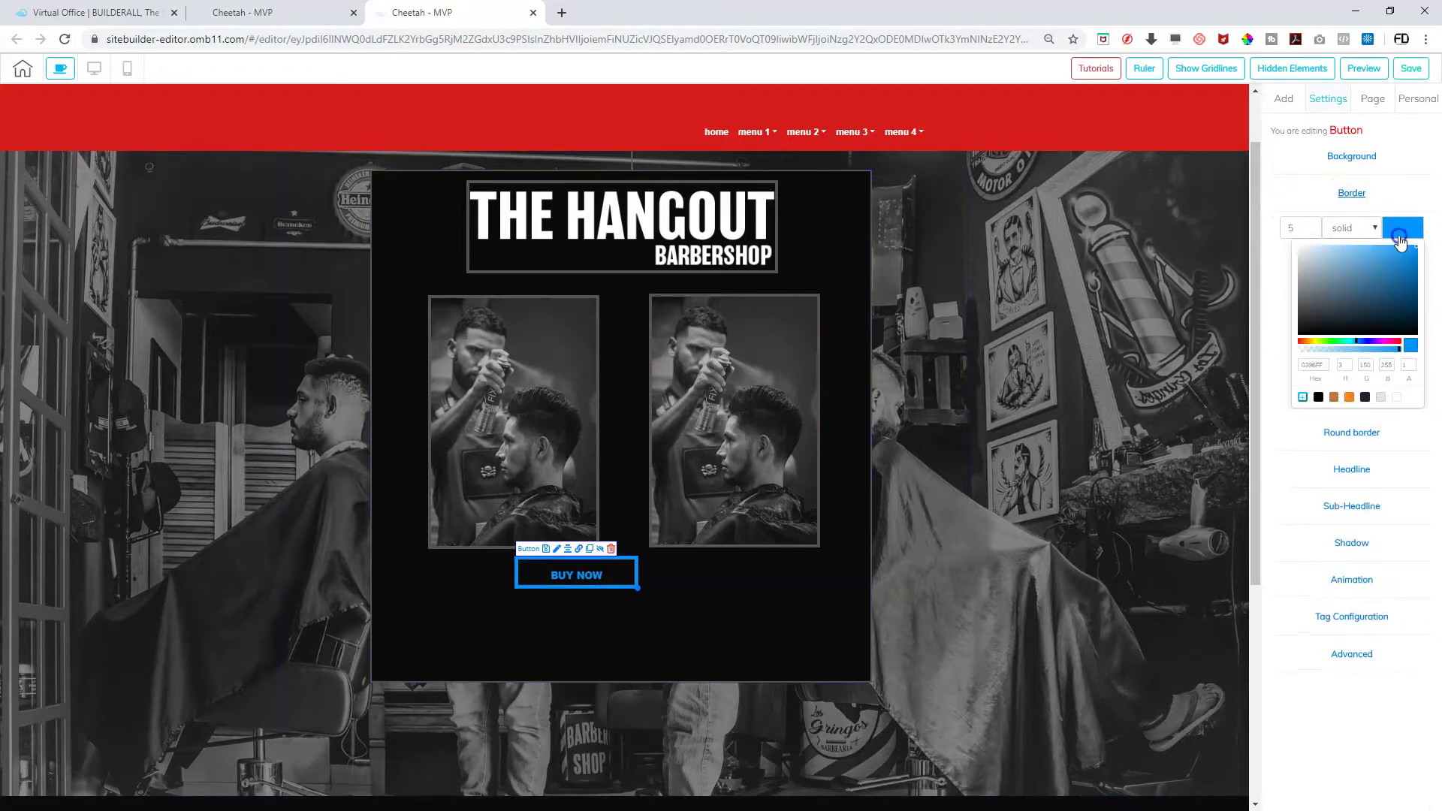
pyautogui.click(1401, 228)
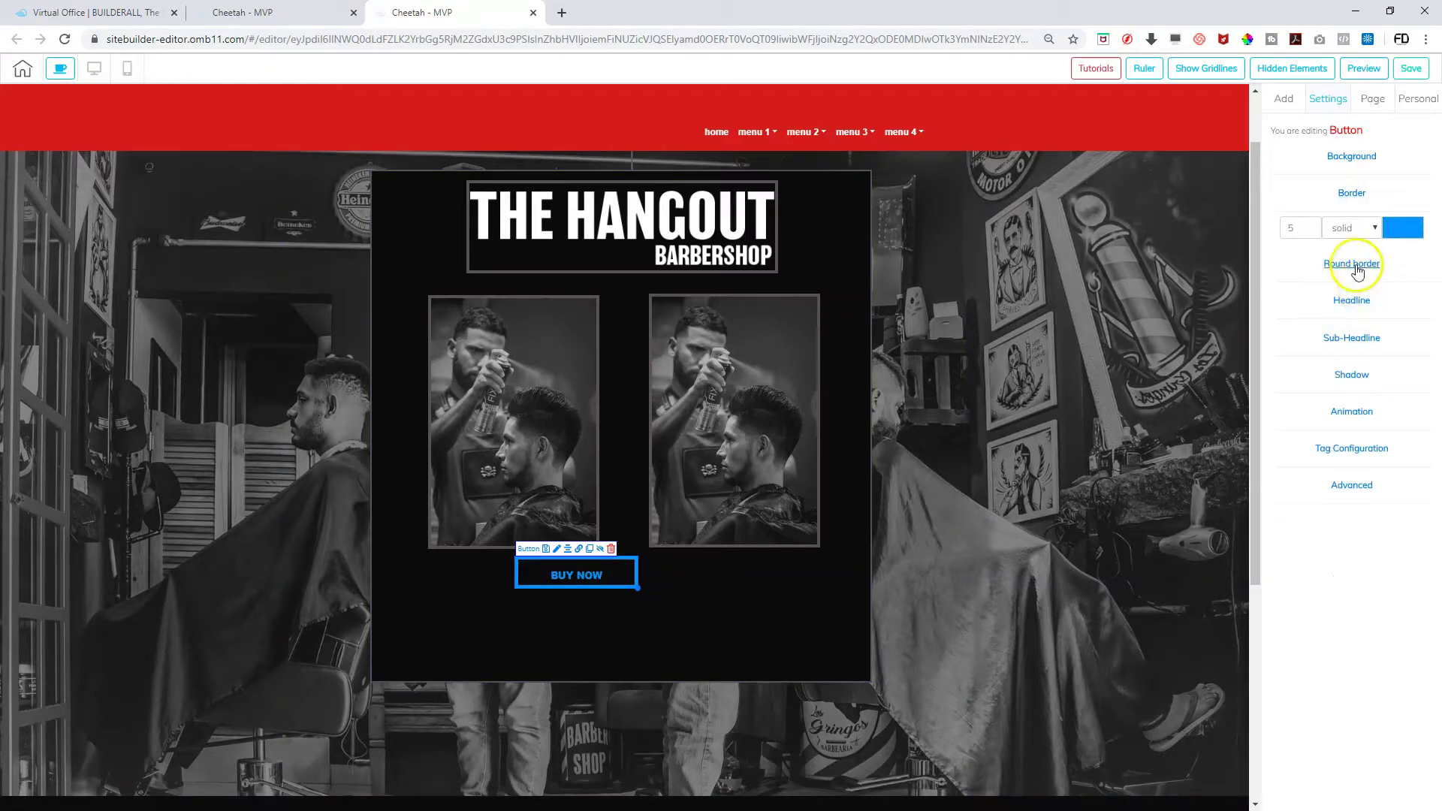
pyautogui.click(1402, 227)
pyautogui.click(1300, 249)
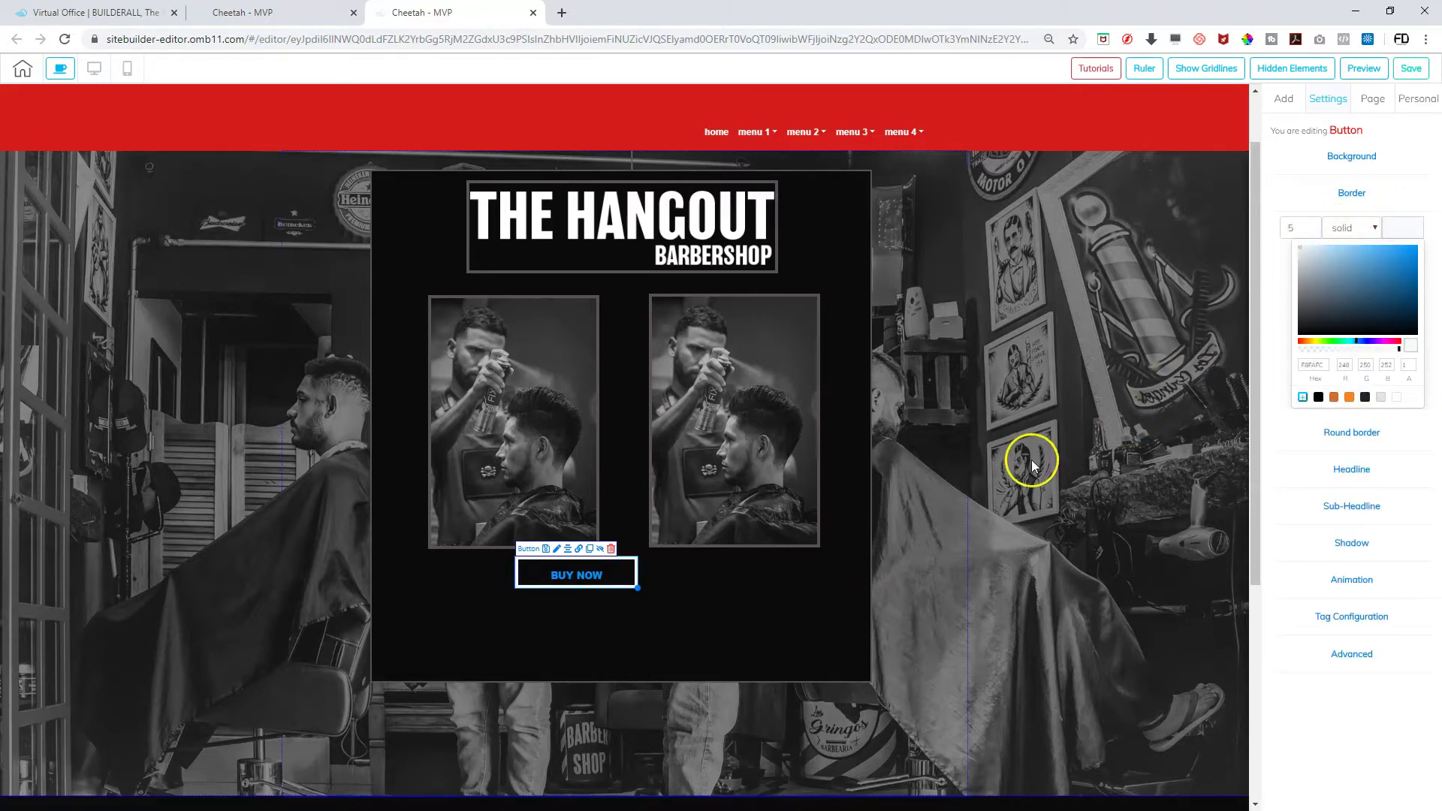
pyautogui.moveTo(631, 583); pyautogui.dragTo(670, 615)
# Replace the button's headline with JOIN OUR NEWSLETTER and enlarge the button so the text fits on one line
pyautogui.click(1352, 468)
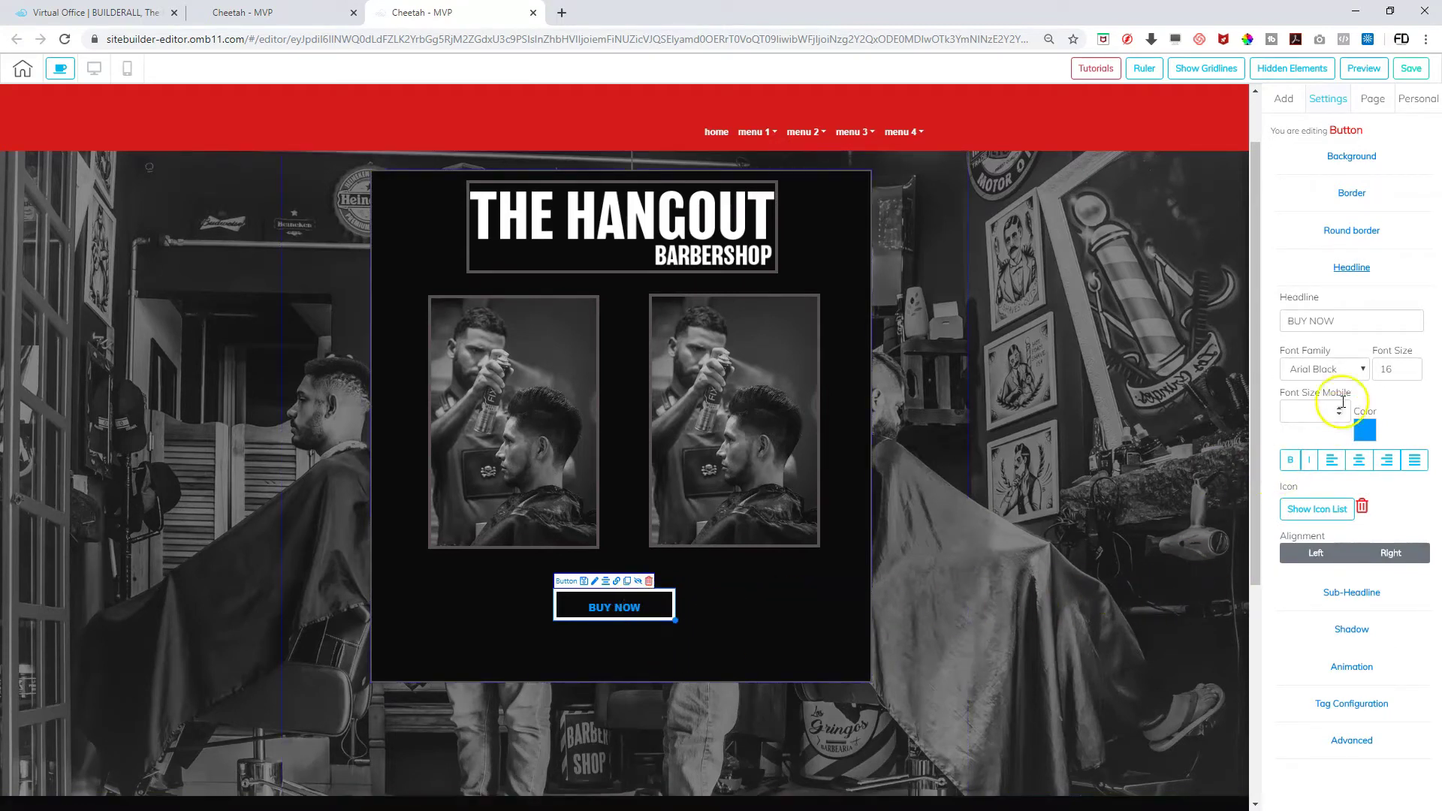
pyautogui.moveTo(1358, 323); pyautogui.dragTo(1255, 322)
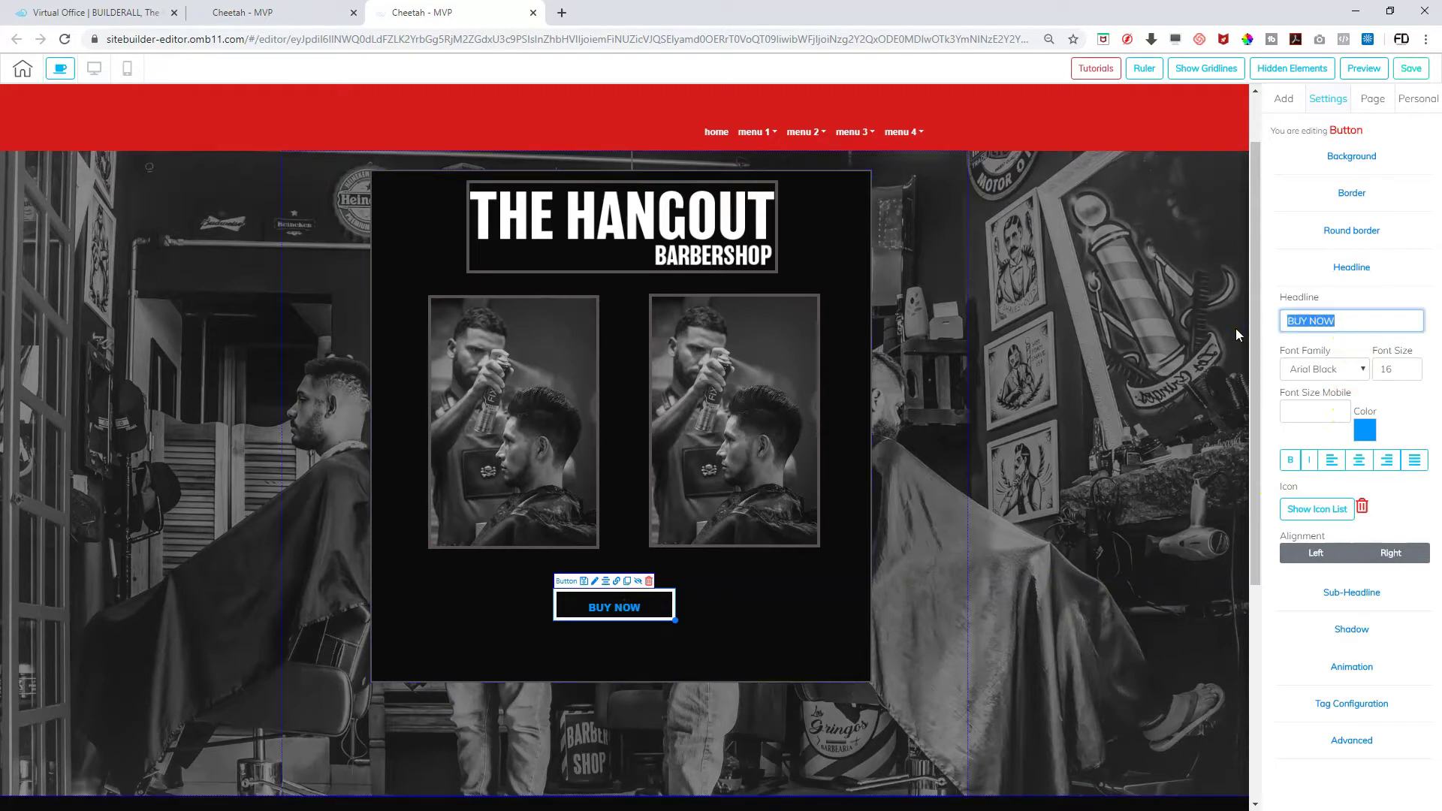
pyautogui.write('JOIN OUR NE')
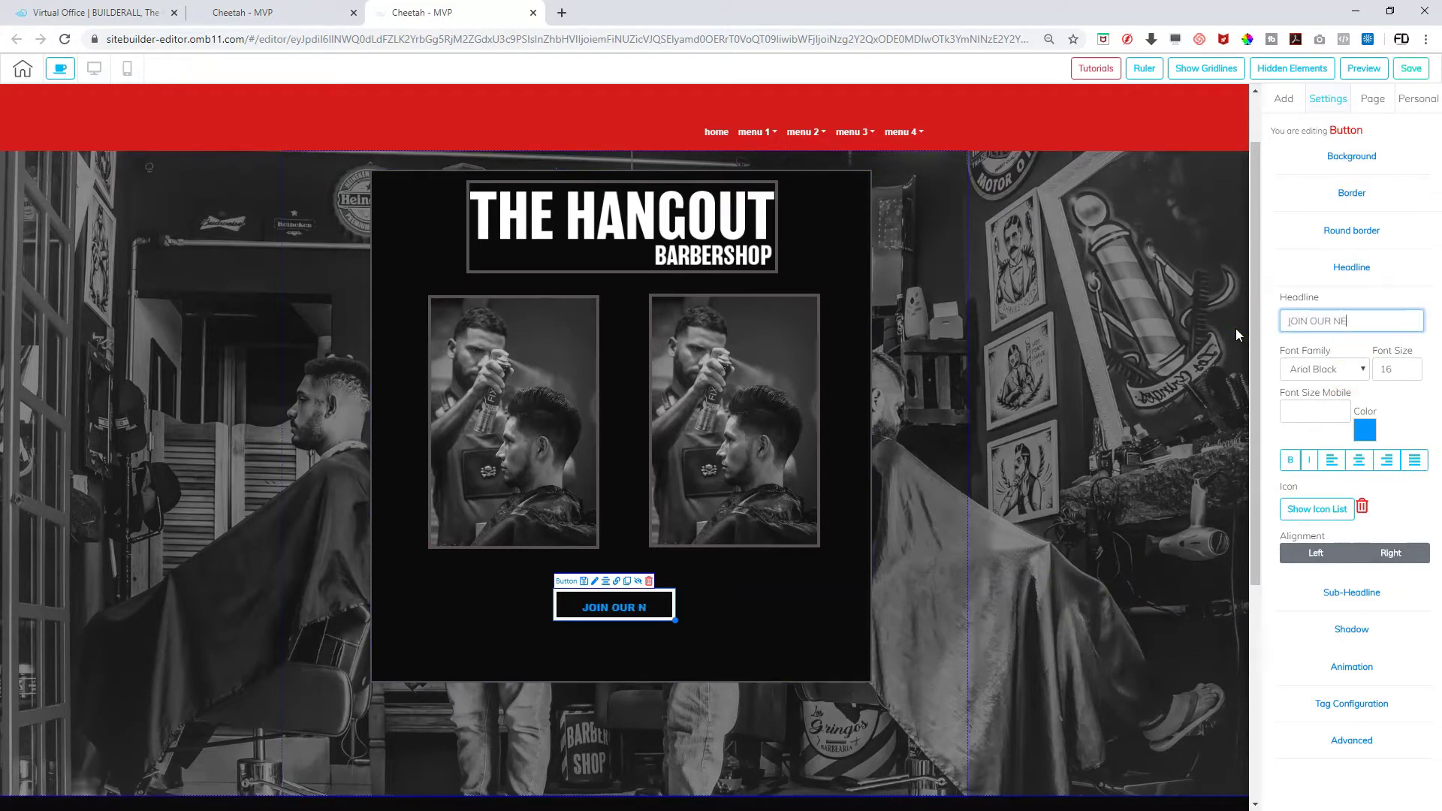
pyautogui.write('WSLETTER')
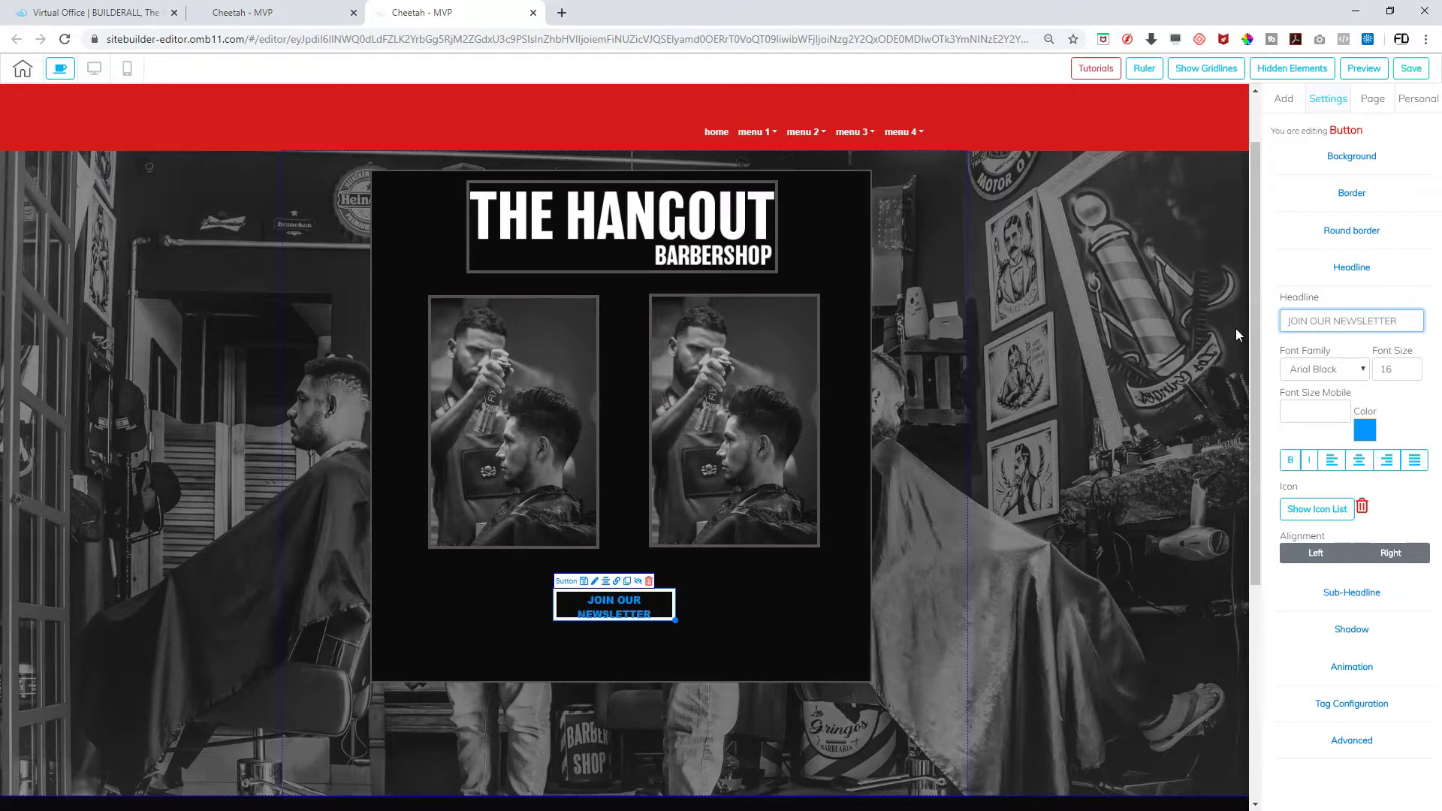
pyautogui.moveTo(675, 621); pyautogui.dragTo(709, 628)
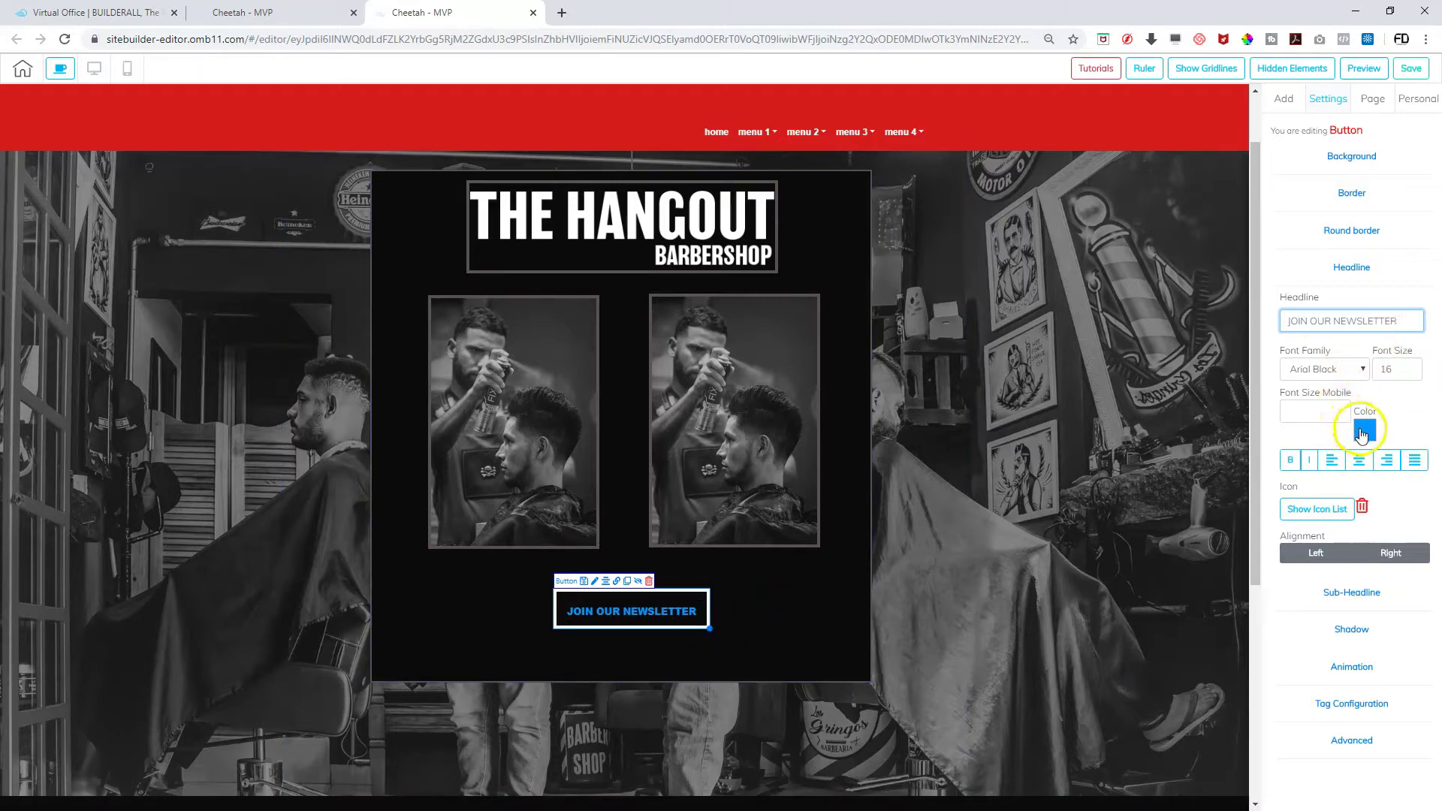
# Set the button's headline colour to near-white and centre the button beneath the two photos
pyautogui.click(1364, 432)
pyautogui.click(1291, 479)
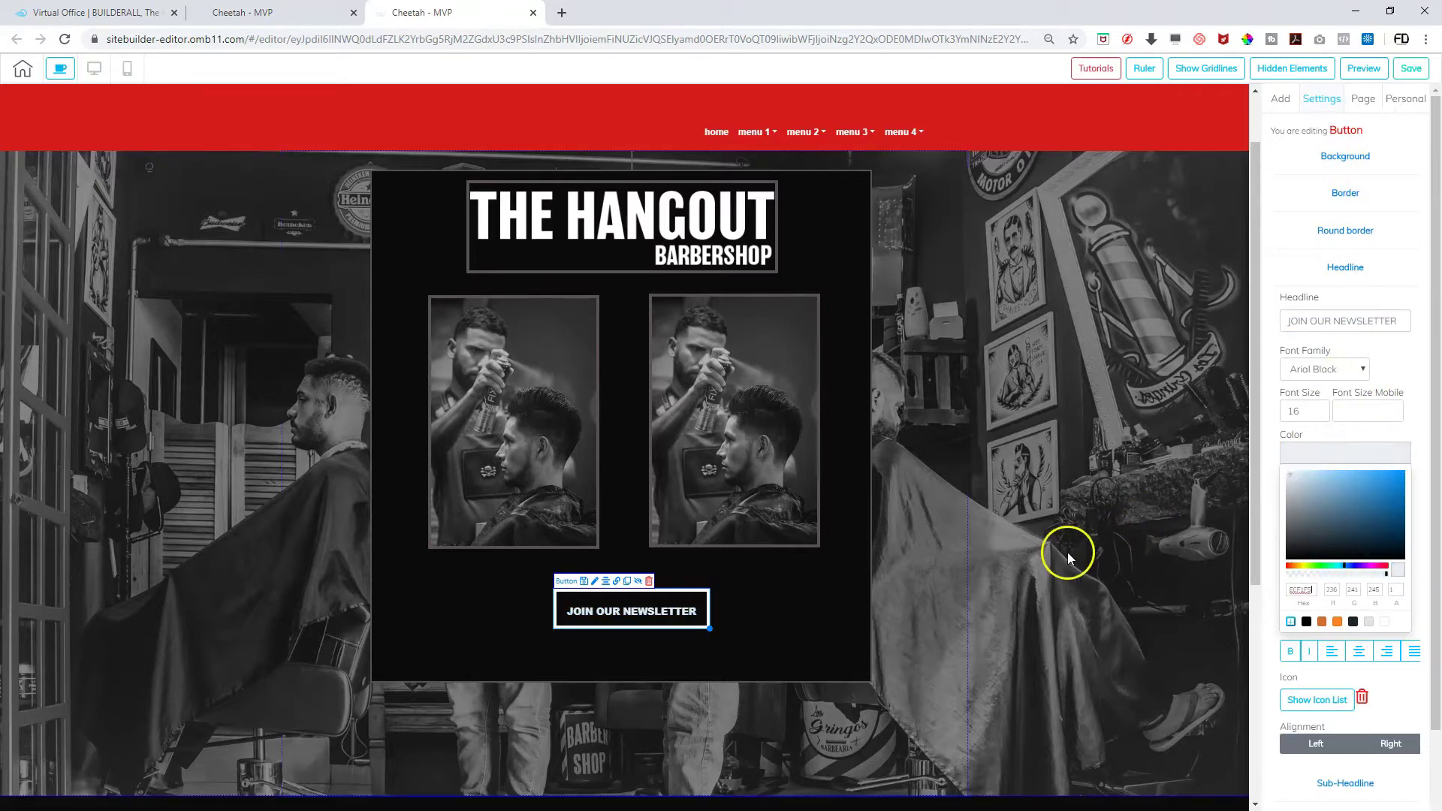
pyautogui.click(1024, 579)
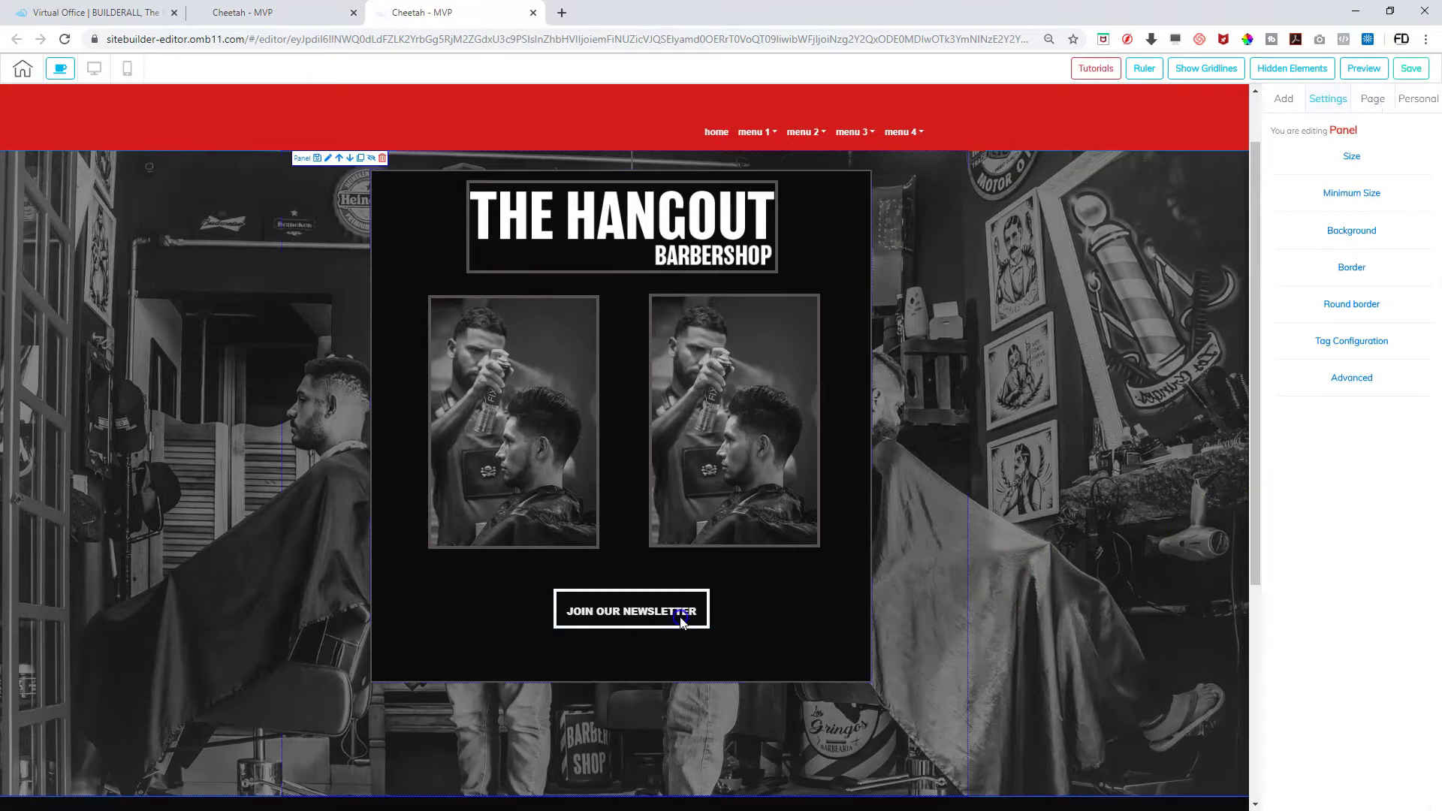
pyautogui.click(667, 607)
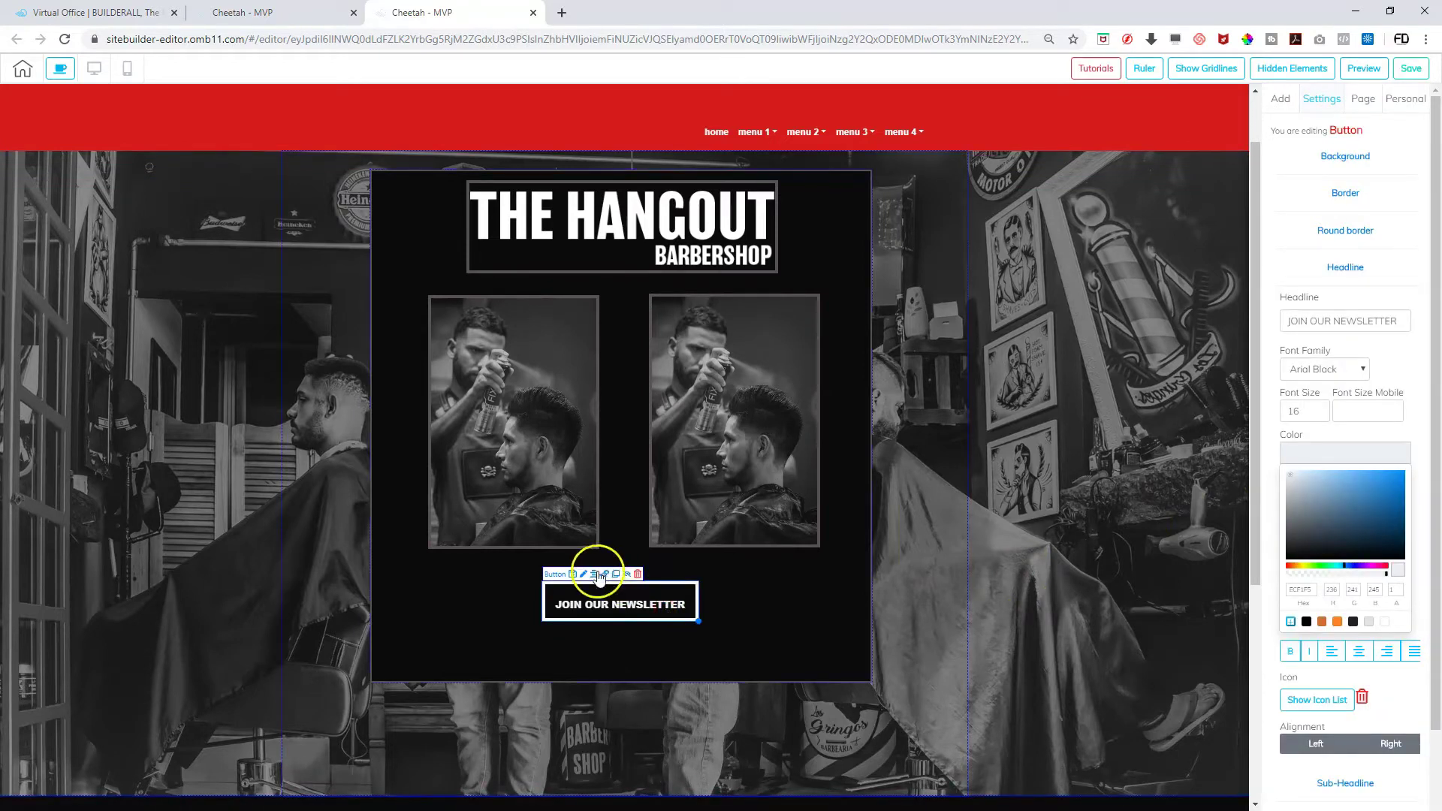
pyautogui.click(955, 545)
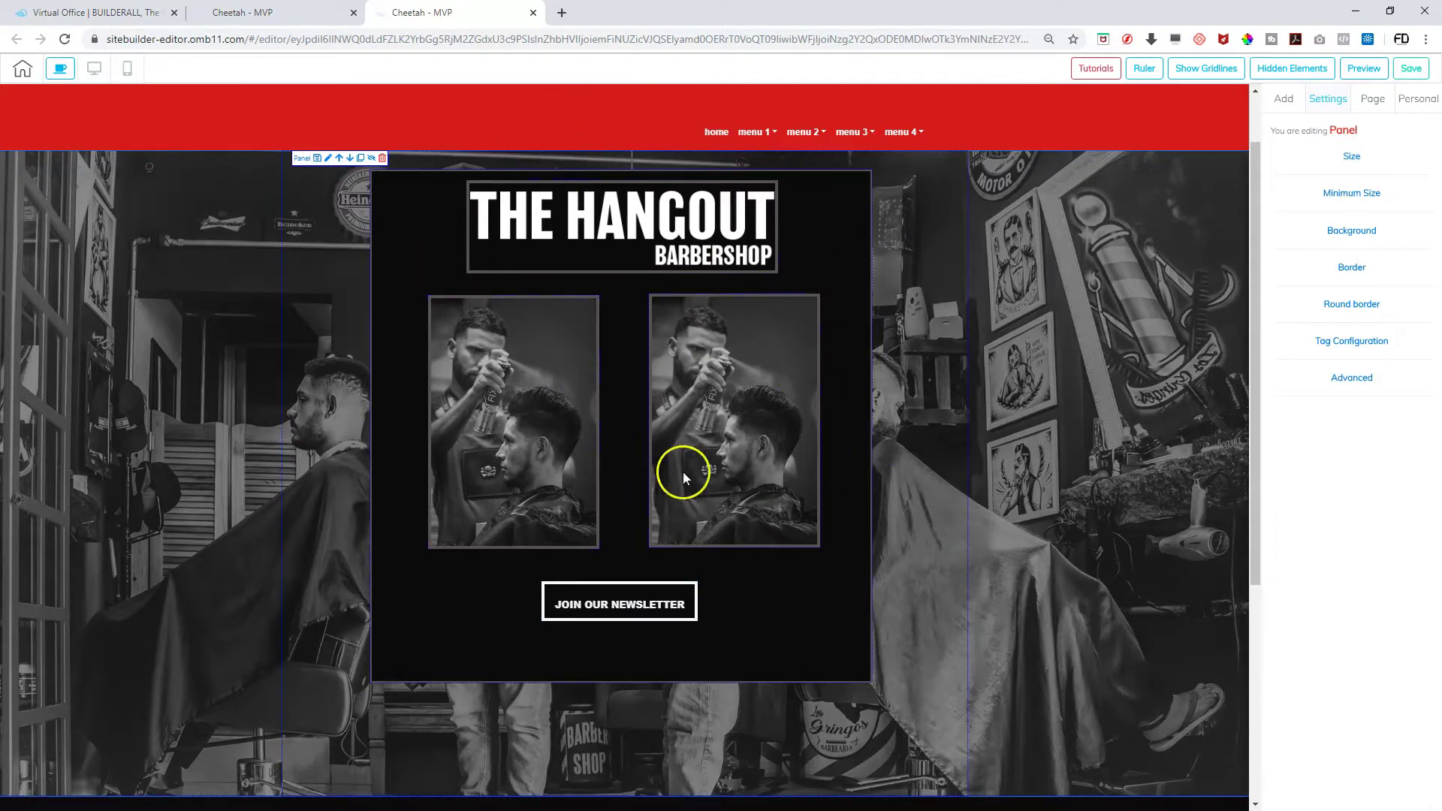
# Add the Pricings - 08 pricing table panel to the page
pyautogui.scroll(-4, 977, 552)
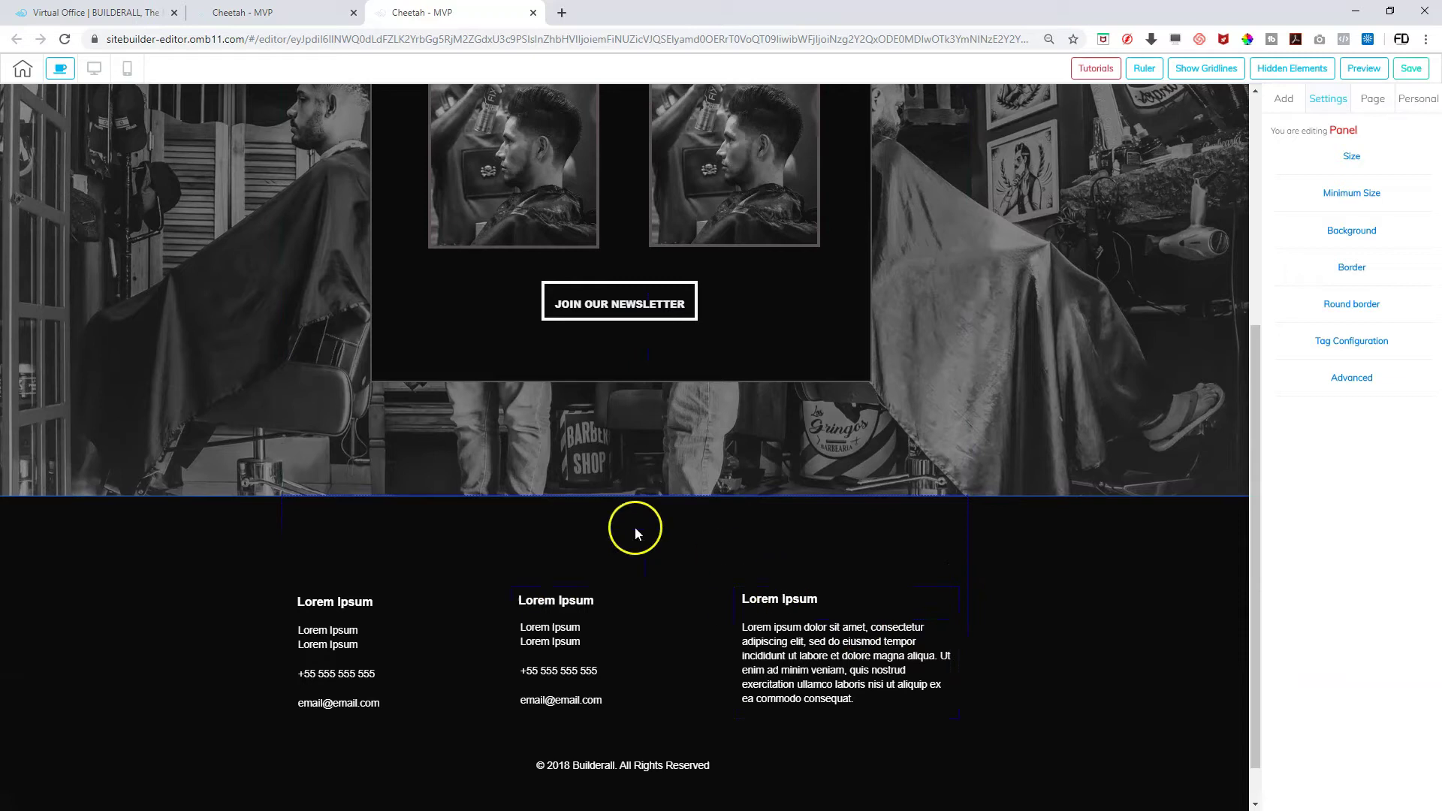
pyautogui.scroll(5, 737, 496)
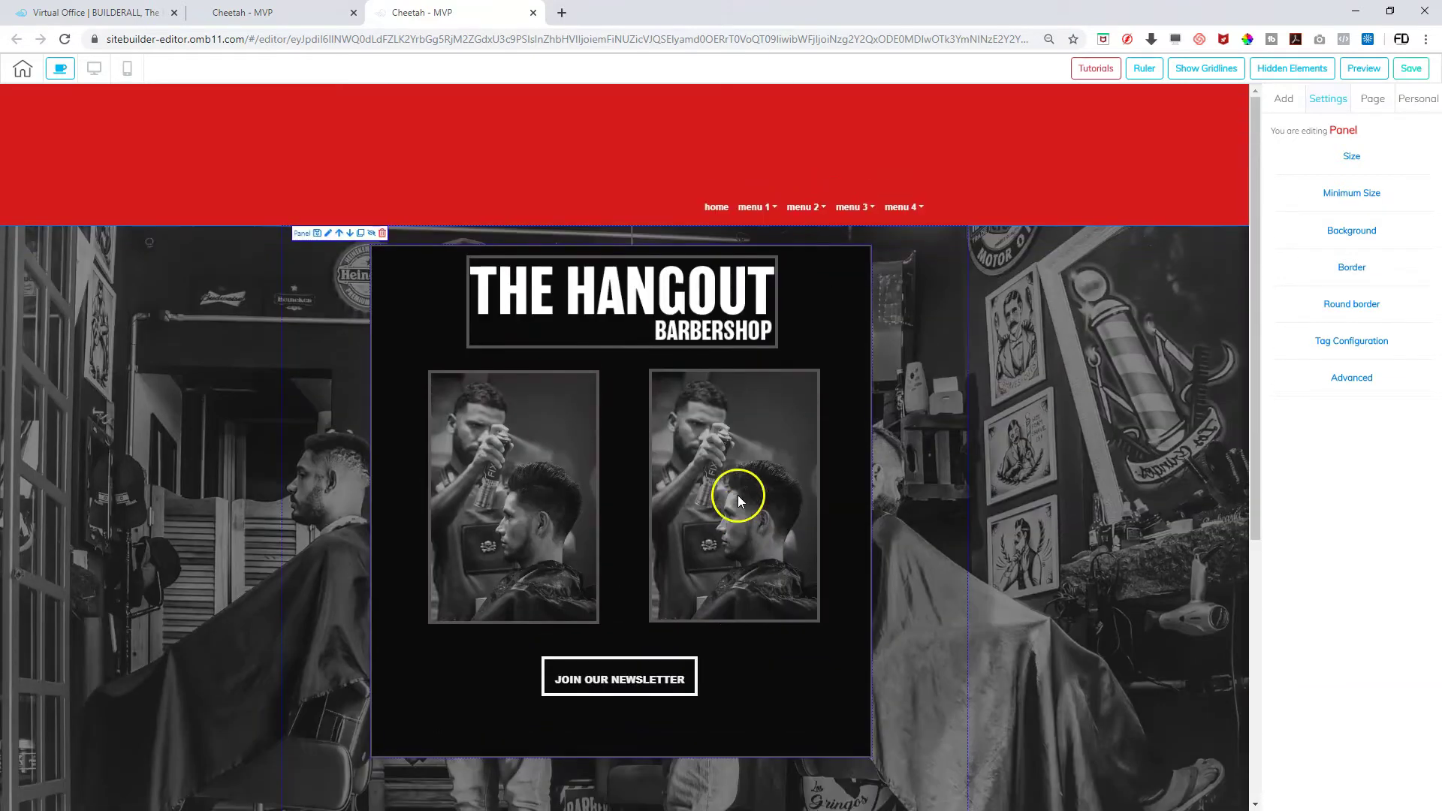
pyautogui.click(1287, 100)
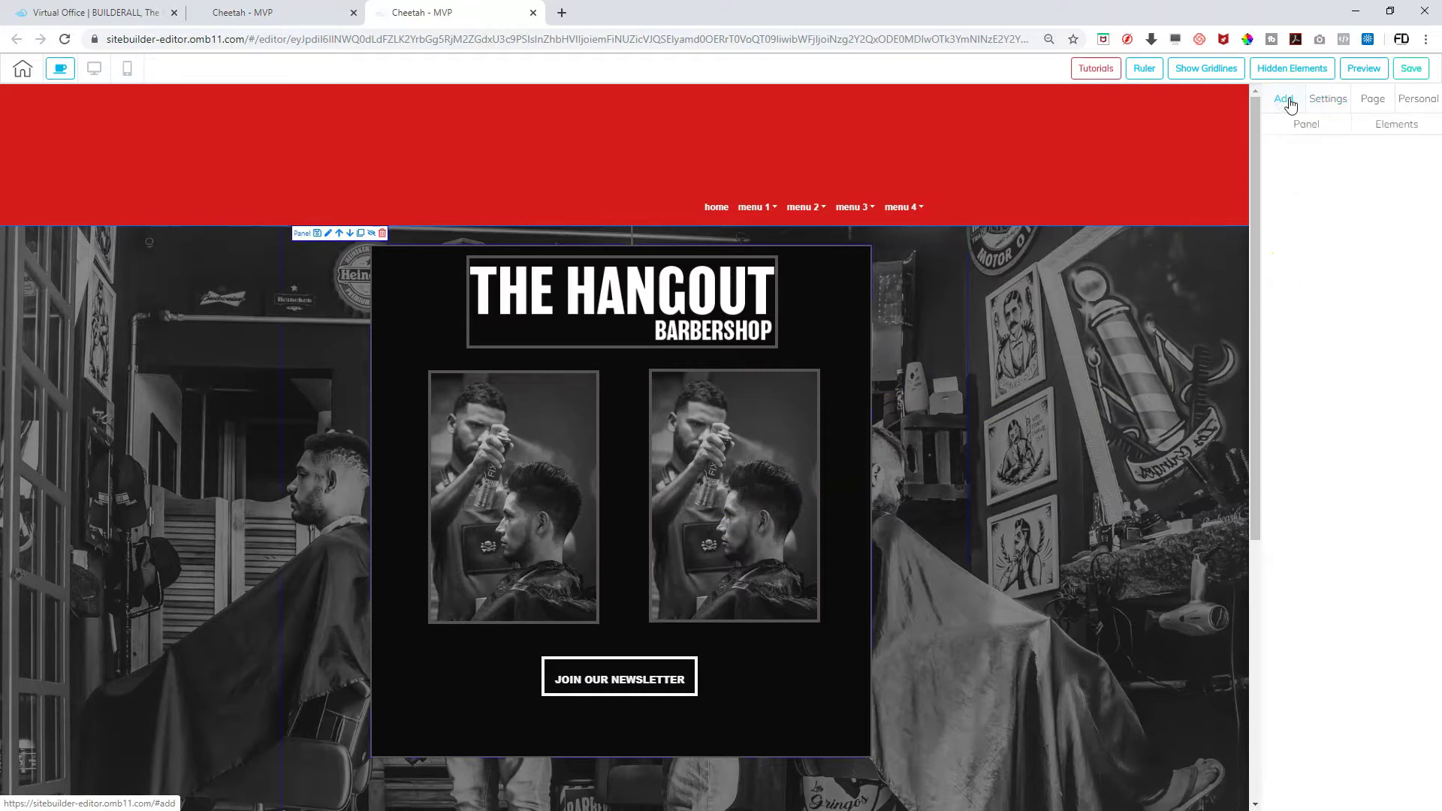
pyautogui.click(1303, 126)
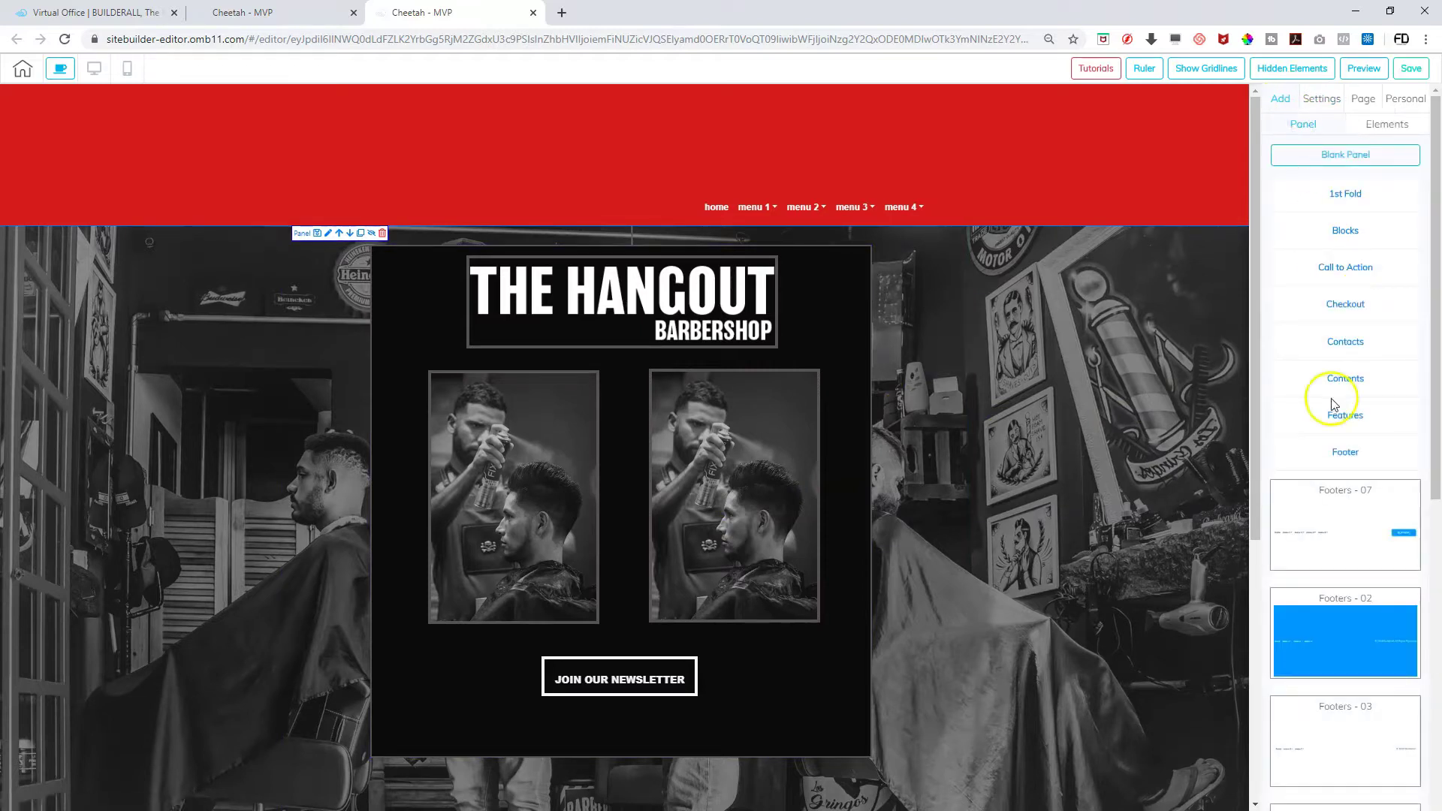
pyautogui.click(1340, 455)
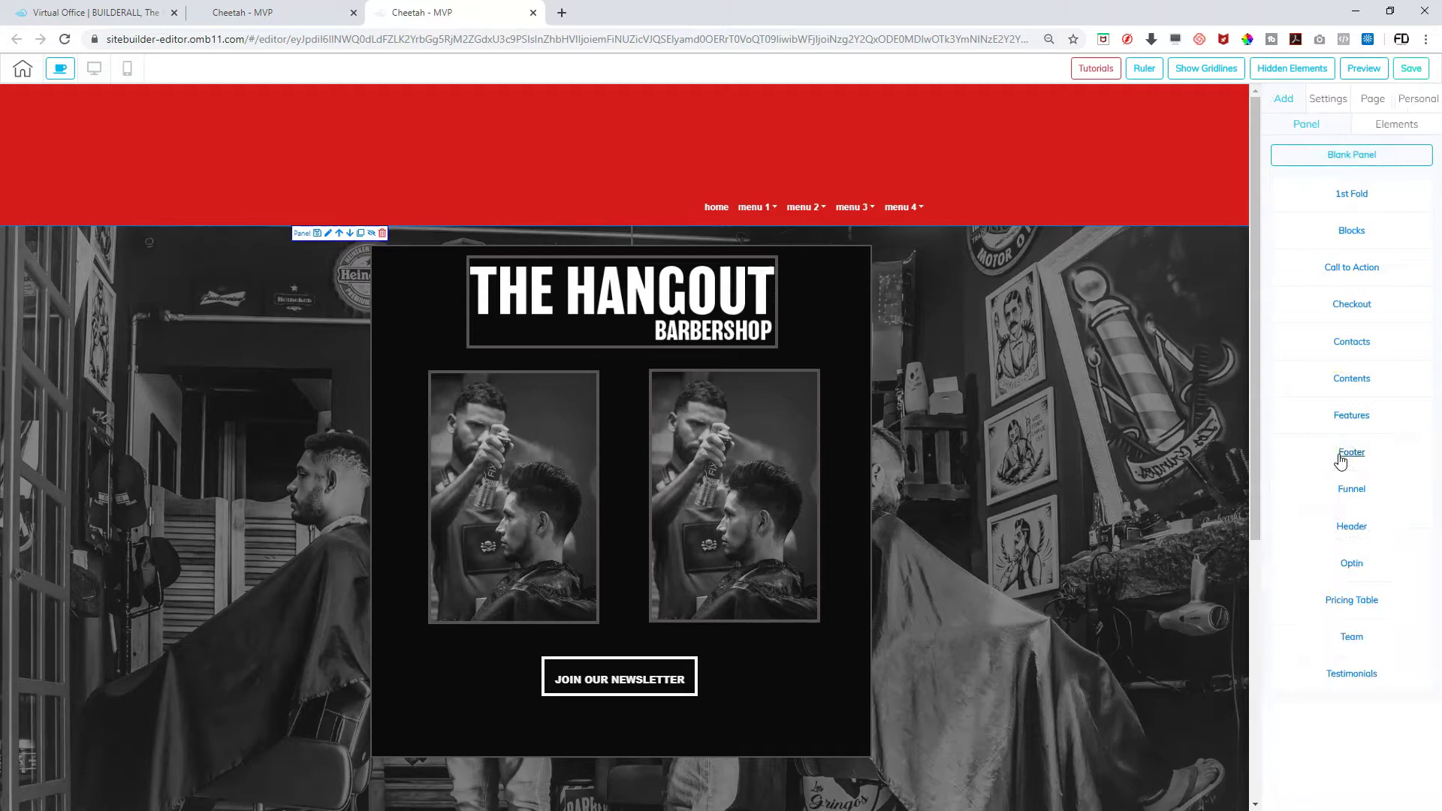
pyautogui.click(1348, 599)
pyautogui.scroll(-5, 1314, 517)
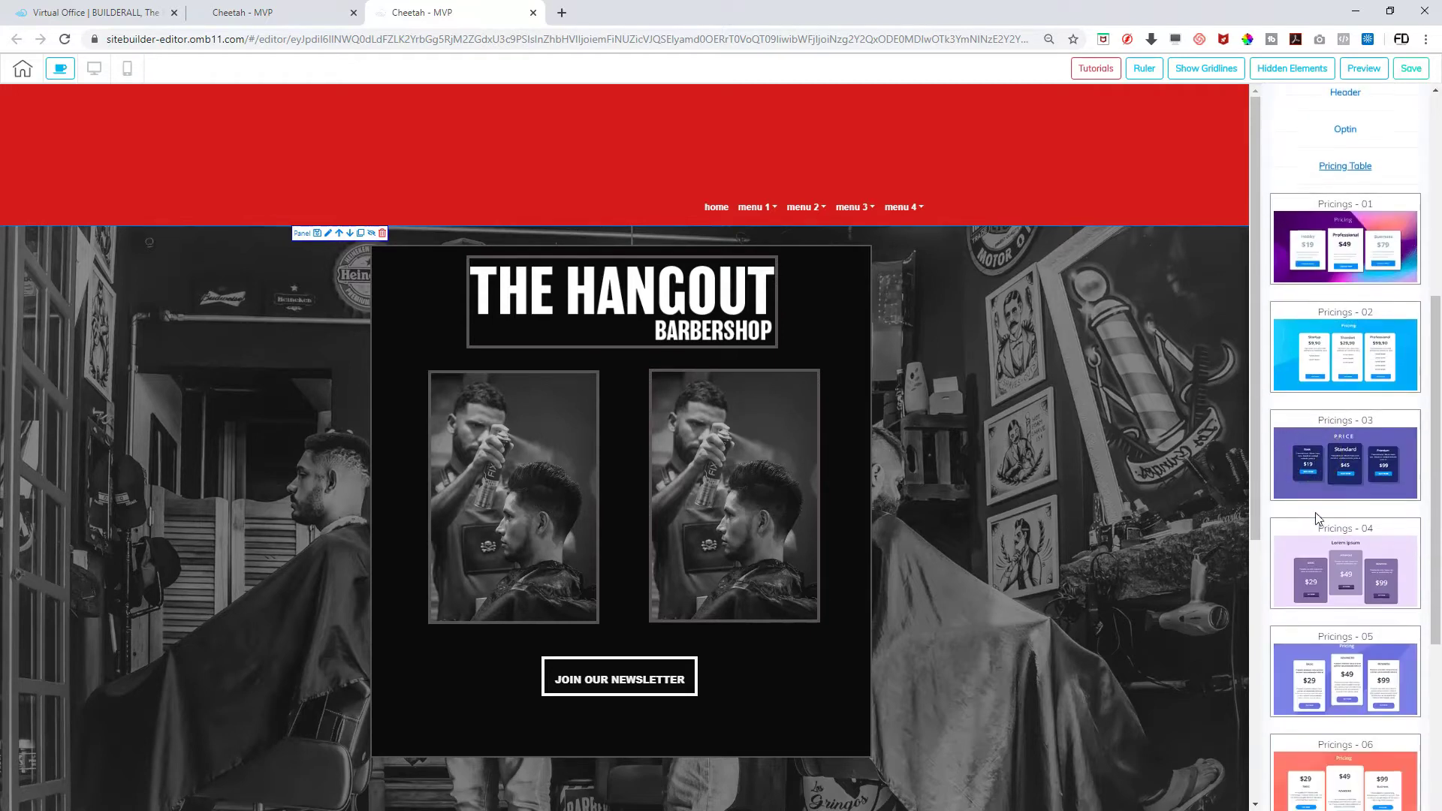
pyautogui.scroll(-3, 1316, 517)
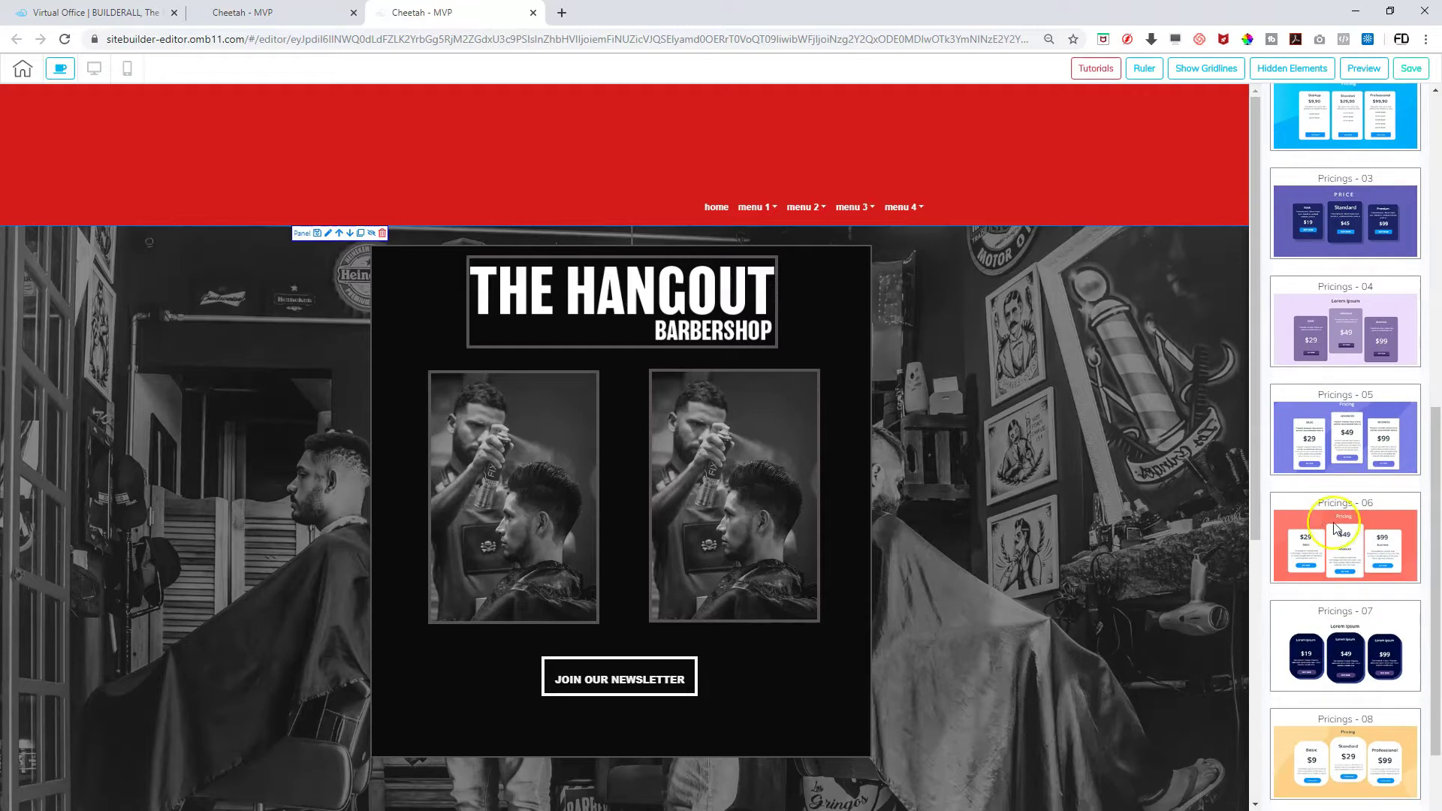
pyautogui.scroll(-2, 1337, 529)
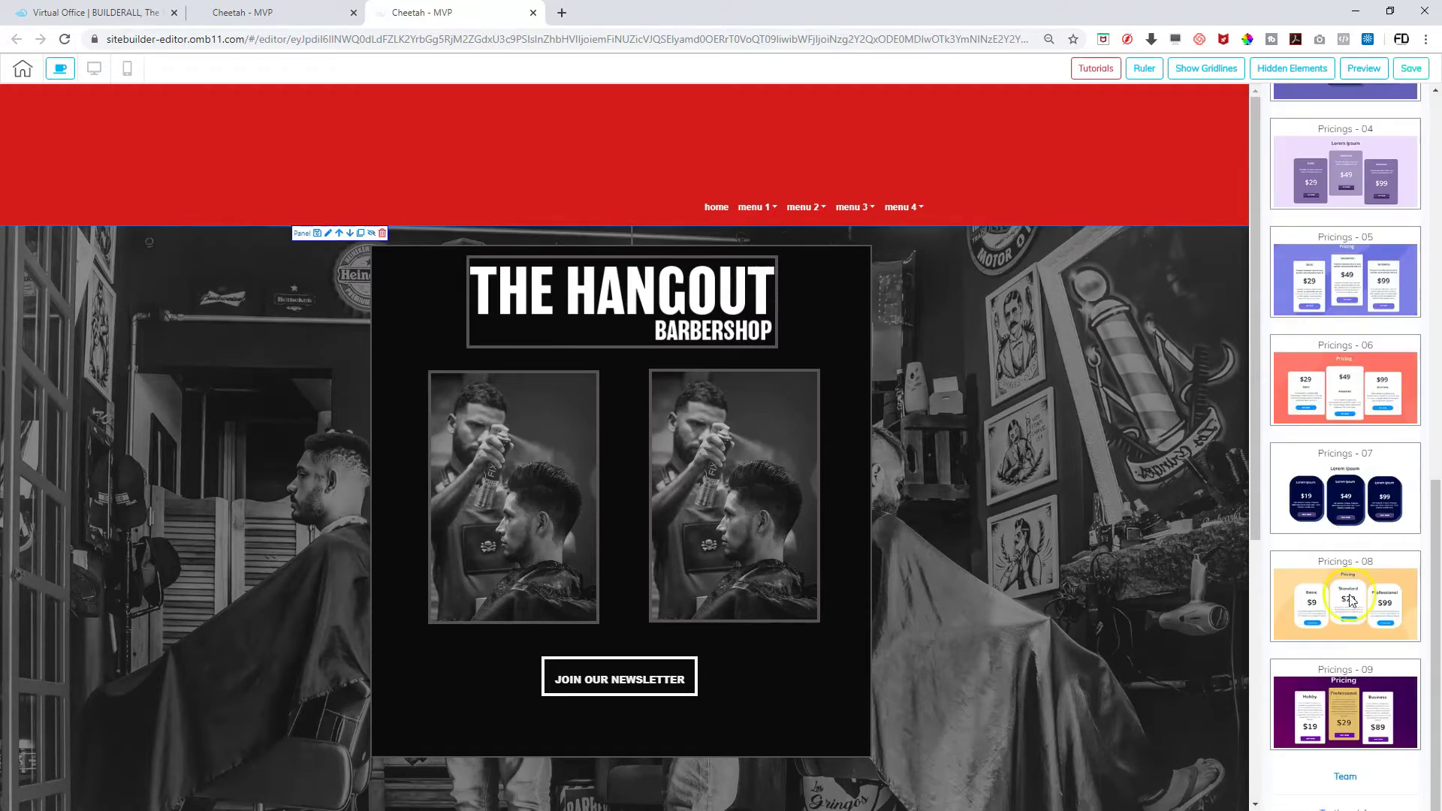
pyautogui.click(1385, 575)
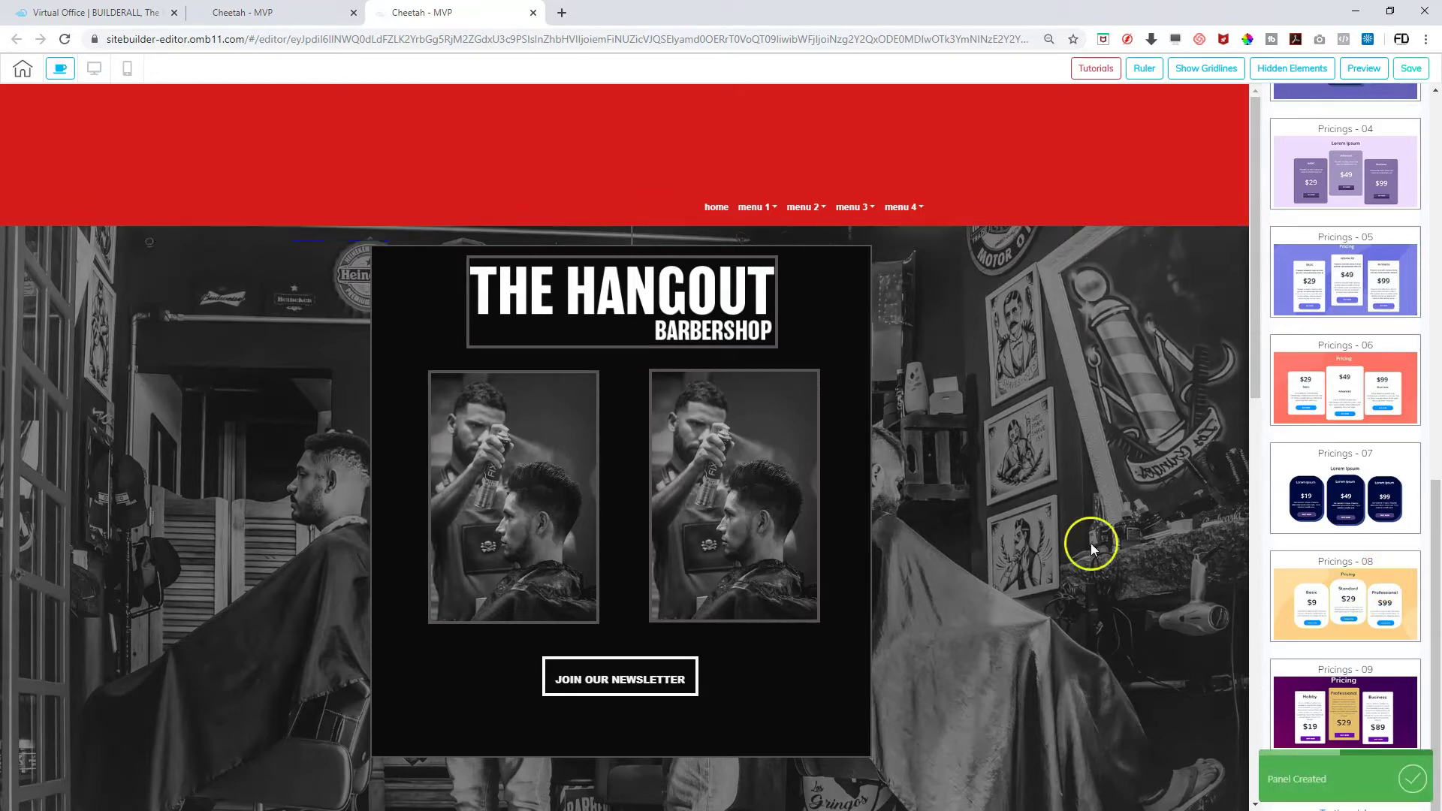
# Move the new pricing panel up one place so it sits between the barber shop panel and the black footer
pyautogui.scroll(-8, 997, 545)
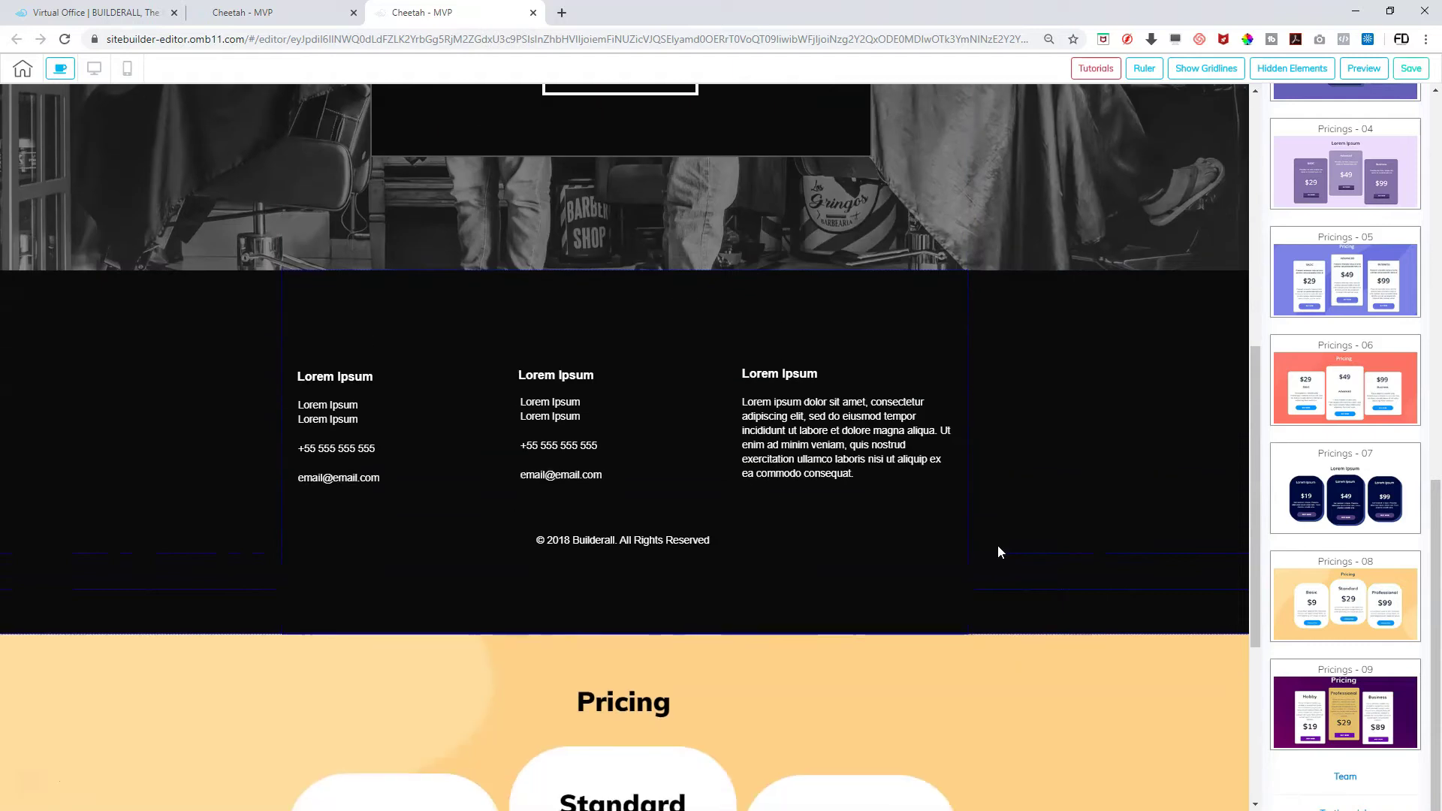
pyautogui.scroll(-5, 998, 546)
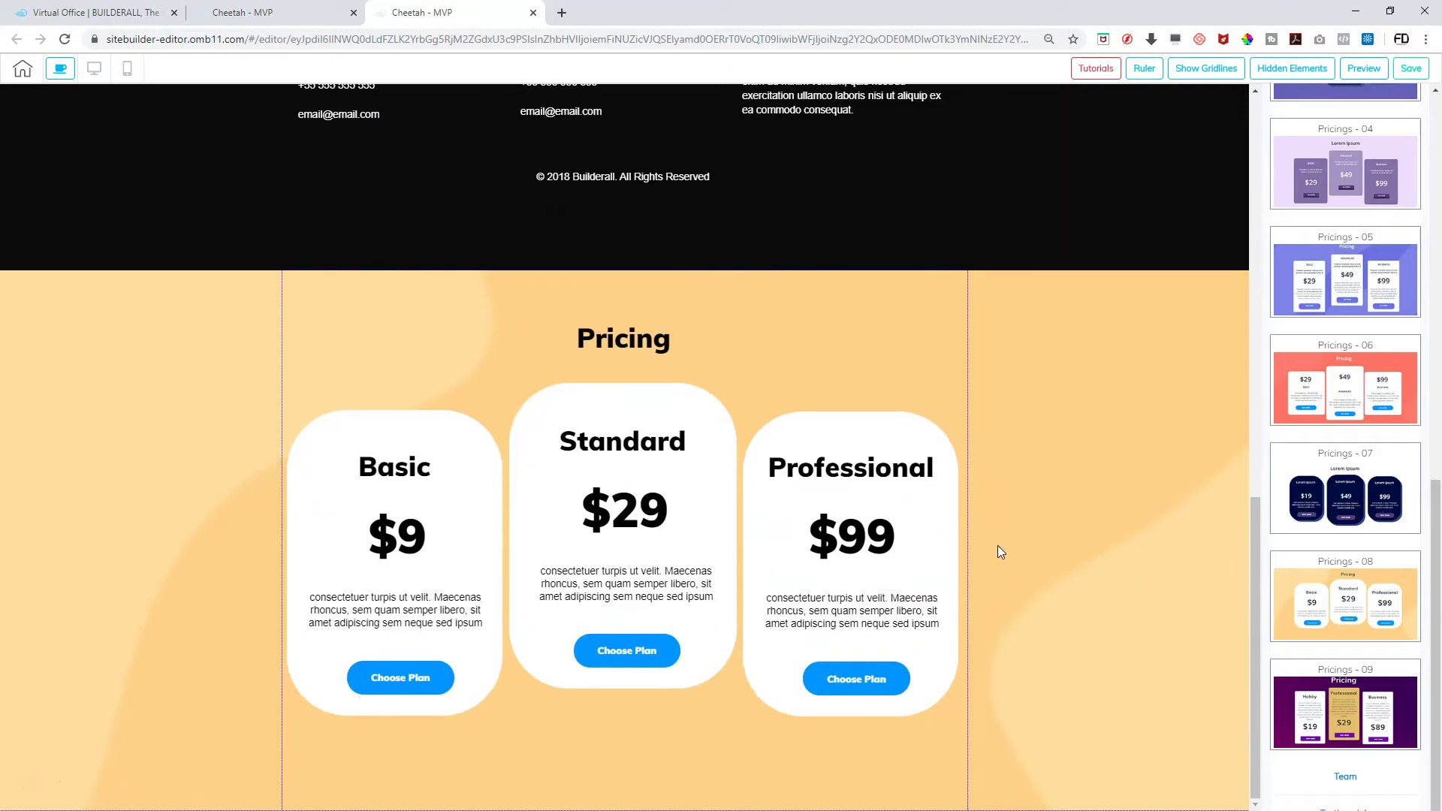
pyautogui.click(108, 348)
pyautogui.click(348, 297)
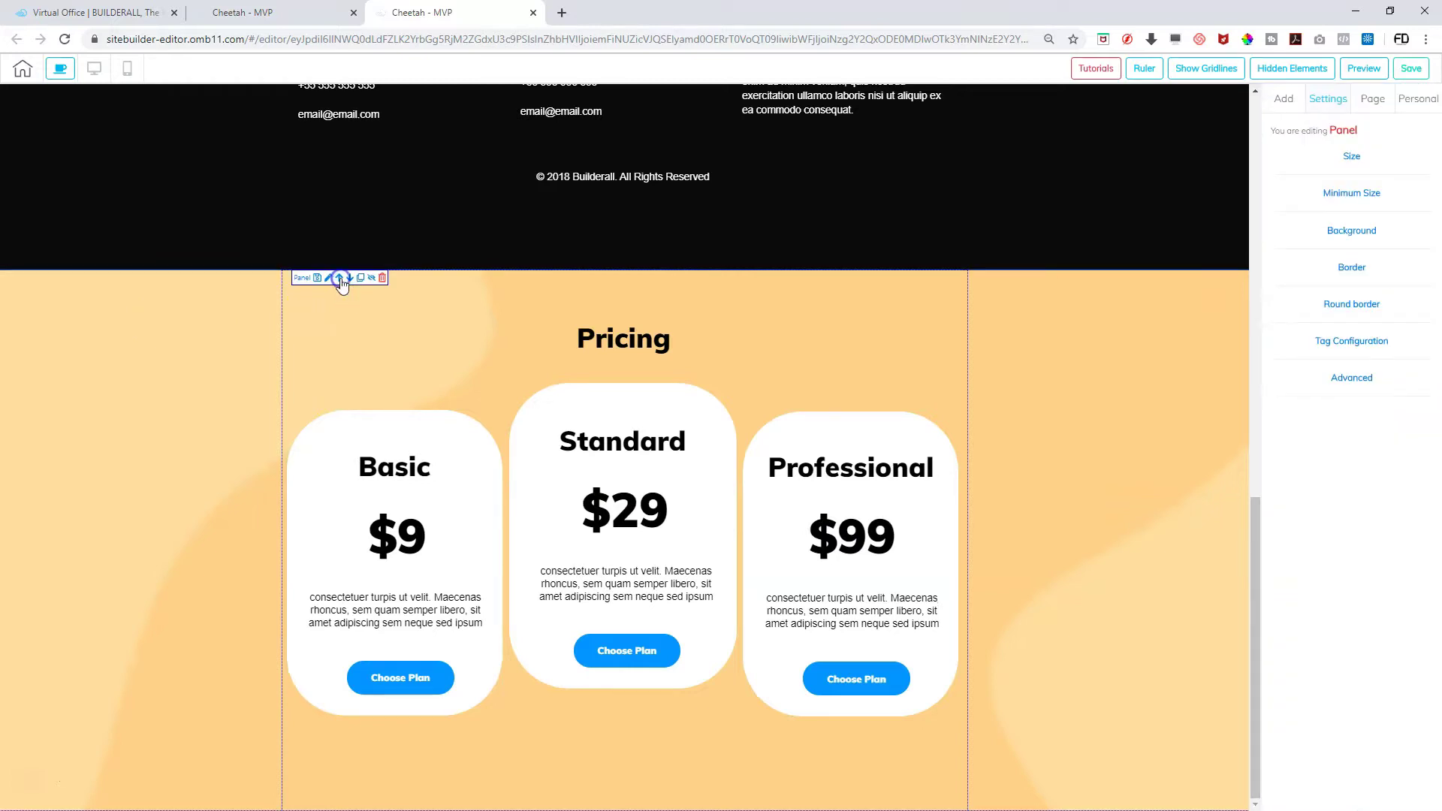
pyautogui.click(341, 280)
pyautogui.scroll(5, 680, 483)
pyautogui.scroll(6, 682, 485)
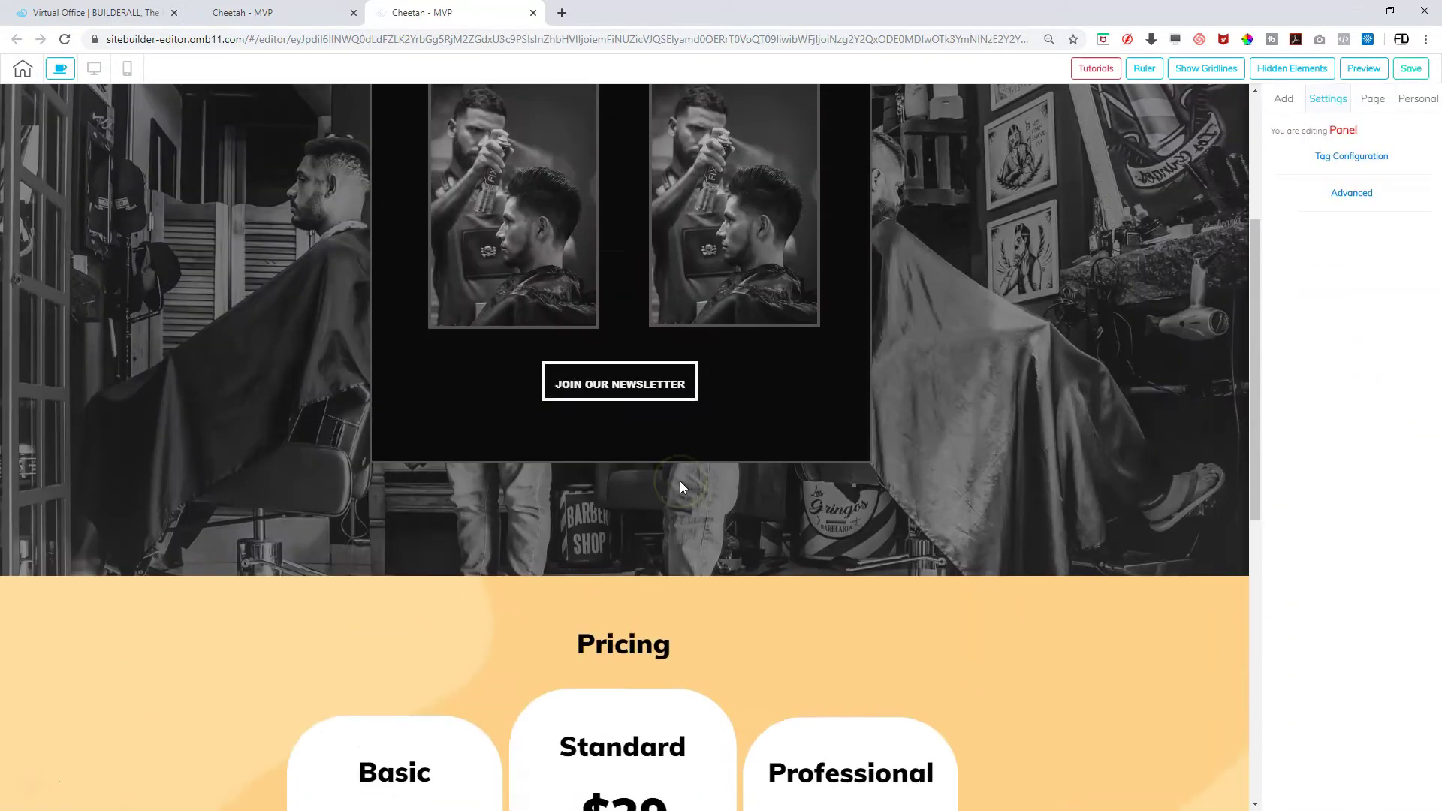
pyautogui.scroll(-8, 682, 485)
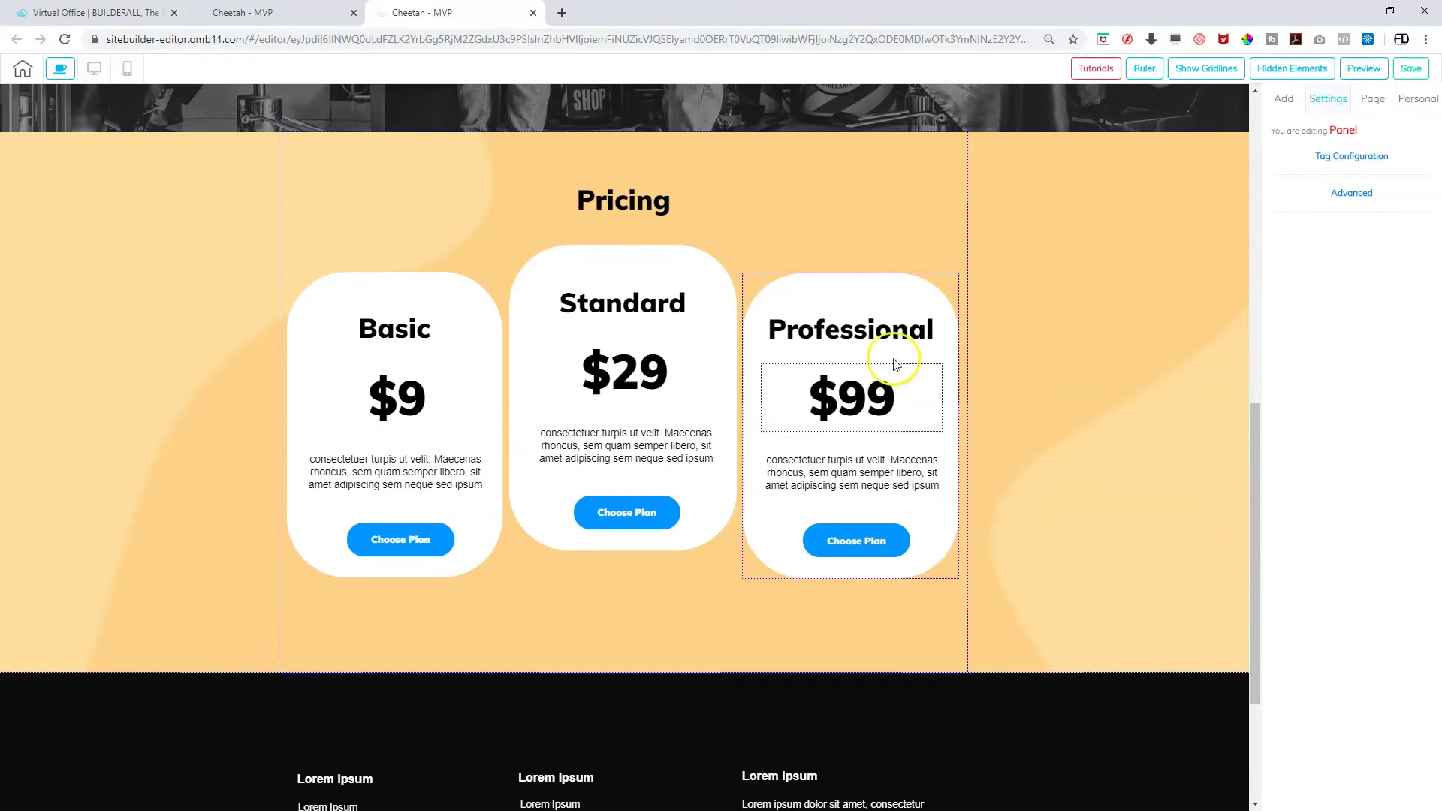
# Remove the pricing panel's background image and set its background colour to dark grey
pyautogui.click(265, 192)
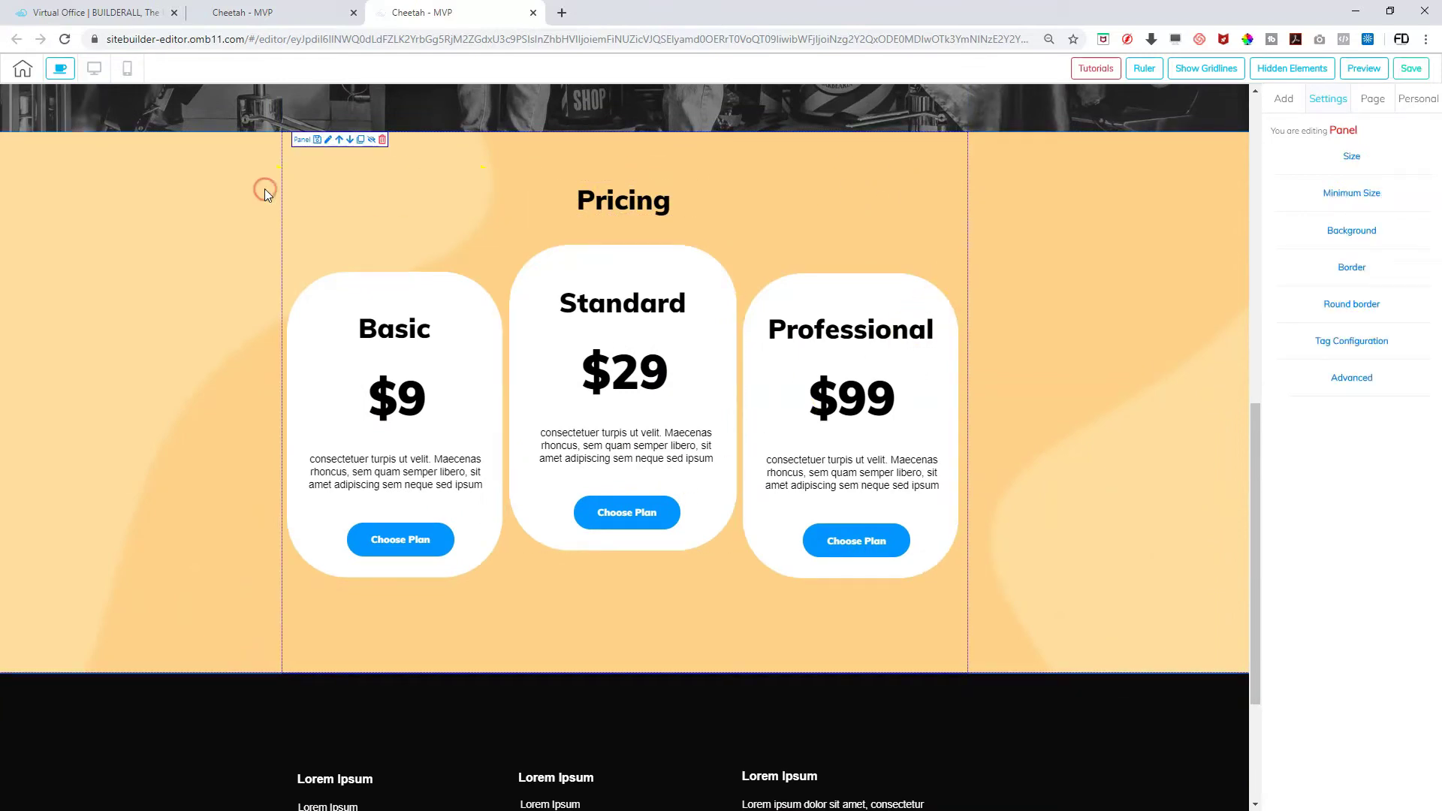
pyautogui.click(1347, 230)
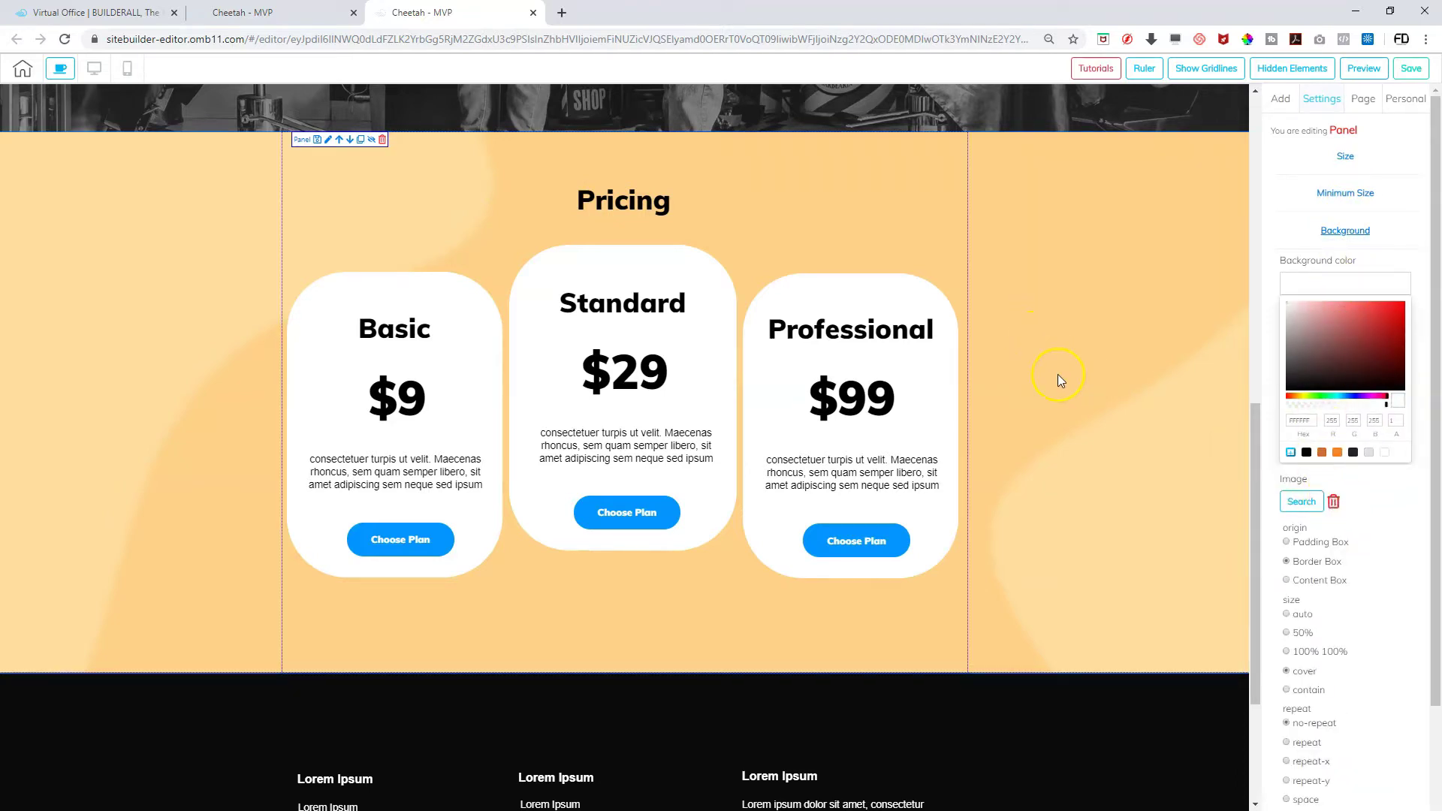
pyautogui.click(1333, 503)
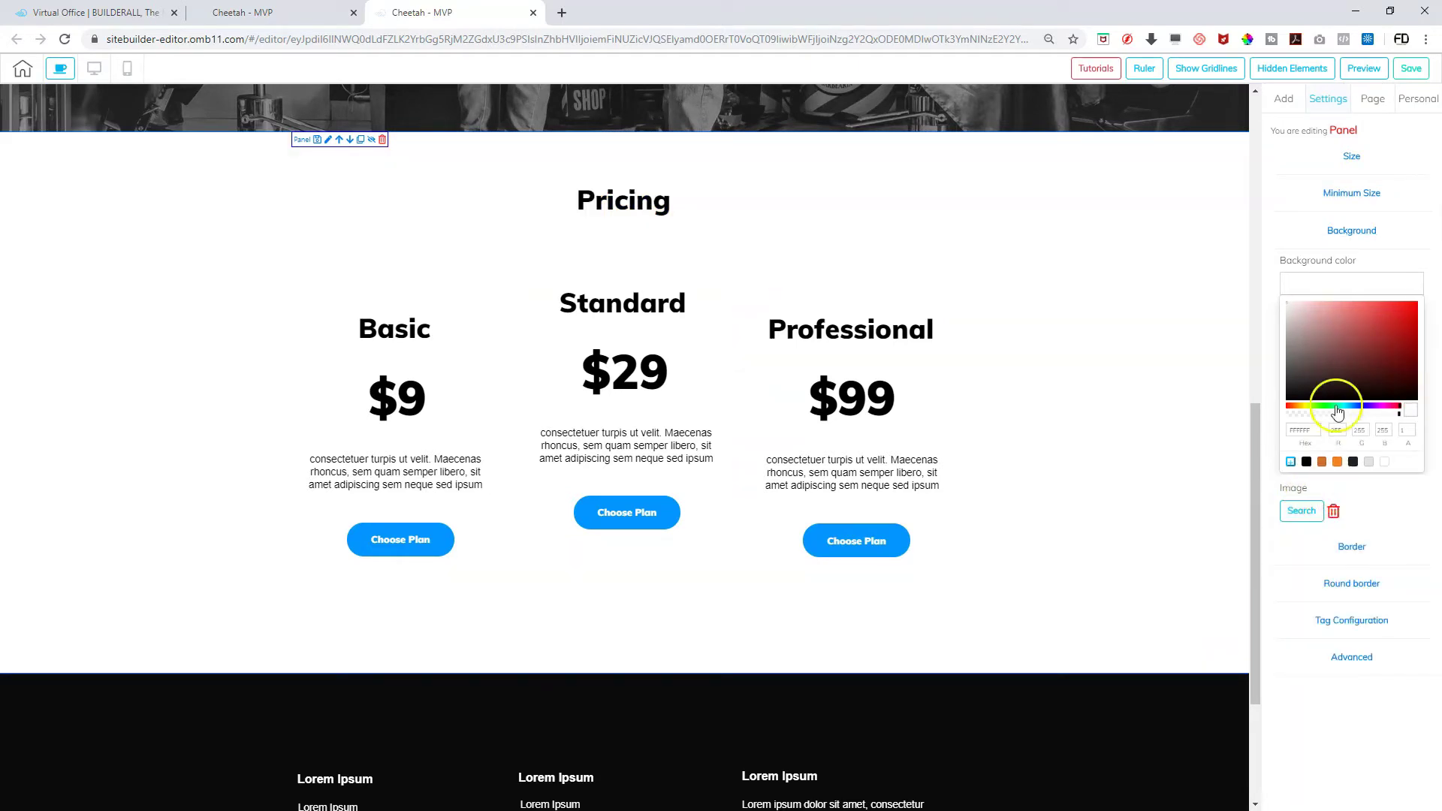
pyautogui.click(1305, 368)
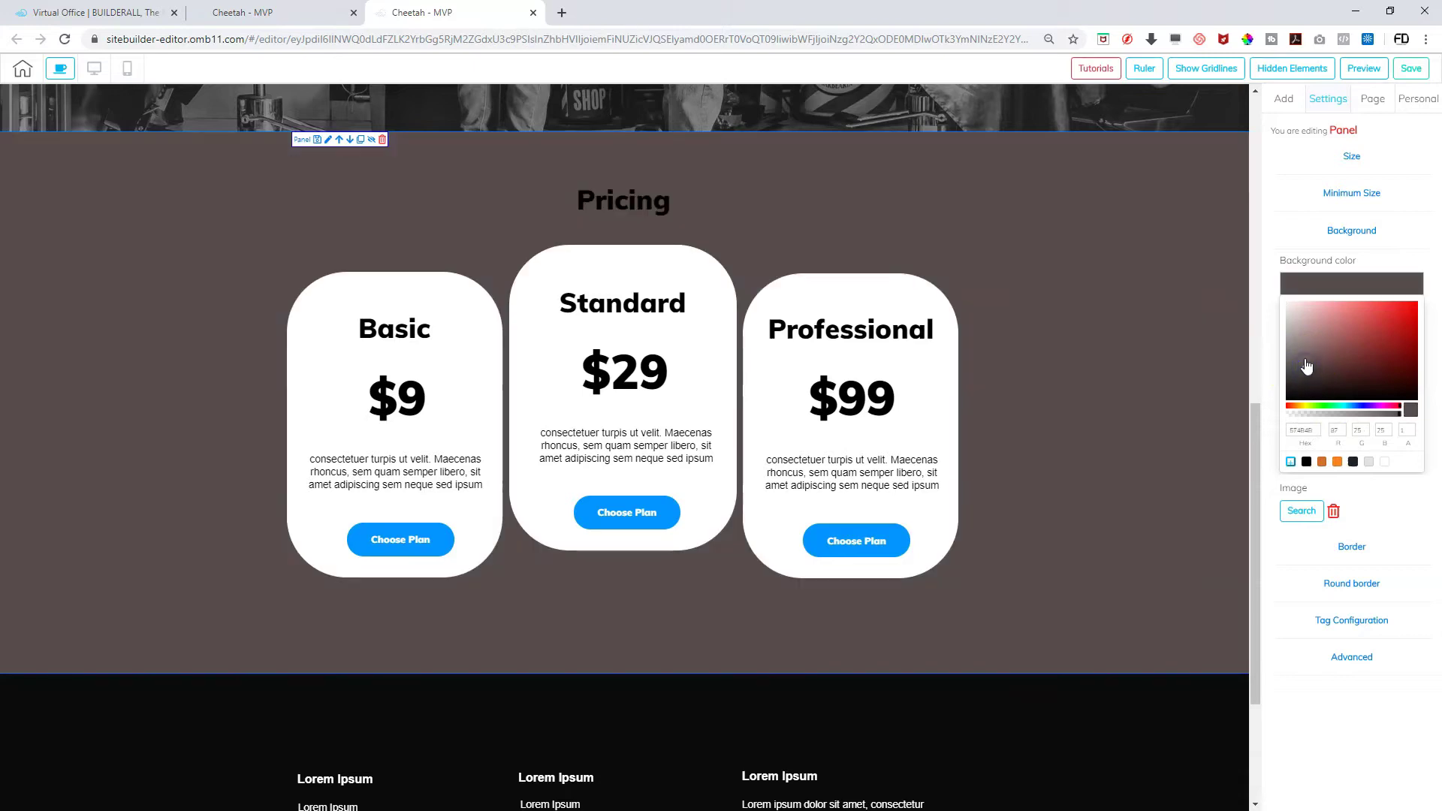
pyautogui.click(1298, 351)
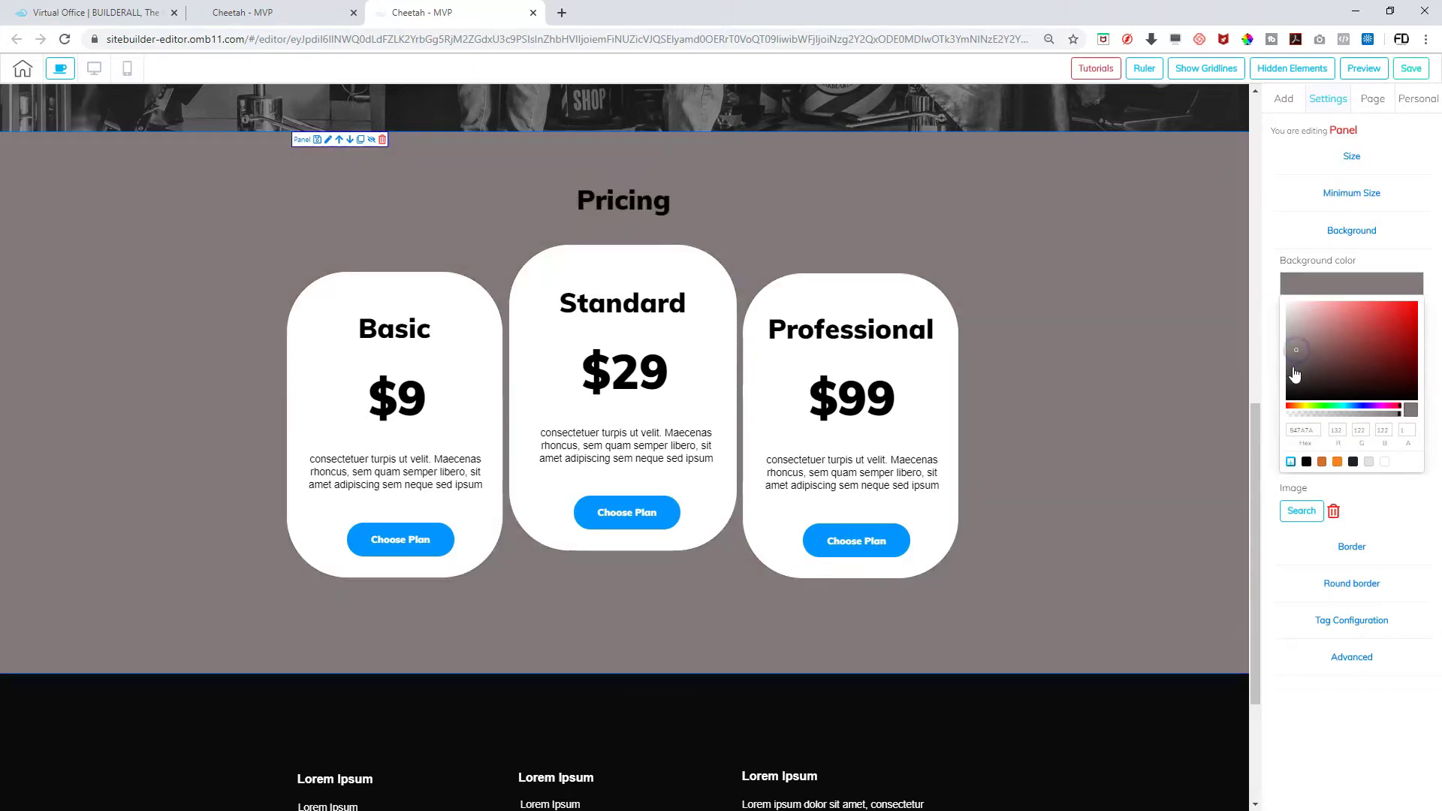
pyautogui.click(1293, 368)
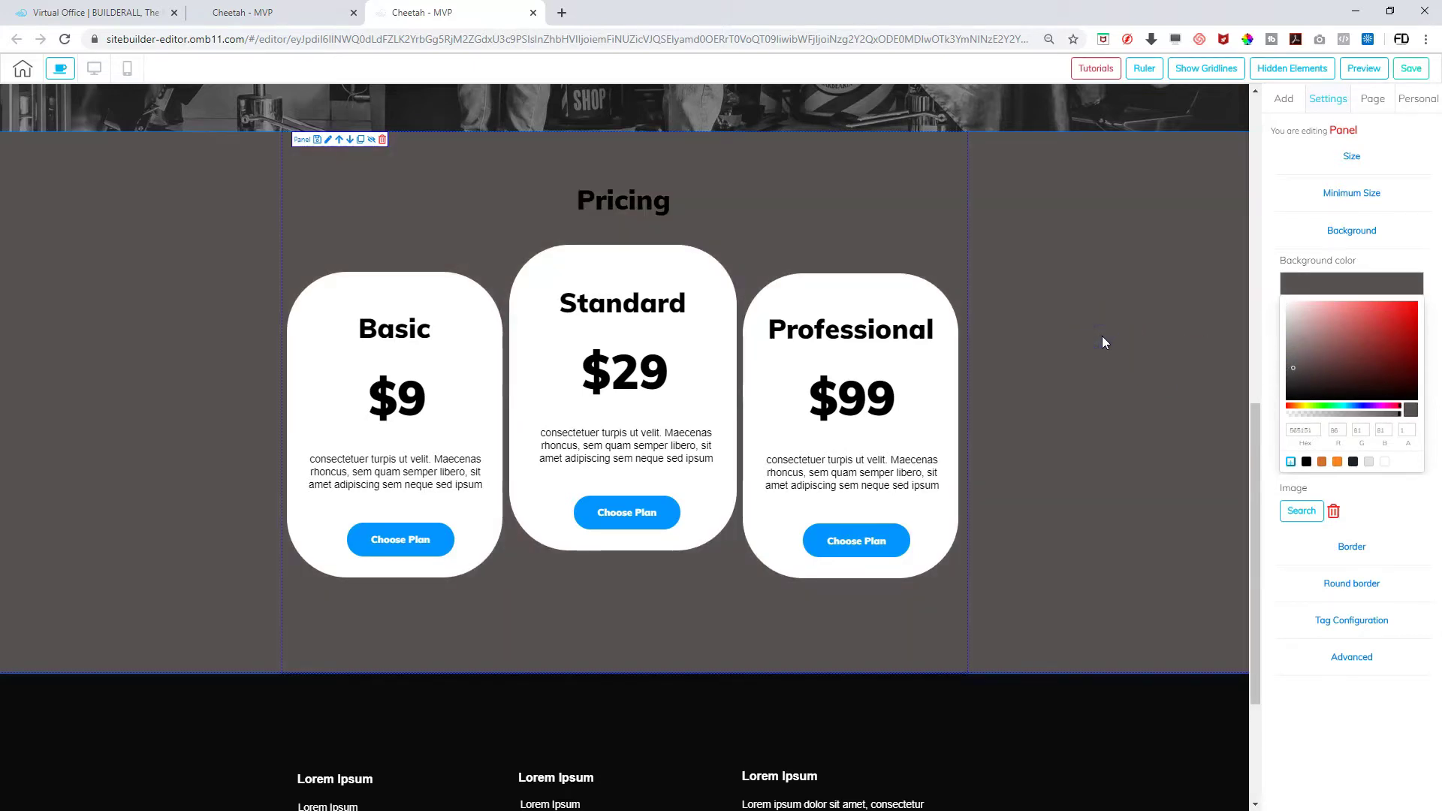
# Review how the grey pricing panel fits with the barber shop panel above it
pyautogui.scroll(2, 1102, 343)
pyautogui.click(418, 690)
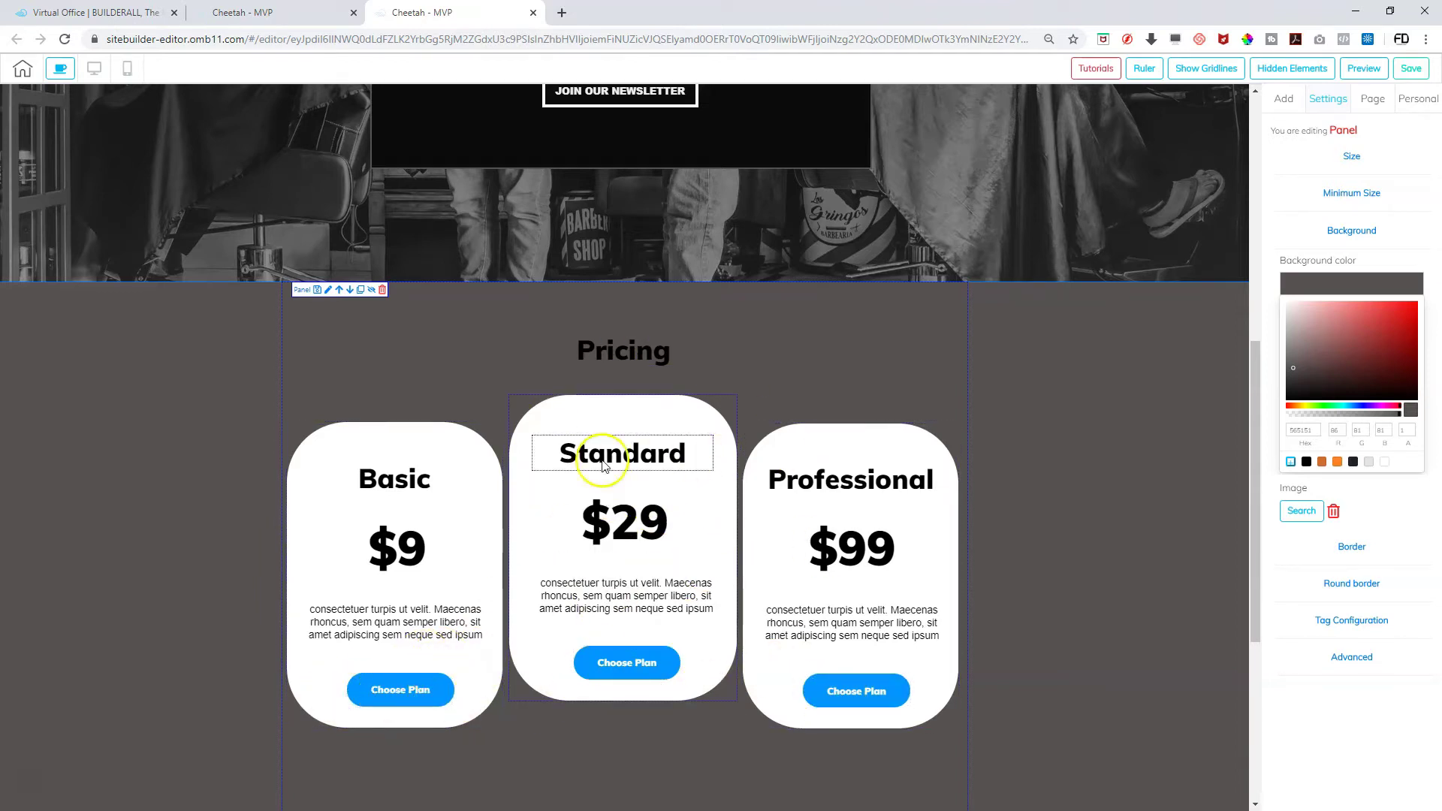
pyautogui.scroll(5, 766, 583)
pyautogui.scroll(1, 772, 586)
pyautogui.scroll(-1, 772, 587)
pyautogui.scroll(2, 771, 587)
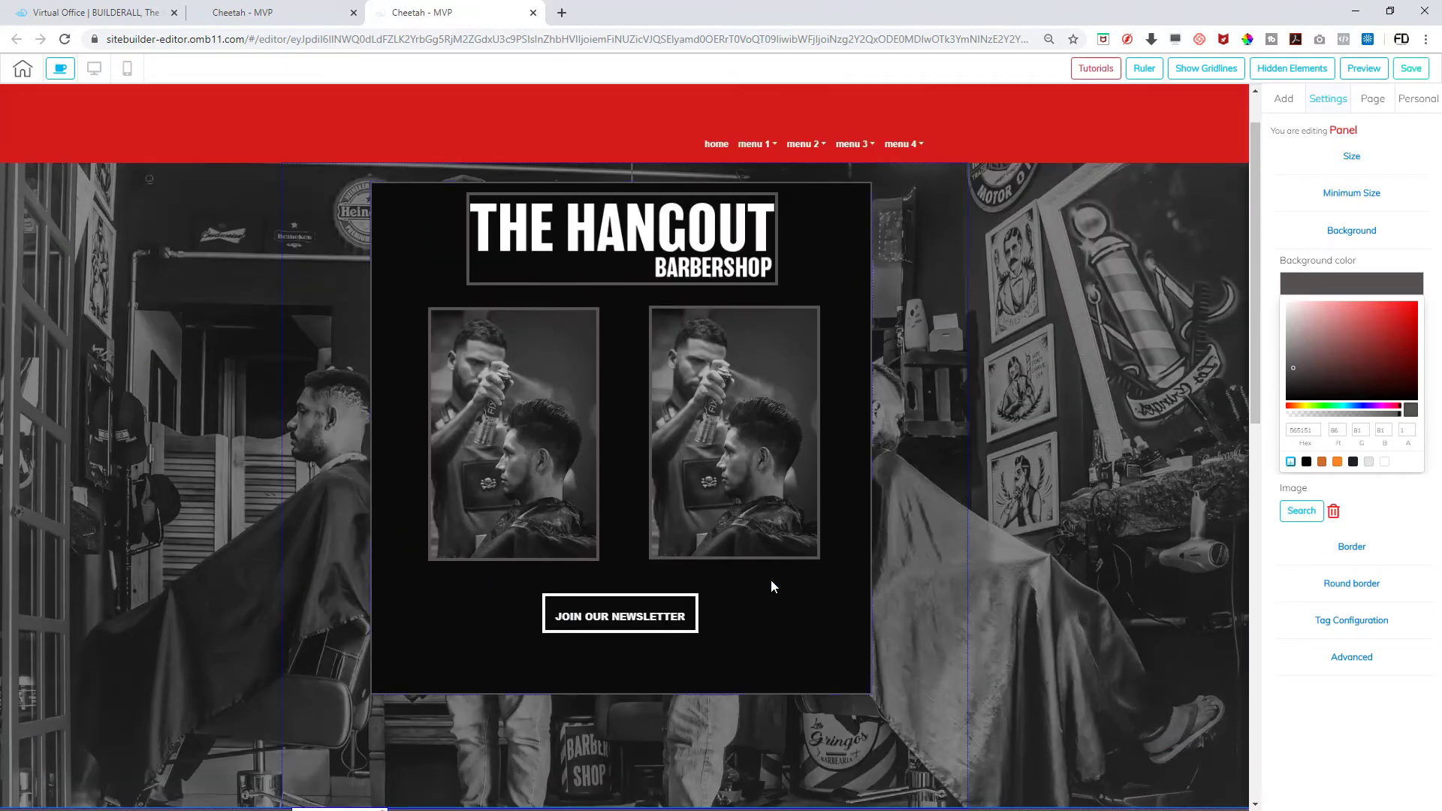
pyautogui.scroll(-12, 754, 573)
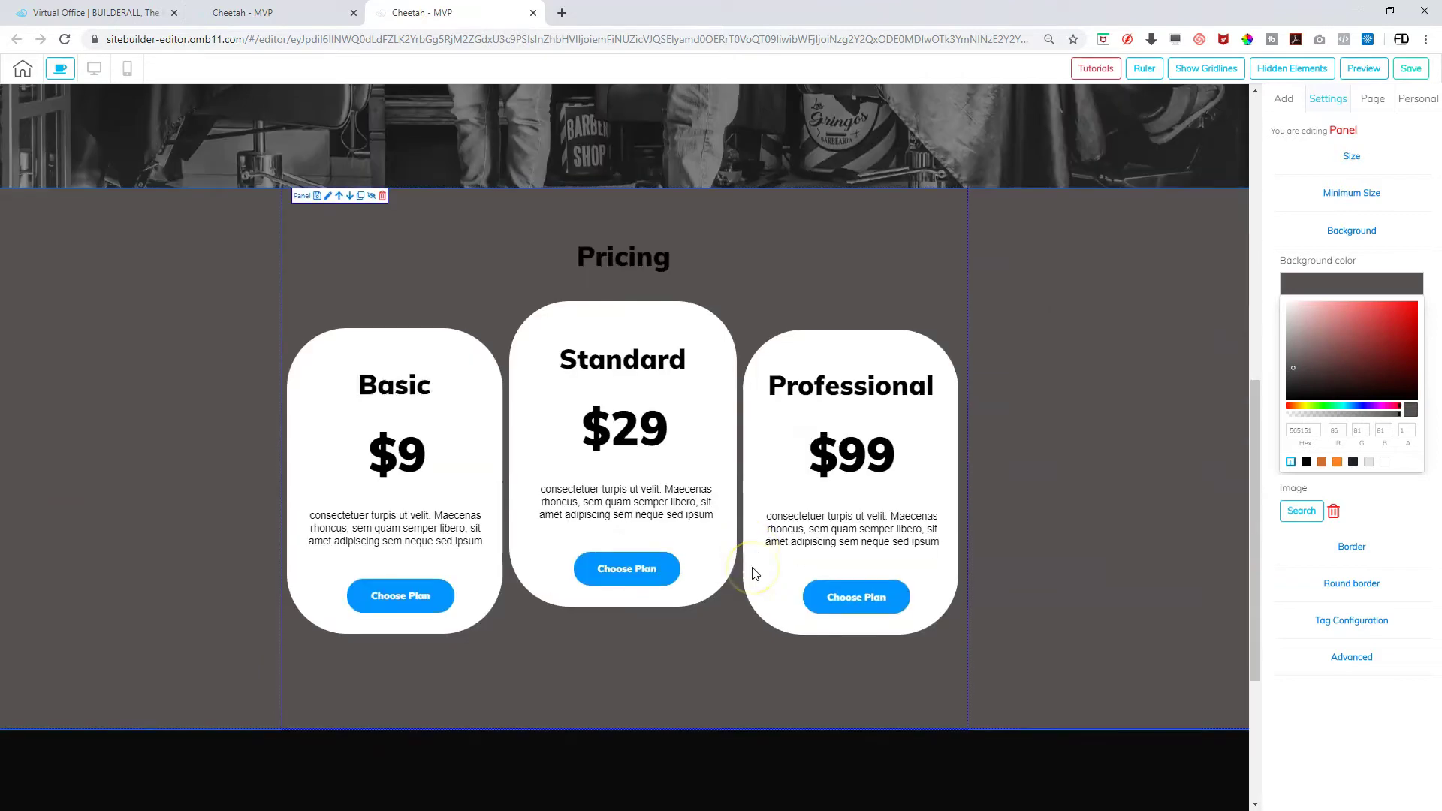
# Examine the page layout from the red header through the barber shop panel to the grey pricing panel
pyautogui.scroll(12, 753, 573)
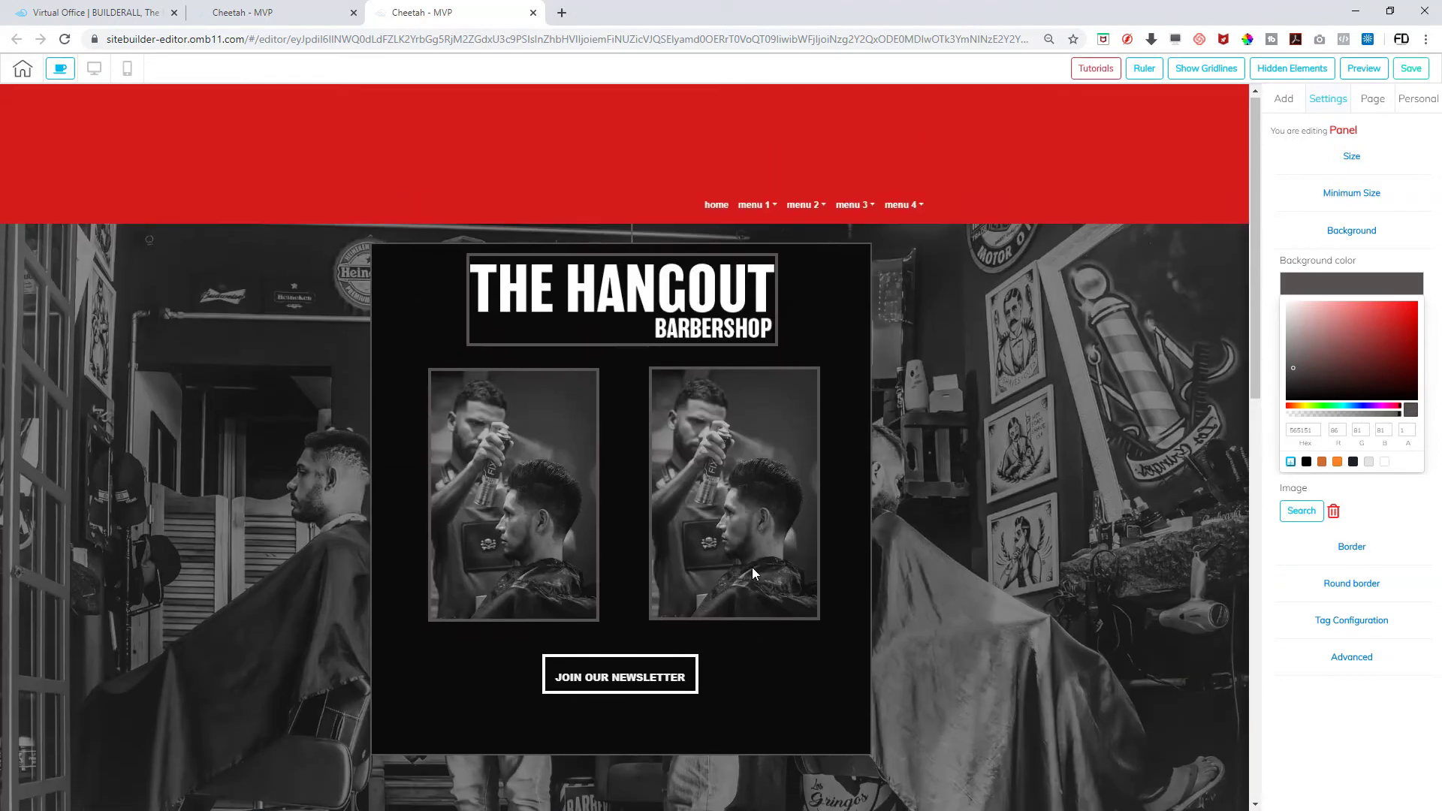
pyautogui.scroll(-8, 748, 569)
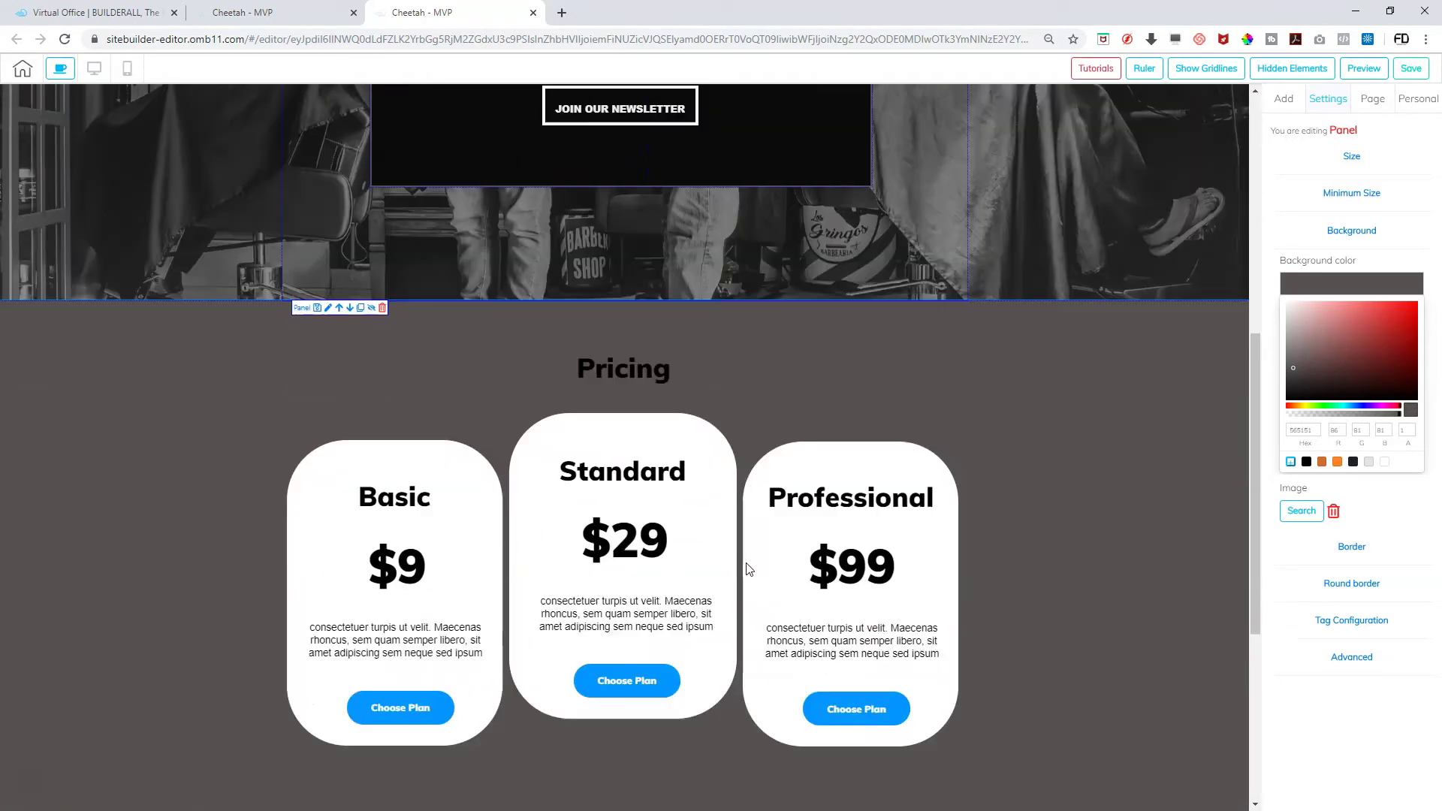
pyautogui.scroll(5, 732, 502)
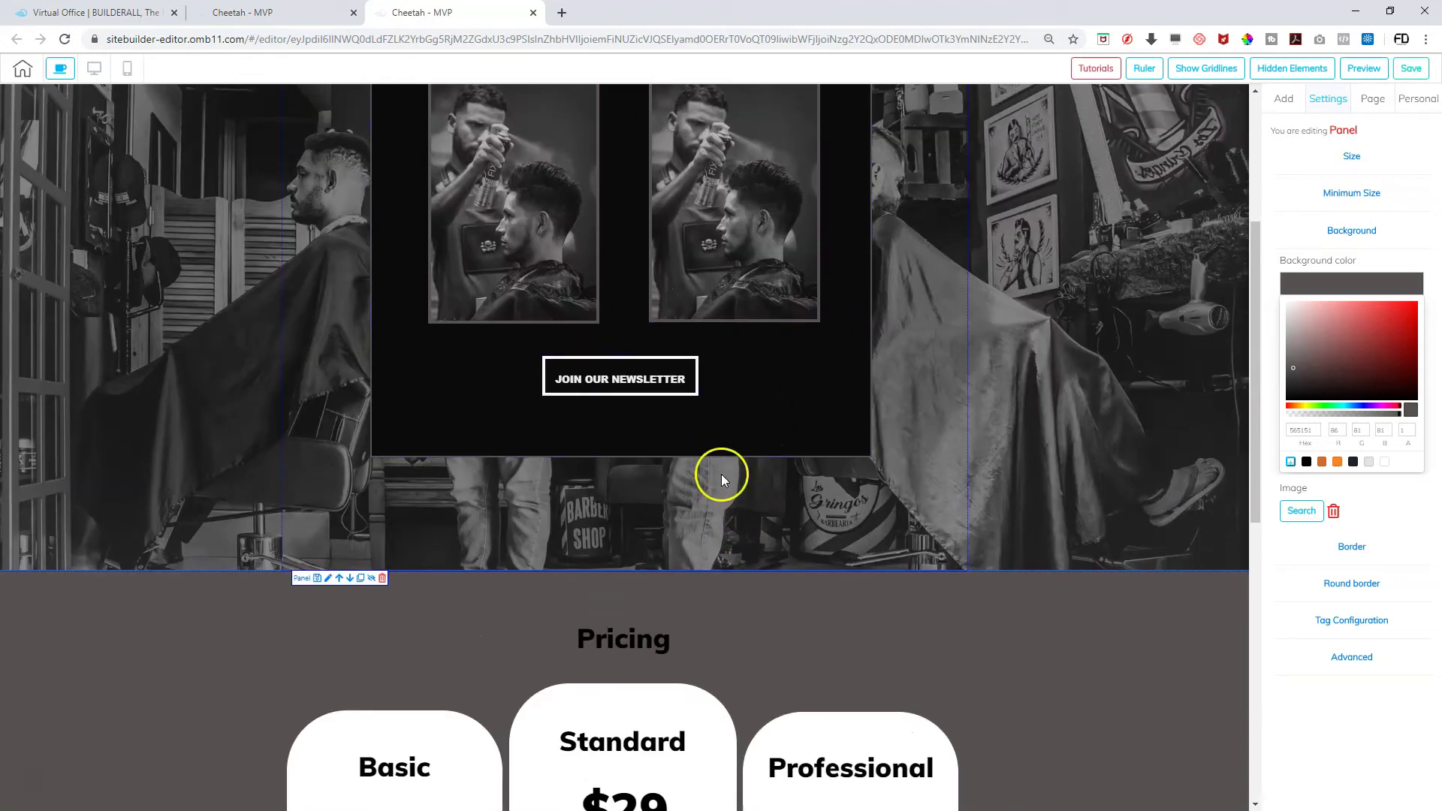
pyautogui.scroll(2, 721, 476)
pyautogui.scroll(1, 720, 454)
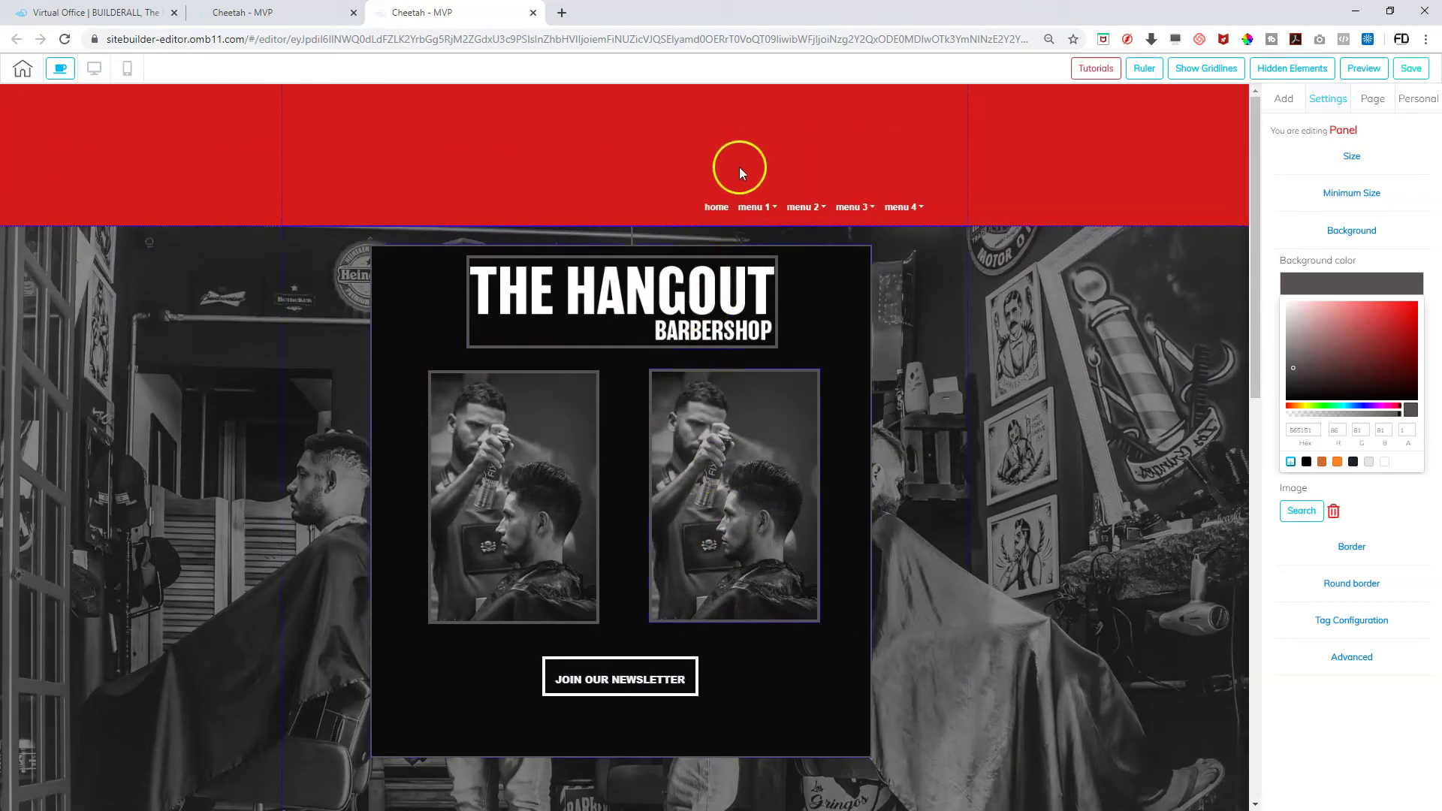
pyautogui.scroll(-13, 853, 676)
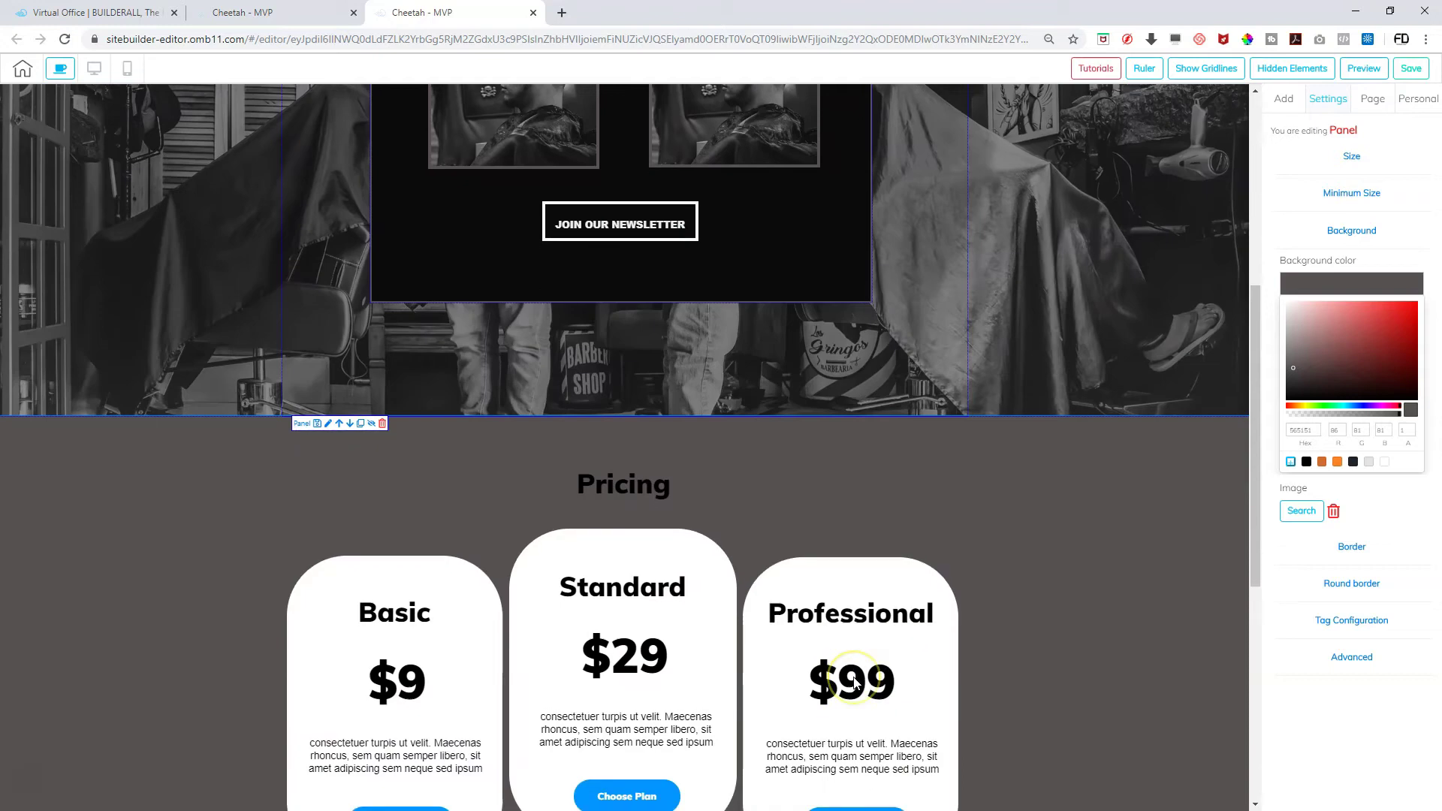
pyautogui.scroll(12, 902, 631)
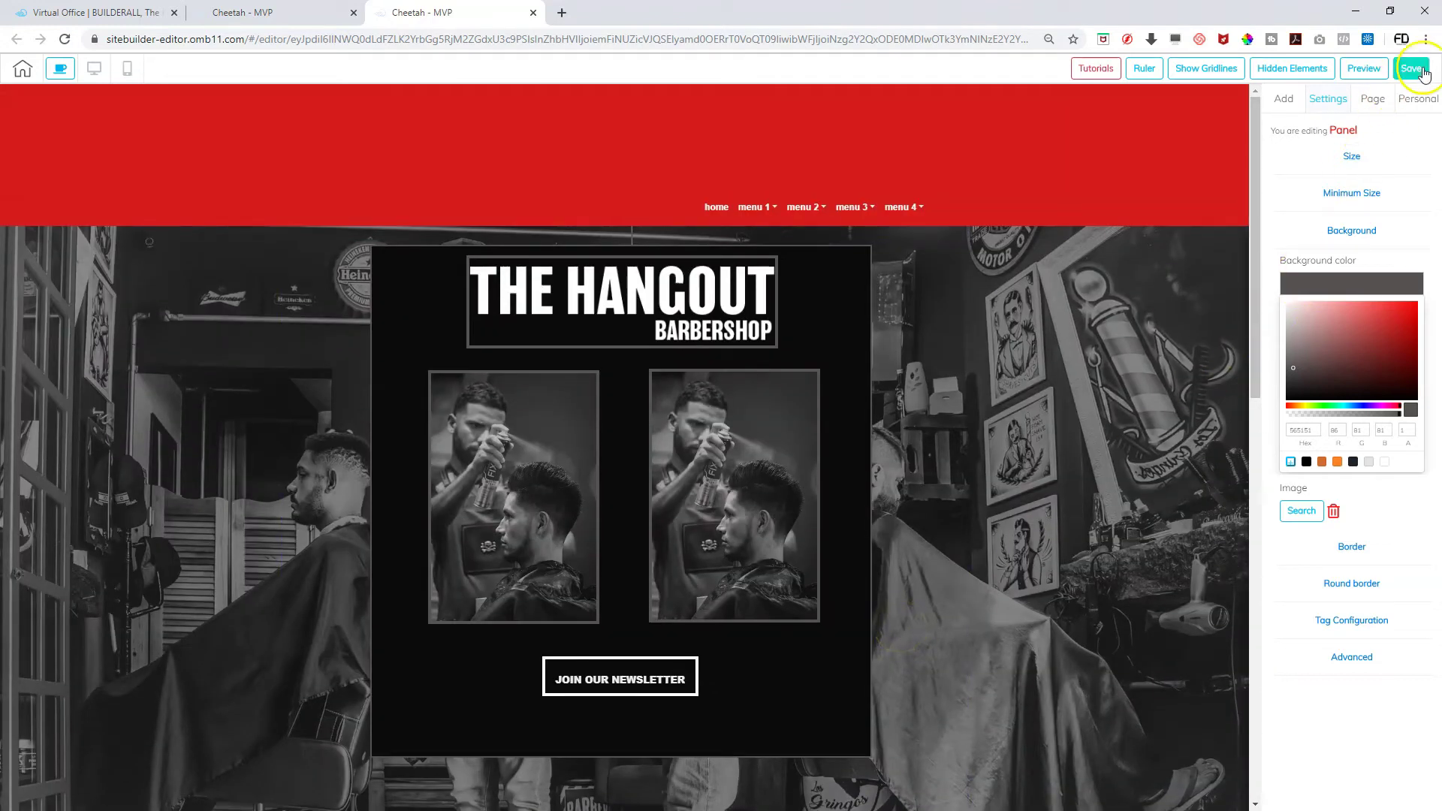
# Save the barber shop page and agree to publish the site
pyautogui.click(1414, 69)
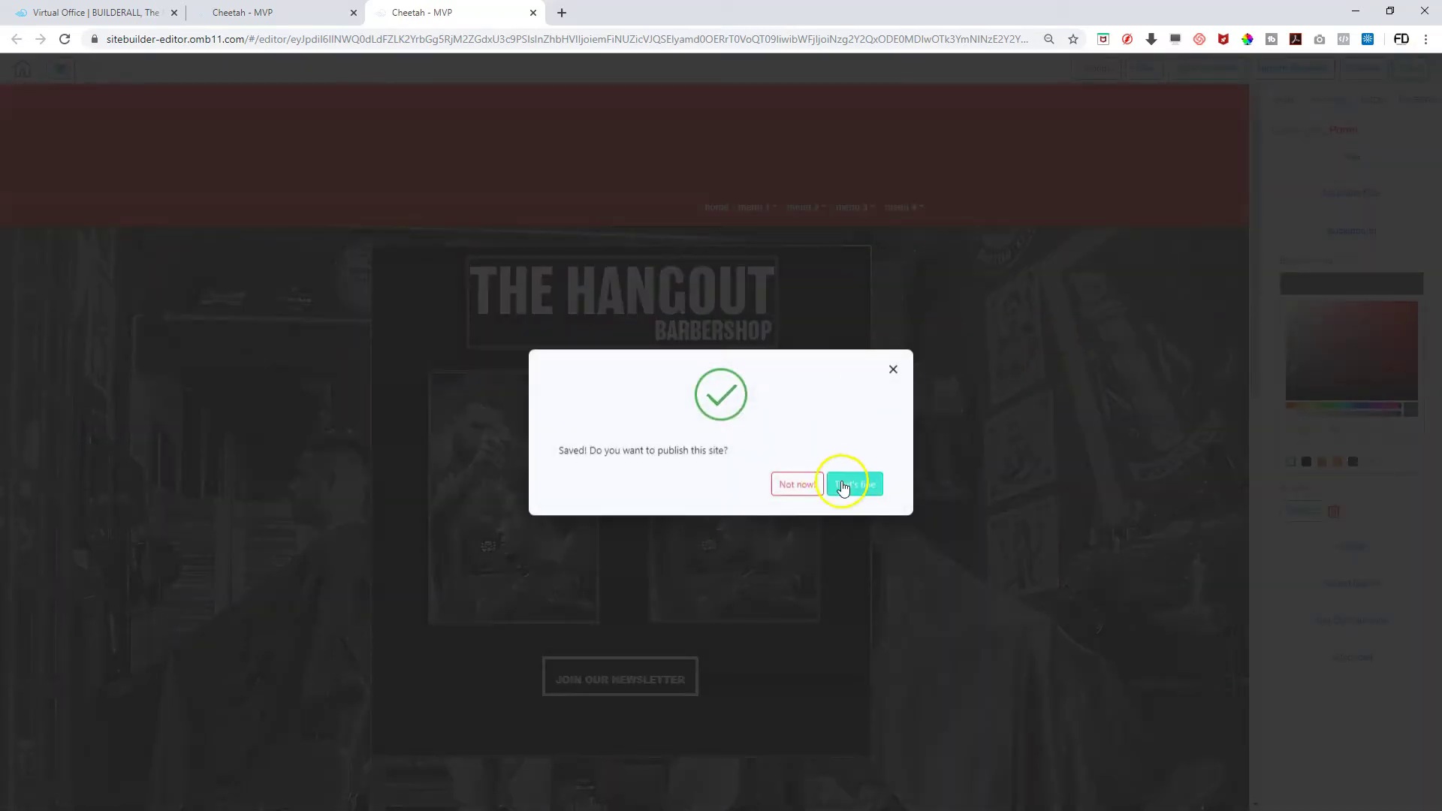
pyautogui.click(845, 487)
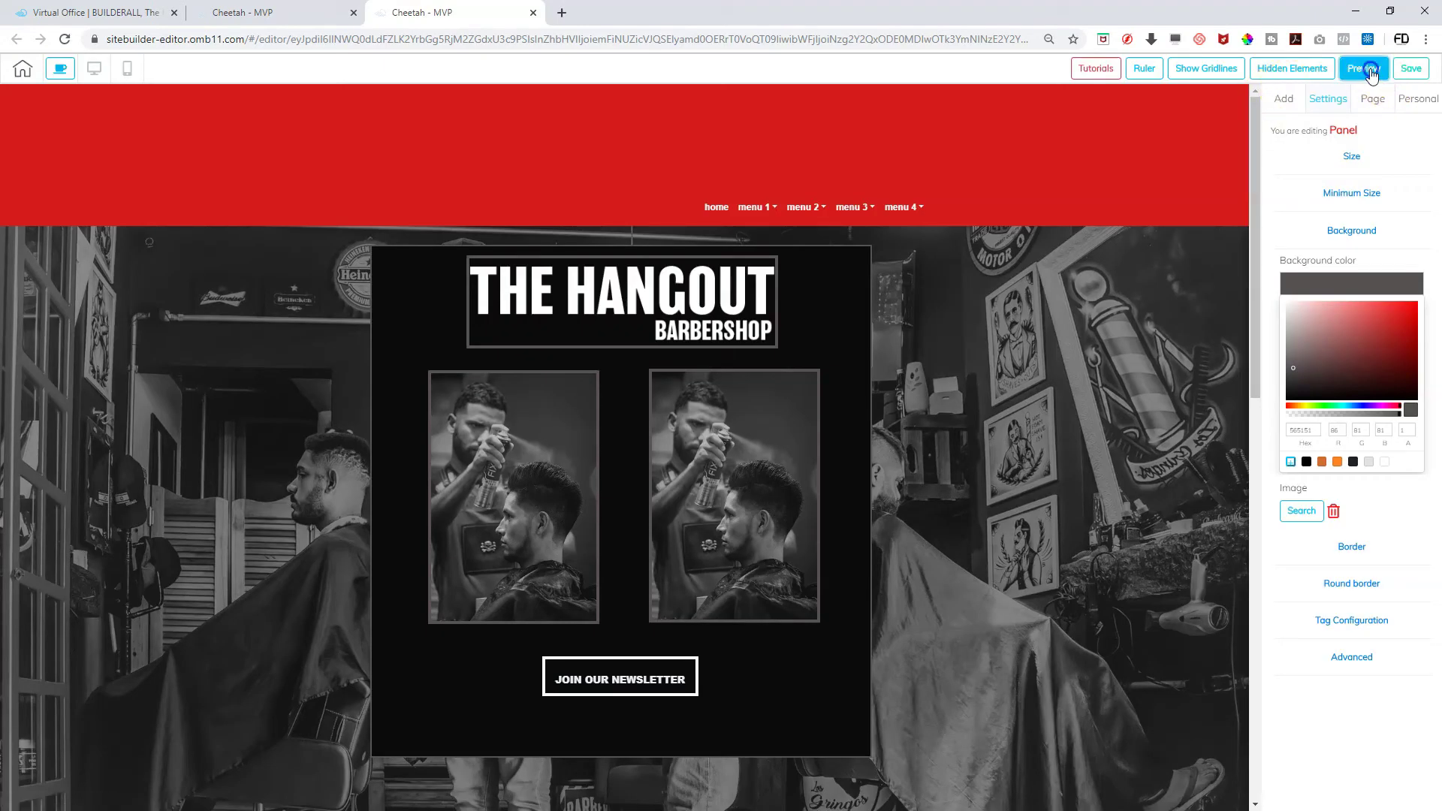
# Preview the page and examine it from the red header through the pricing table to the black footer
pyautogui.click(1363, 68)
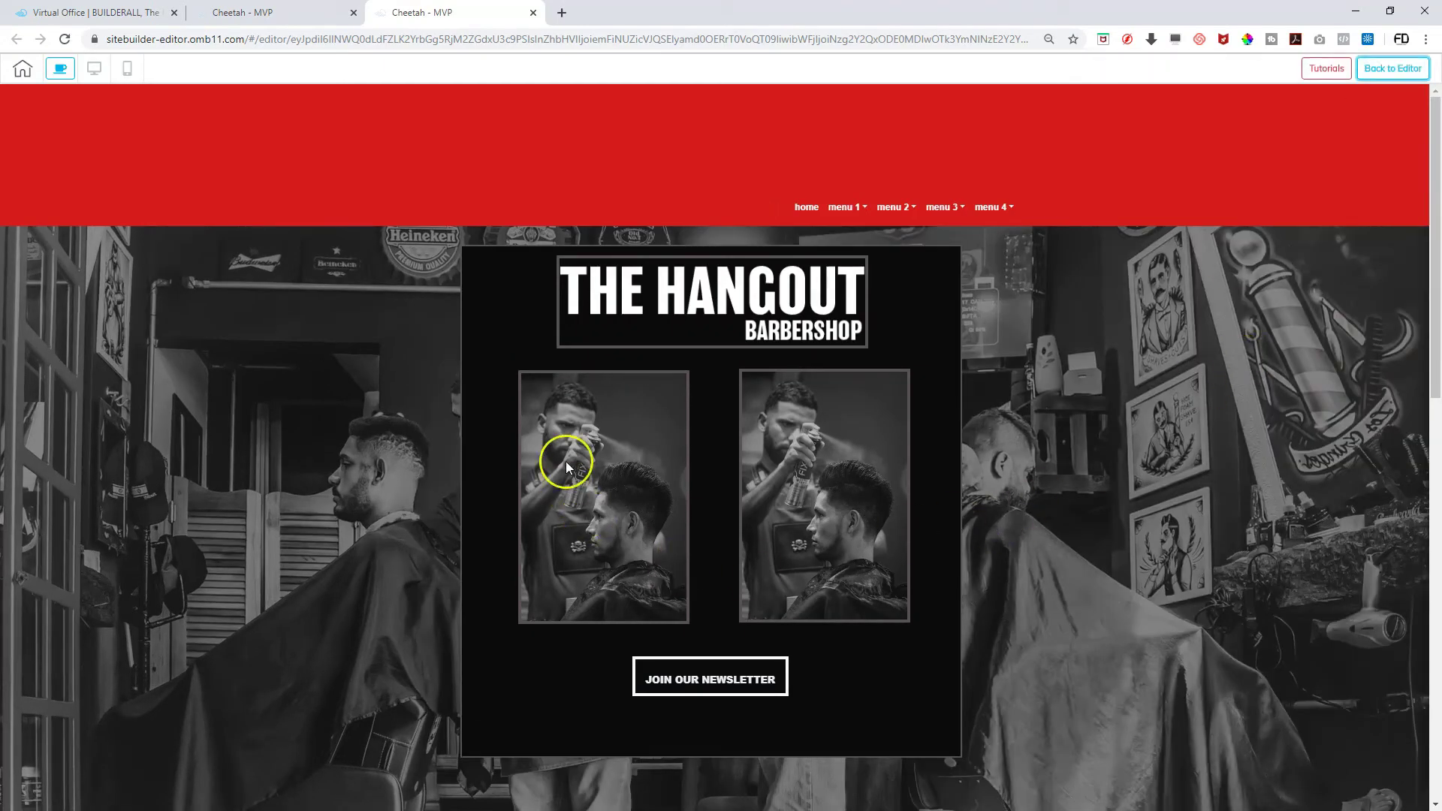
pyautogui.scroll(-12, 567, 462)
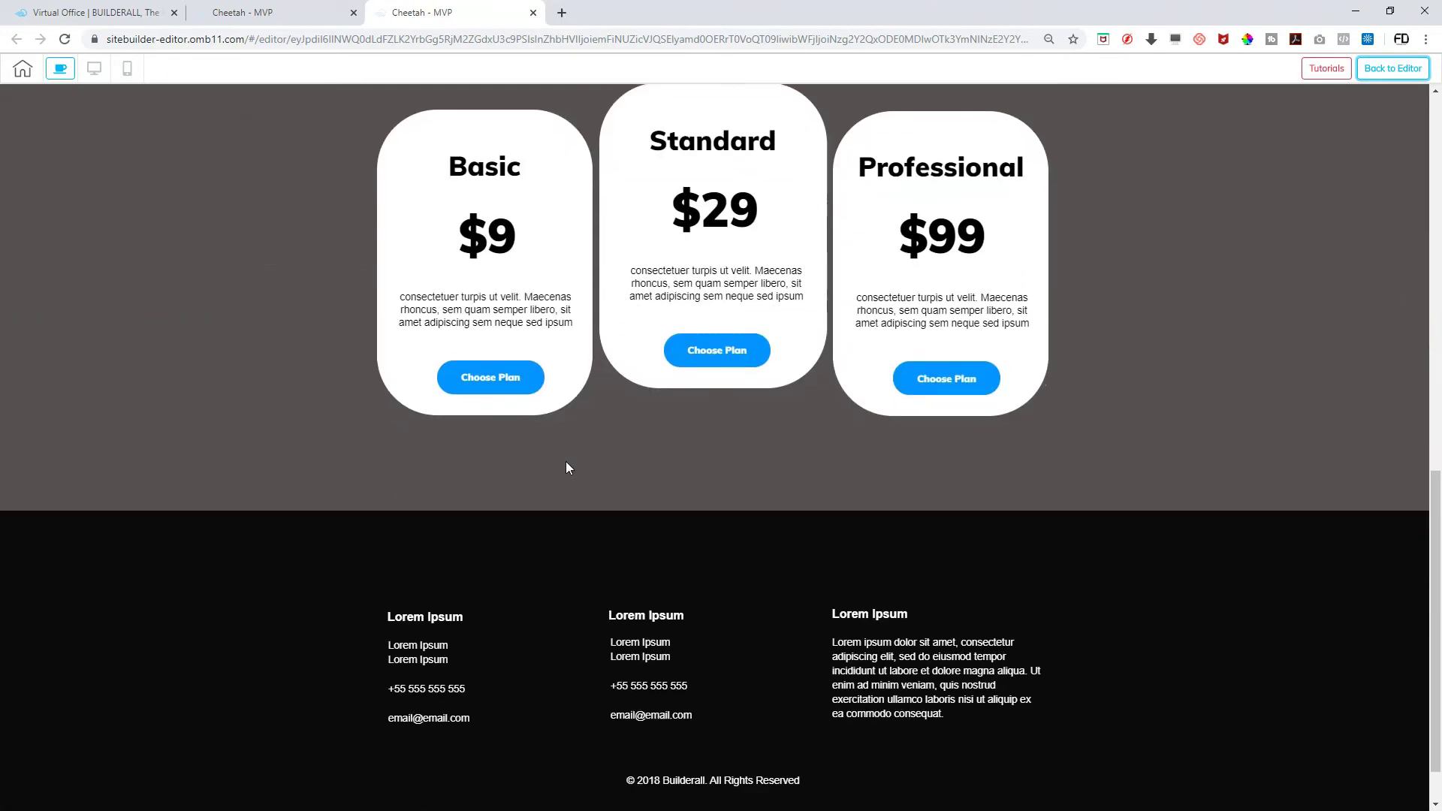
pyautogui.scroll(12, 567, 466)
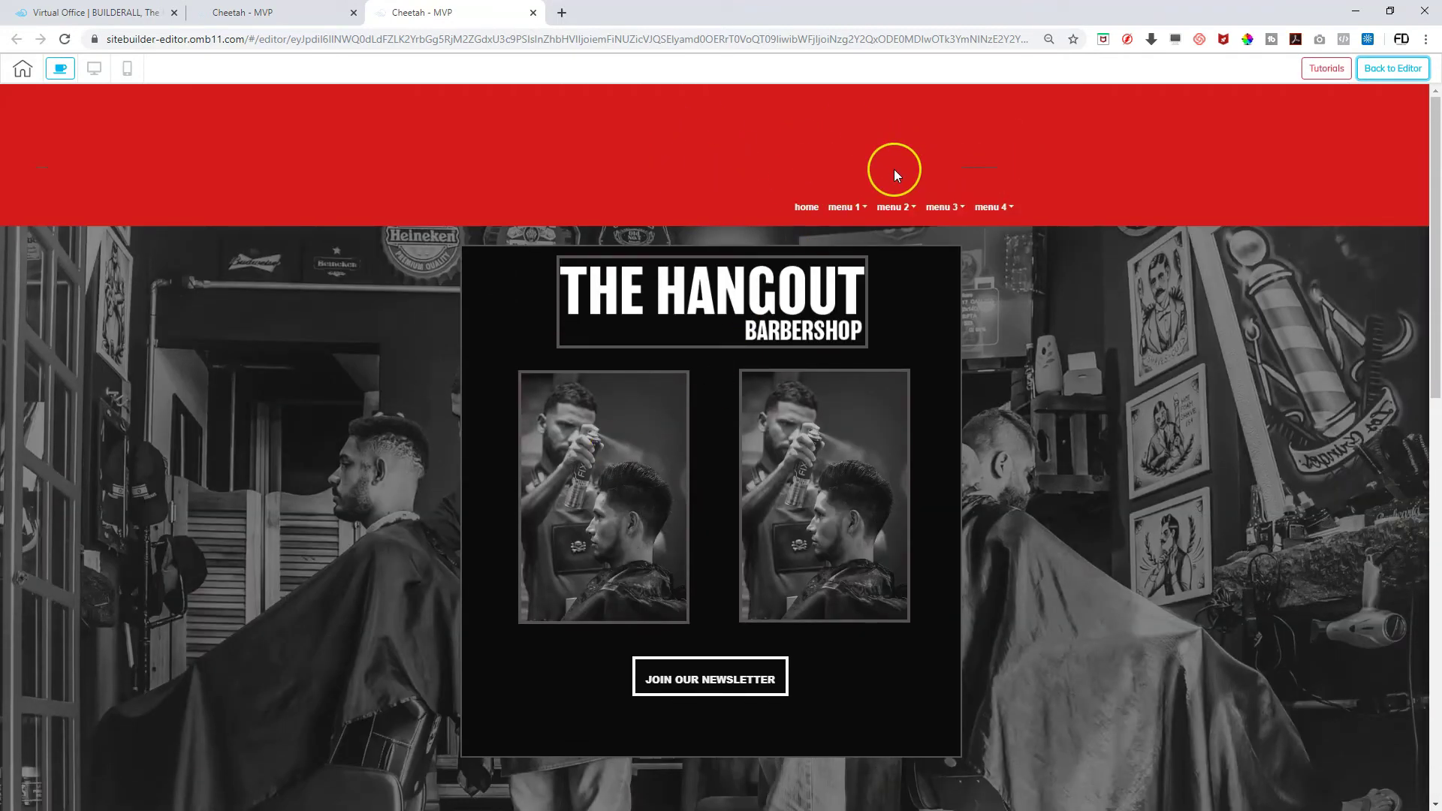
pyautogui.scroll(-10, 893, 175)
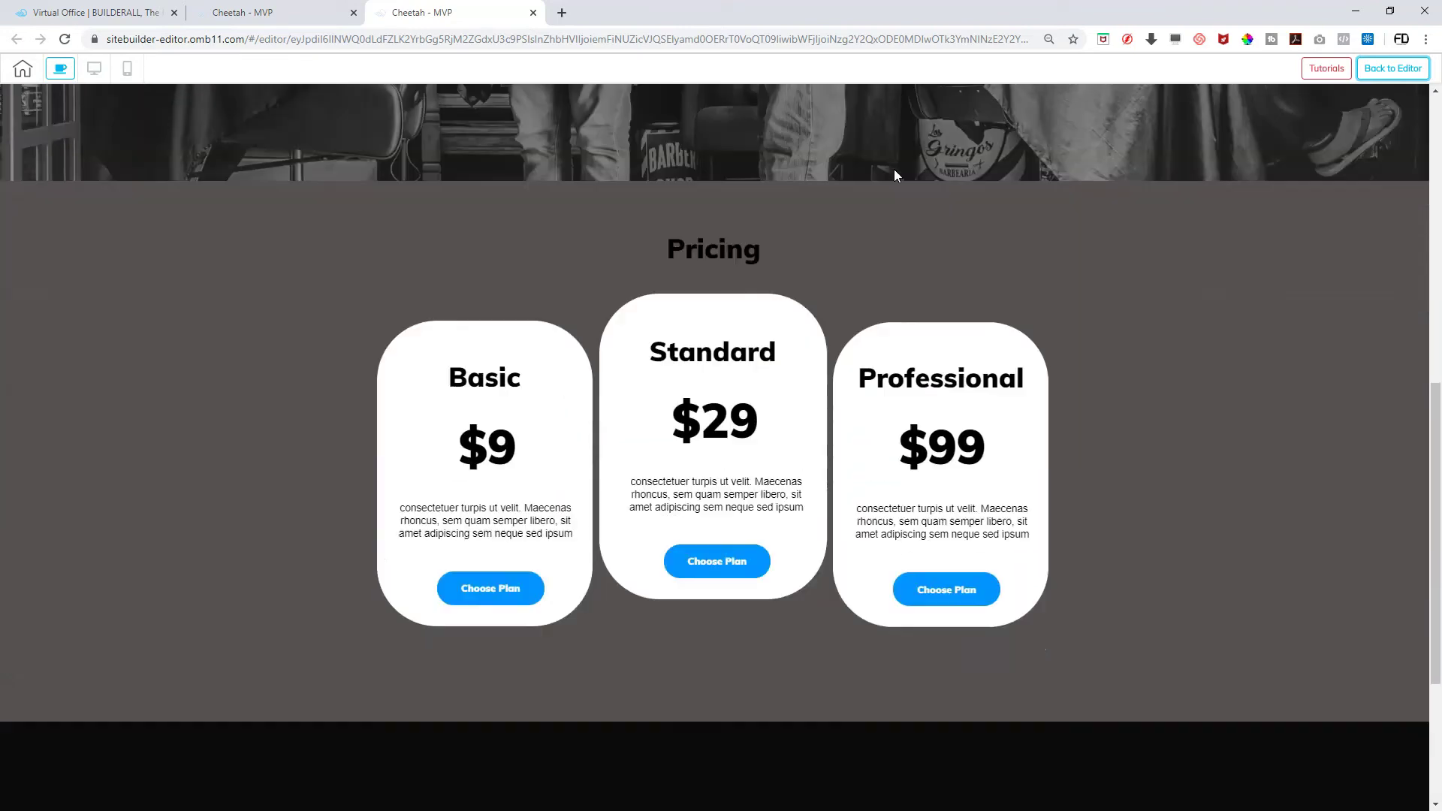
pyautogui.scroll(-3, 895, 171)
pyautogui.scroll(12, 894, 172)
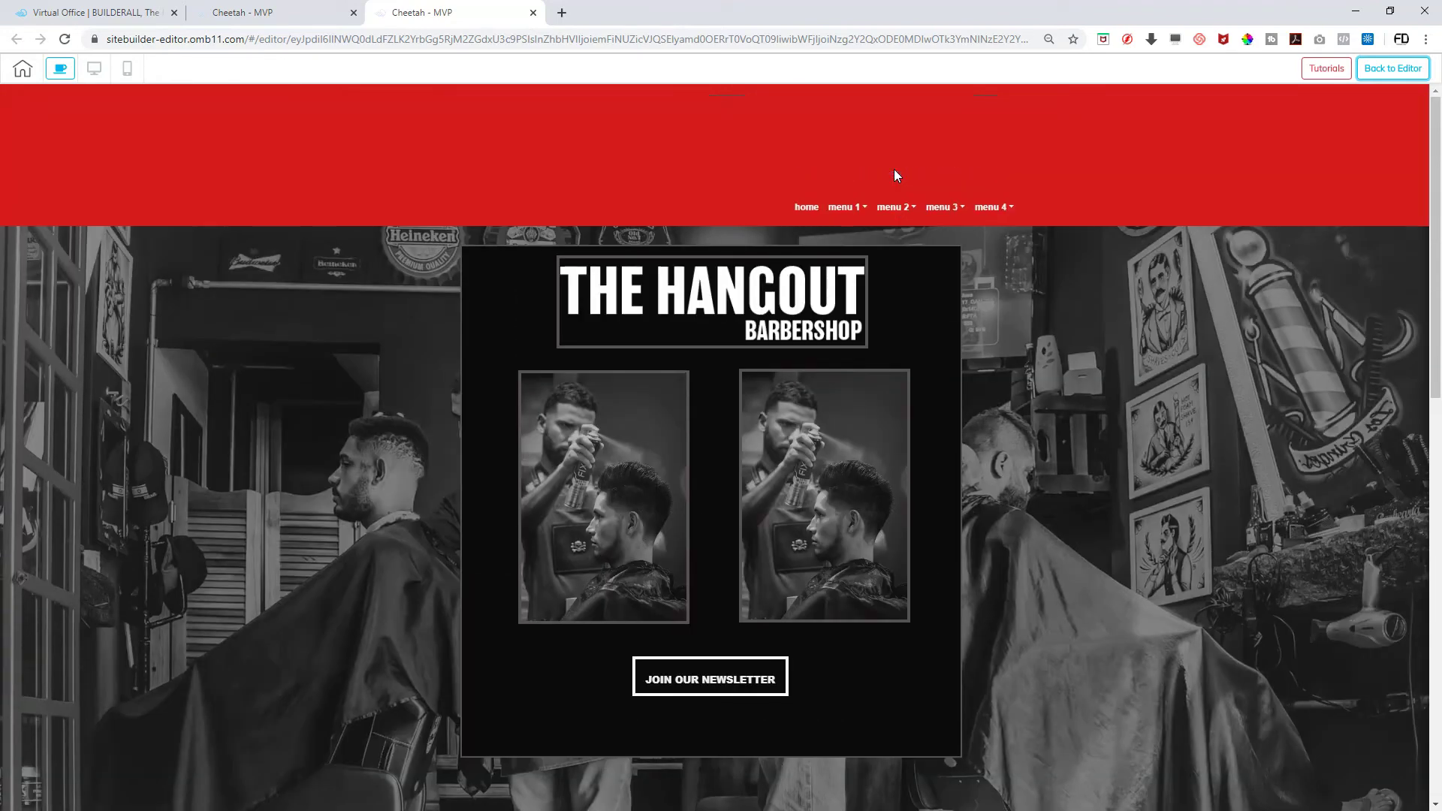
pyautogui.scroll(-5, 834, 450)
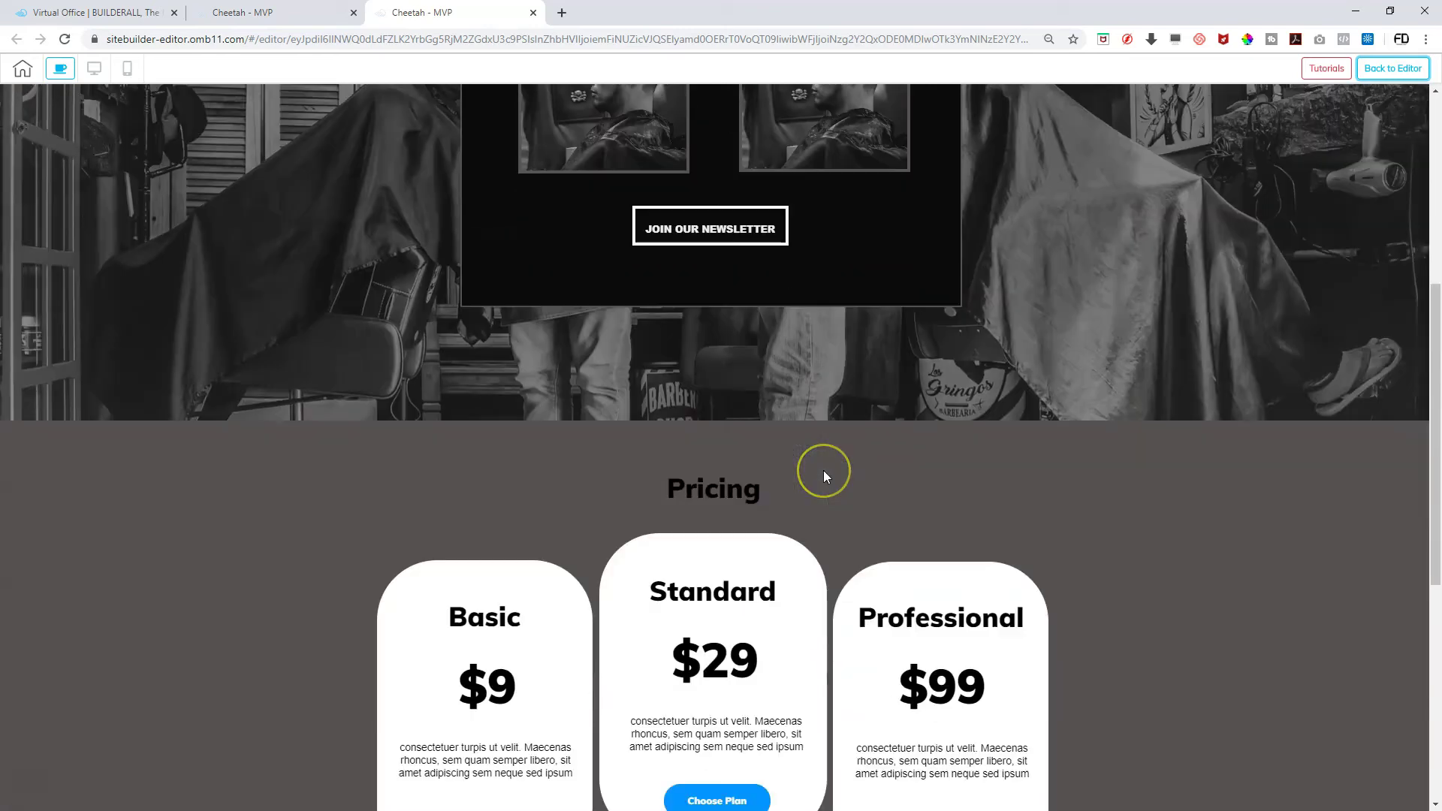
pyautogui.scroll(-3, 823, 470)
pyautogui.scroll(5, 830, 489)
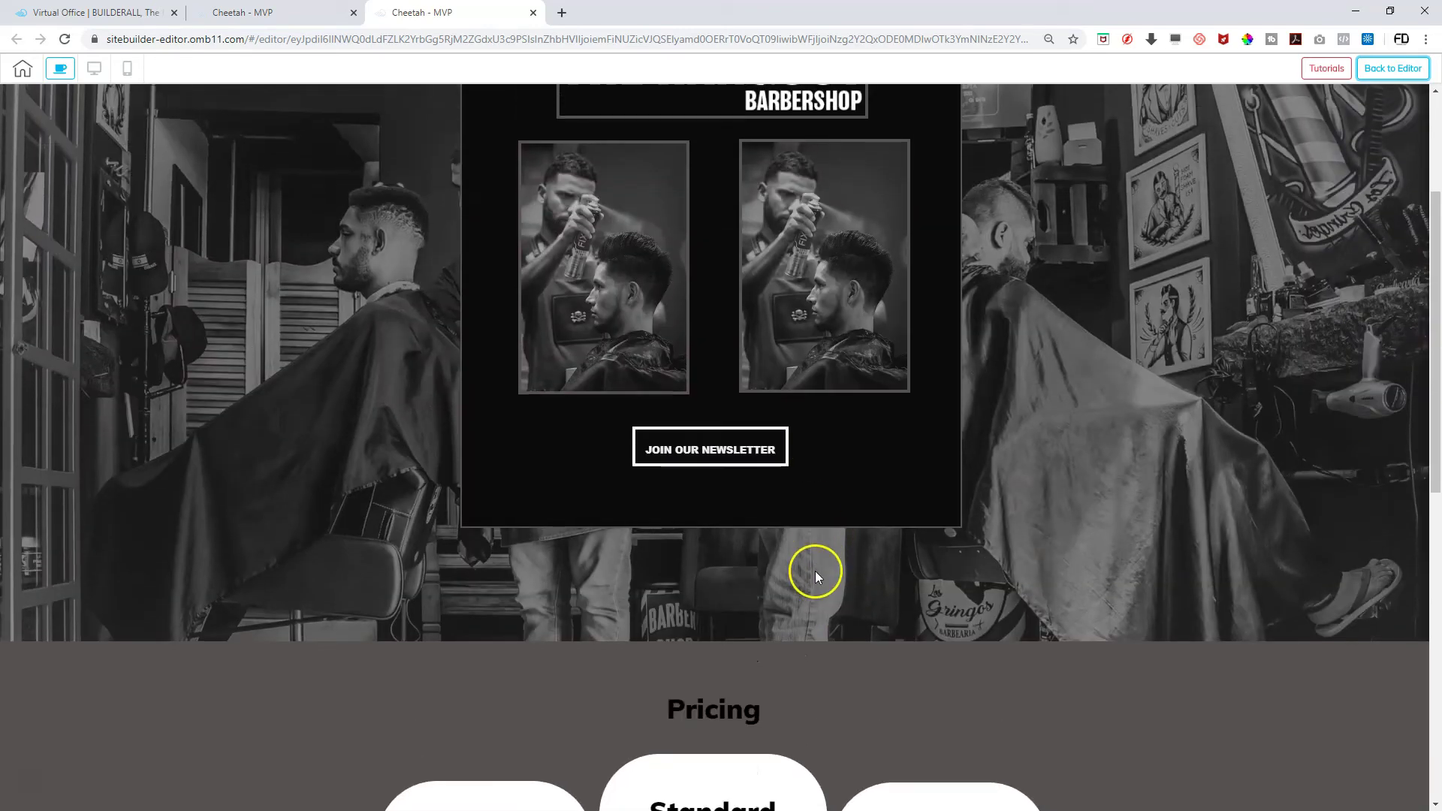
pyautogui.scroll(-3, 766, 532)
pyautogui.scroll(3, 767, 534)
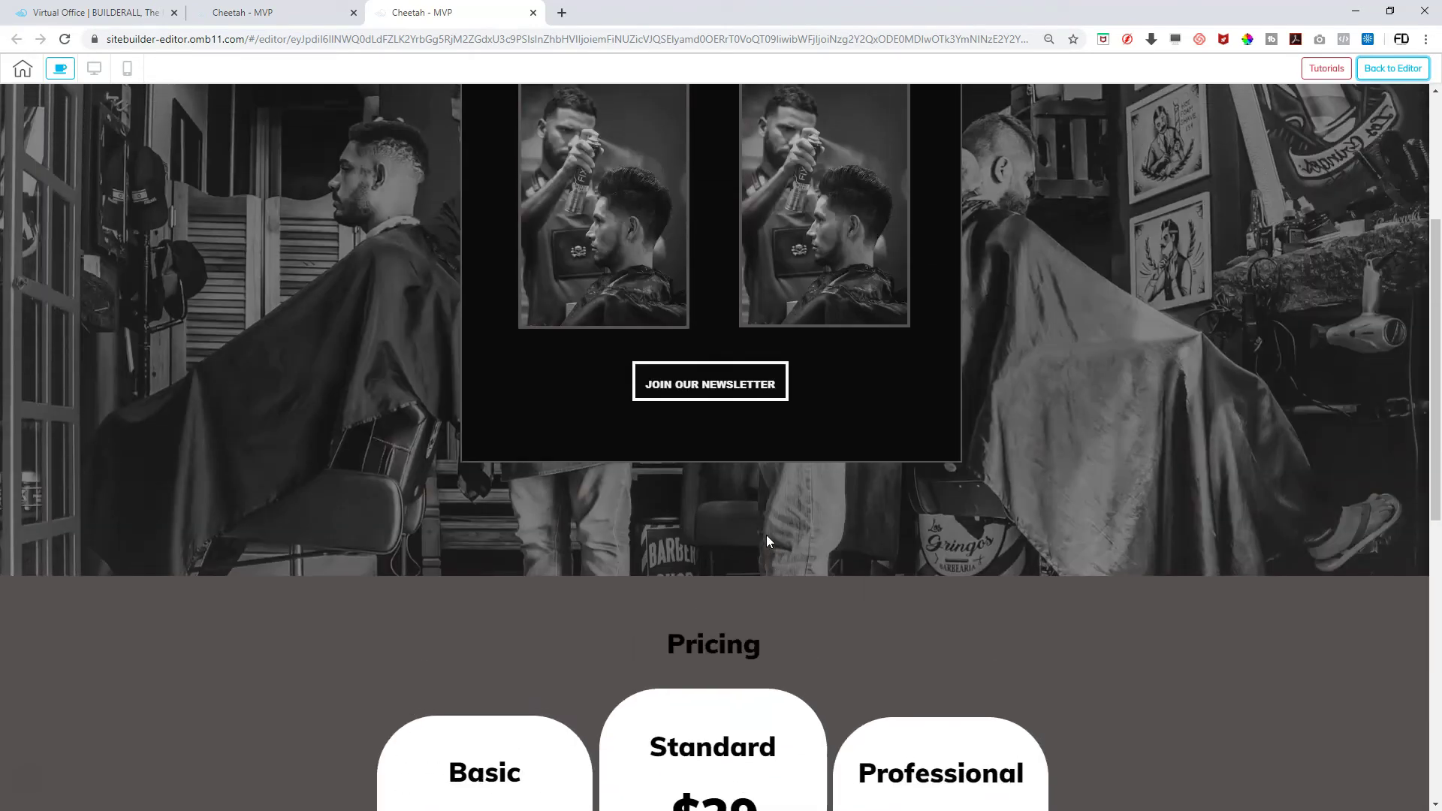
pyautogui.scroll(4, 766, 535)
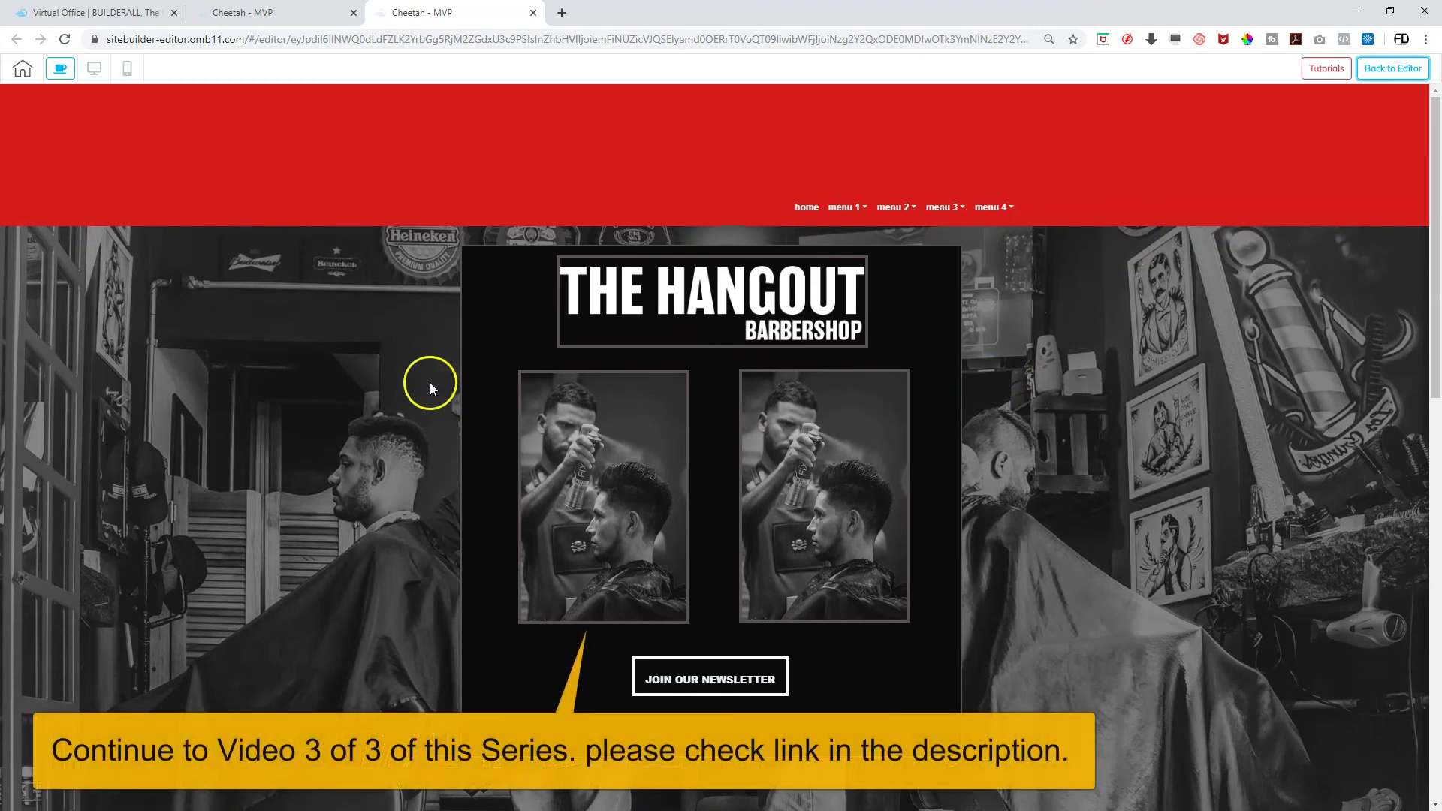